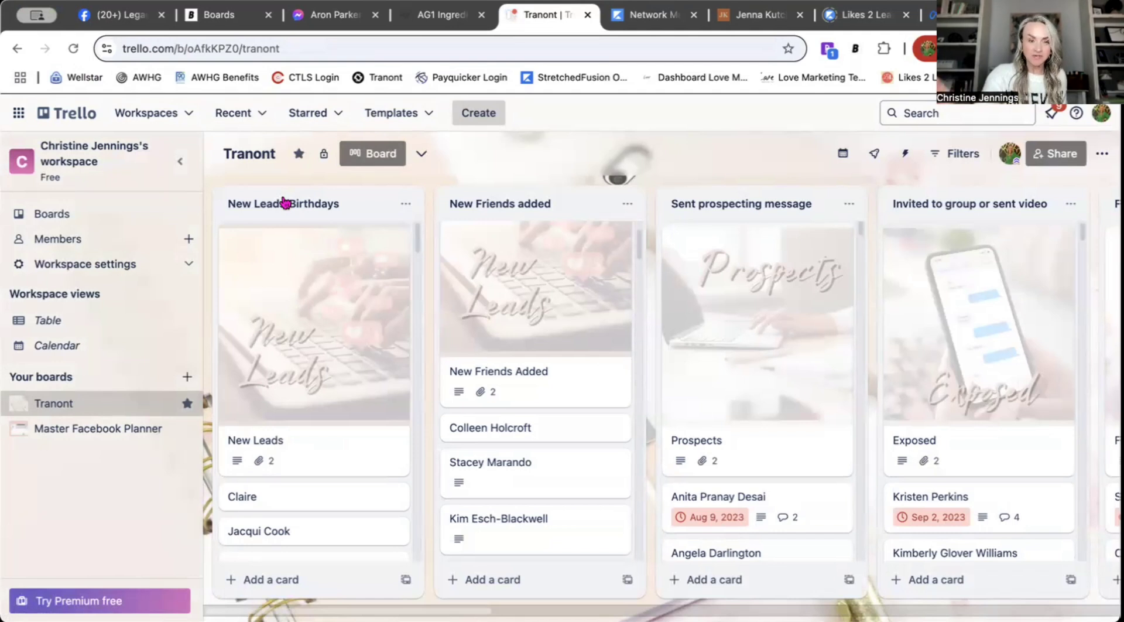
Step: Start a card in New Leads/Birthdays, discard it, and scroll through the board's lists
{"action": "left_click", "coordinate": [287, 580]}
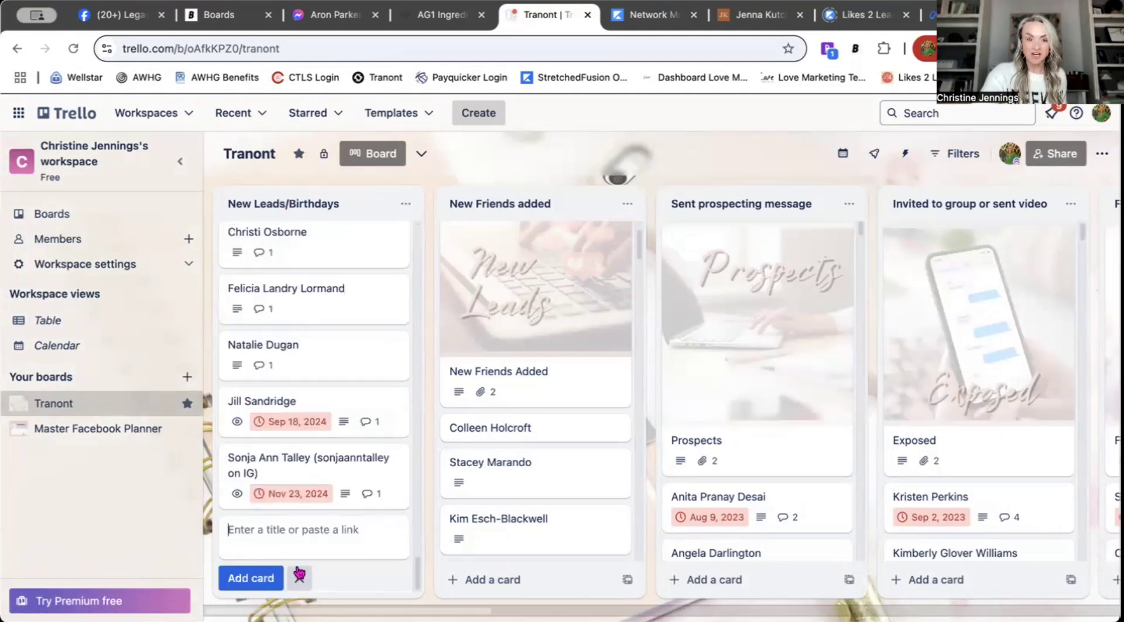
{"action": "left_click", "coordinate": [299, 578]}
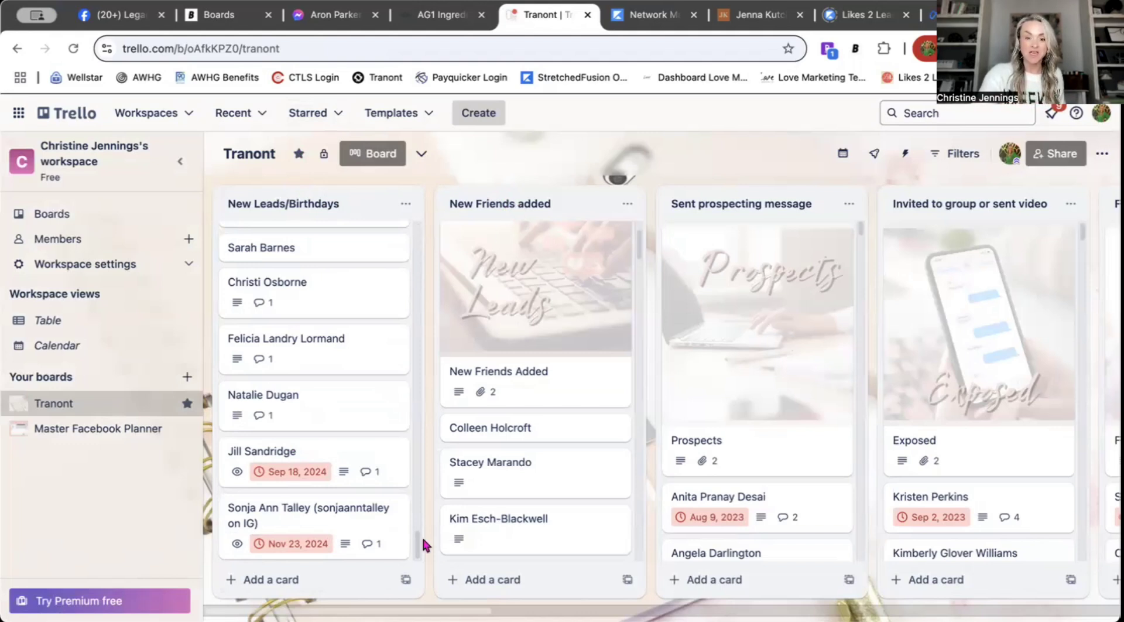
{"action": "scroll", "coordinate": [531, 505], "scroll_direction": "down", "scroll_amount": 5}
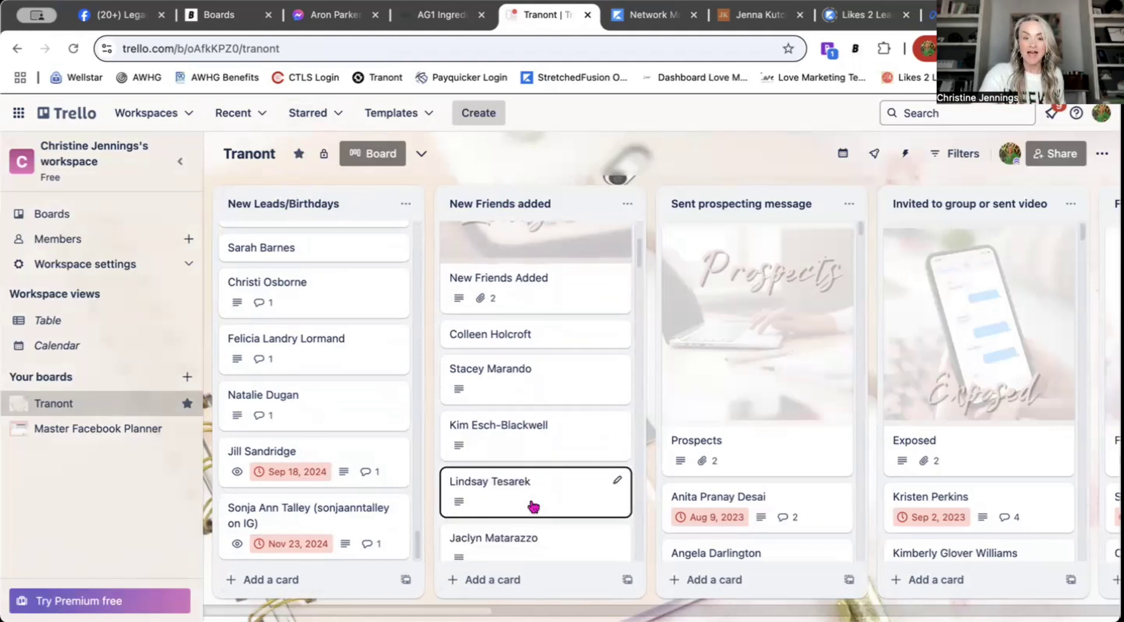
{"action": "scroll", "coordinate": [530, 502], "scroll_direction": "down", "scroll_amount": 8}
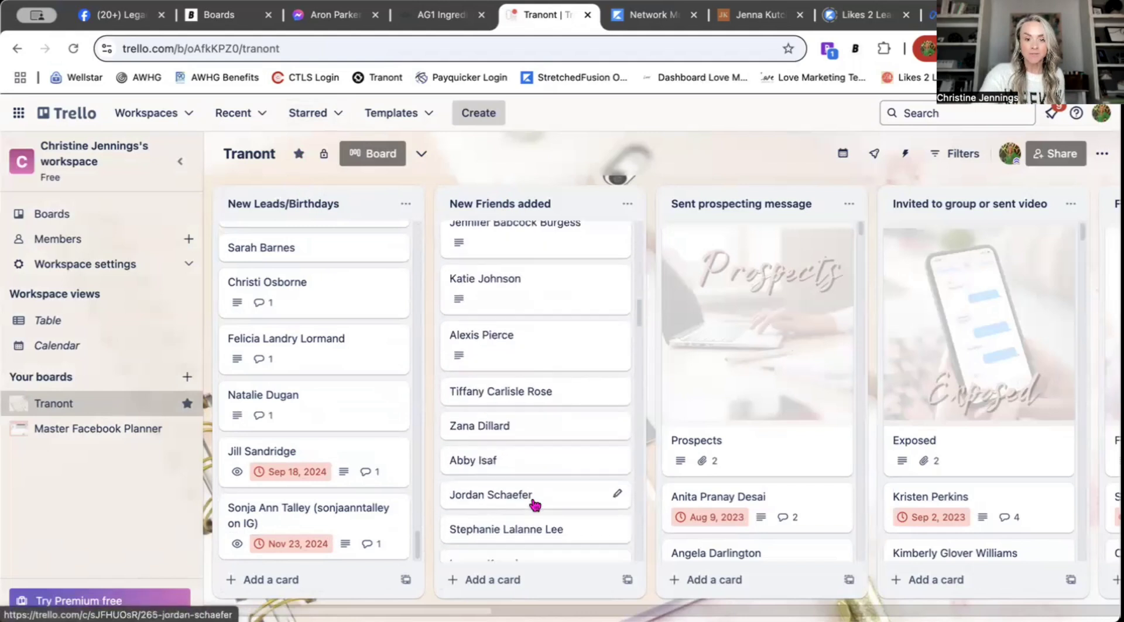
{"action": "scroll", "coordinate": [531, 496], "scroll_direction": "down", "scroll_amount": 4}
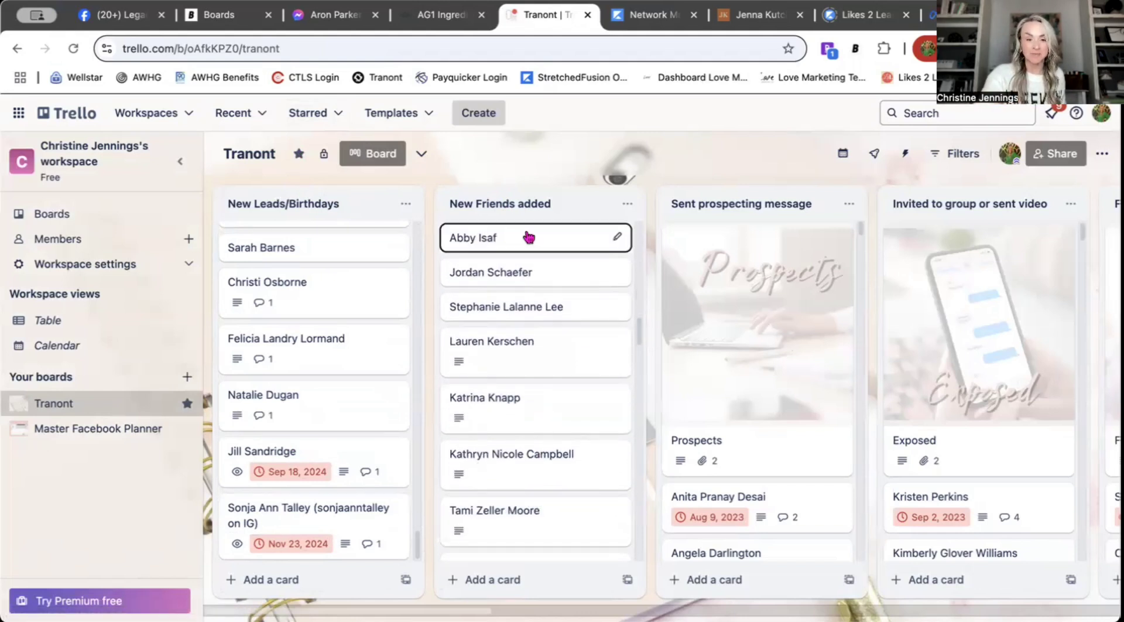
{"action": "scroll", "coordinate": [544, 455], "scroll_direction": "down", "scroll_amount": 10}
{"action": "scroll", "coordinate": [545, 455], "scroll_direction": "down", "scroll_amount": 15}
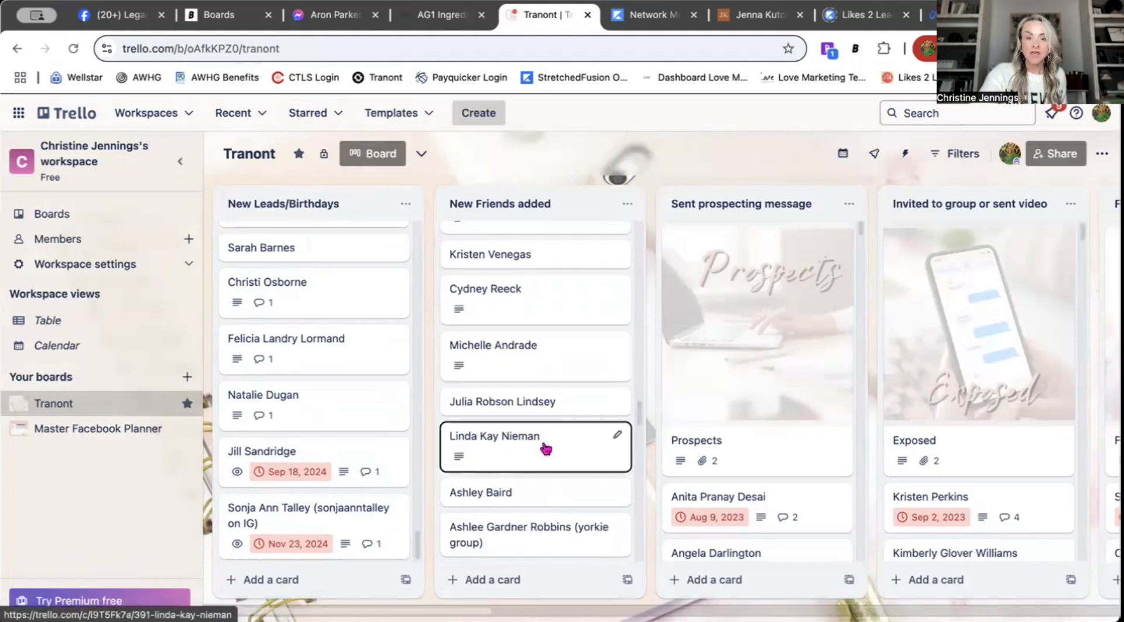
{"action": "scroll", "coordinate": [542, 451], "scroll_direction": "up", "scroll_amount": 1}
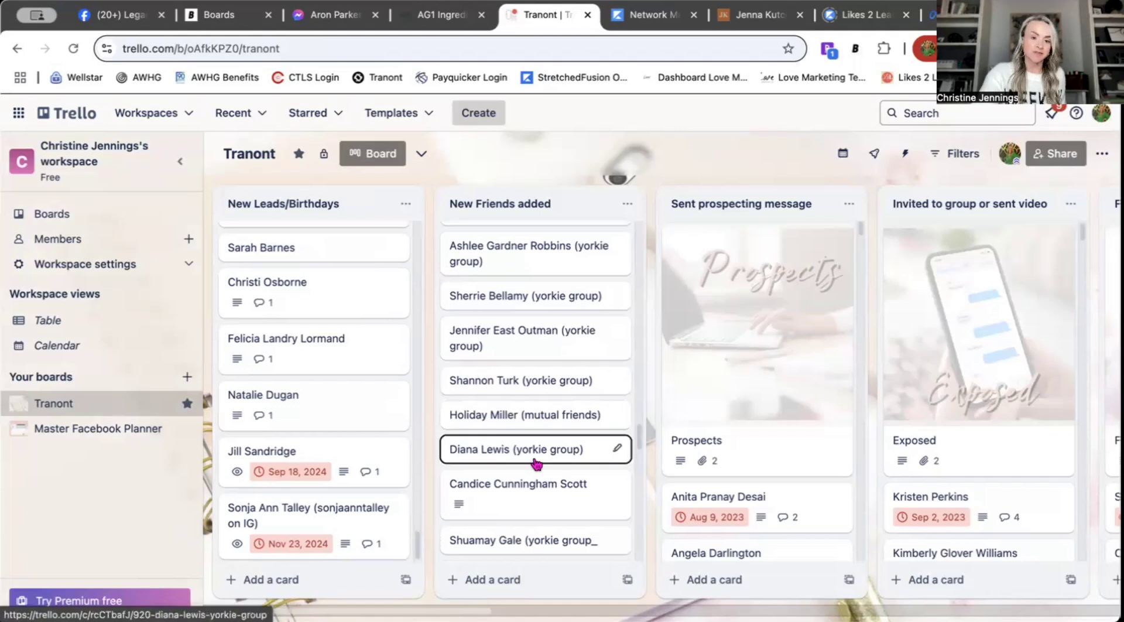
{"action": "scroll", "coordinate": [535, 462], "scroll_direction": "down", "scroll_amount": 3}
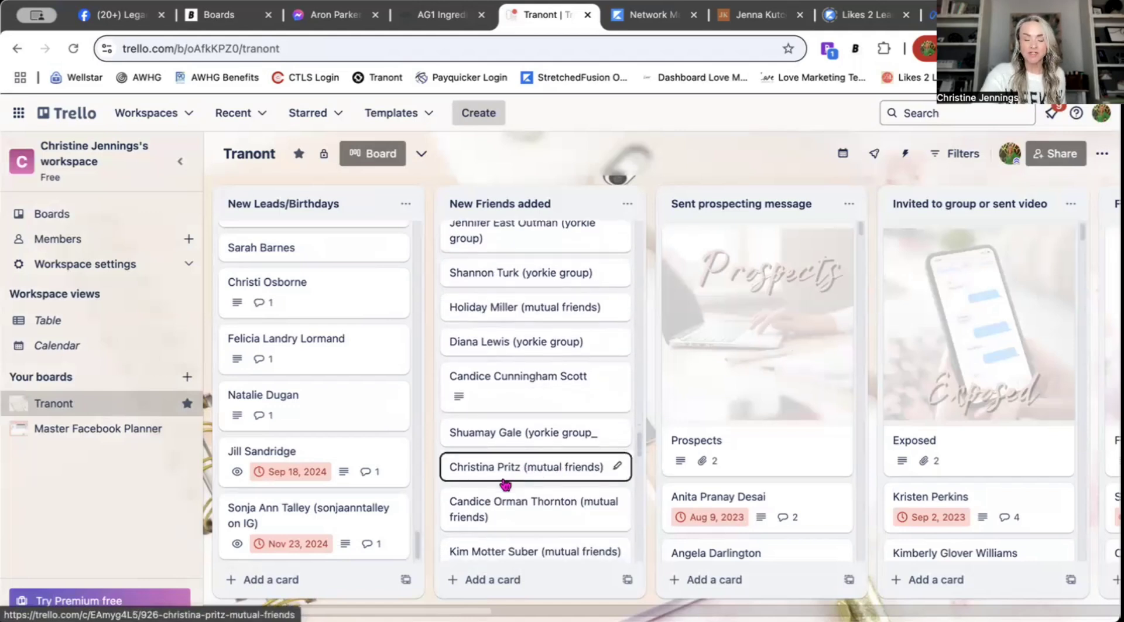
{"action": "scroll", "coordinate": [593, 515], "scroll_direction": "down", "scroll_amount": 2}
{"action": "scroll", "coordinate": [594, 514], "scroll_direction": "down", "scroll_amount": 3}
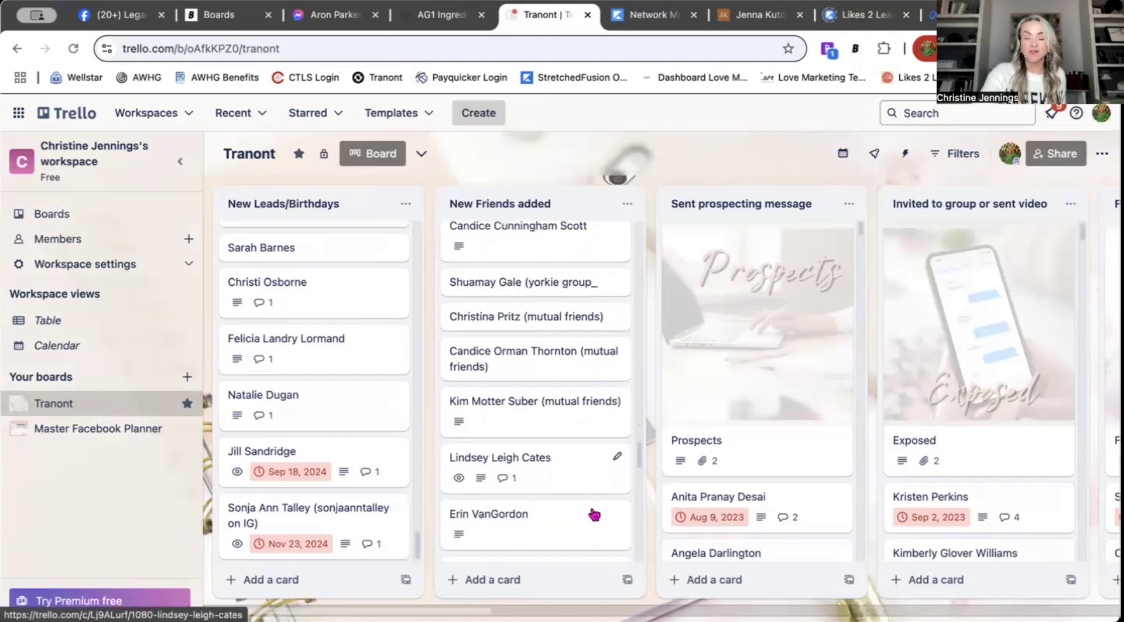
{"action": "scroll", "coordinate": [586, 496], "scroll_direction": "up", "scroll_amount": 20}
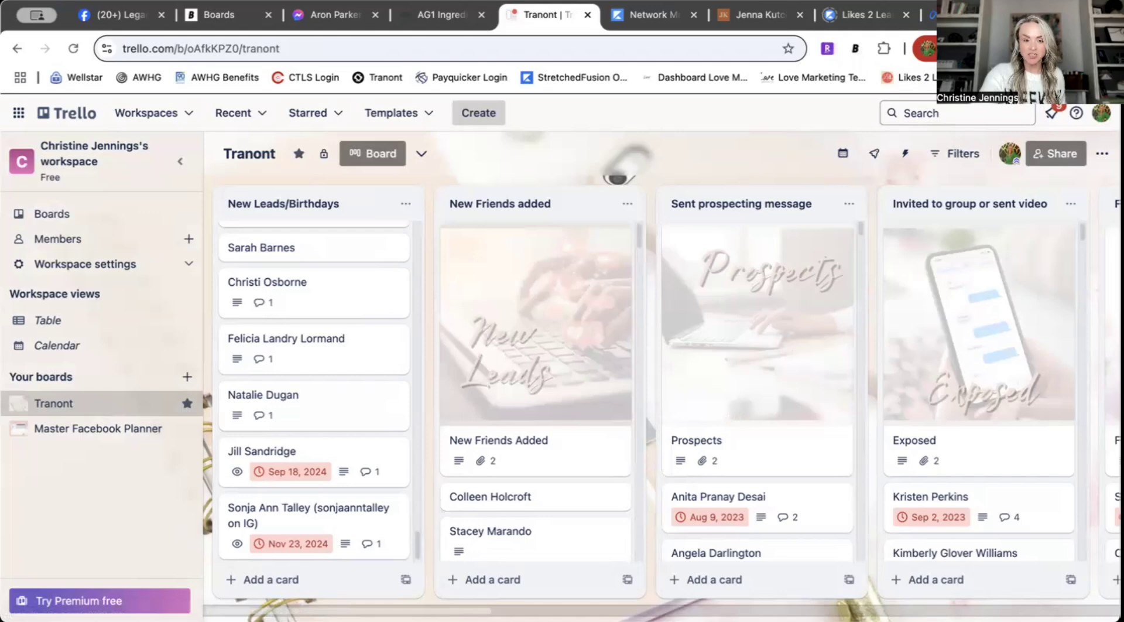
{"action": "scroll", "coordinate": [662, 398], "scroll_direction": "right", "scroll_amount": 7}
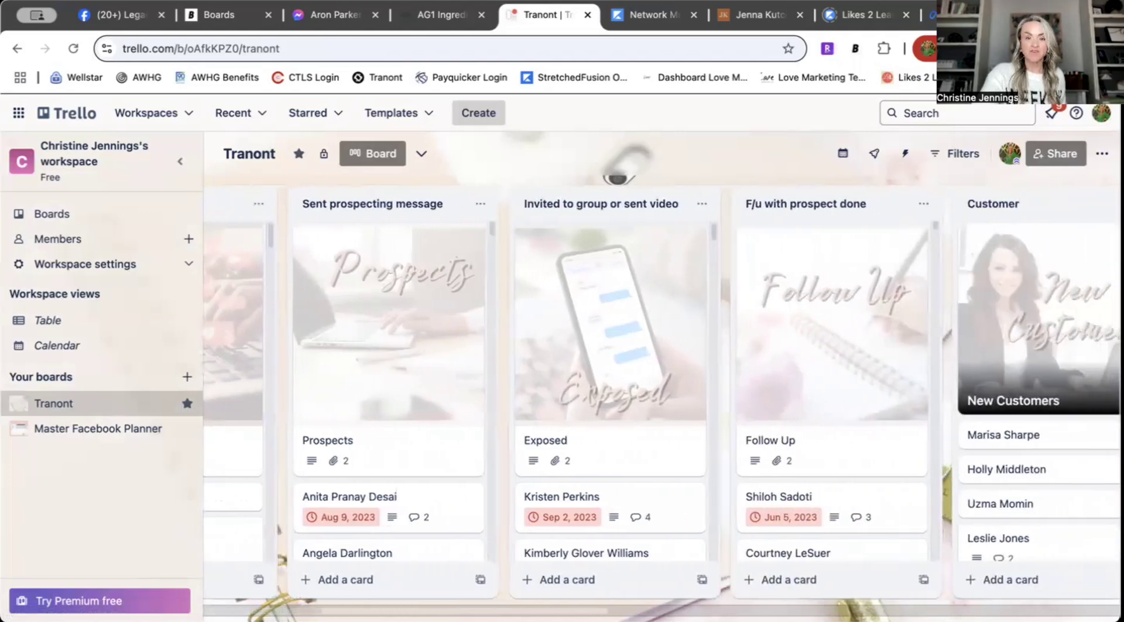
{"action": "scroll", "coordinate": [662, 398], "scroll_direction": "right", "scroll_amount": 1}
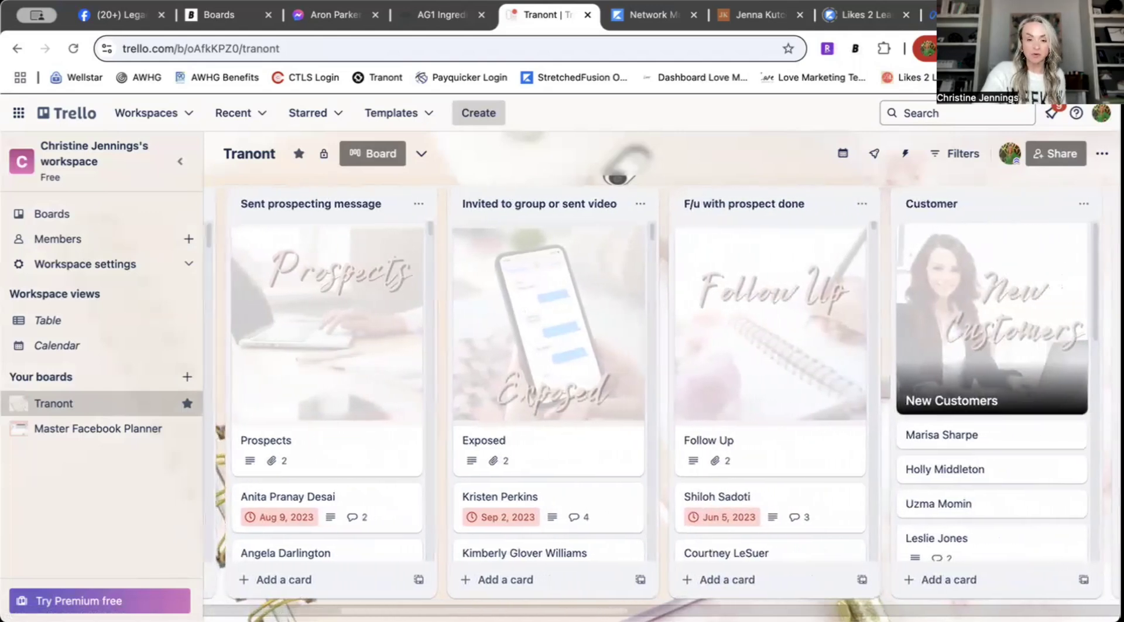
{"action": "scroll", "coordinate": [589, 591], "scroll_direction": "right", "scroll_amount": 4}
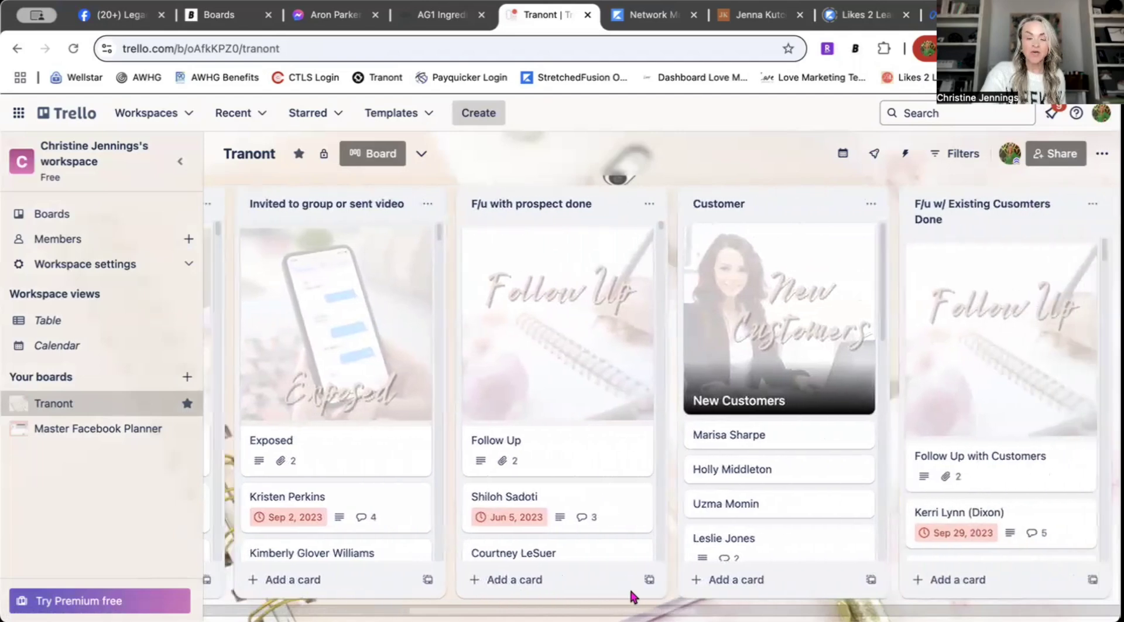
{"action": "scroll", "coordinate": [661, 586], "scroll_direction": "right", "scroll_amount": 3}
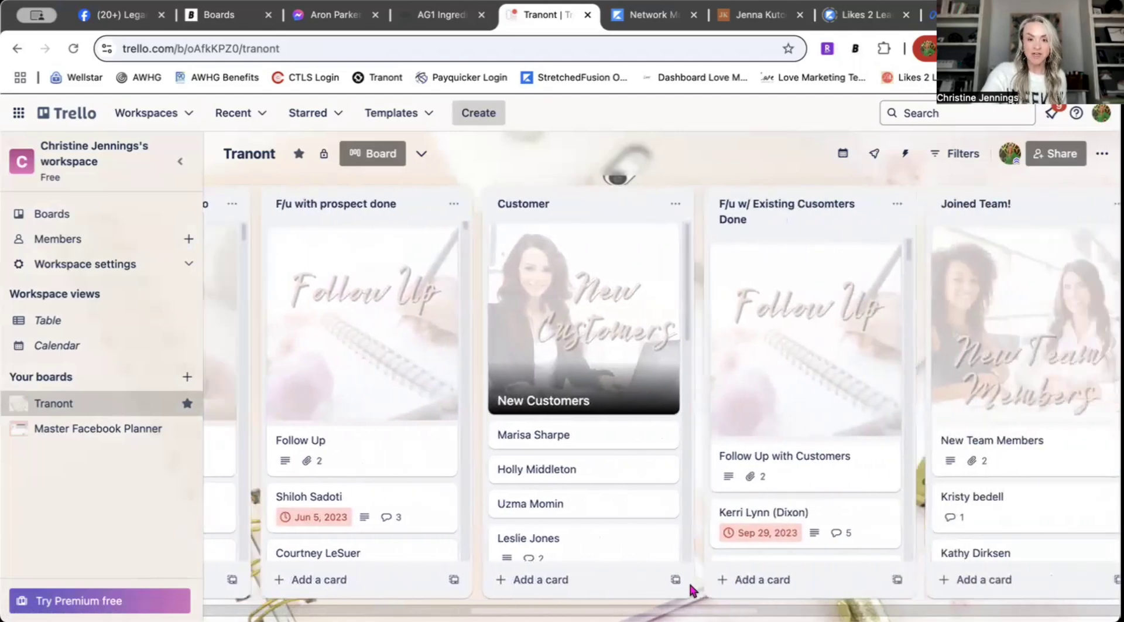
{"action": "scroll", "coordinate": [739, 575], "scroll_direction": "right", "scroll_amount": 4}
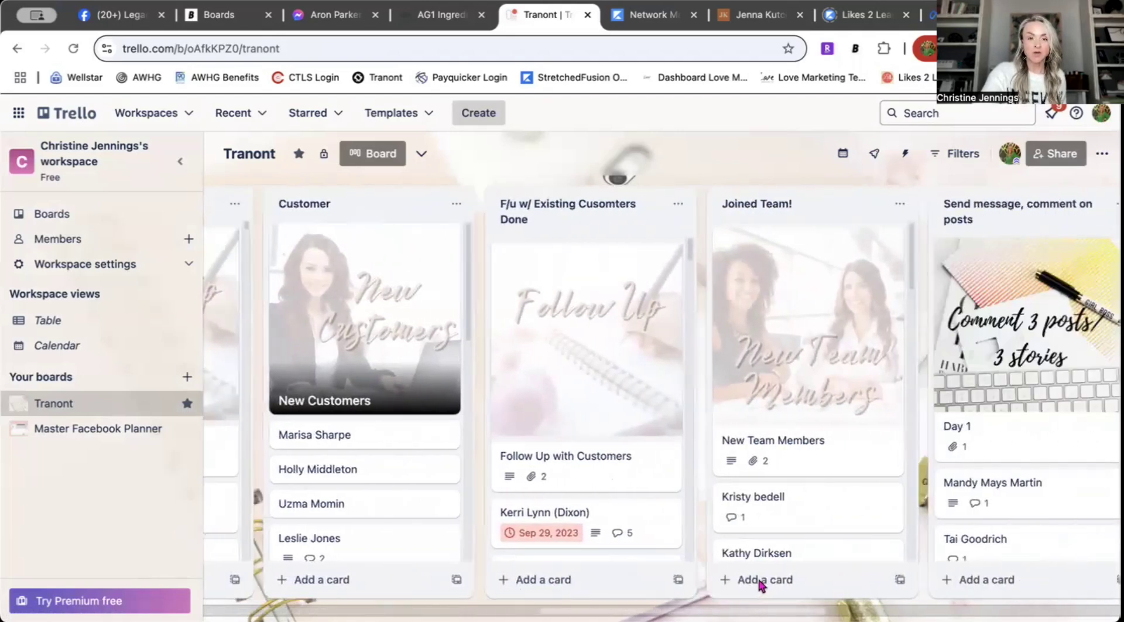
{"action": "scroll", "coordinate": [763, 583], "scroll_direction": "right", "scroll_amount": 5}
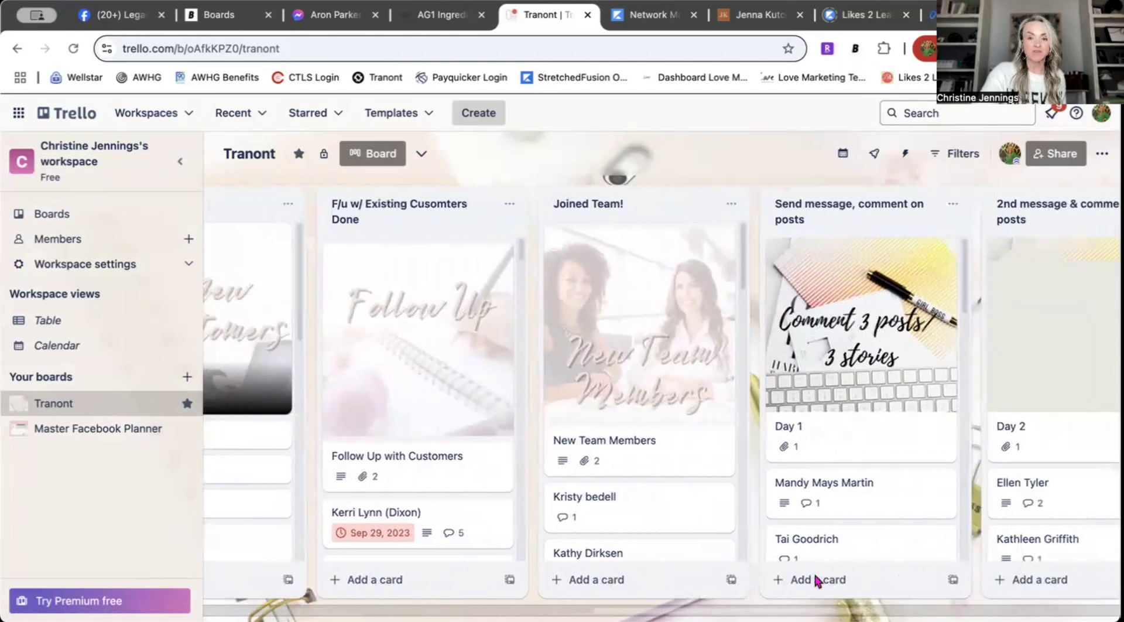
{"action": "scroll", "coordinate": [848, 570], "scroll_direction": "right", "scroll_amount": 7}
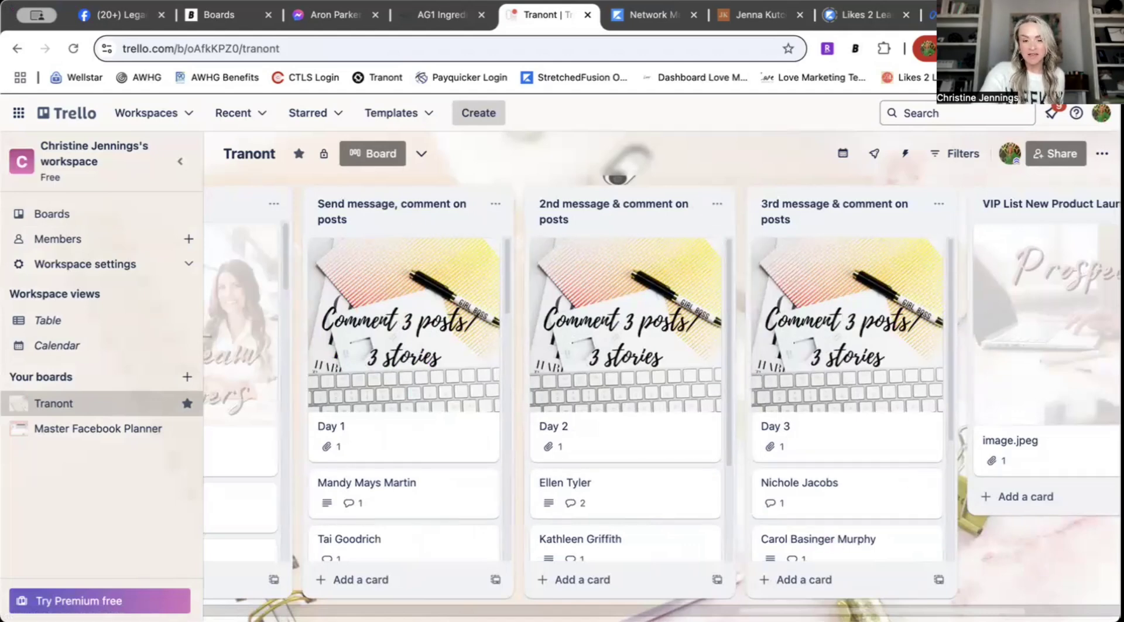
{"action": "scroll", "coordinate": [662, 374], "scroll_direction": "left", "scroll_amount": 12}
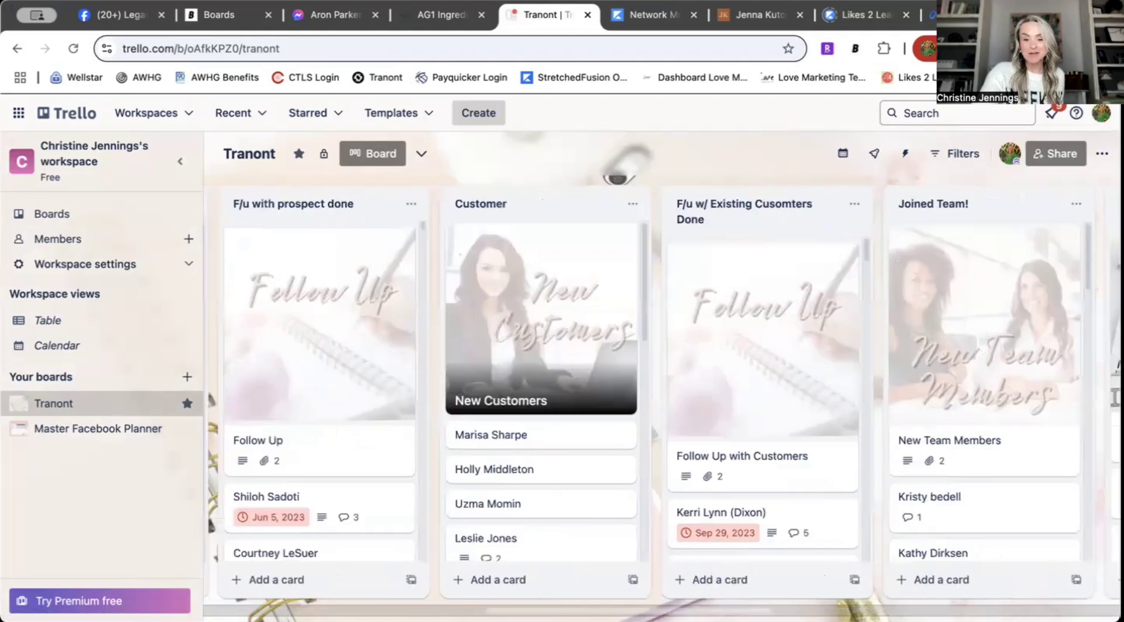
{"action": "scroll", "coordinate": [661, 375], "scroll_direction": "right", "scroll_amount": 14}
{"action": "scroll", "coordinate": [904, 298], "scroll_direction": "right", "scroll_amount": 3}
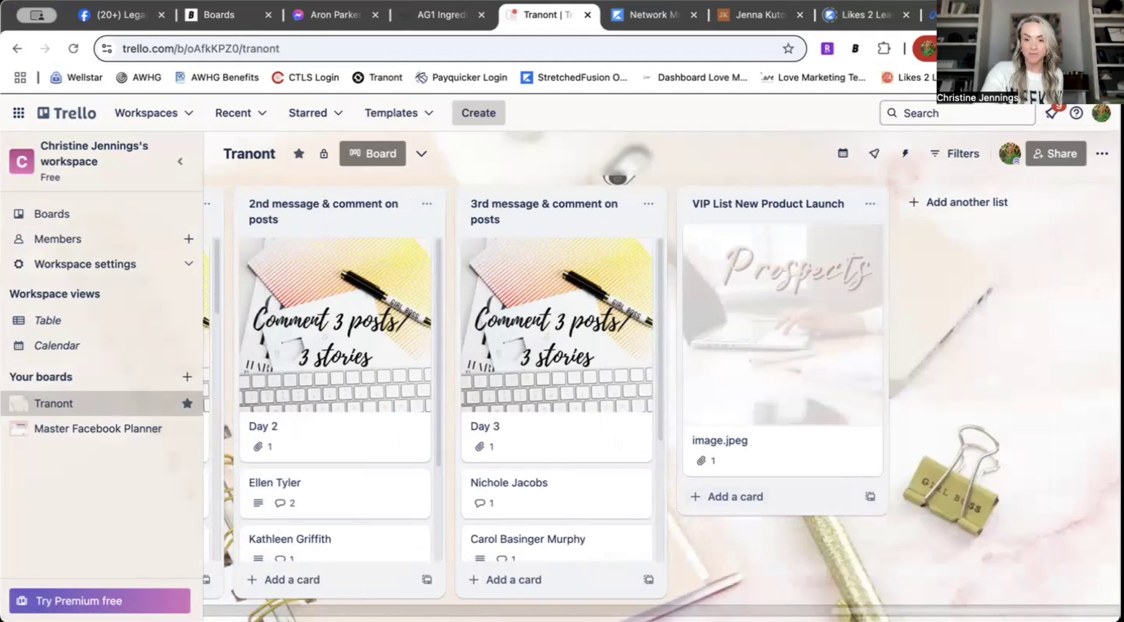
{"action": "scroll", "coordinate": [527, 351], "scroll_direction": "left", "scroll_amount": 20}
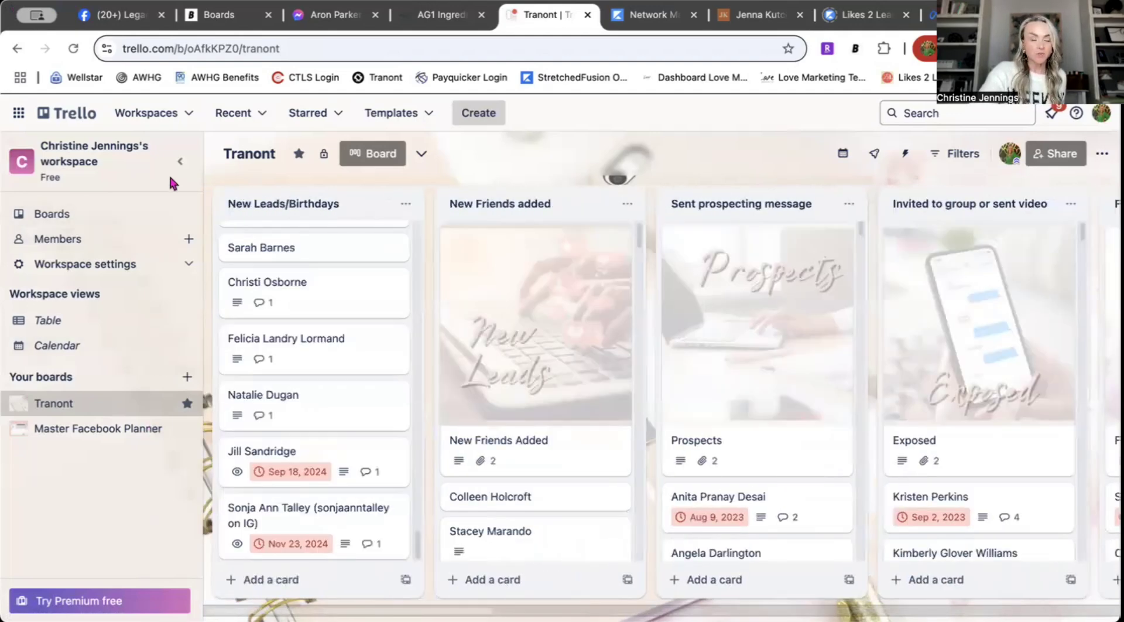
Step: Collapse the sidebar and switch to the empty Trello workspace
{"action": "left_click", "coordinate": [179, 161]}
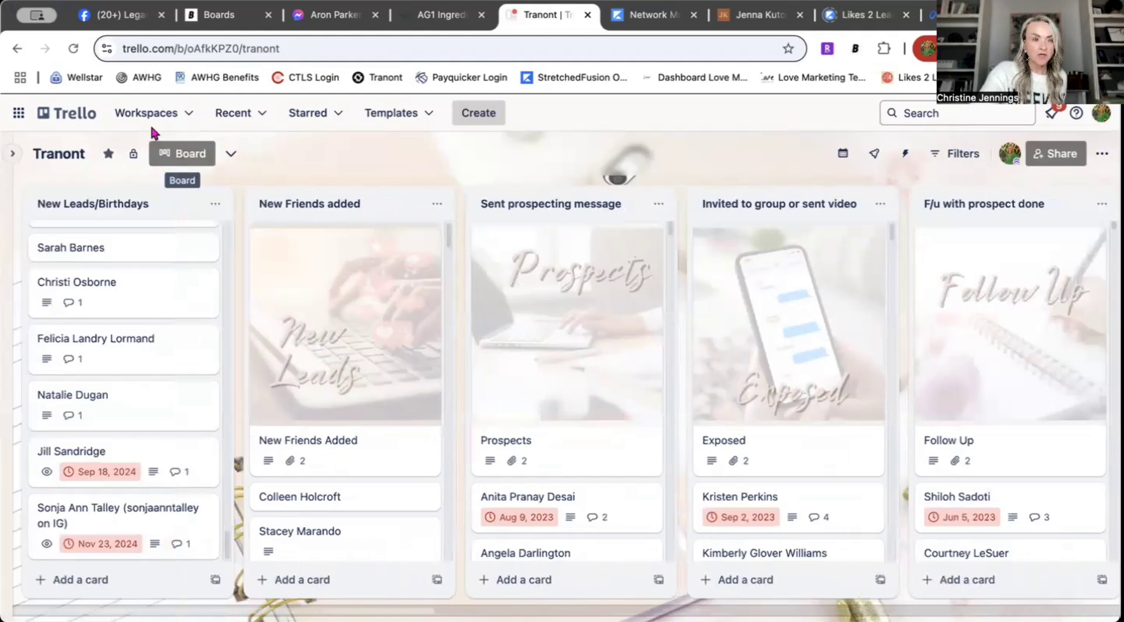
{"action": "left_click", "coordinate": [182, 117]}
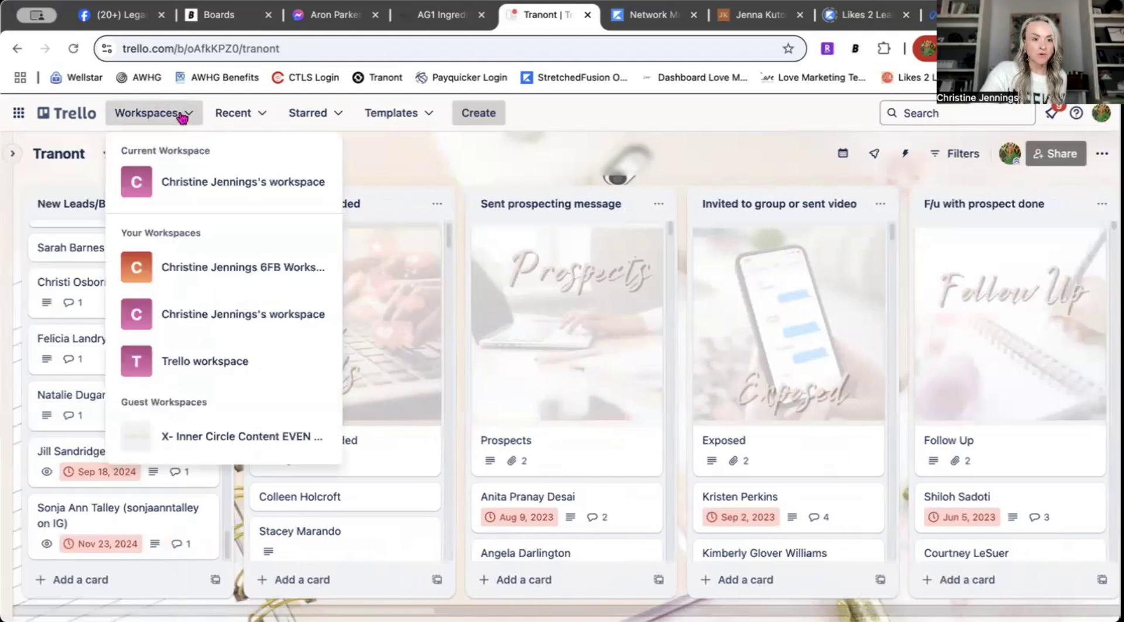
{"action": "left_click", "coordinate": [205, 362]}
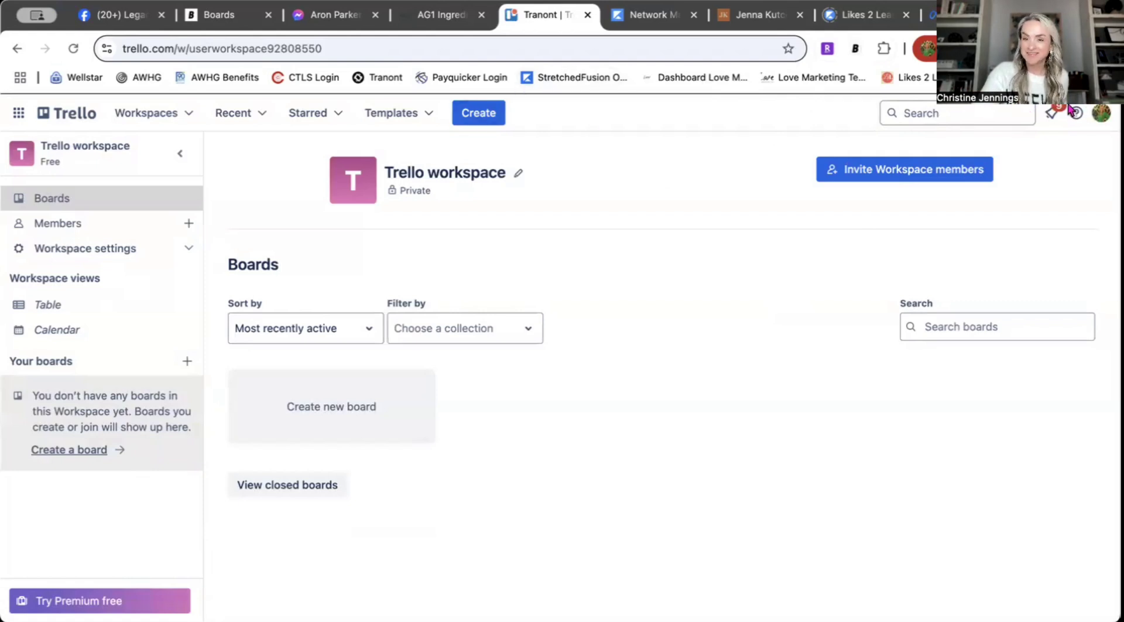
{"action": "left_click", "coordinate": [478, 112]}
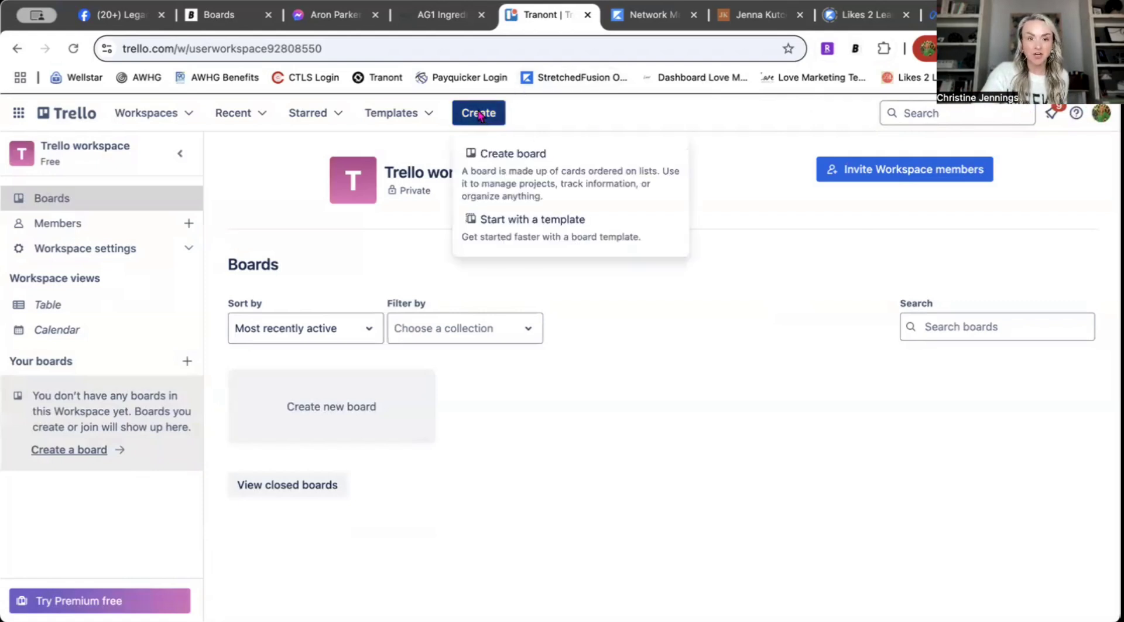
Step: Create a new board titled 'Tranont Legacy Makers' with a blue background
{"action": "left_click", "coordinate": [506, 171]}
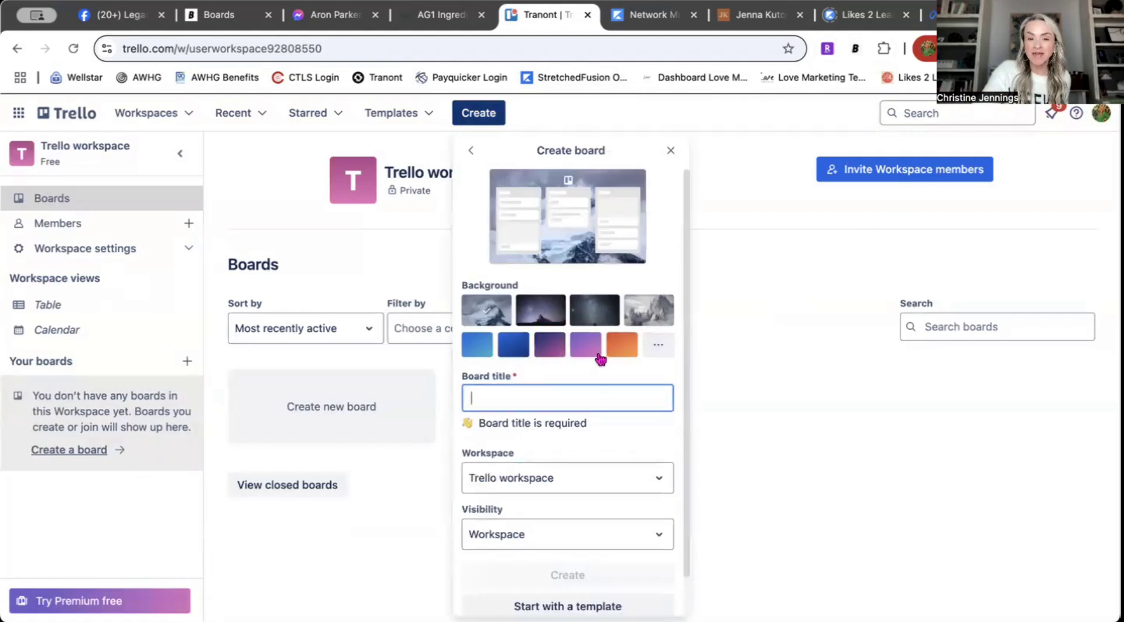
{"action": "left_click", "coordinate": [666, 347]}
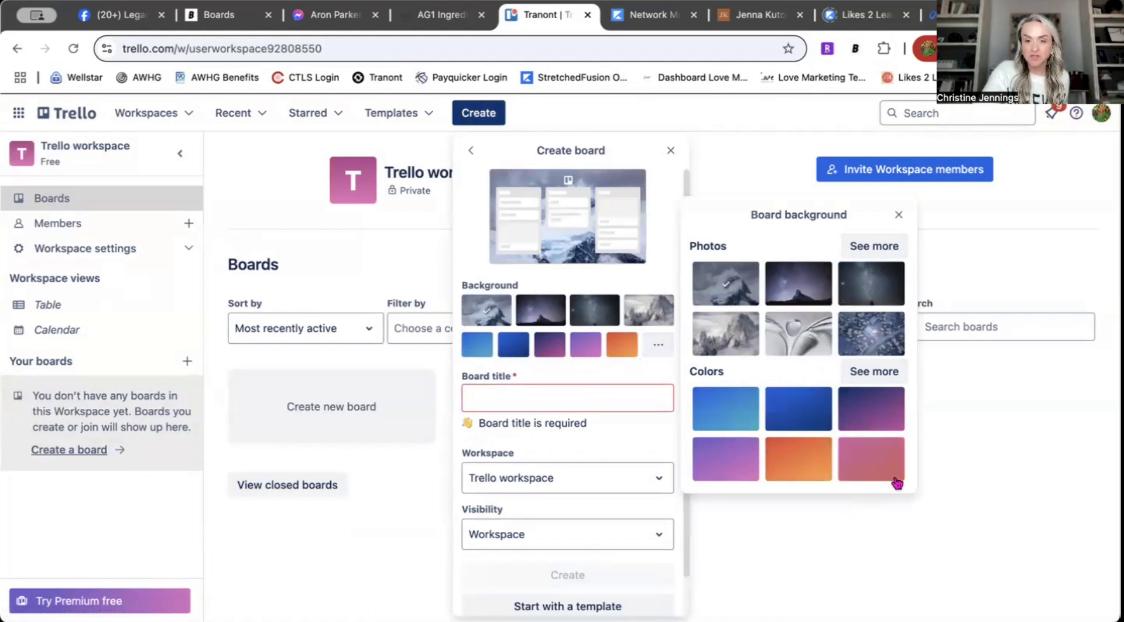
{"action": "left_click", "coordinate": [731, 420]}
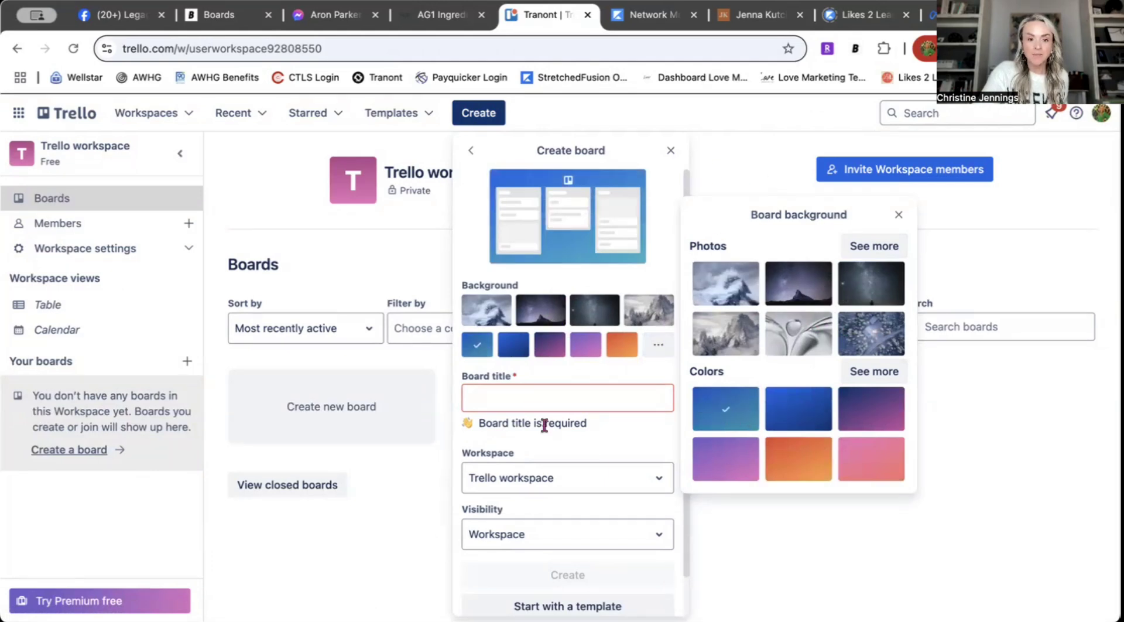
{"action": "left_click", "coordinate": [525, 386]}
{"action": "left_click", "coordinate": [539, 392]}
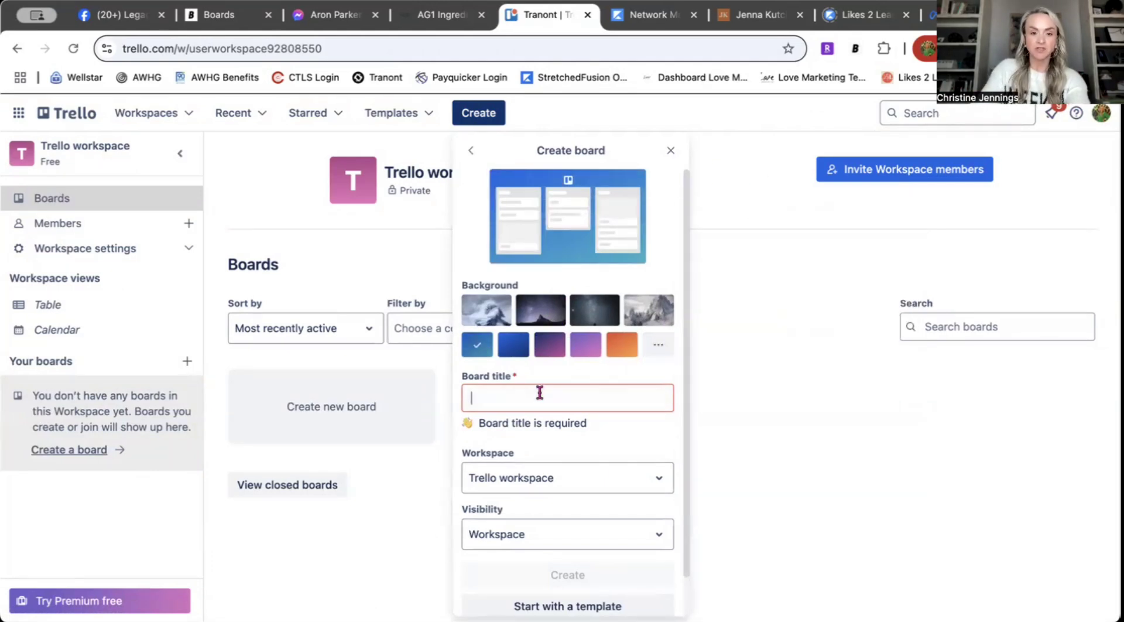
{"action": "type", "text": "Tranont Legacy Makers"}
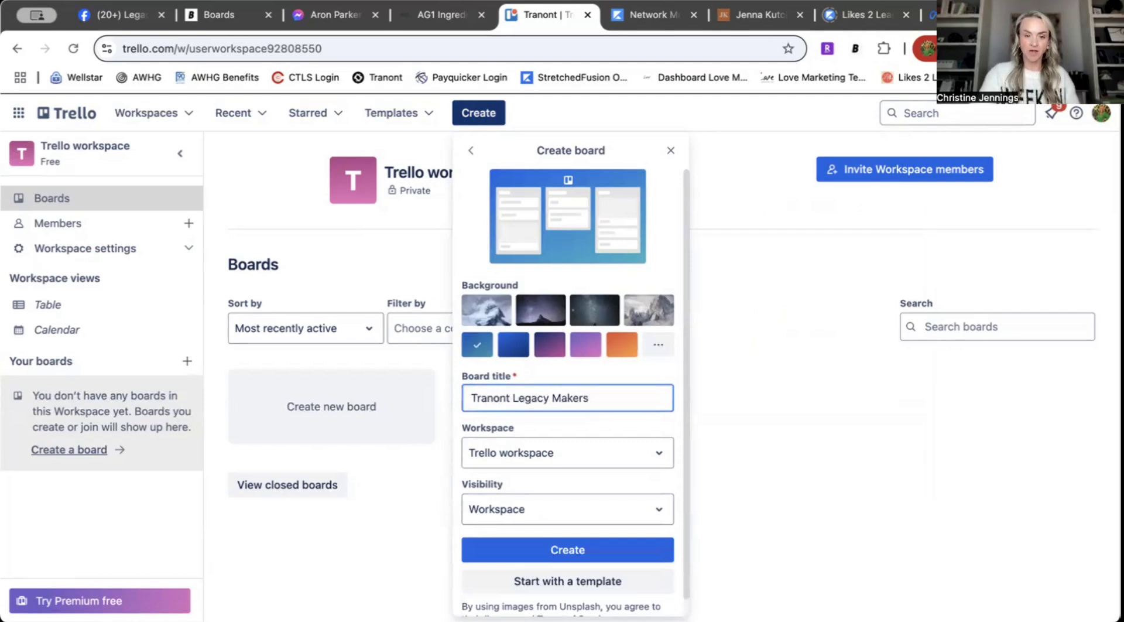
{"action": "left_click", "coordinate": [559, 548]}
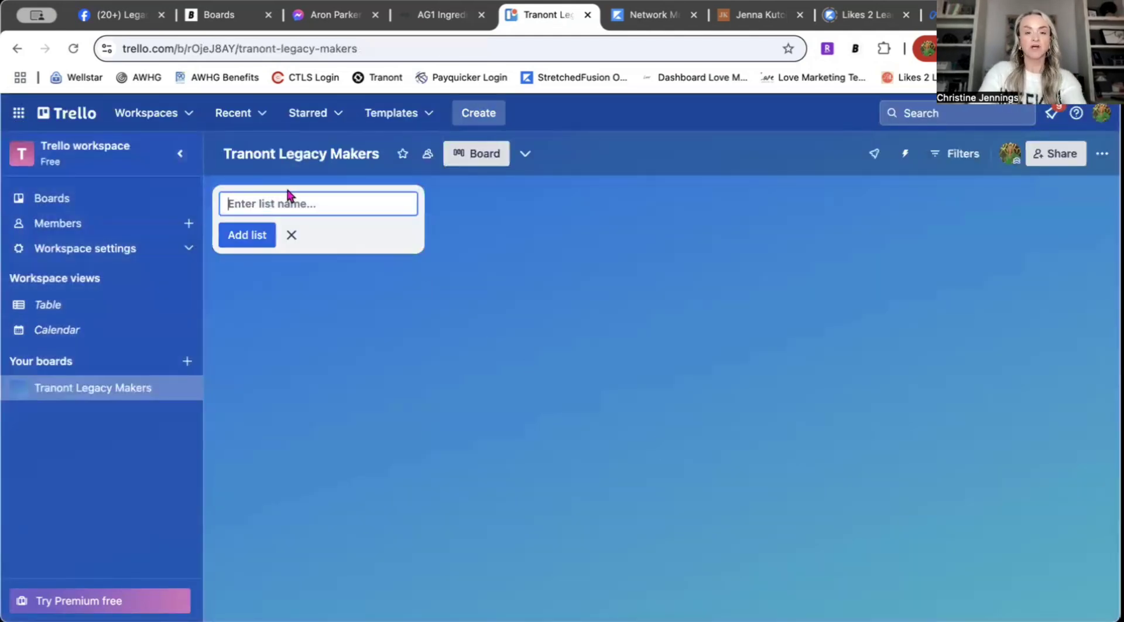
Step: Add the lists New Leads, New Friend Added, Prospecting message sent and Sent video ATM to Group
{"action": "type", "text": "New Leads"}
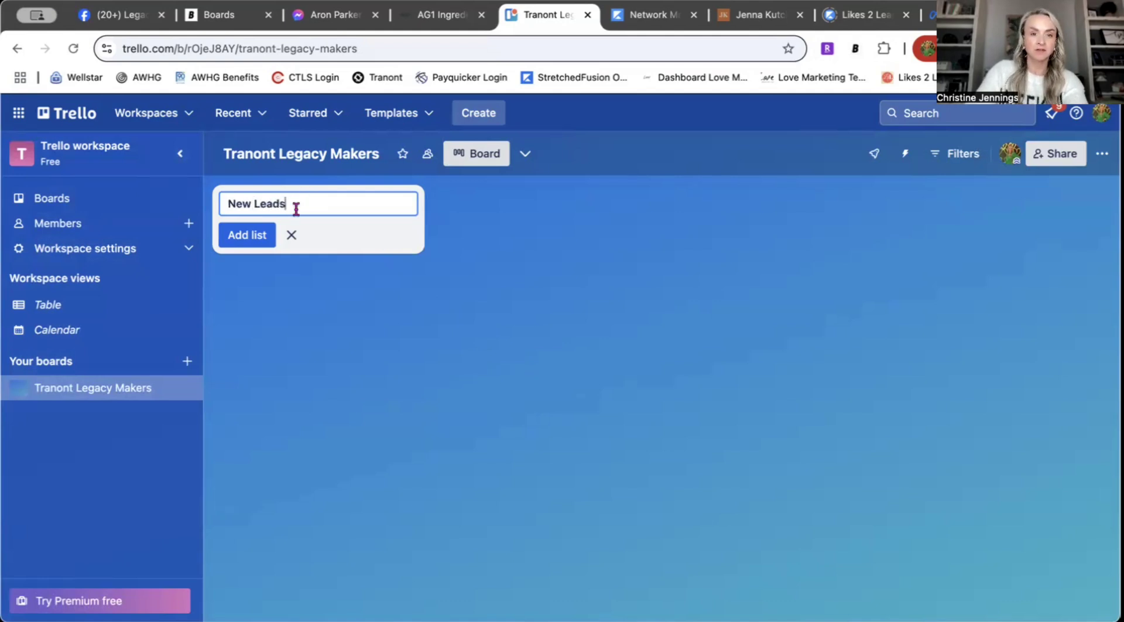
{"action": "left_click", "coordinate": [250, 238]}
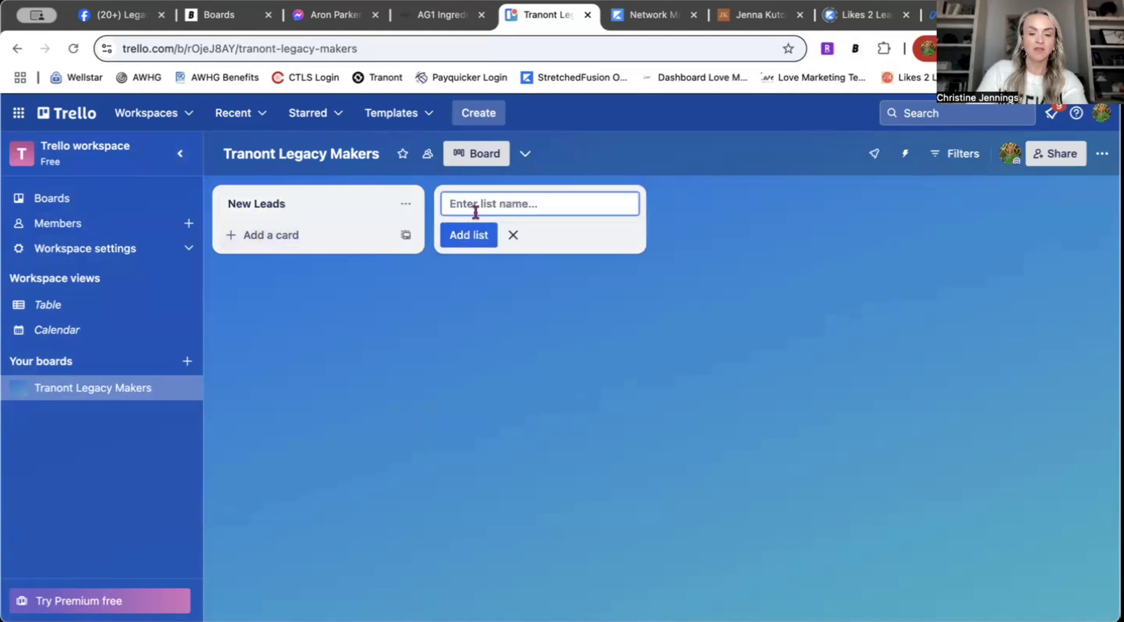
{"action": "type", "text": "Pr"}
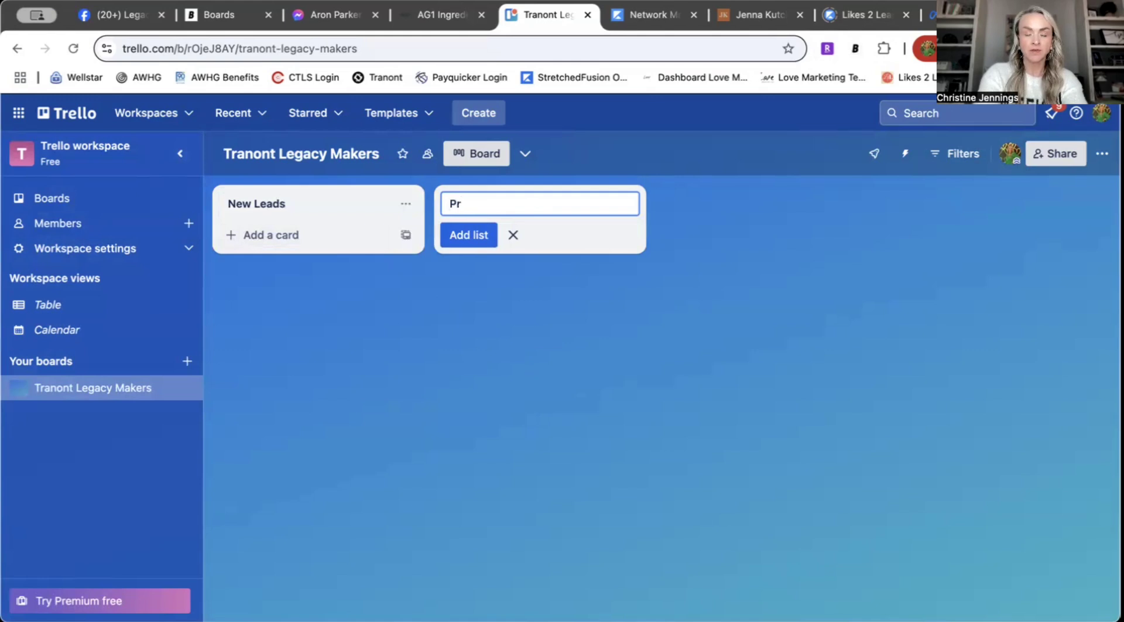
{"action": "key", "text": "BackSpace"}
{"action": "key", "text": "BackSpace"}
{"action": "type", "text": "Sent "}
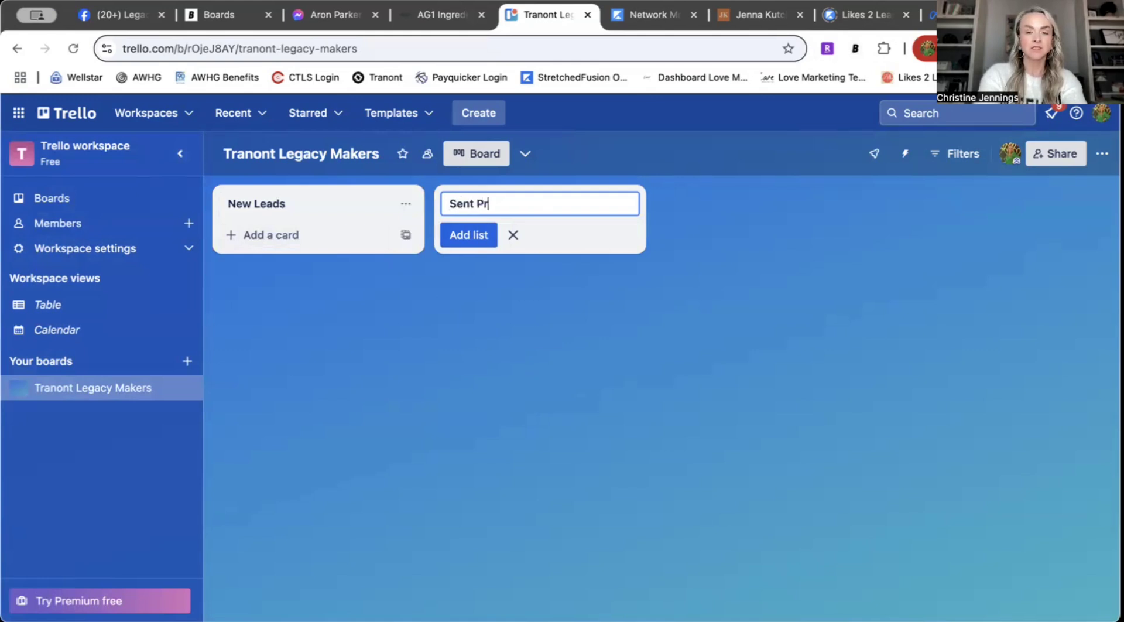
{"action": "type", "text": "e"}
{"action": "key", "text": "BackSpace"}
{"action": "key", "text": "BackSpace"}
{"action": "type", "text": "New Friend A"}
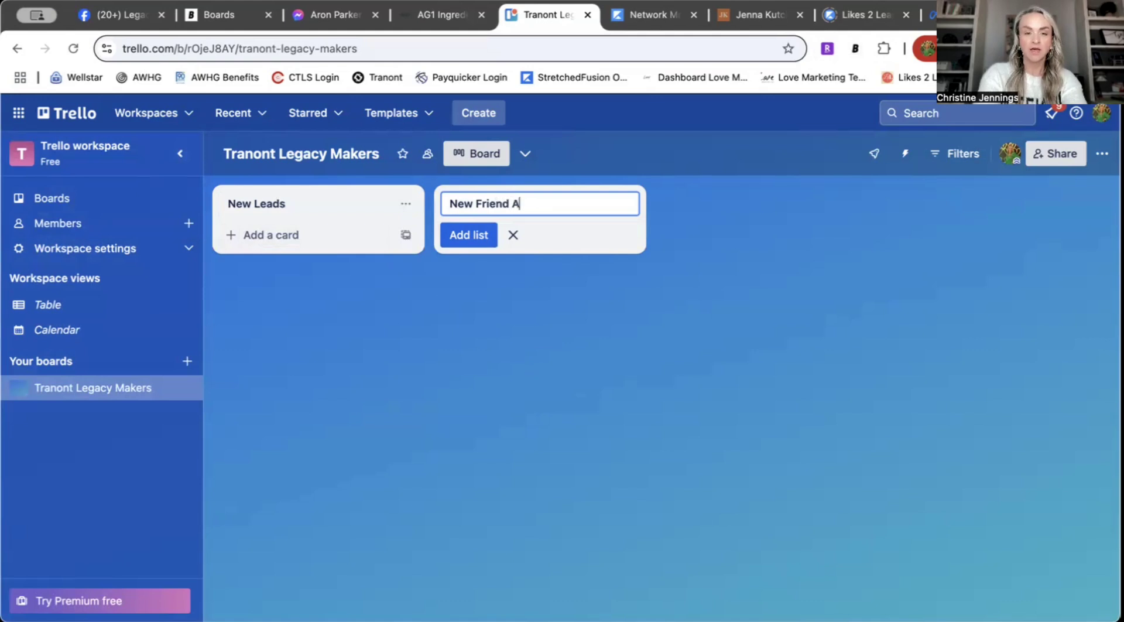
{"action": "type", "text": "dded"}
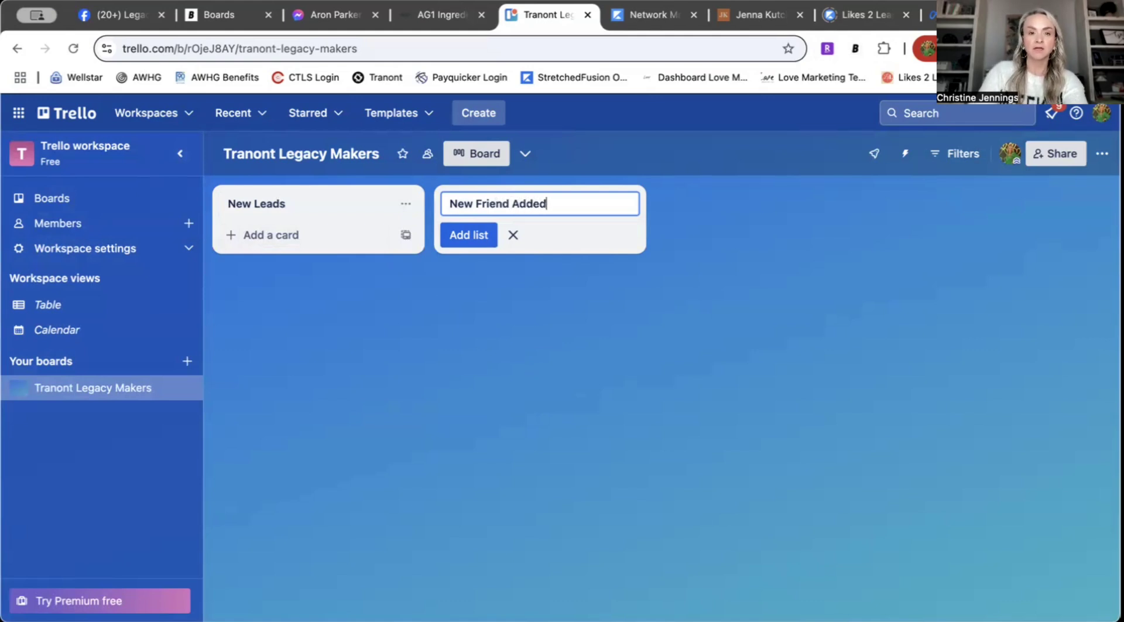
{"action": "left_click", "coordinate": [467, 237]}
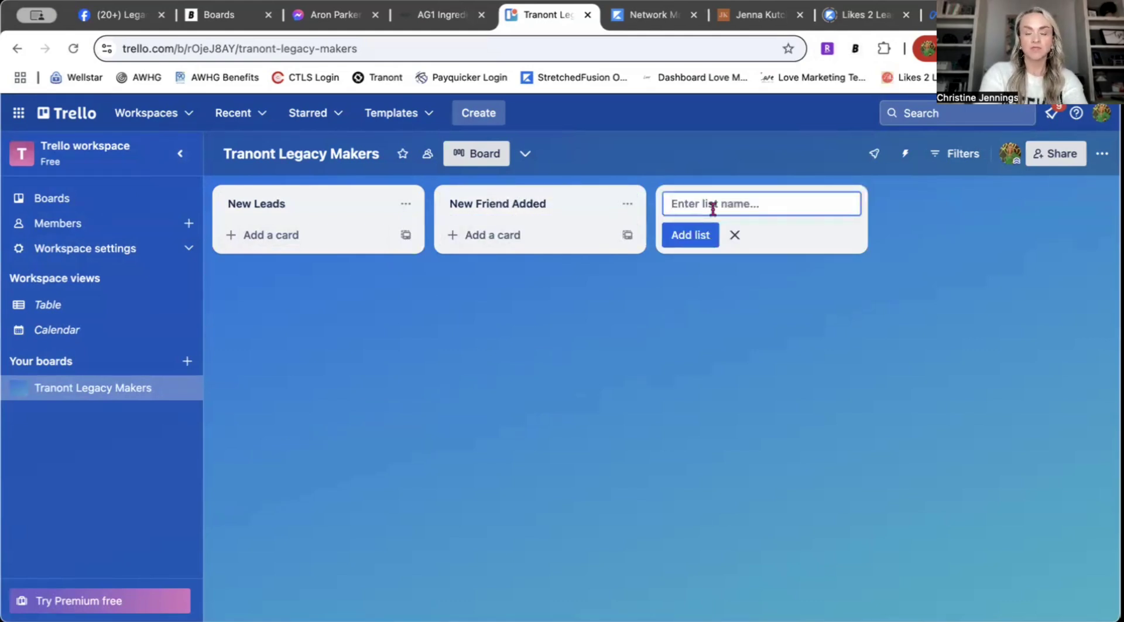
{"action": "type", "text": "Prso"}
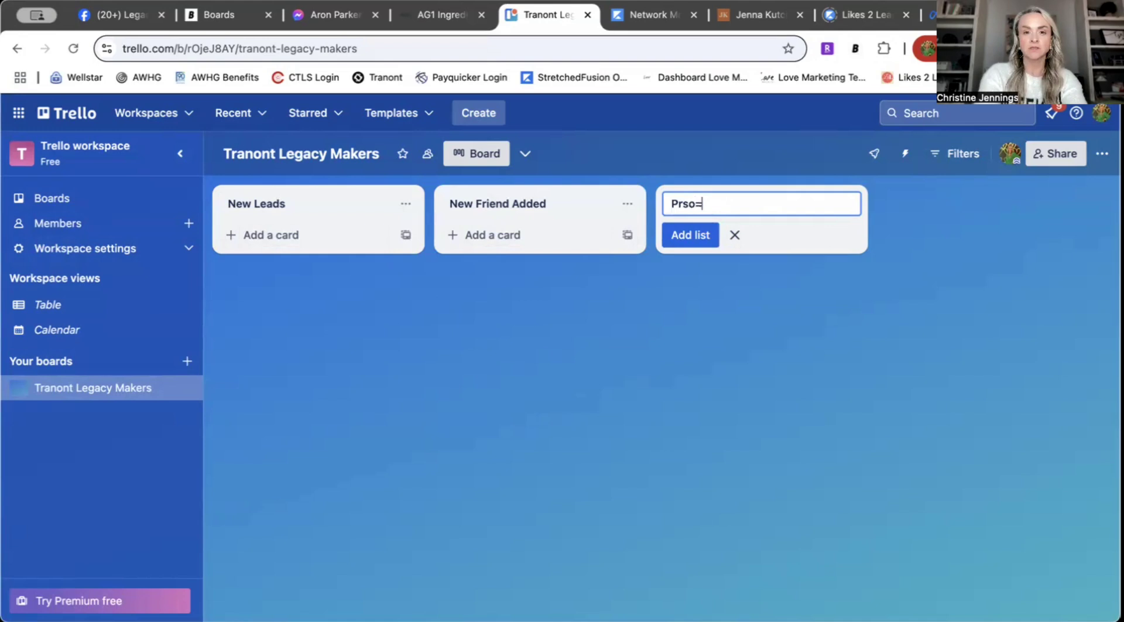
{"action": "type", "text": "spec"}
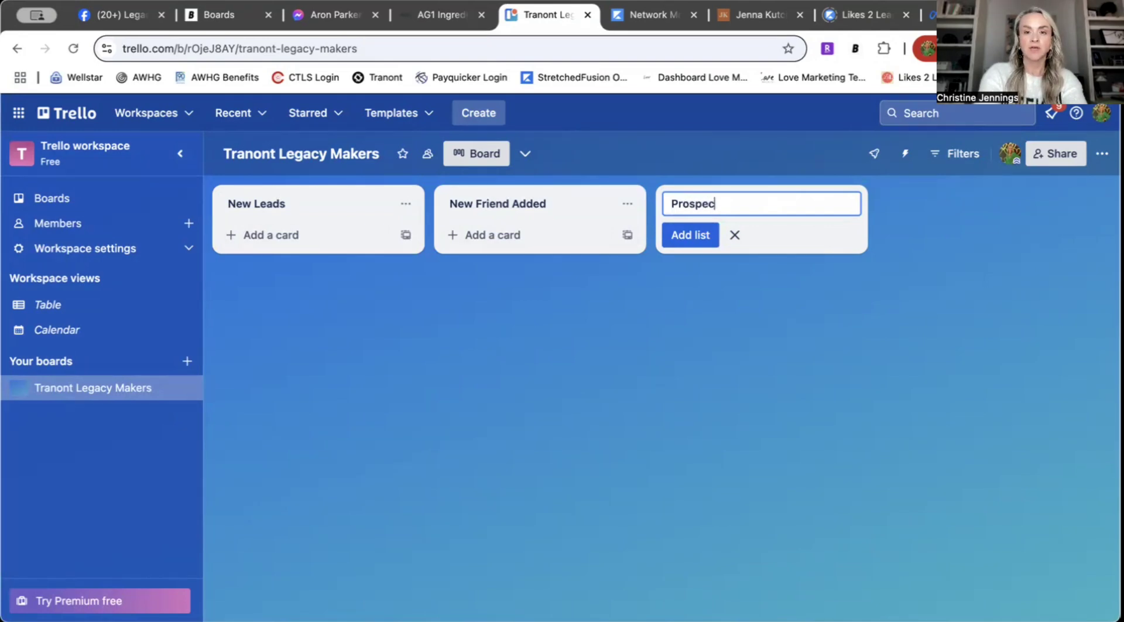
{"action": "type", "text": "ting message"}
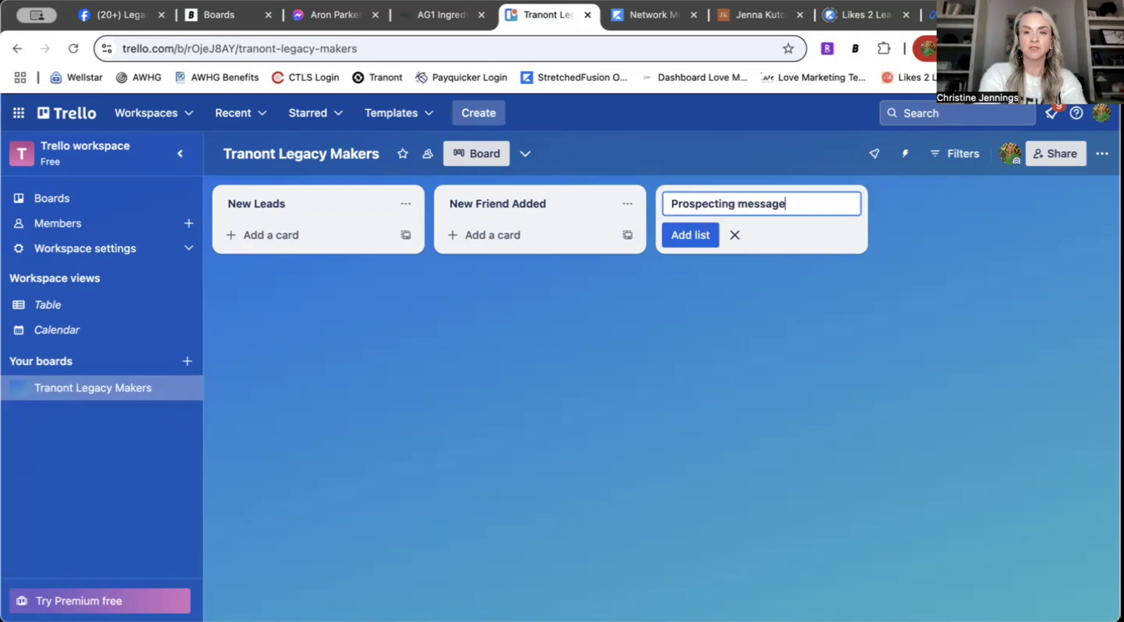
{"action": "type", "text": " sent"}
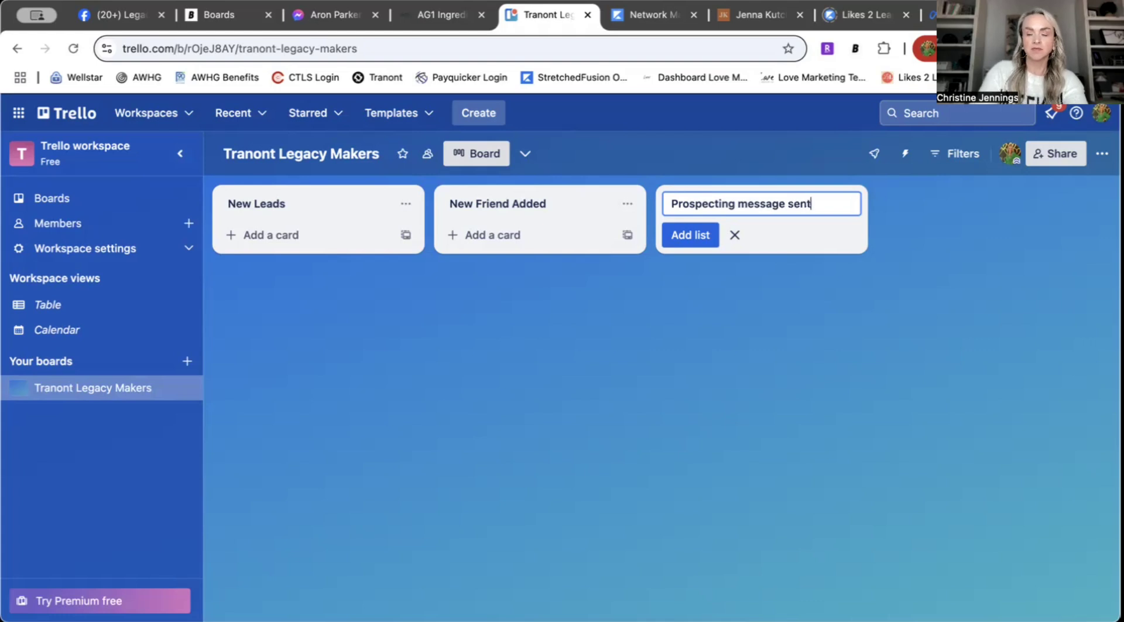
{"action": "left_click", "coordinate": [691, 235]}
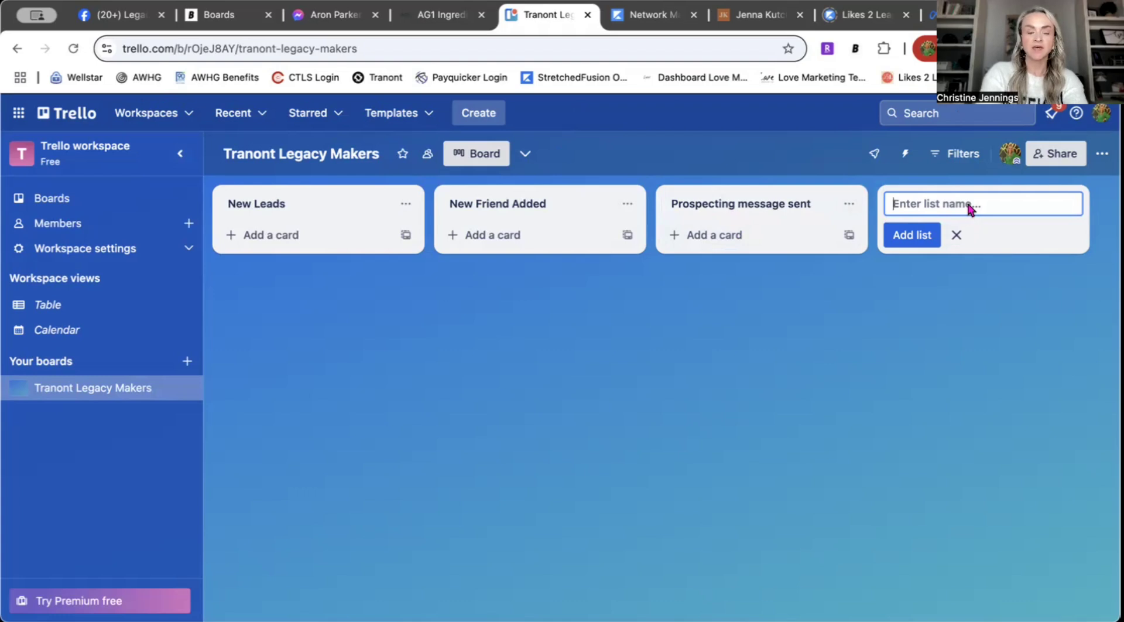
{"action": "type", "text": "Sent v"}
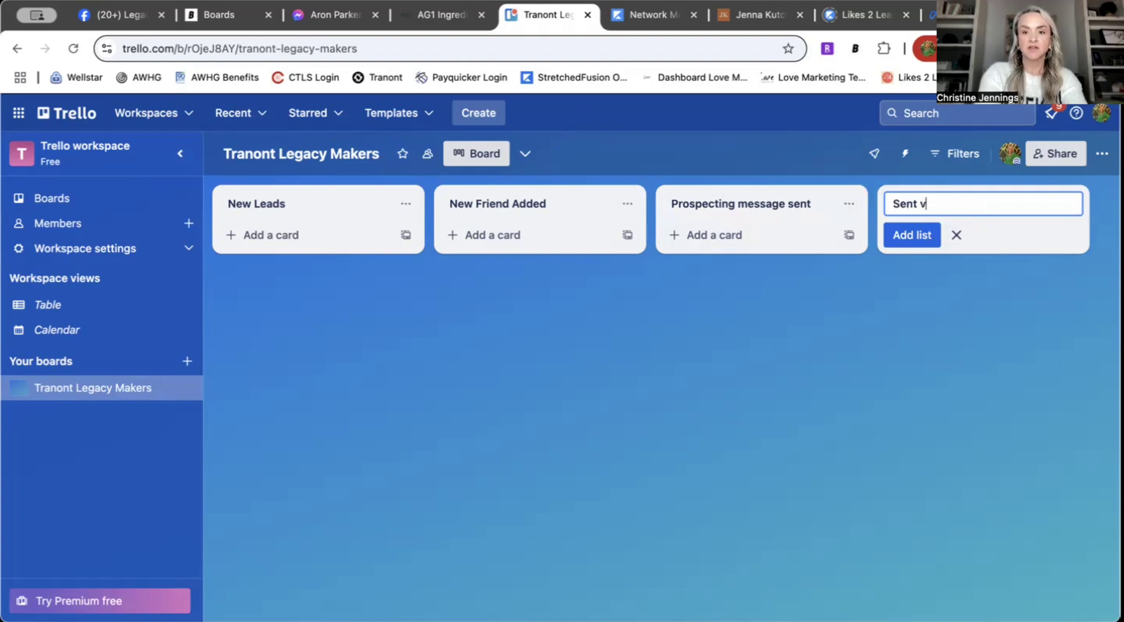
{"action": "type", "text": "ide"}
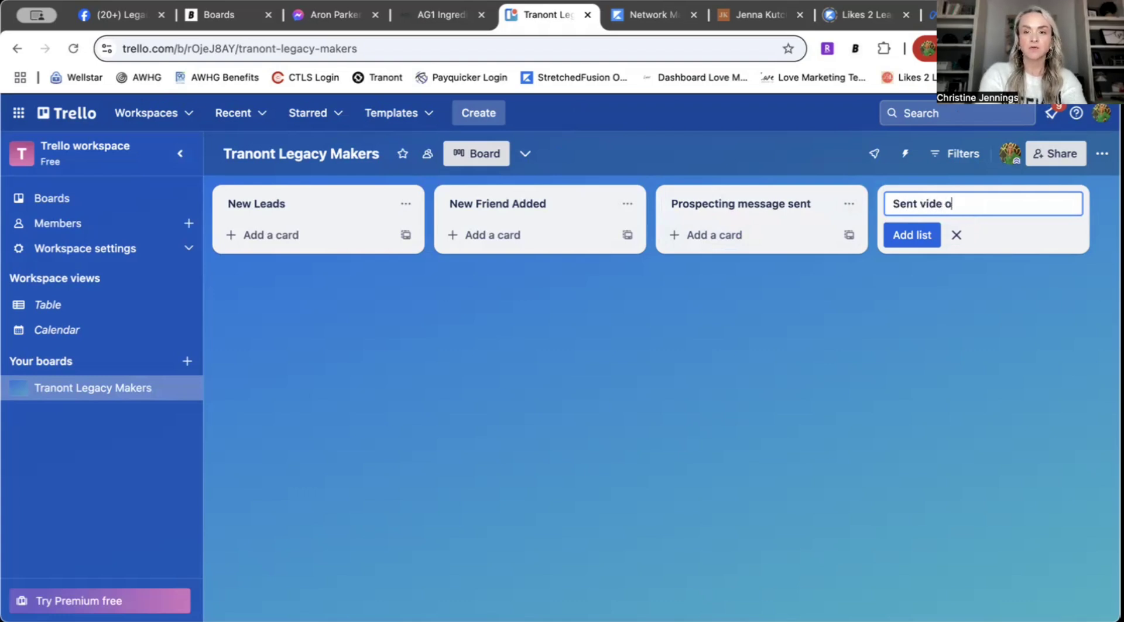
{"action": "type", "text": "o ATM to Gr"}
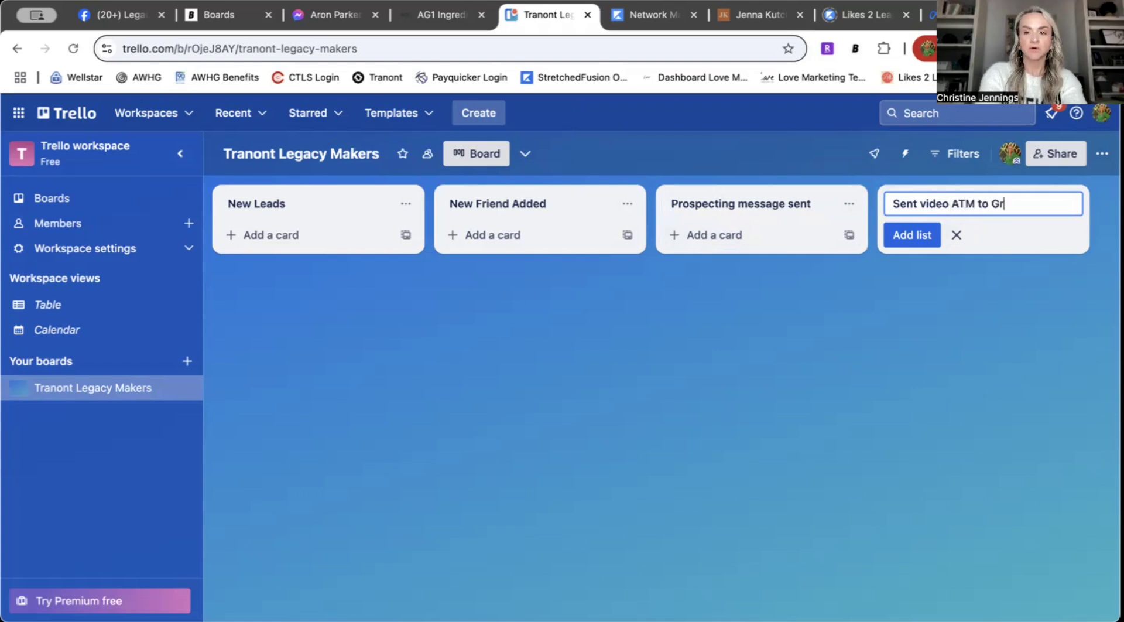
{"action": "type", "text": "oup"}
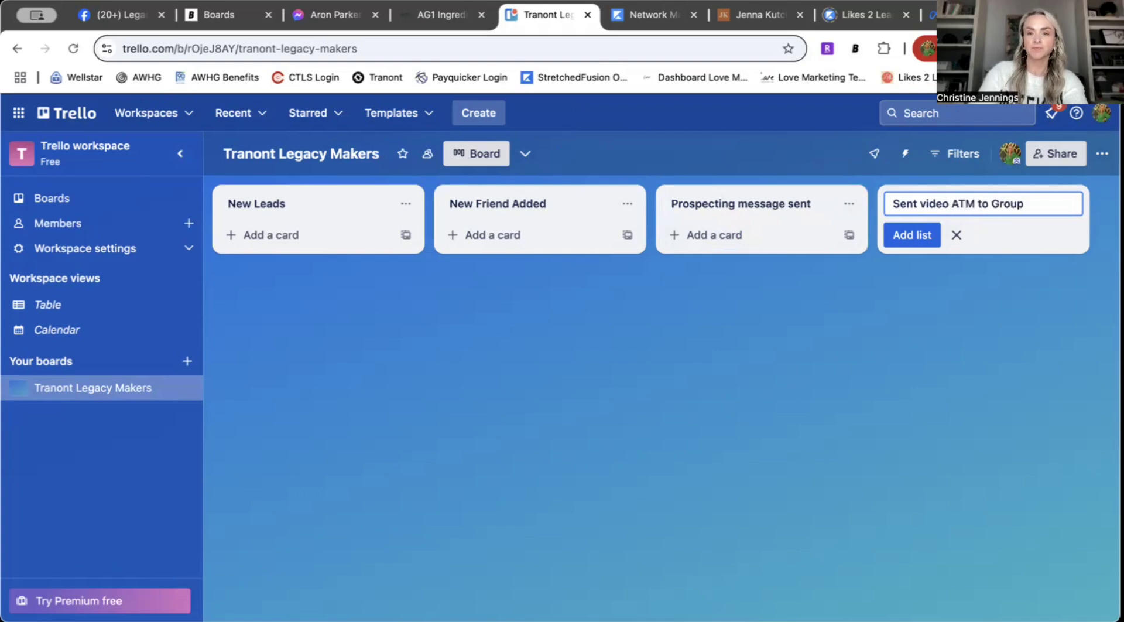
{"action": "left_click", "coordinate": [890, 236]}
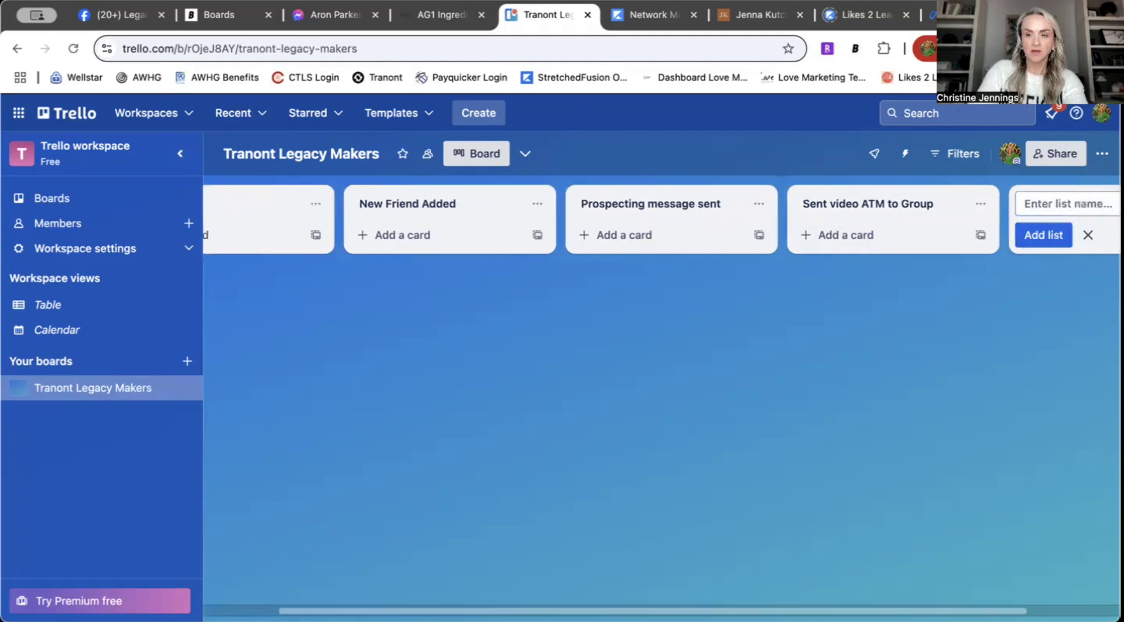
Step: Add the lists Follow-up, New Customer, F/u w/Customer and Joined Team!
{"action": "left_click", "coordinate": [993, 205]}
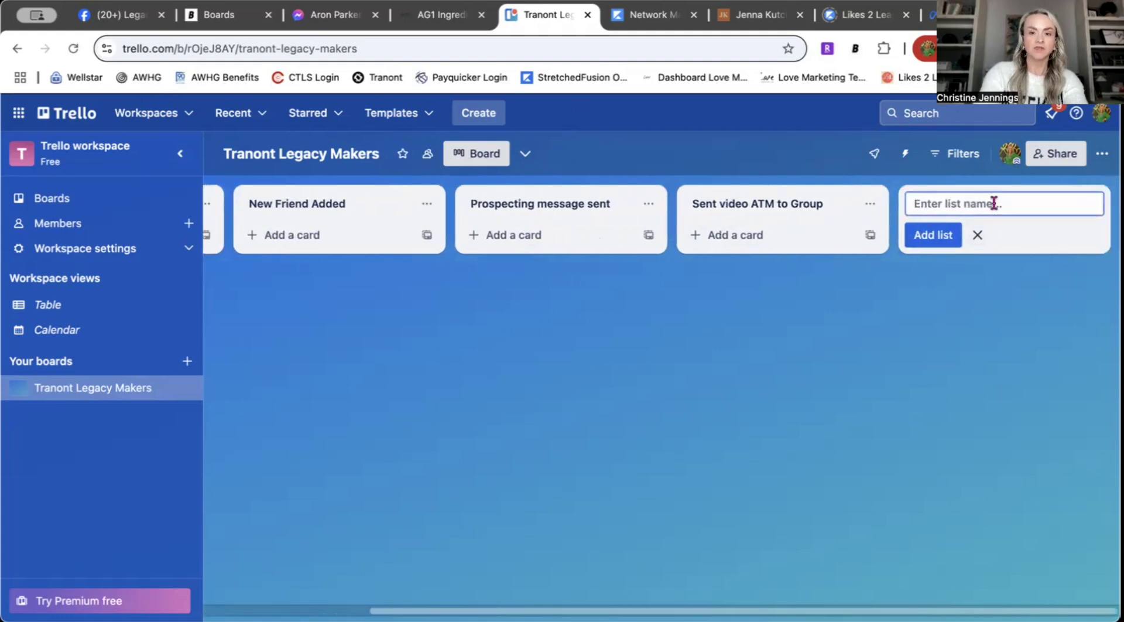
{"action": "type", "text": "Folo"}
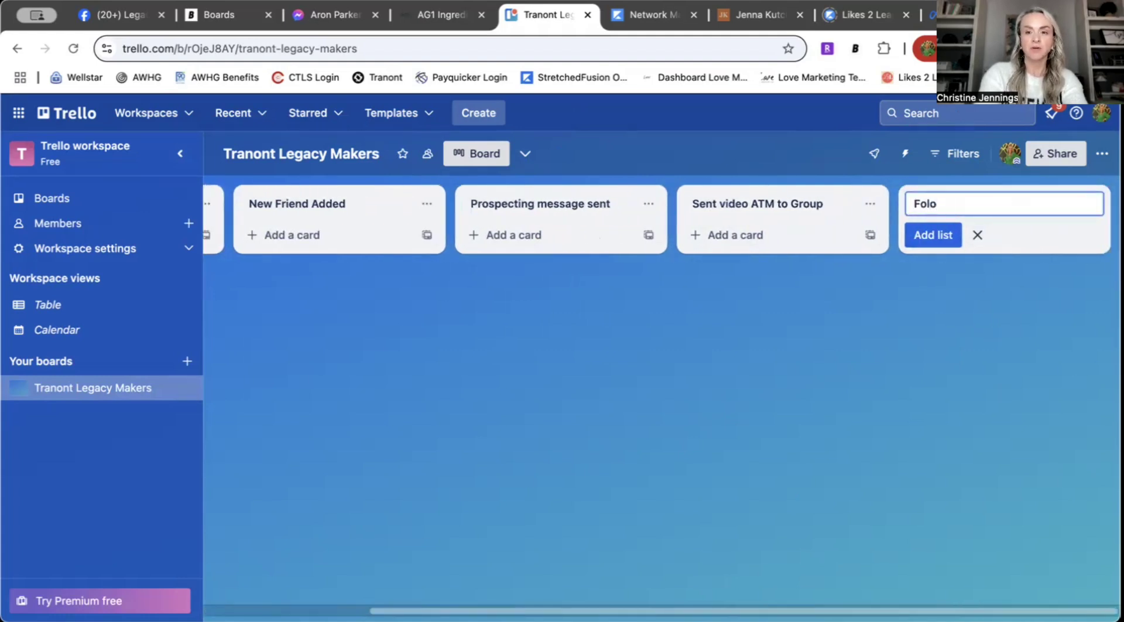
{"action": "type", "text": "ww-up"}
{"action": "key", "text": "Return"}
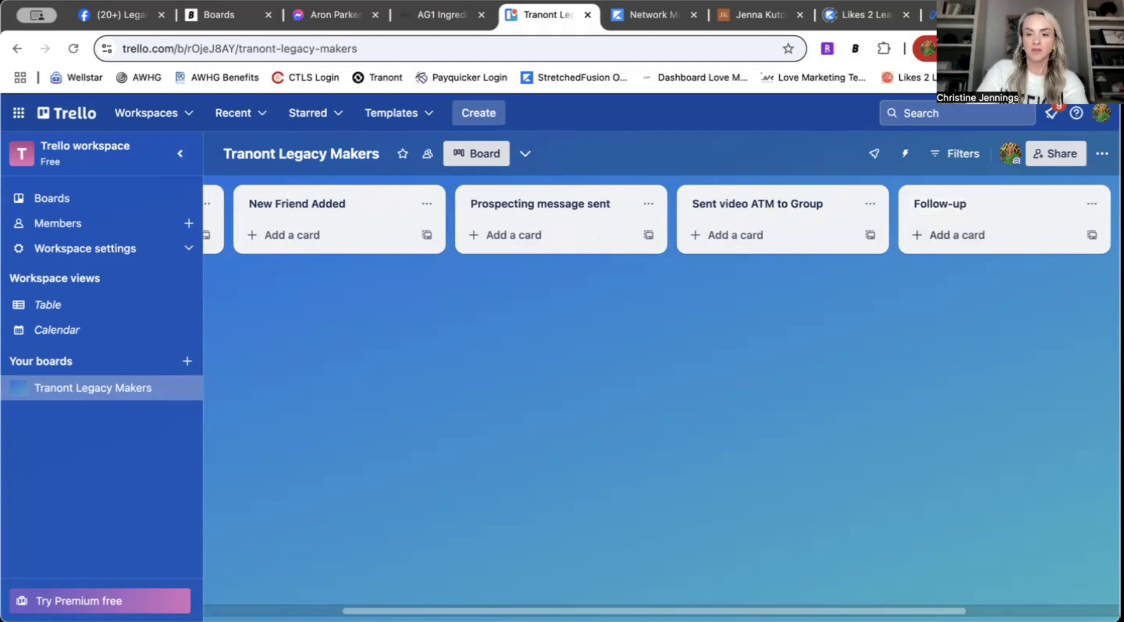
{"action": "scroll", "coordinate": [1024, 381], "scroll_direction": "right", "scroll_amount": 4}
{"action": "left_click", "coordinate": [988, 199]}
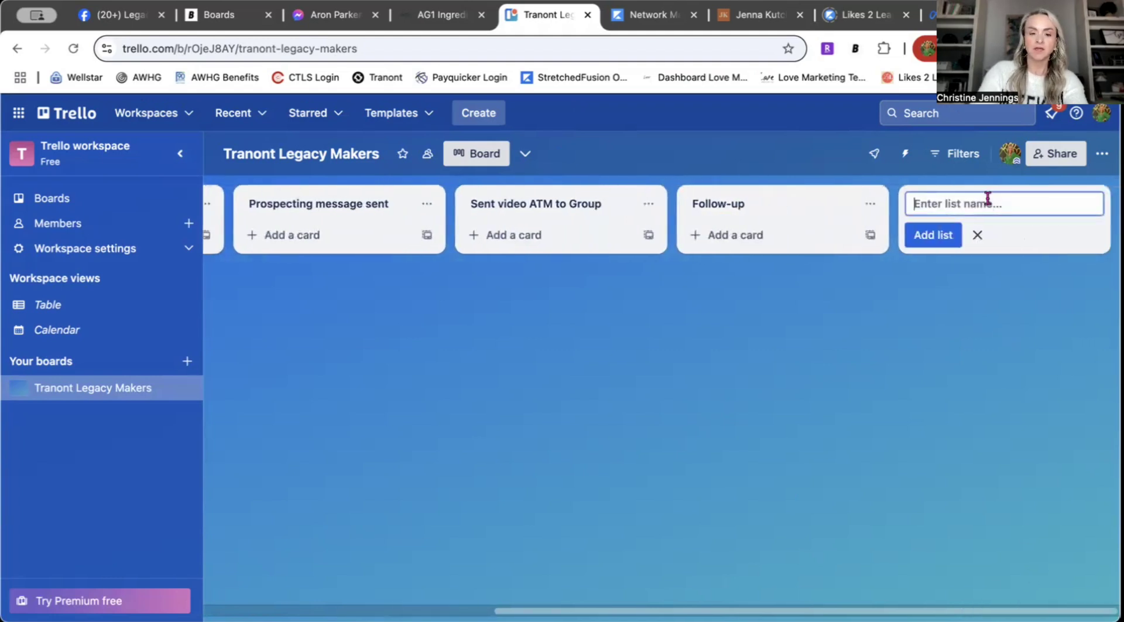
{"action": "type", "text": "New Customer"}
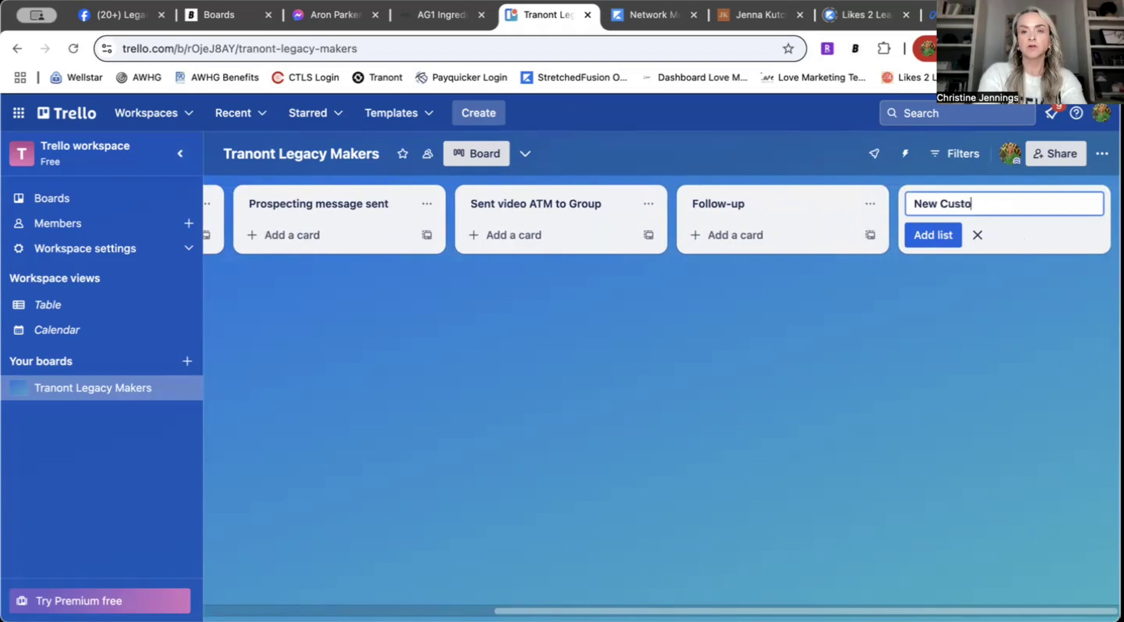
{"action": "left_click", "coordinate": [930, 237]}
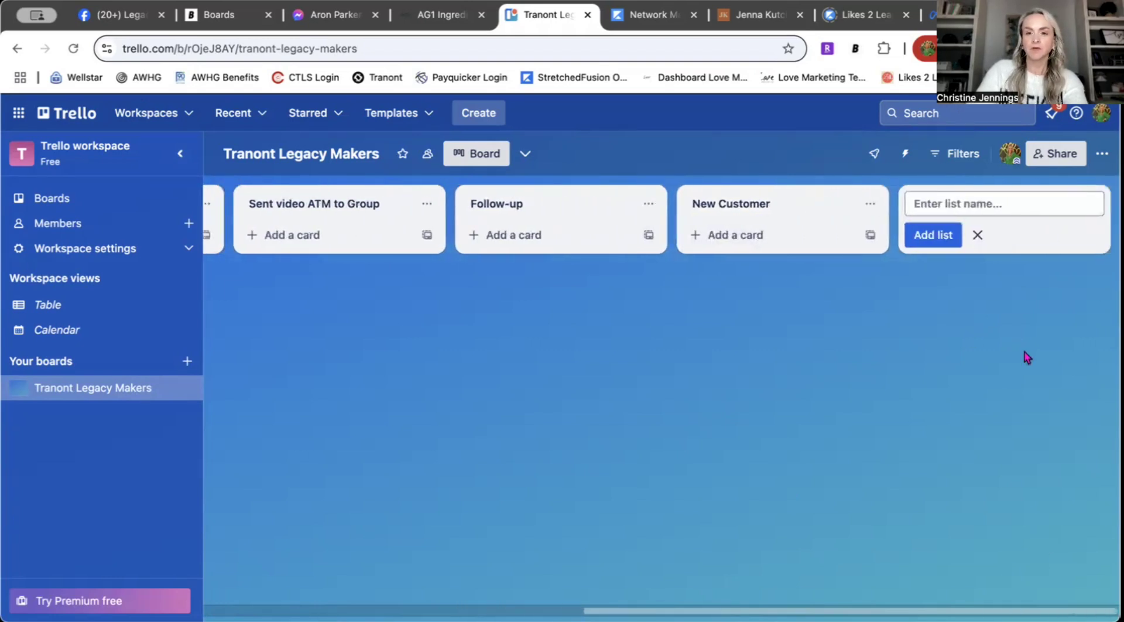
{"action": "type", "text": "F/u w"}
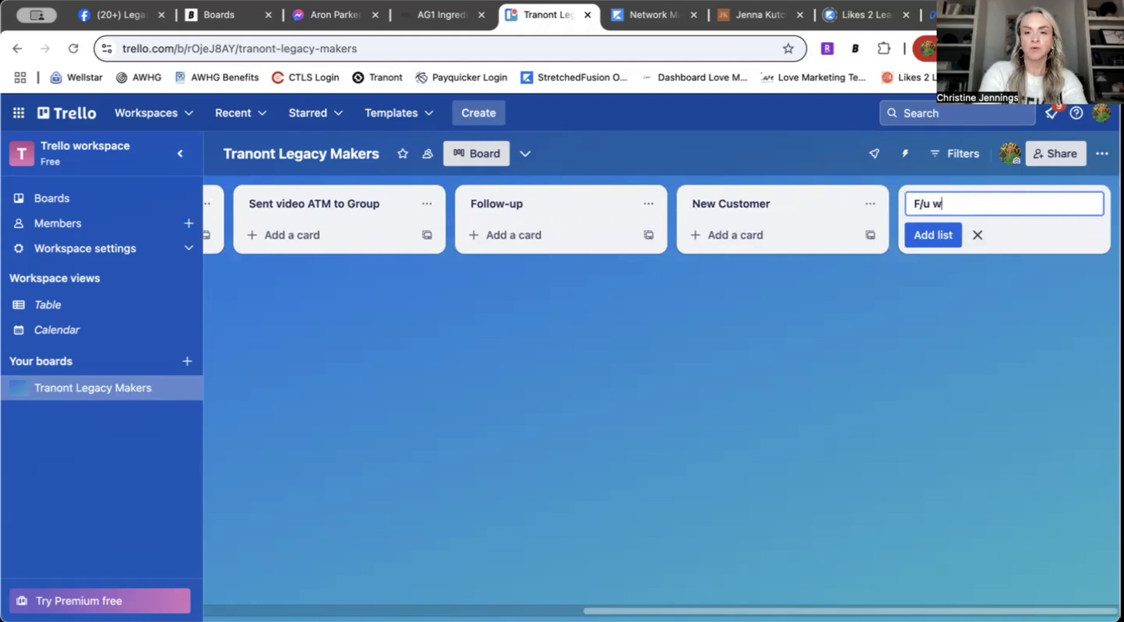
{"action": "type", "text": "/Customer"}
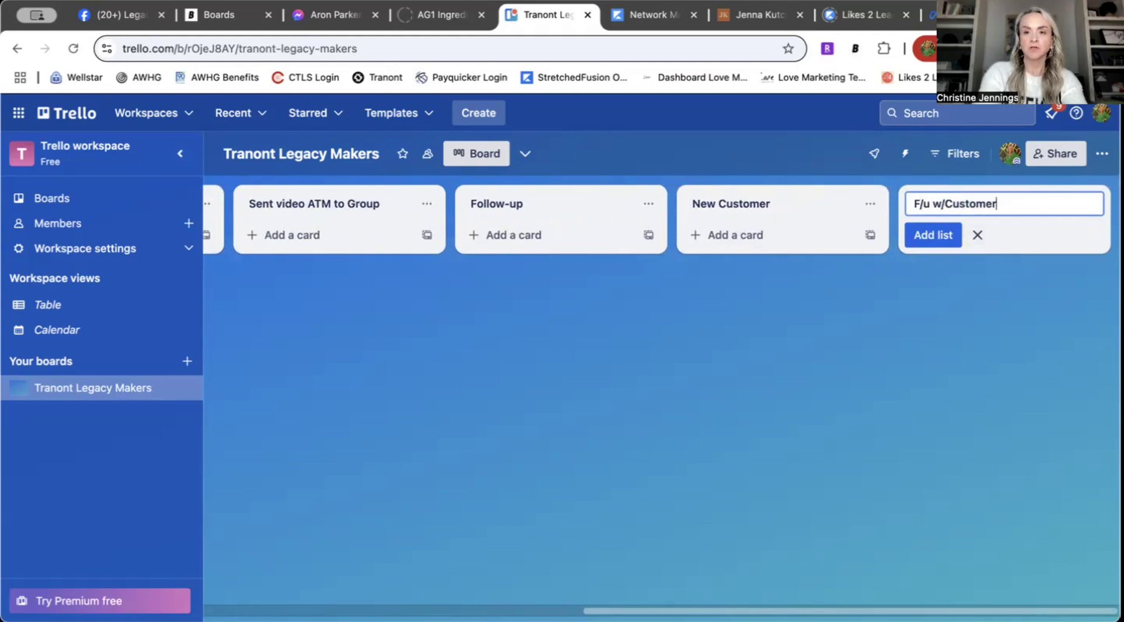
{"action": "left_click", "coordinate": [933, 234]}
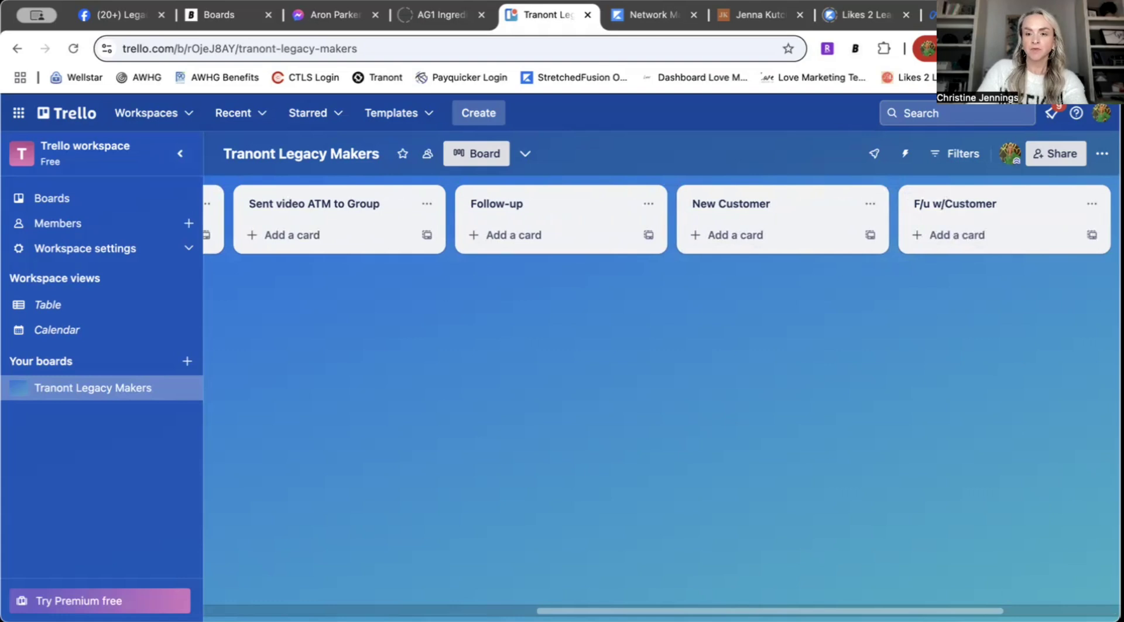
{"action": "left_click", "coordinate": [970, 202]}
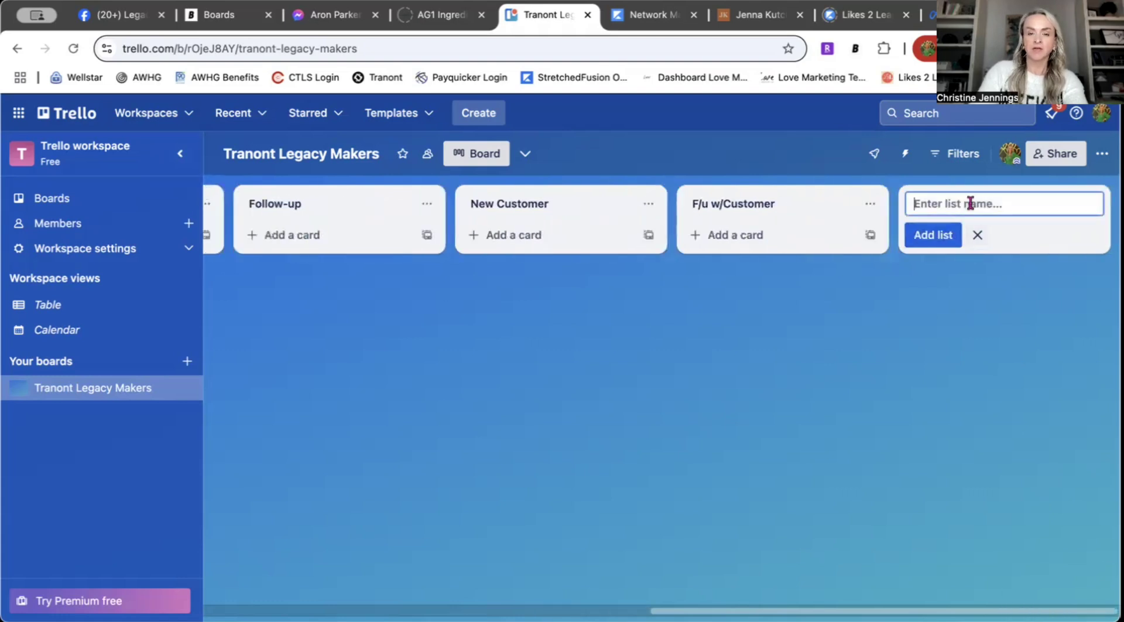
{"action": "type", "text": "Joined T"}
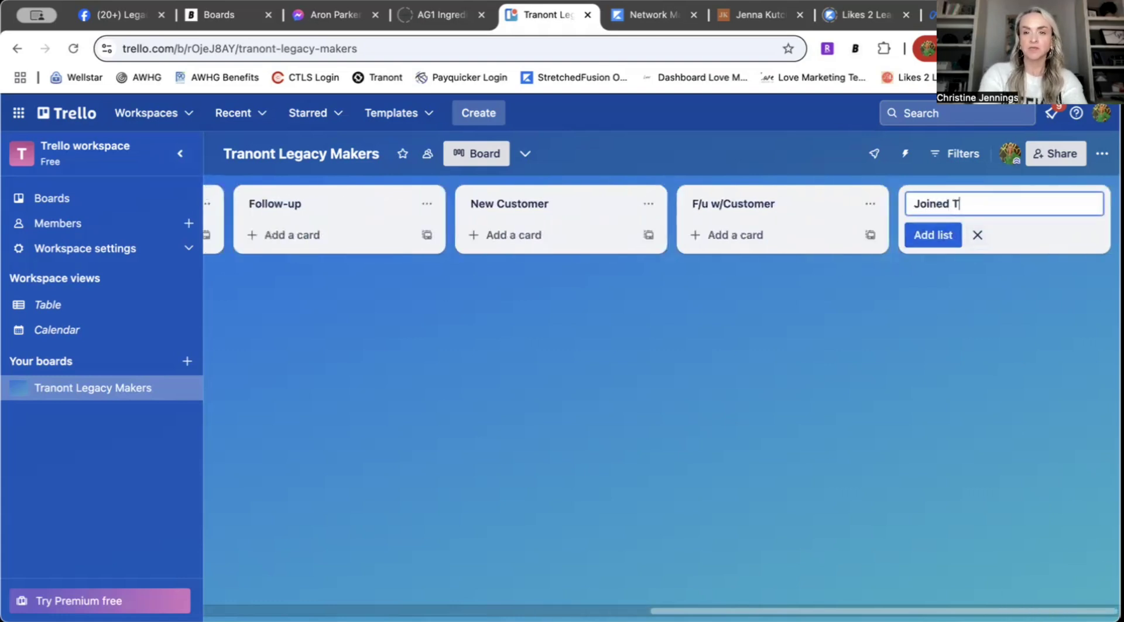
{"action": "type", "text": "eam!"}
{"action": "left_click", "coordinate": [936, 234]}
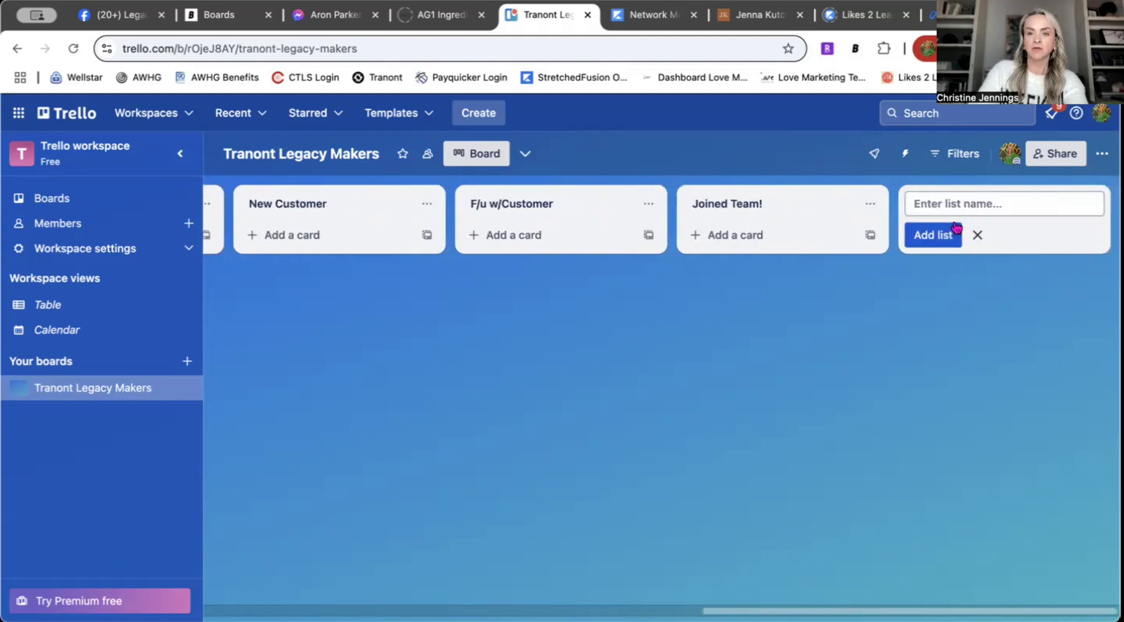
Step: Add the final list 'VIP List for New Product/Sales' and scroll back to the board's start
{"action": "type", "text": "V"}
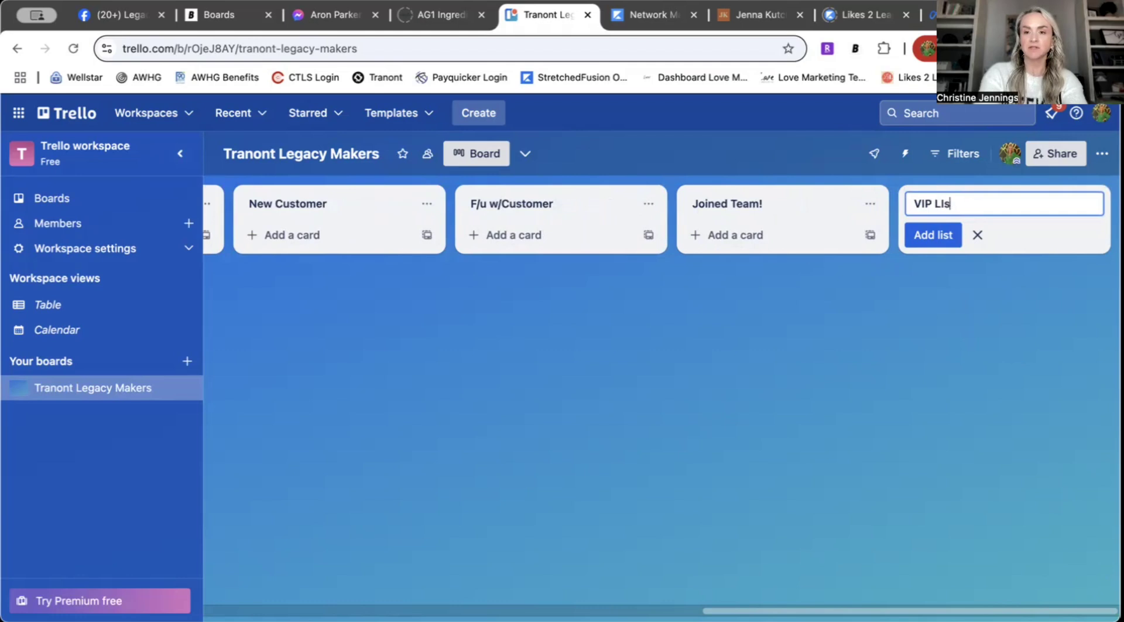
{"action": "type", "text": "IP List"}
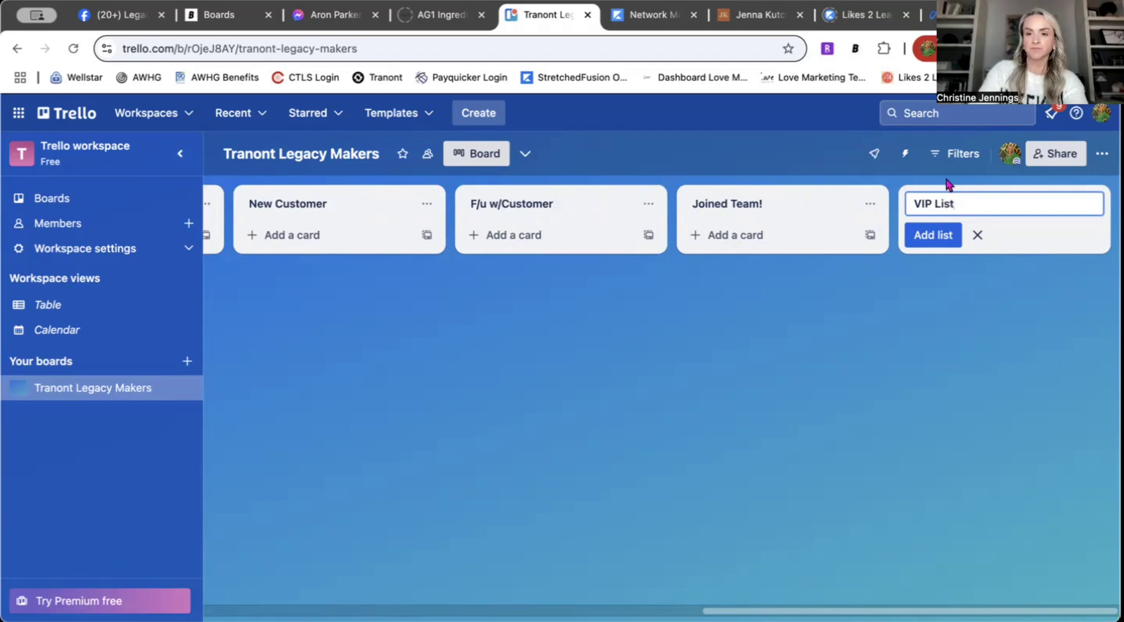
{"action": "type", "text": " f"}
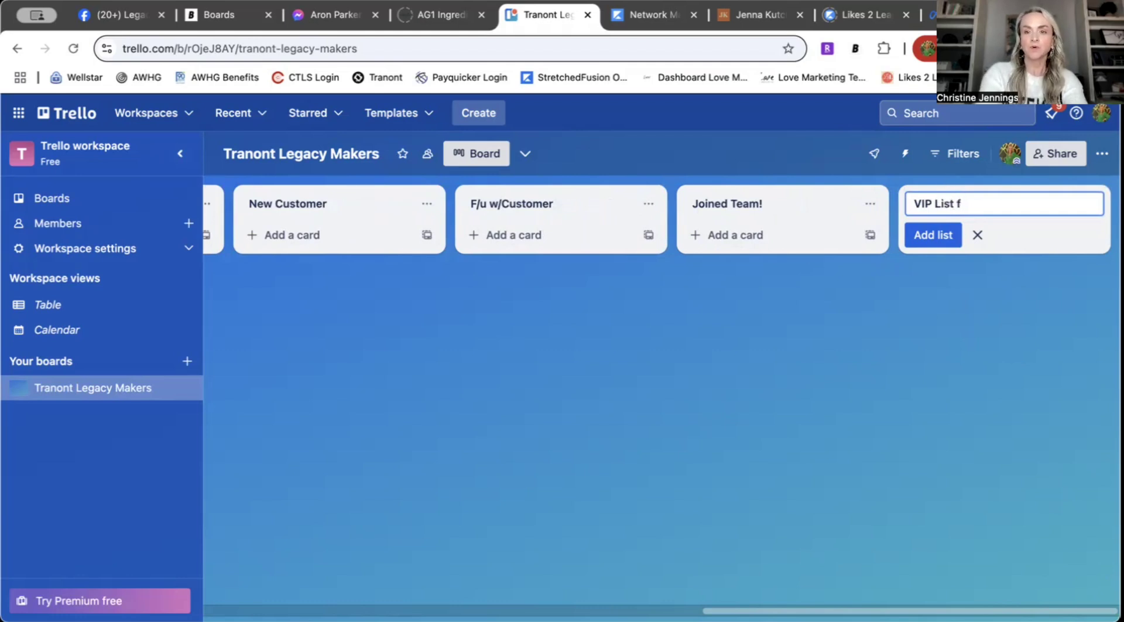
{"action": "type", "text": "or New P"}
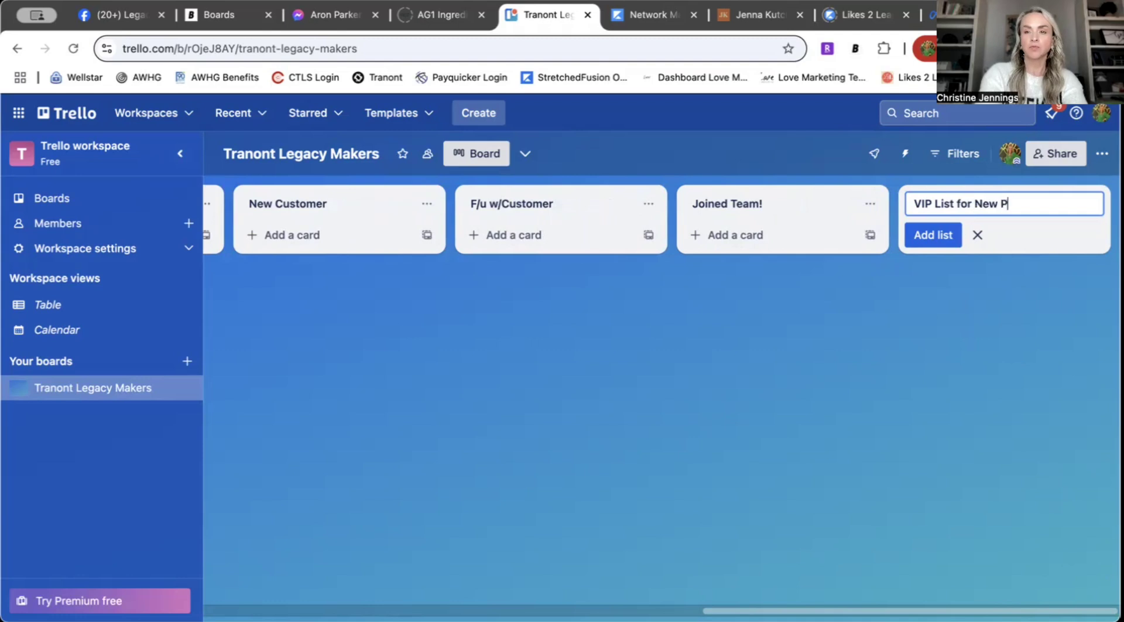
{"action": "type", "text": "rdu"}
{"action": "key", "text": "BackSpace"}
{"action": "key", "text": "BackSpace"}
{"action": "type", "text": "oduct/Sales"}
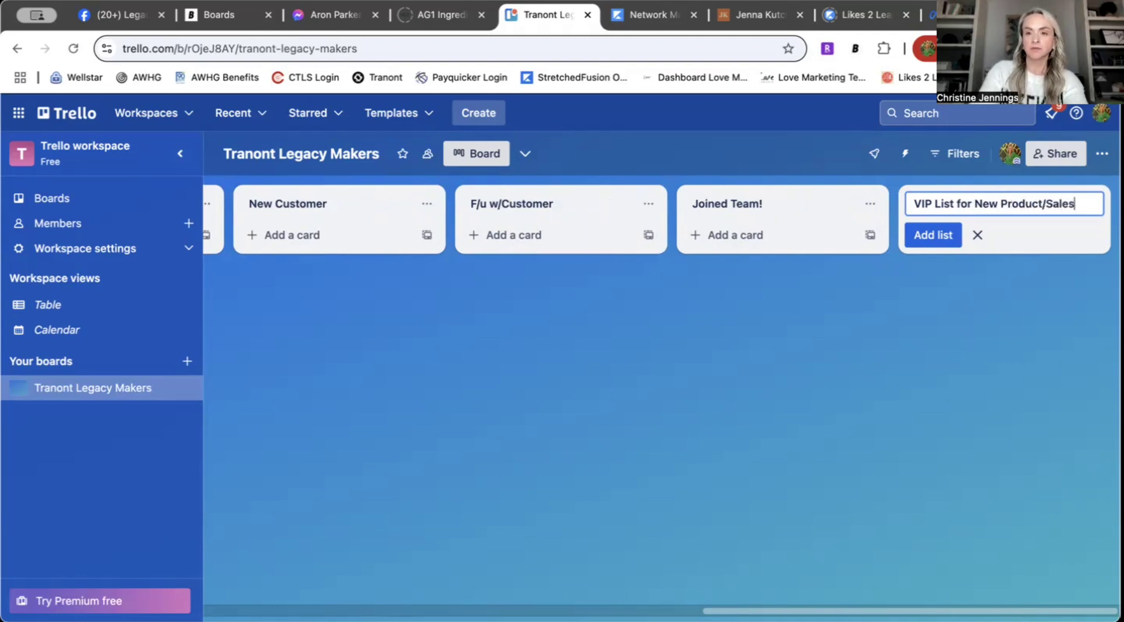
{"action": "left_click", "coordinate": [948, 240]}
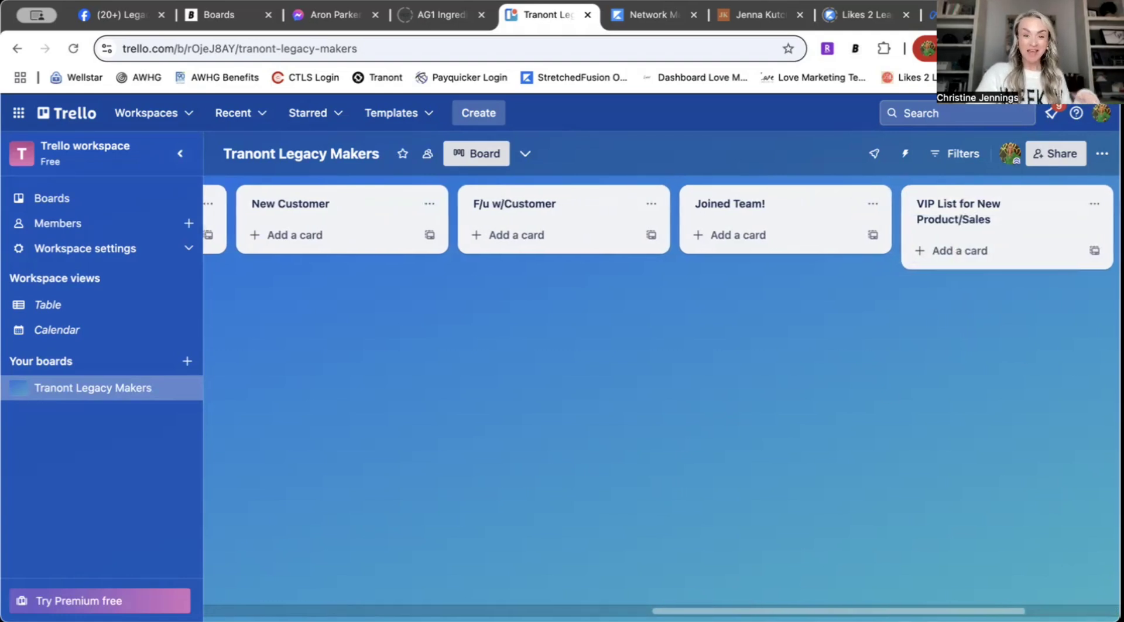
{"action": "scroll", "coordinate": [661, 380], "scroll_direction": "left", "scroll_amount": 15}
{"action": "scroll", "coordinate": [661, 380], "scroll_direction": "left", "scroll_amount": 3}
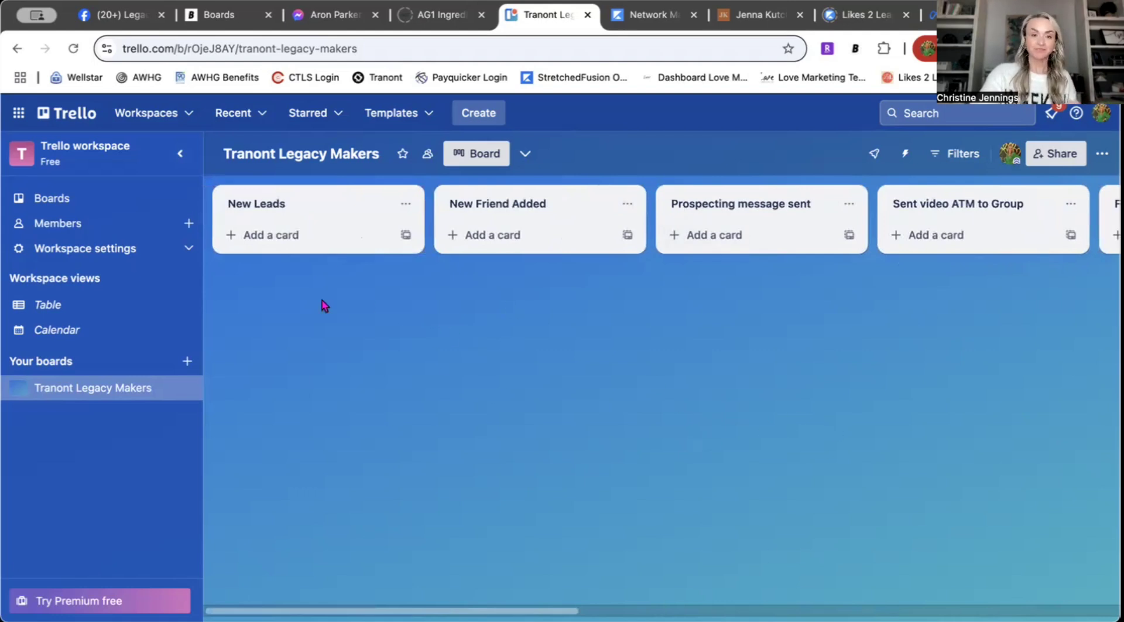
Step: Add a lead card to New Leads with the description 'Commented on Activate reel'
{"action": "left_click", "coordinate": [268, 237]}
{"action": "type", "text": "Susie"}
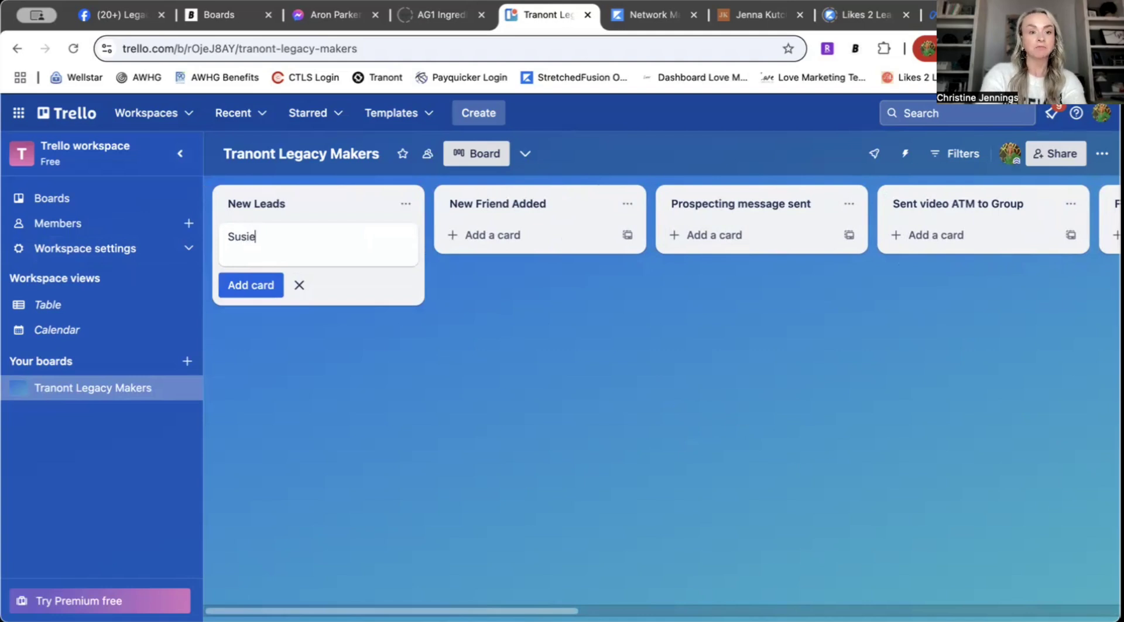
{"action": "key", "text": "Return"}
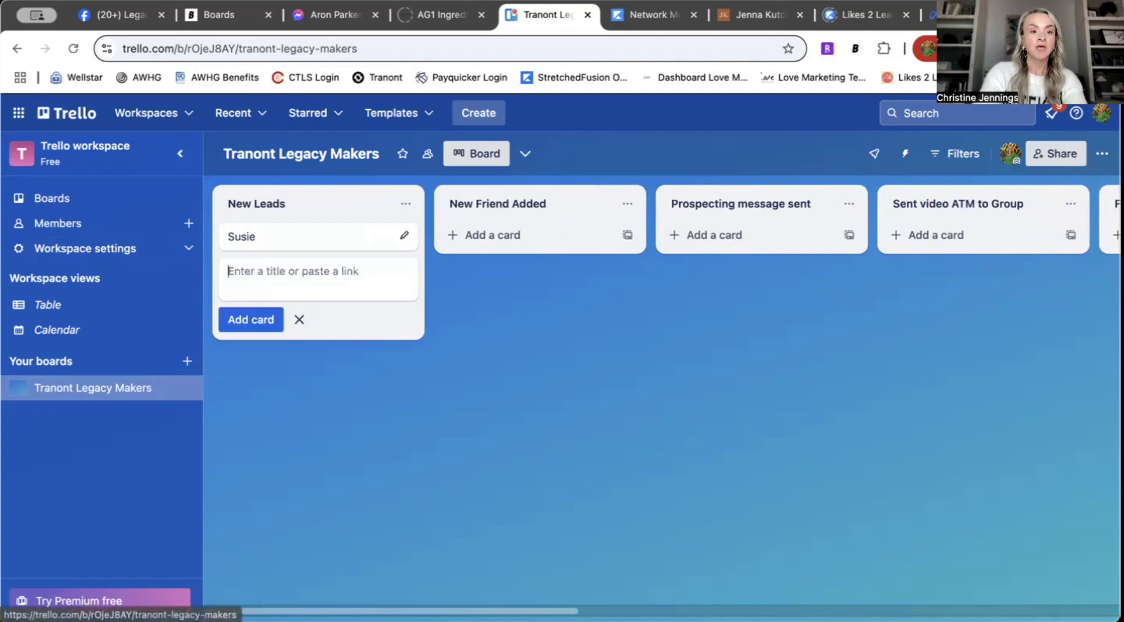
{"action": "left_click", "coordinate": [285, 241]}
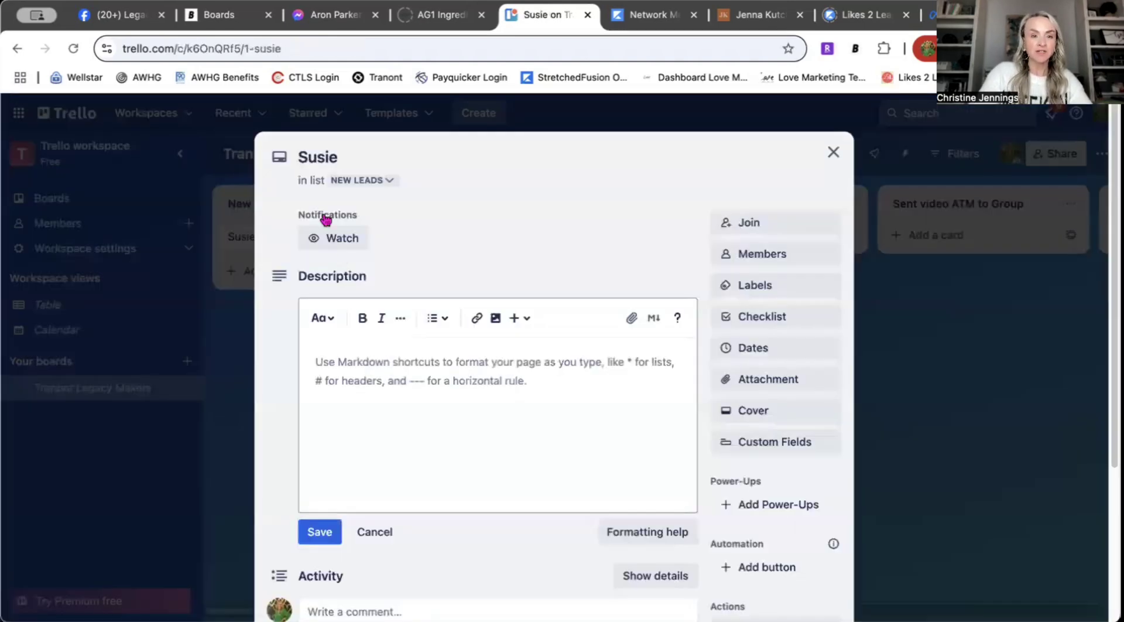
{"action": "left_click", "coordinate": [395, 370]}
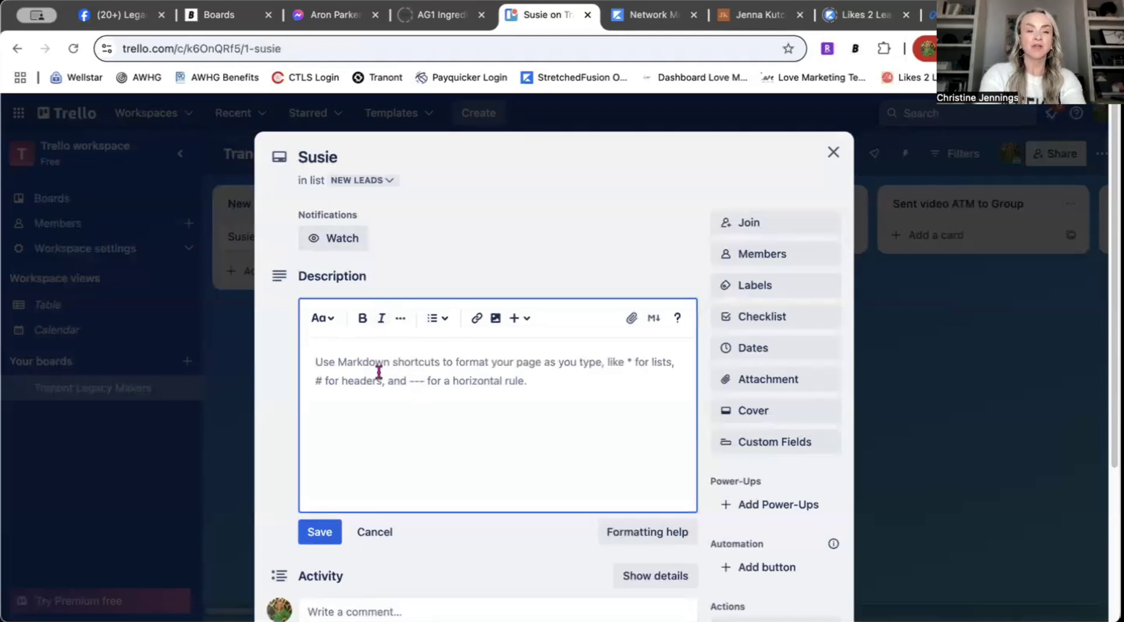
{"action": "type", "text": "Commented on A"}
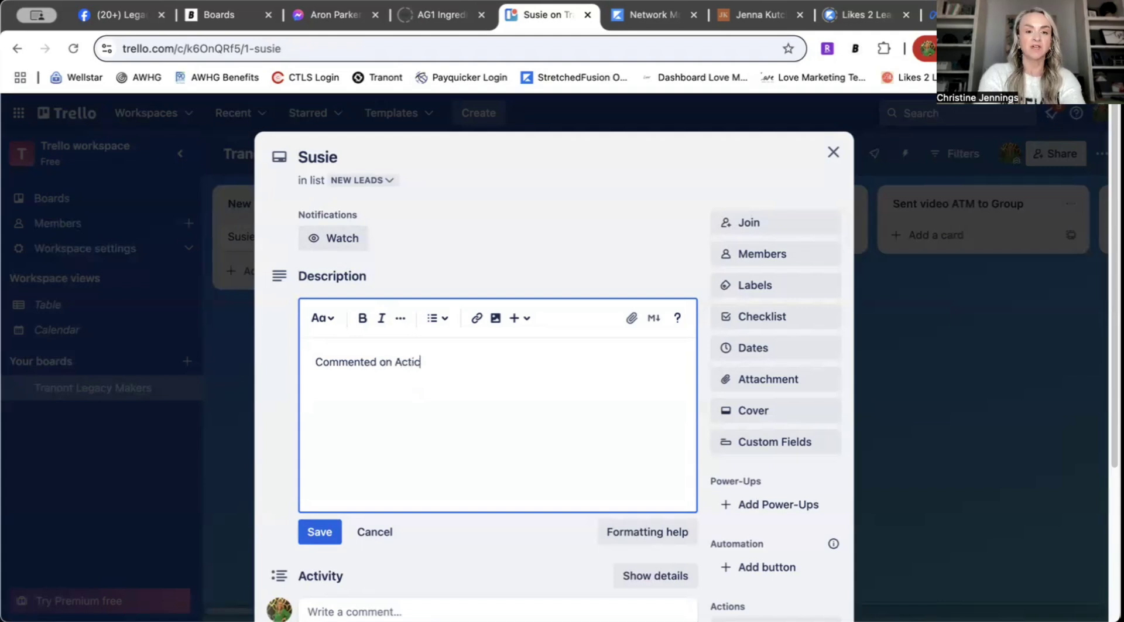
{"action": "type", "text": "ctivate reel"}
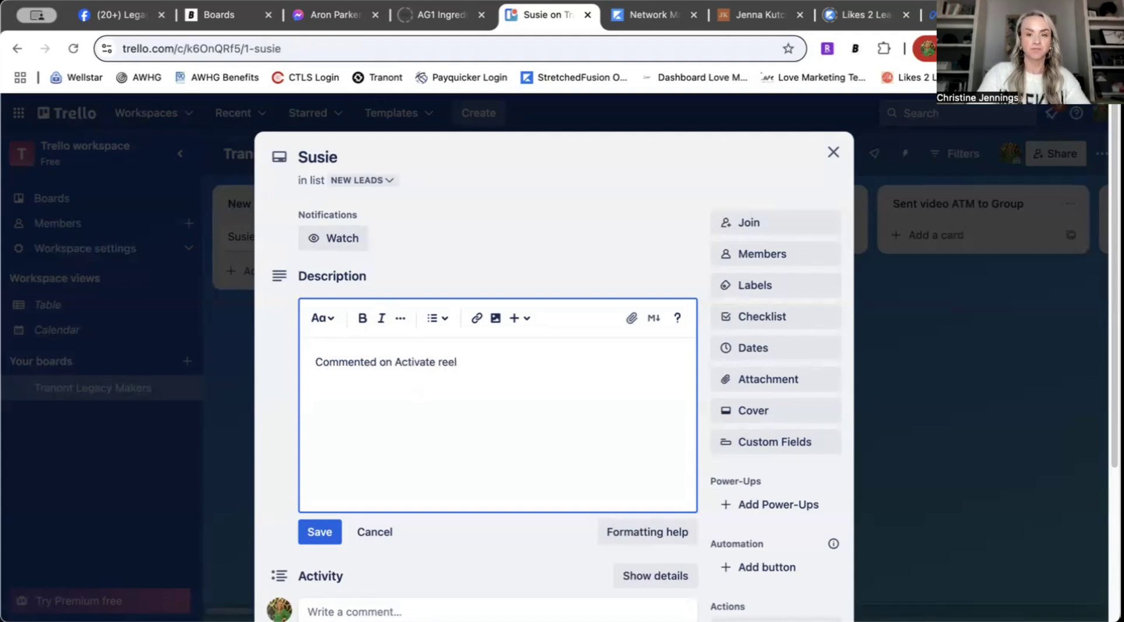
{"action": "left_click", "coordinate": [316, 534]}
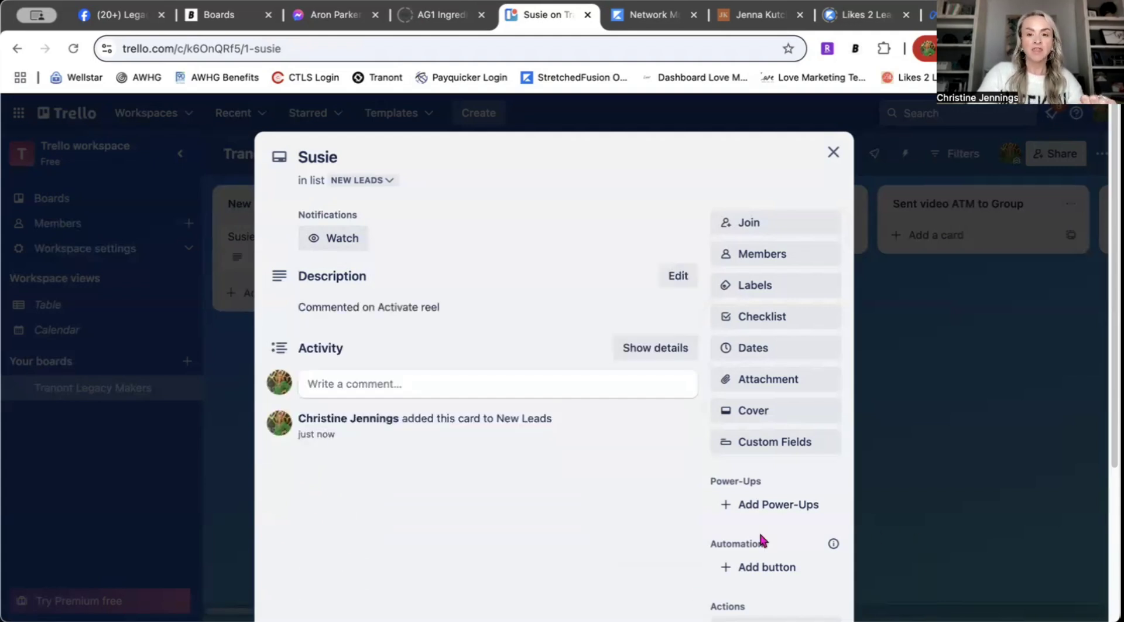
Step: Set the card's due date to Jan 8 and close it
{"action": "scroll", "coordinate": [639, 516], "scroll_direction": "down", "scroll_amount": 5}
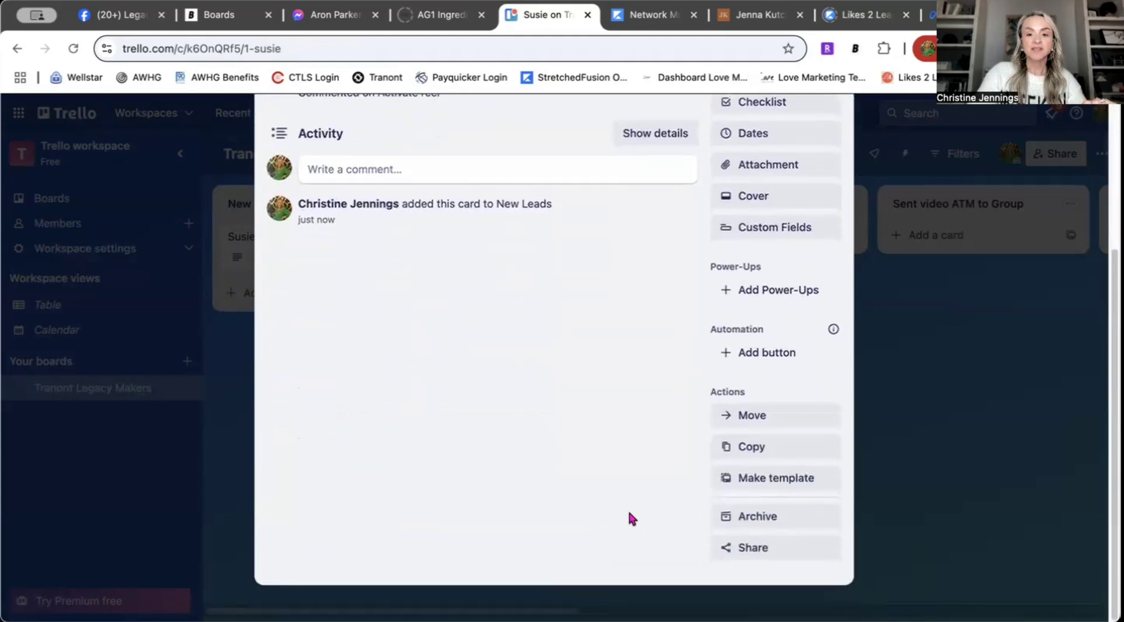
{"action": "scroll", "coordinate": [612, 465], "scroll_direction": "up", "scroll_amount": 5}
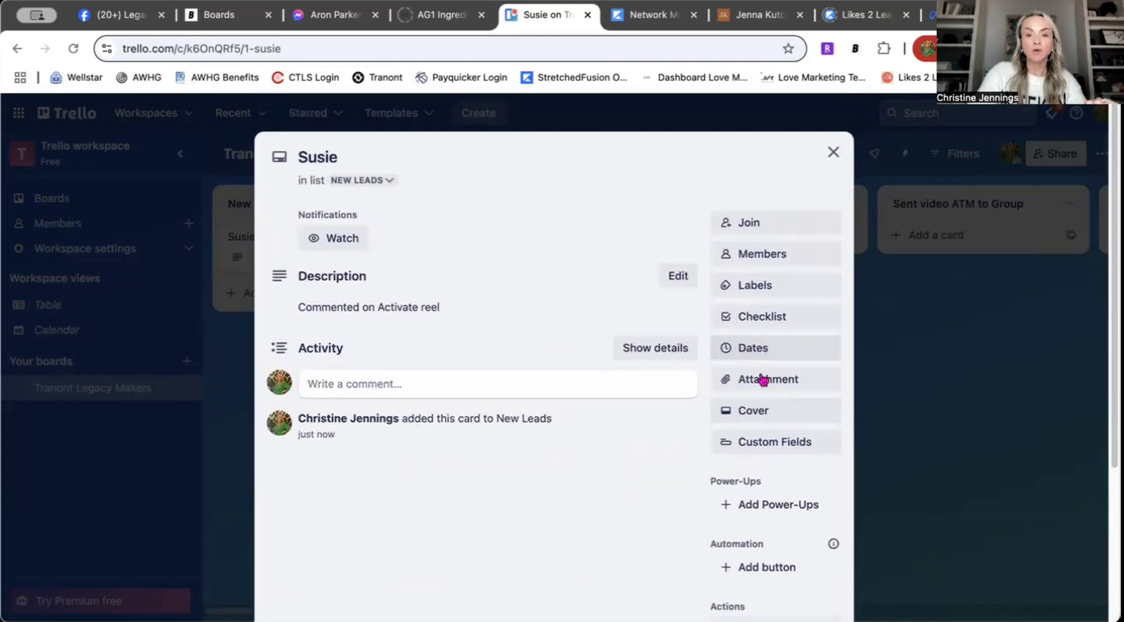
{"action": "left_click", "coordinate": [742, 351]}
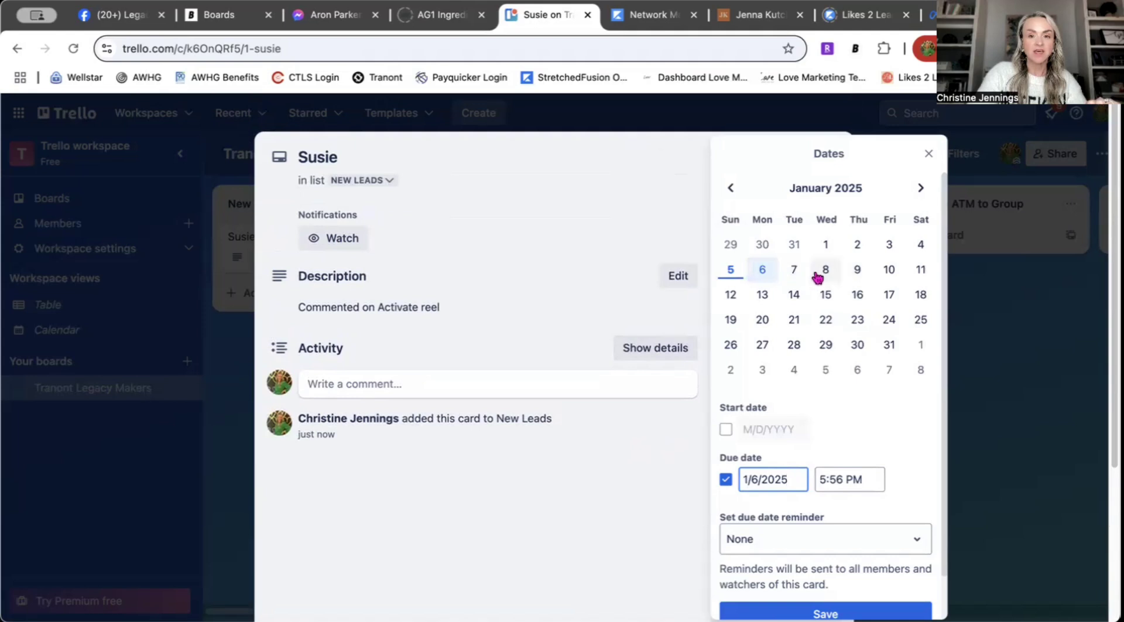
{"action": "left_click", "coordinate": [839, 272]}
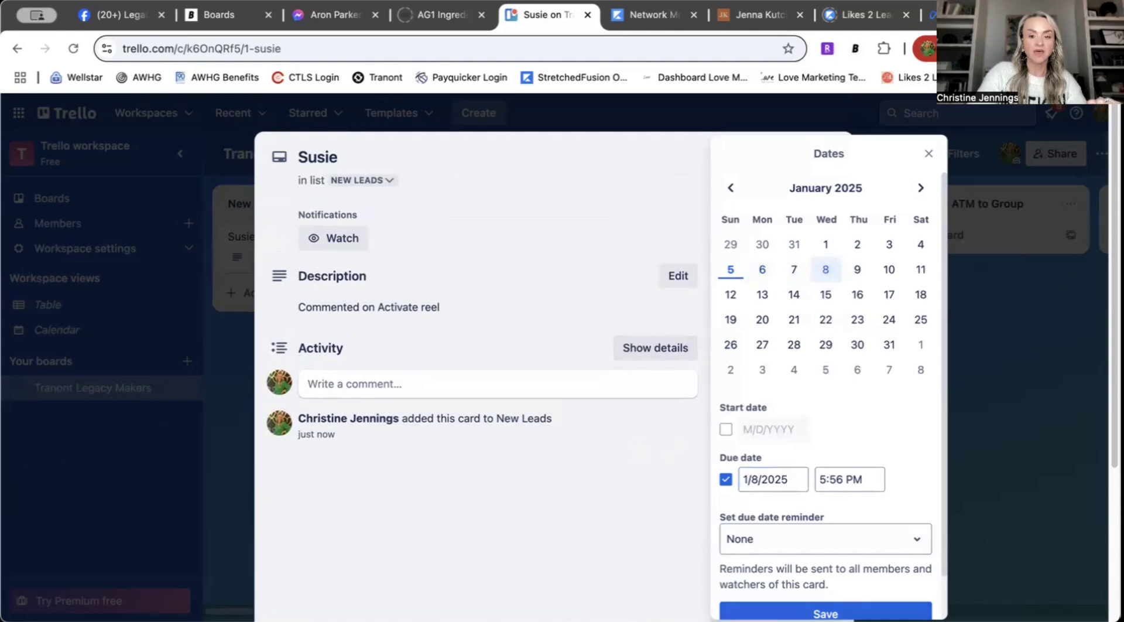
{"action": "left_click", "coordinate": [822, 611]}
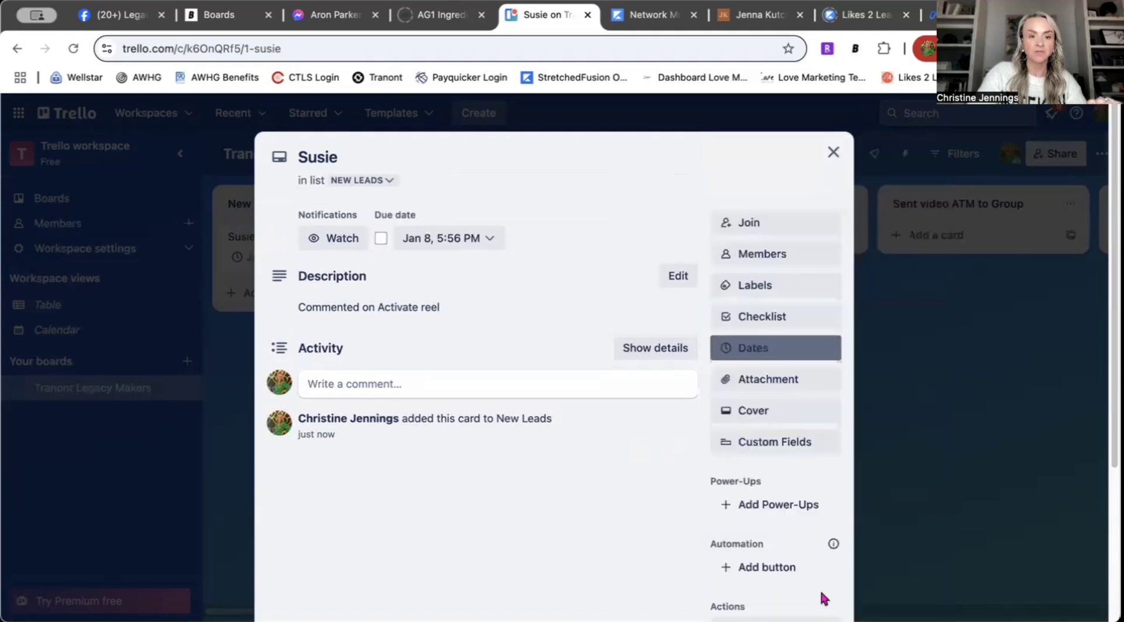
{"action": "left_click", "coordinate": [833, 152]}
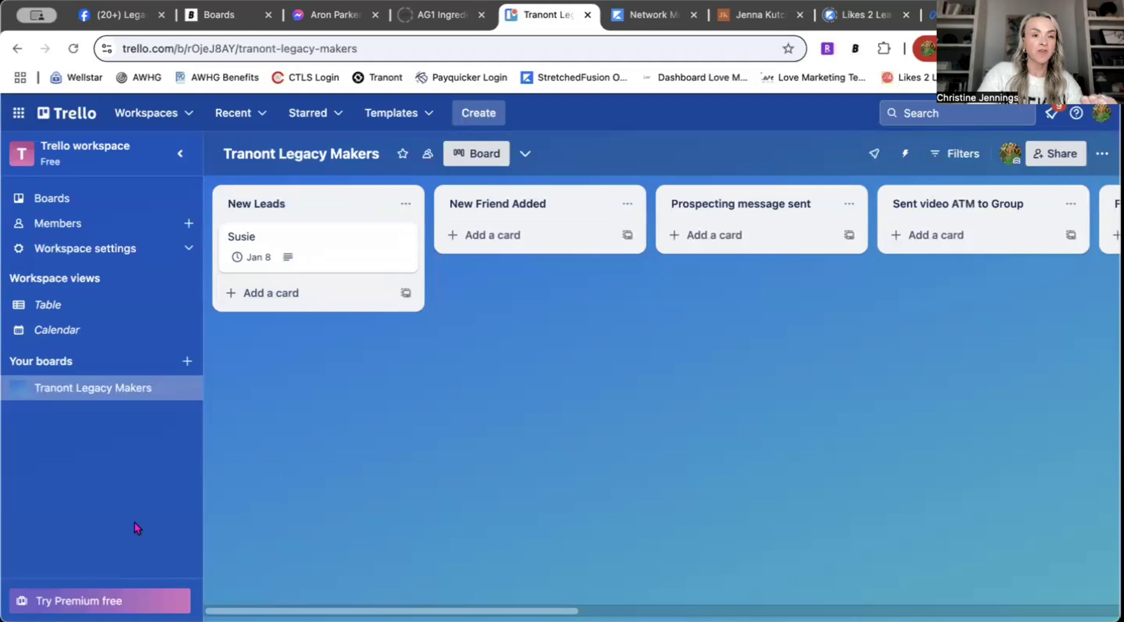
Step: Add a lead card to Prospecting message sent described 'Lives in VA Beach, loves her dogs'
{"action": "left_click", "coordinate": [731, 236]}
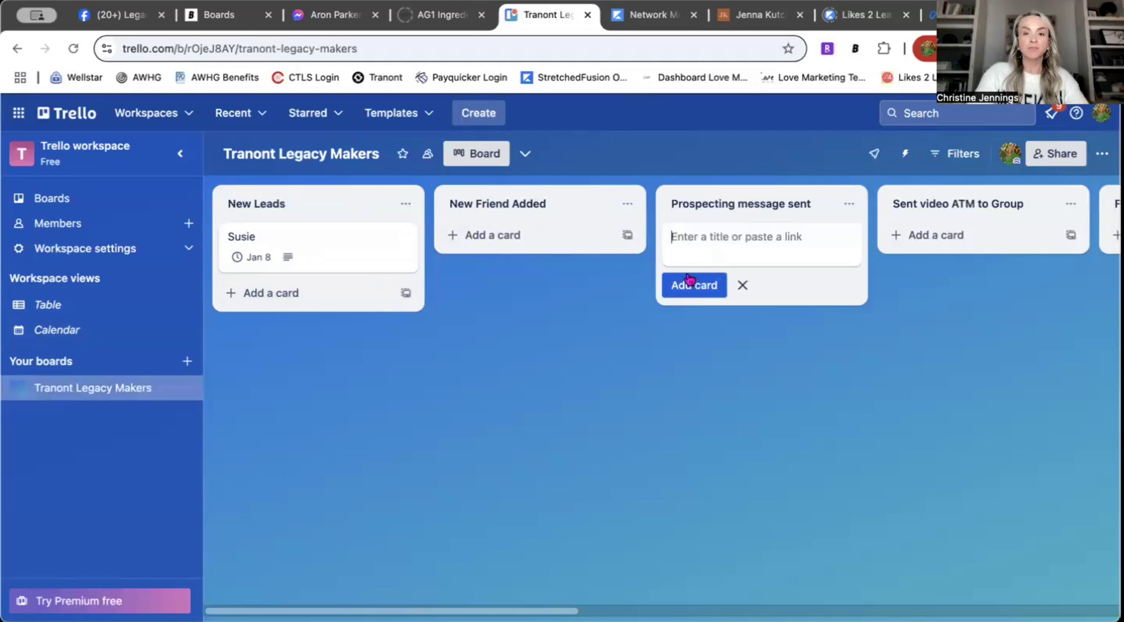
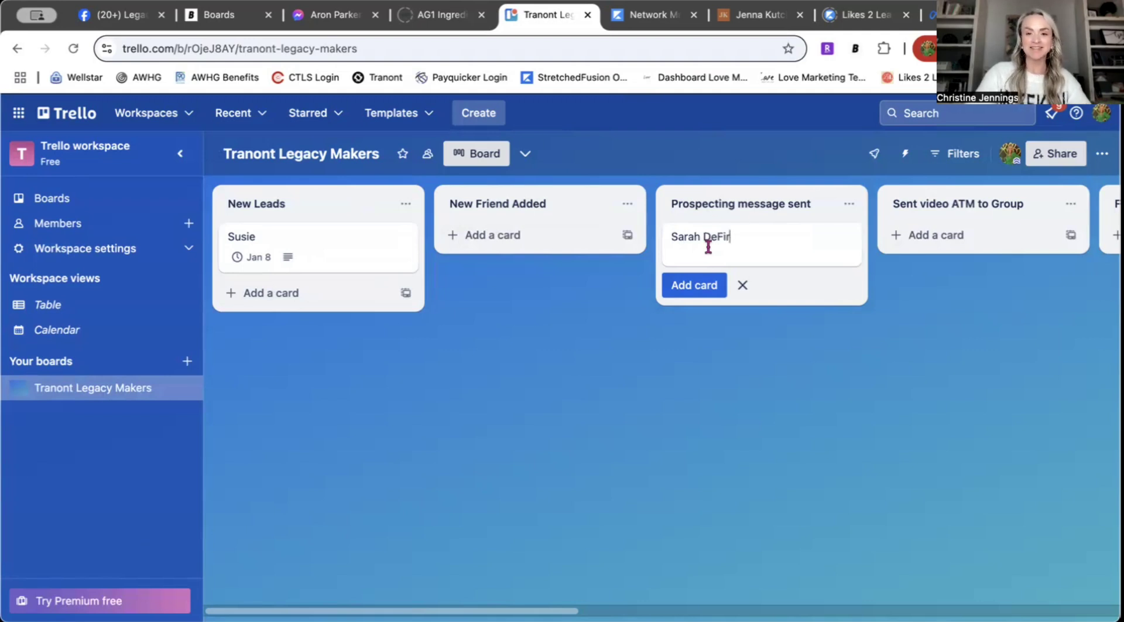
{"action": "left_click", "coordinate": [694, 285]}
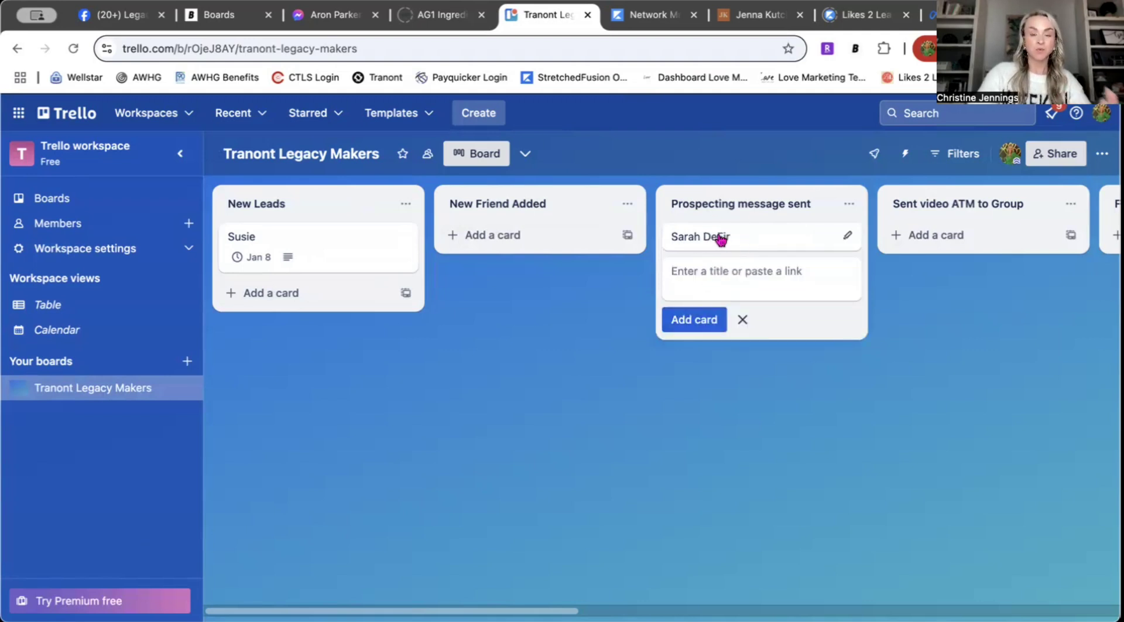
{"action": "left_click", "coordinate": [721, 237]}
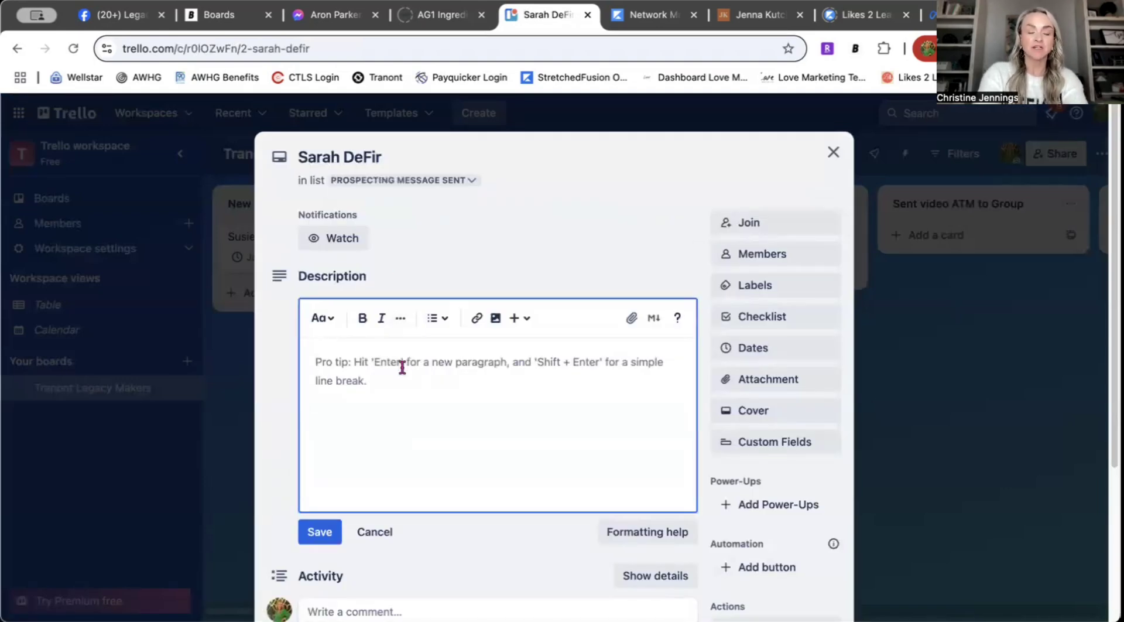
{"action": "type", "text": "Lives in VA"}
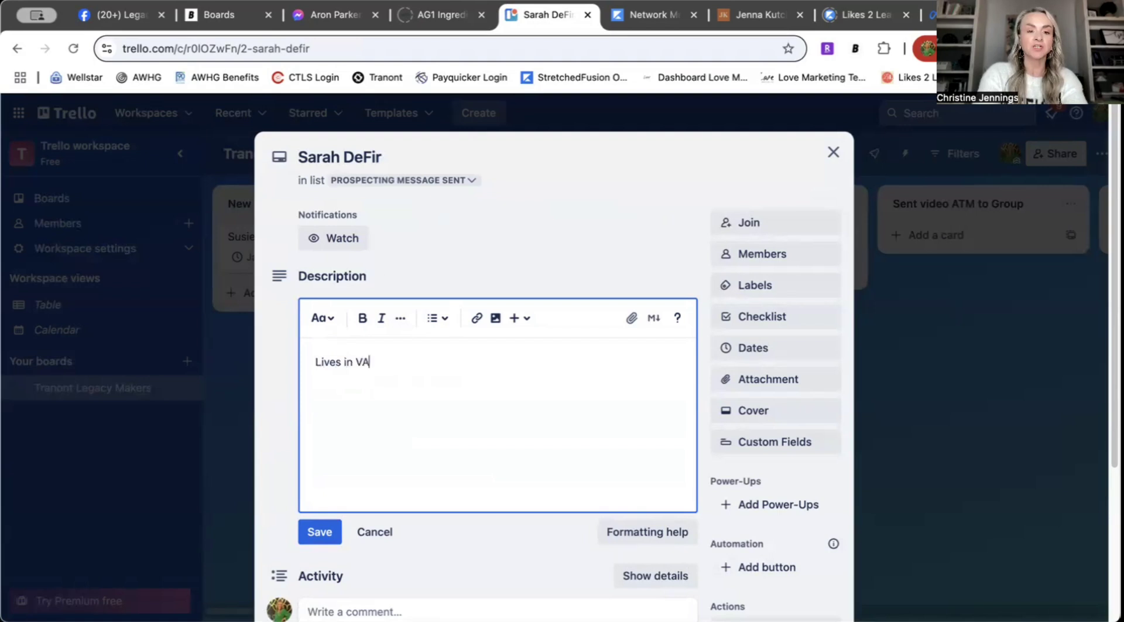
{"action": "type", "text": " Beach"}
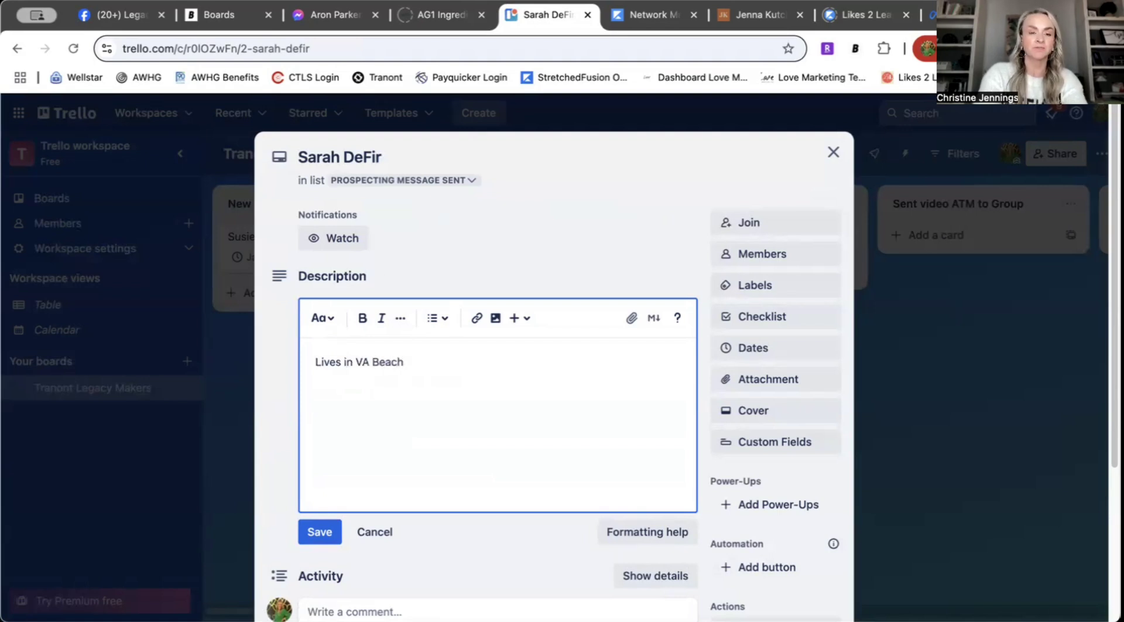
{"action": "type", "text": ", h"}
{"action": "type", "text": "oves her dogs"}
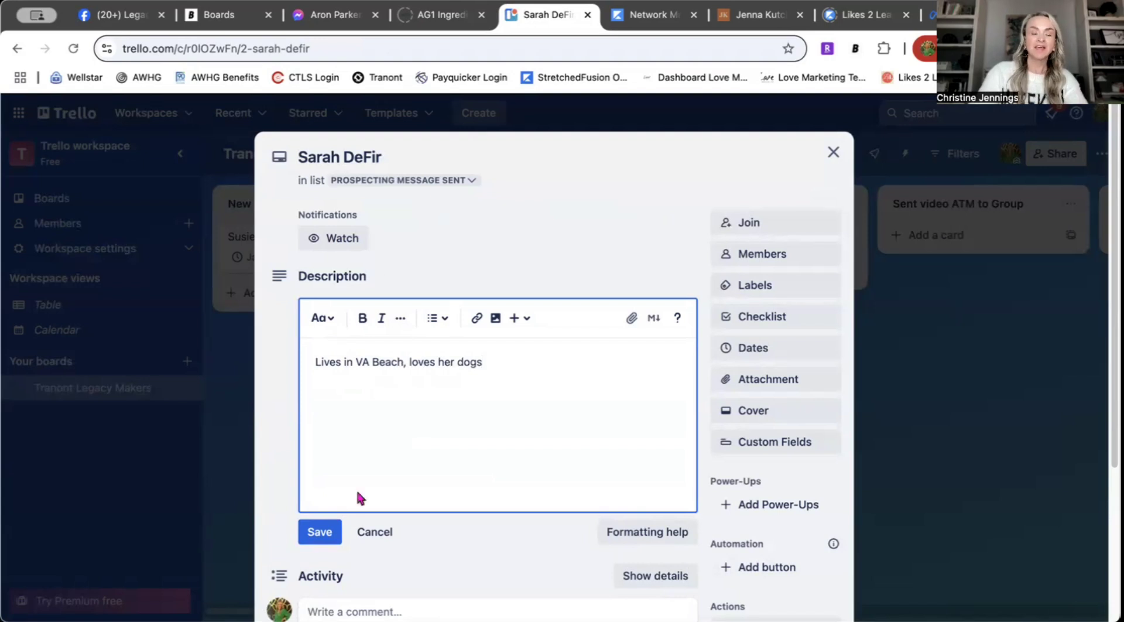
{"action": "left_click", "coordinate": [319, 532]}
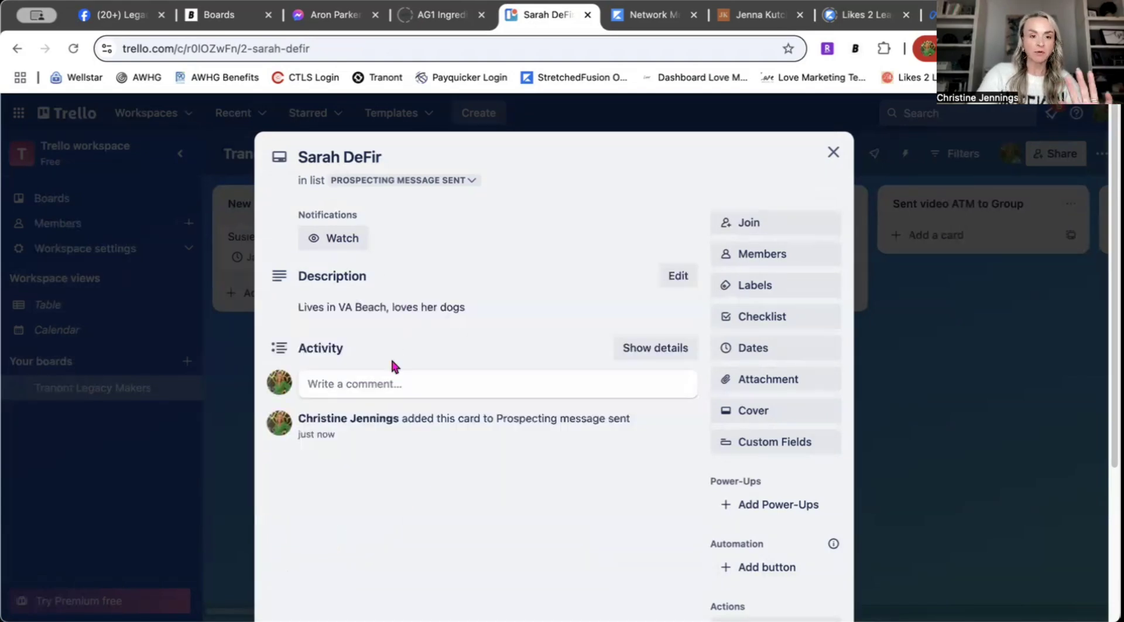
{"action": "left_click", "coordinate": [349, 390]}
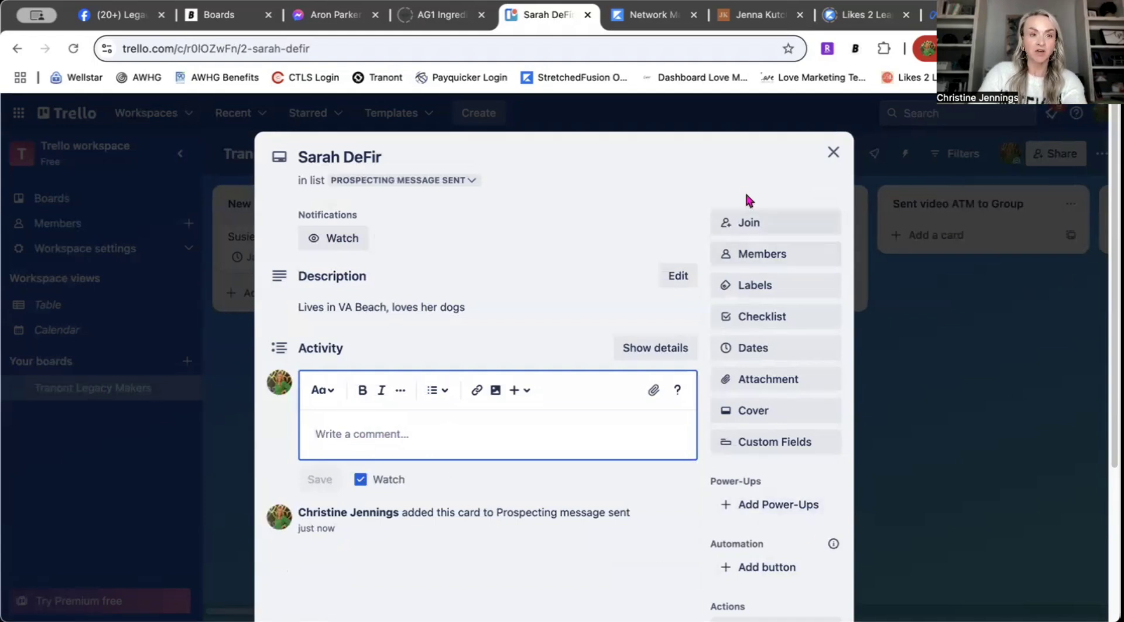
{"action": "left_click", "coordinate": [215, 18]}
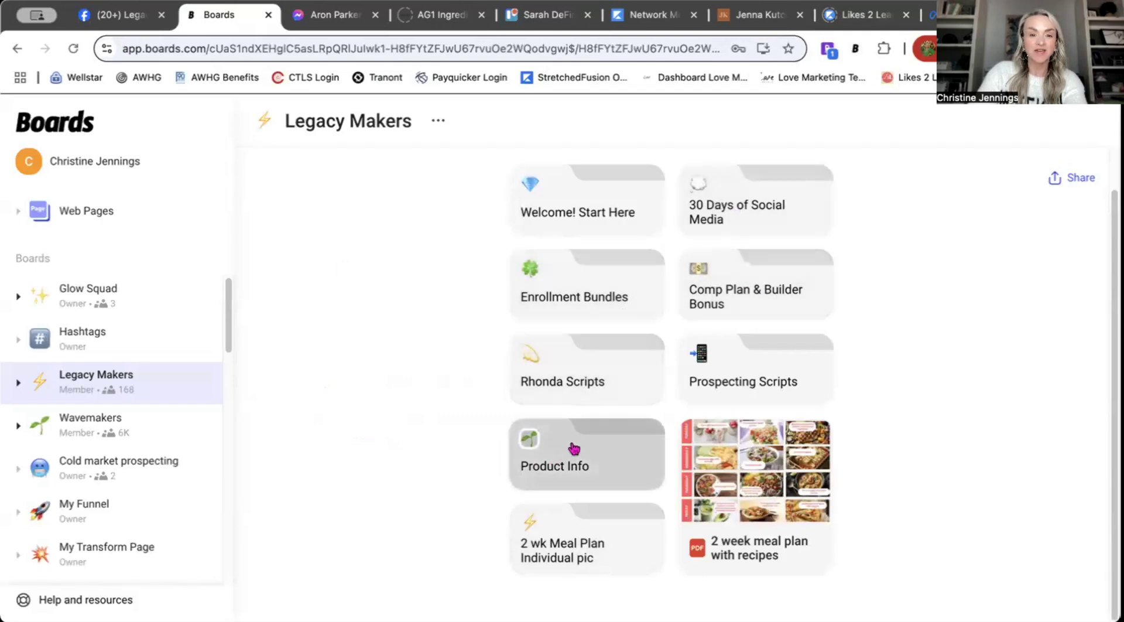
Step: Copy the Invite to Ripple Effect script from Prospecting Scripts and go back to Trello
{"action": "left_click", "coordinate": [744, 381]}
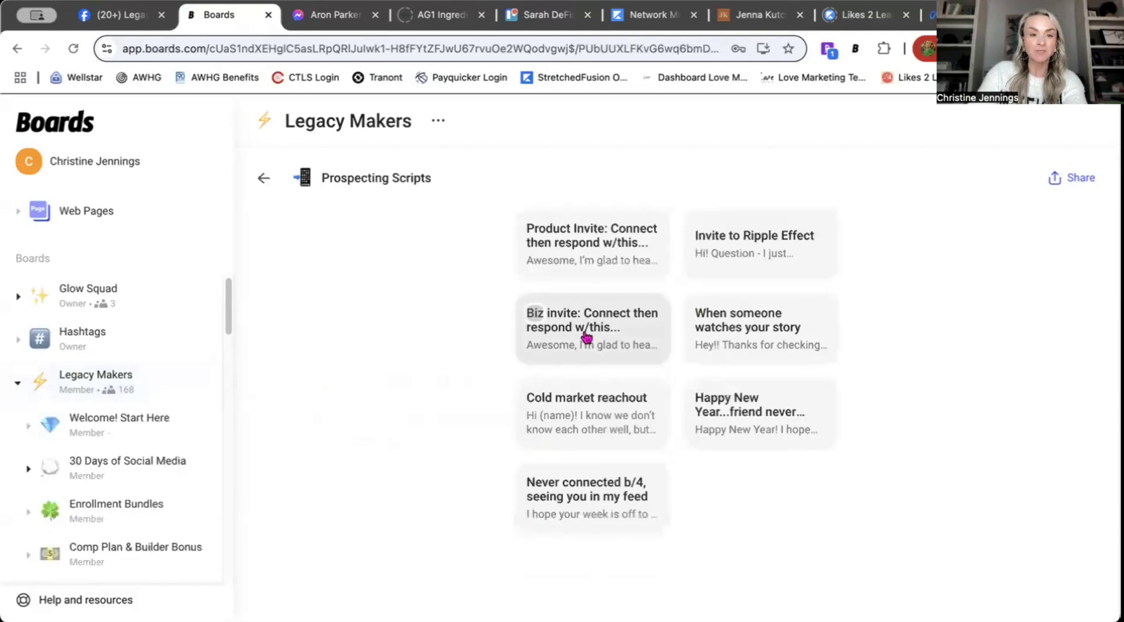
{"action": "left_click", "coordinate": [767, 256]}
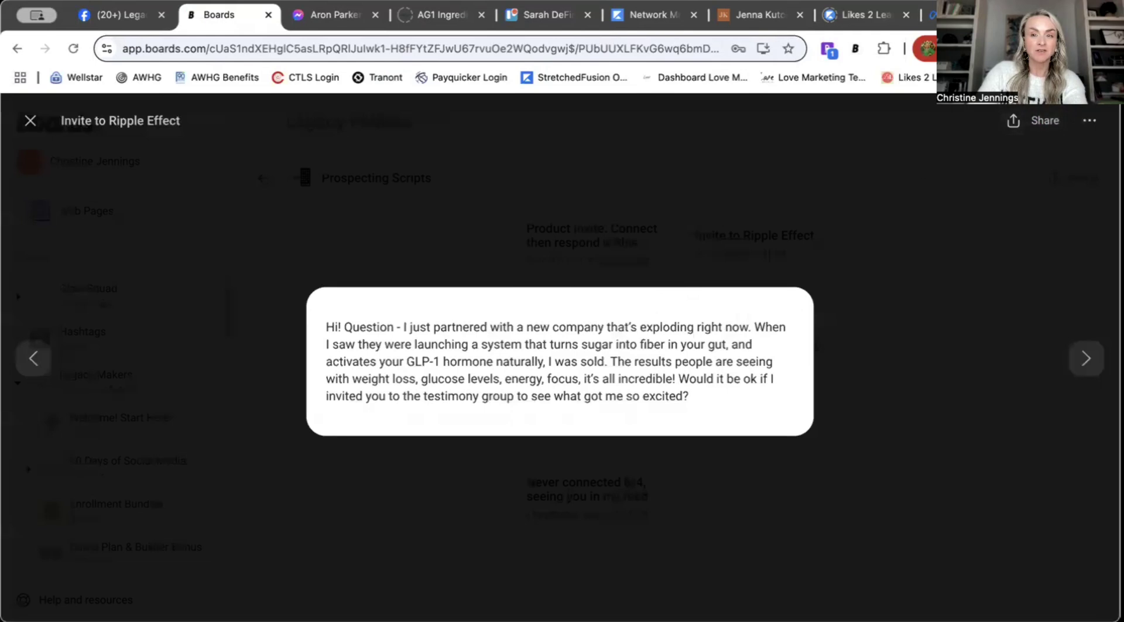
{"action": "left_click", "coordinate": [1052, 124]}
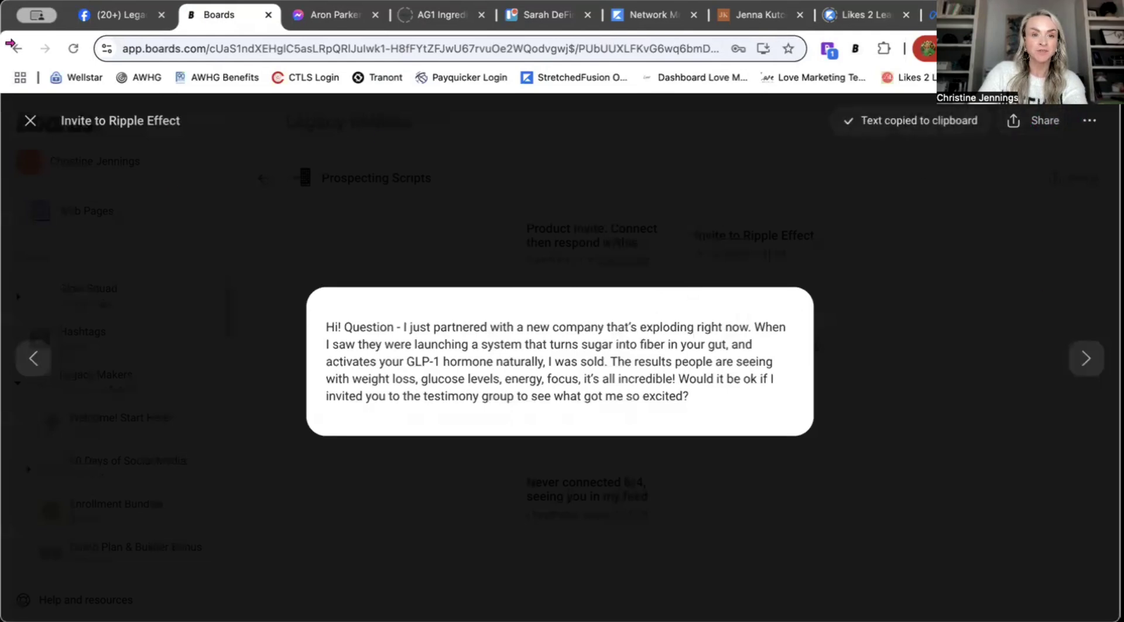
{"action": "left_click", "coordinate": [534, 25]}
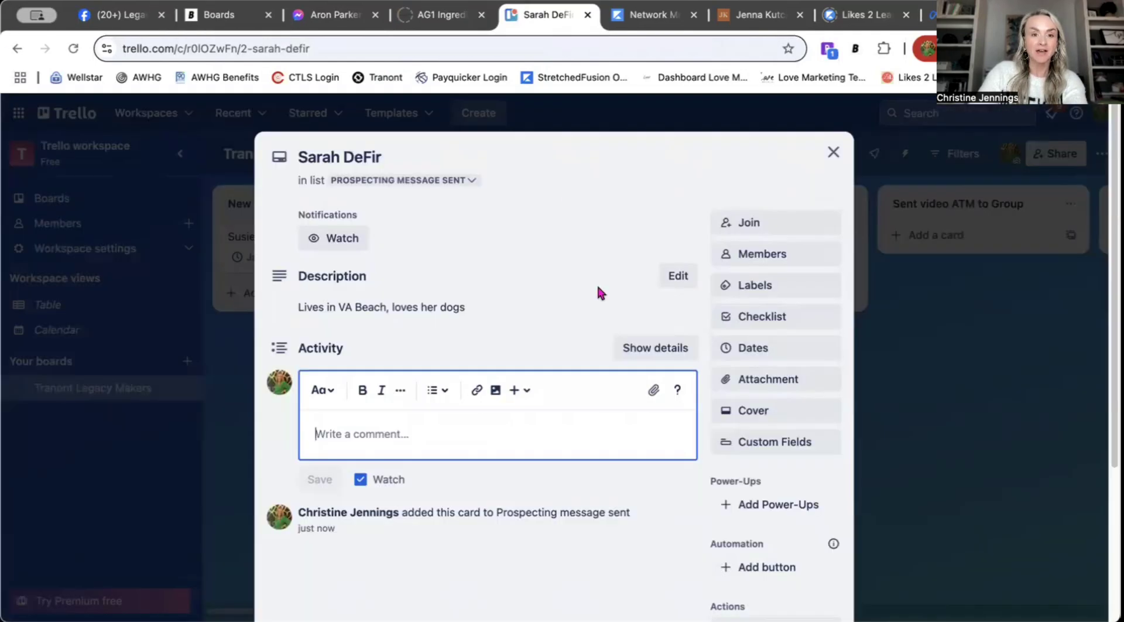
Step: Post the copied Ripple Effect invite script as a comment on the lead's card
{"action": "right_click", "coordinate": [339, 436]}
{"action": "left_click", "coordinate": [362, 437]}
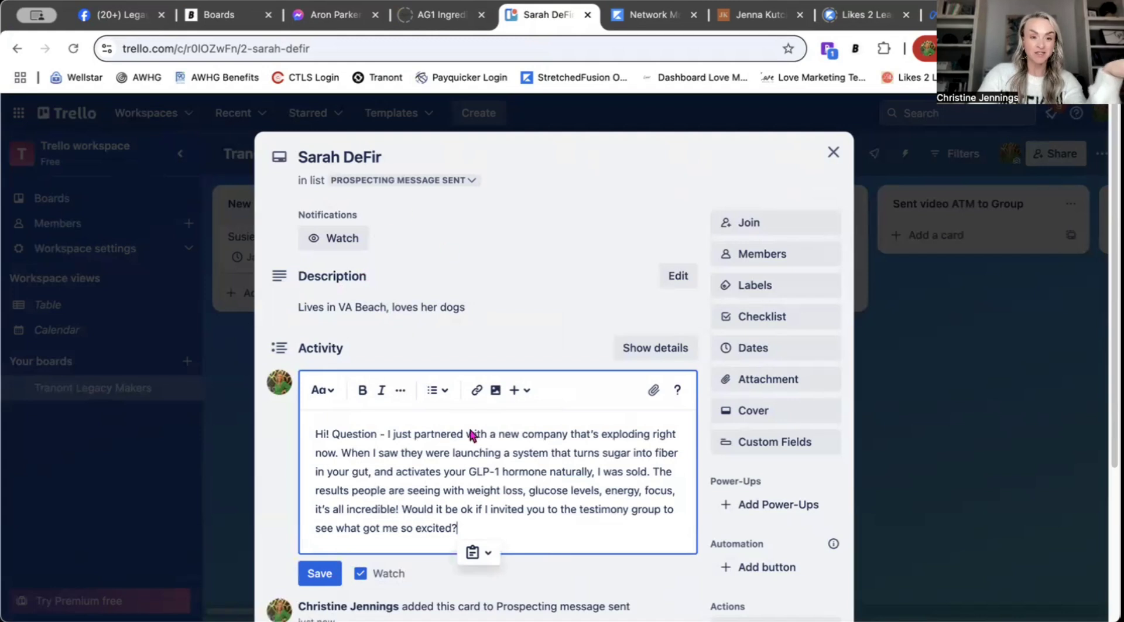
{"action": "left_click", "coordinate": [320, 573]}
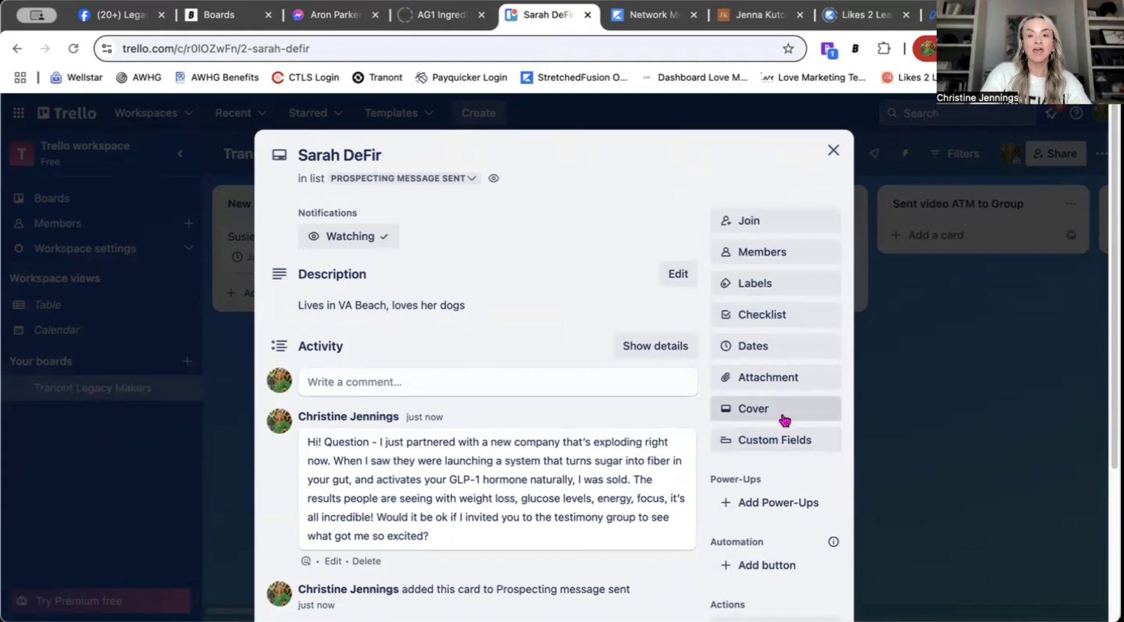
Step: Change the card's due date to Jan 7 and close it
{"action": "scroll", "coordinate": [779, 363], "scroll_direction": "down", "scroll_amount": 2}
{"action": "left_click", "coordinate": [768, 297]}
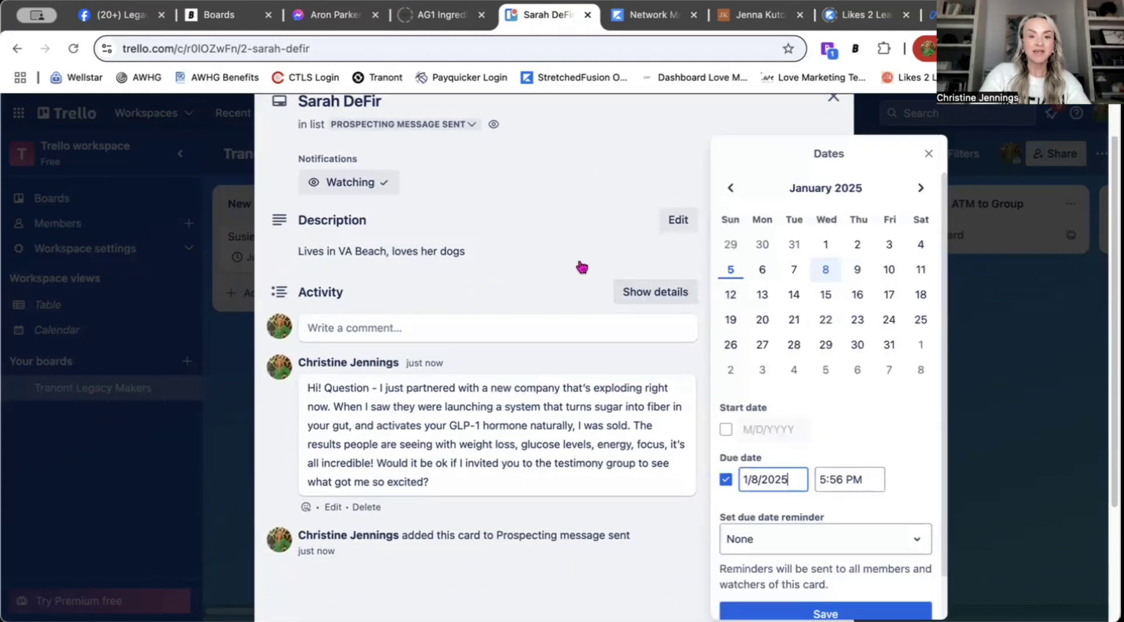
{"action": "left_click", "coordinate": [793, 269]}
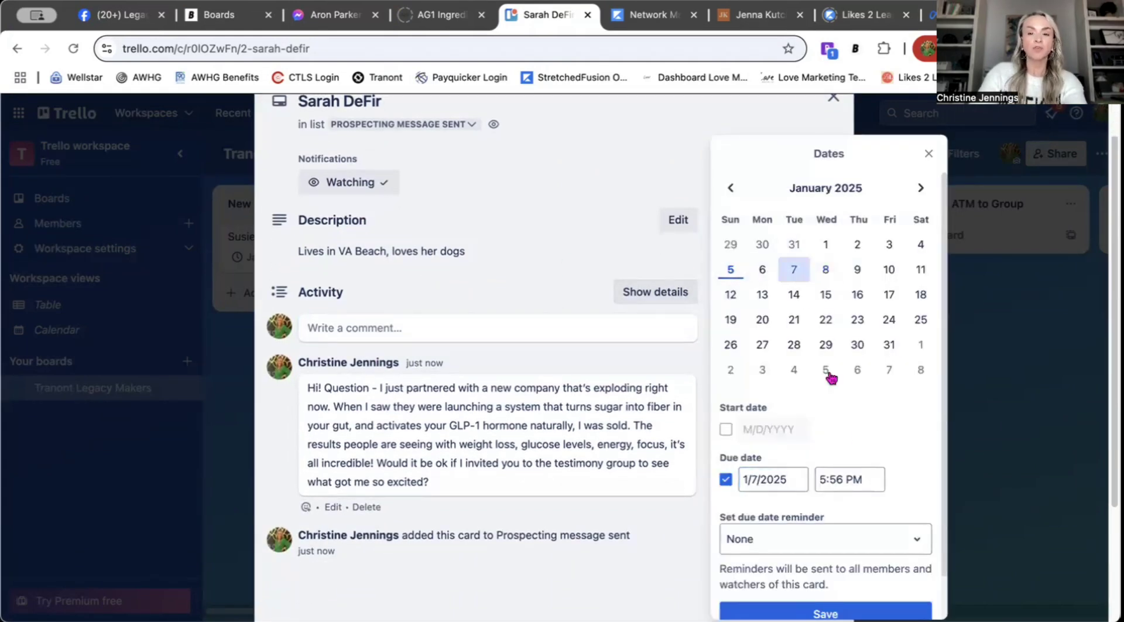
{"action": "left_click", "coordinate": [854, 606]}
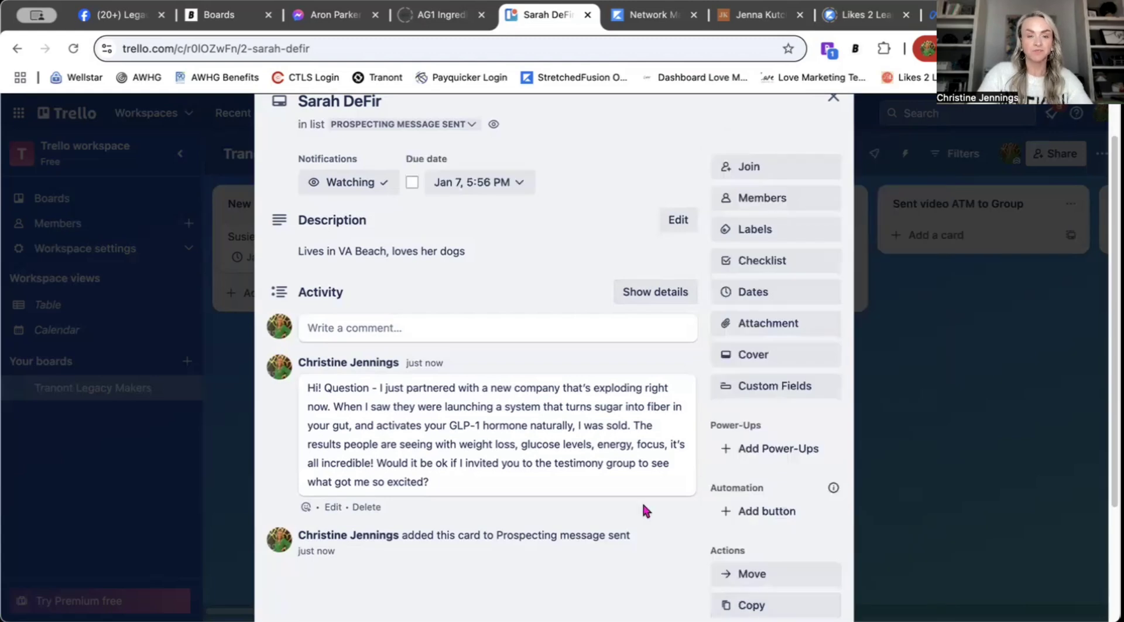
{"action": "scroll", "coordinate": [673, 255], "scroll_direction": "up", "scroll_amount": 2}
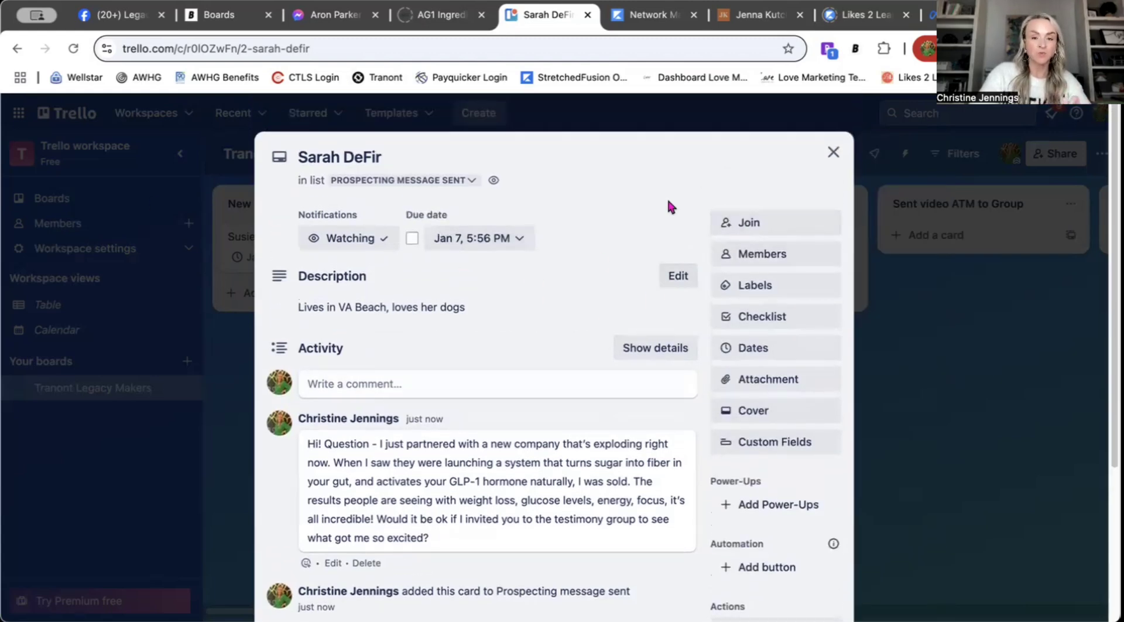
{"action": "left_click", "coordinate": [832, 152]}
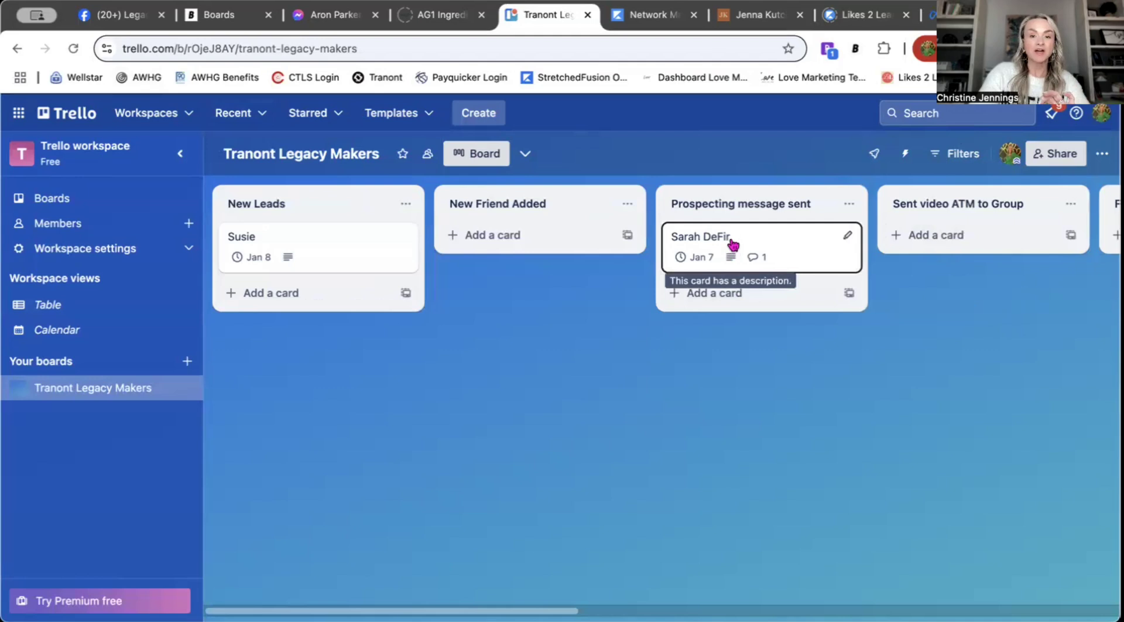
Step: Move the lead's card to Sent video ATM to Group and comment 'ATM to Ripple' on it
{"action": "left_click_drag", "start_coordinate": [733, 237], "coordinate": [933, 234]}
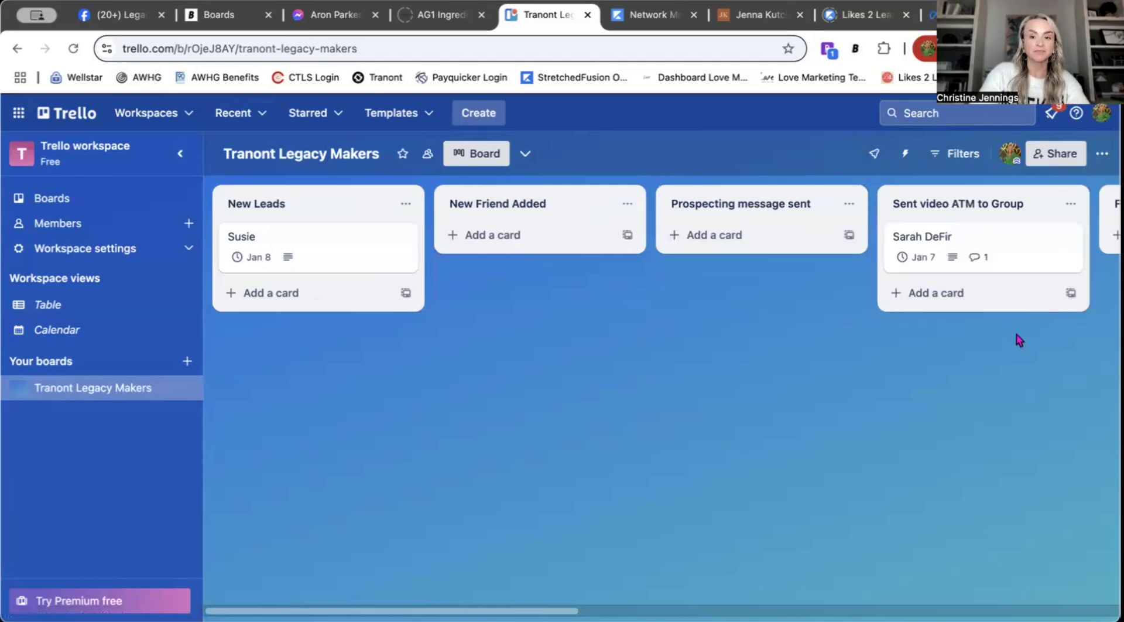
{"action": "left_click", "coordinate": [1019, 246]}
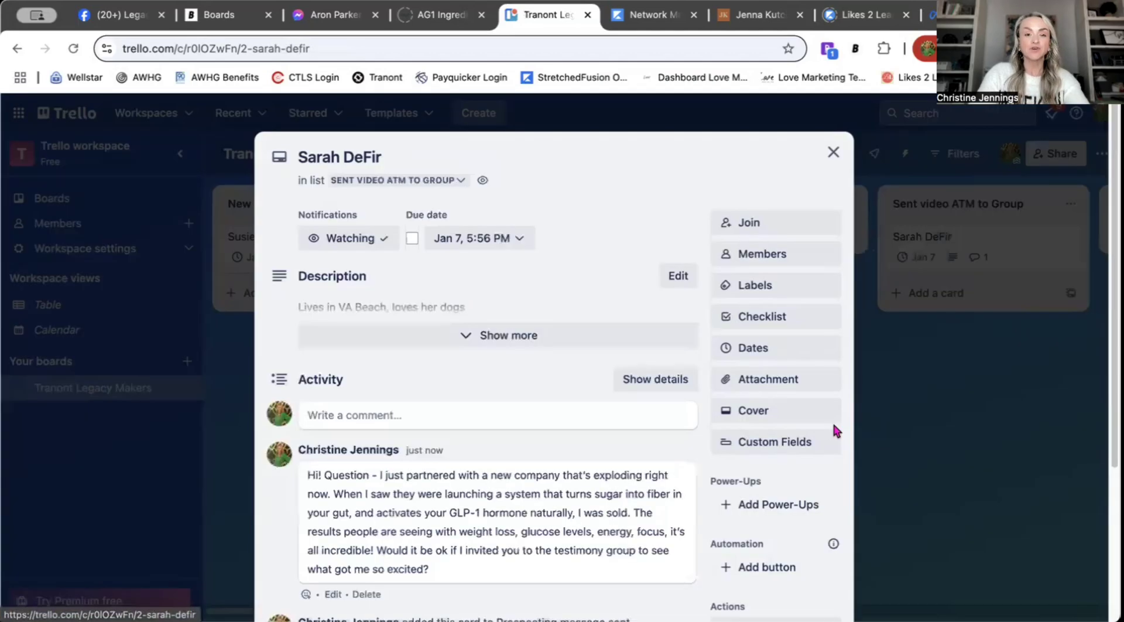
{"action": "left_click", "coordinate": [427, 381]}
{"action": "type", "text": "A"}
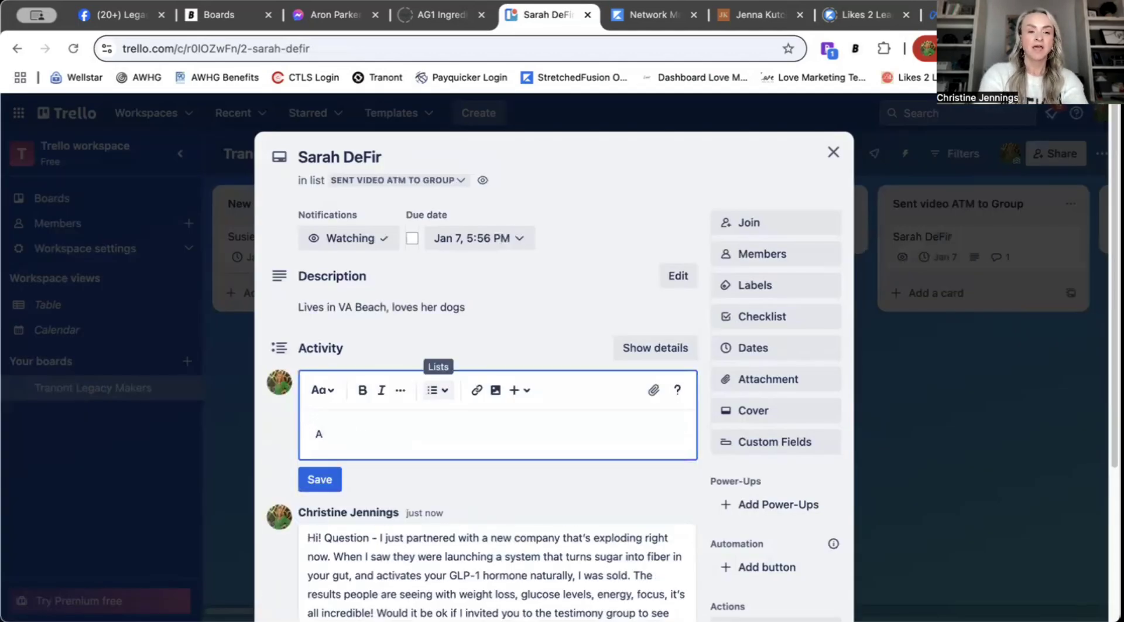
{"action": "type", "text": "TM to Rip"}
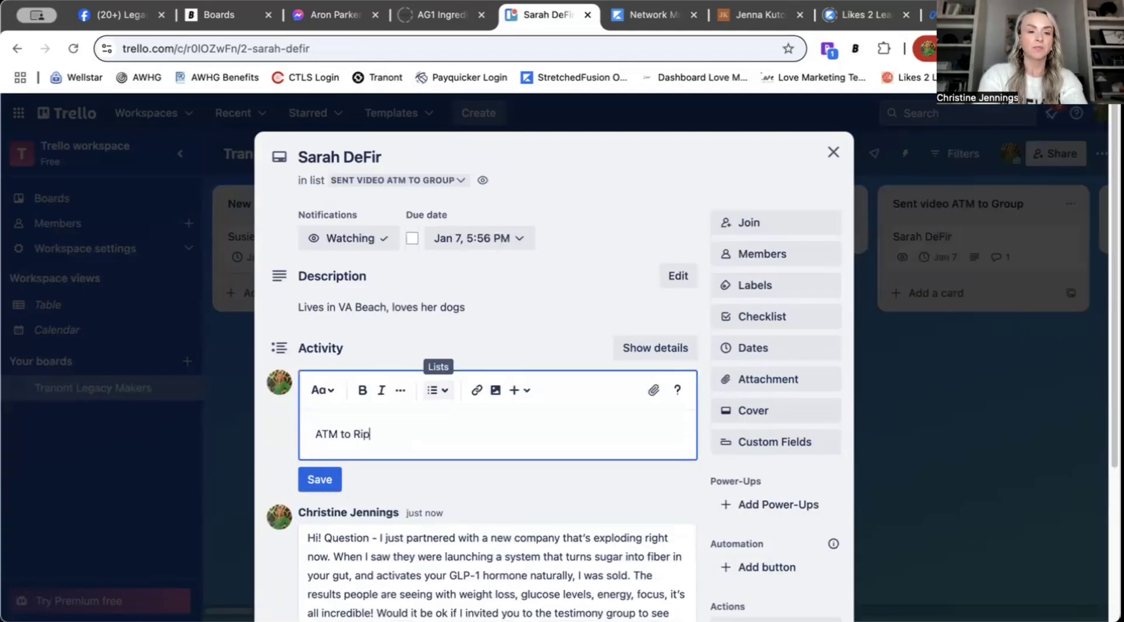
{"action": "type", "text": "ple"}
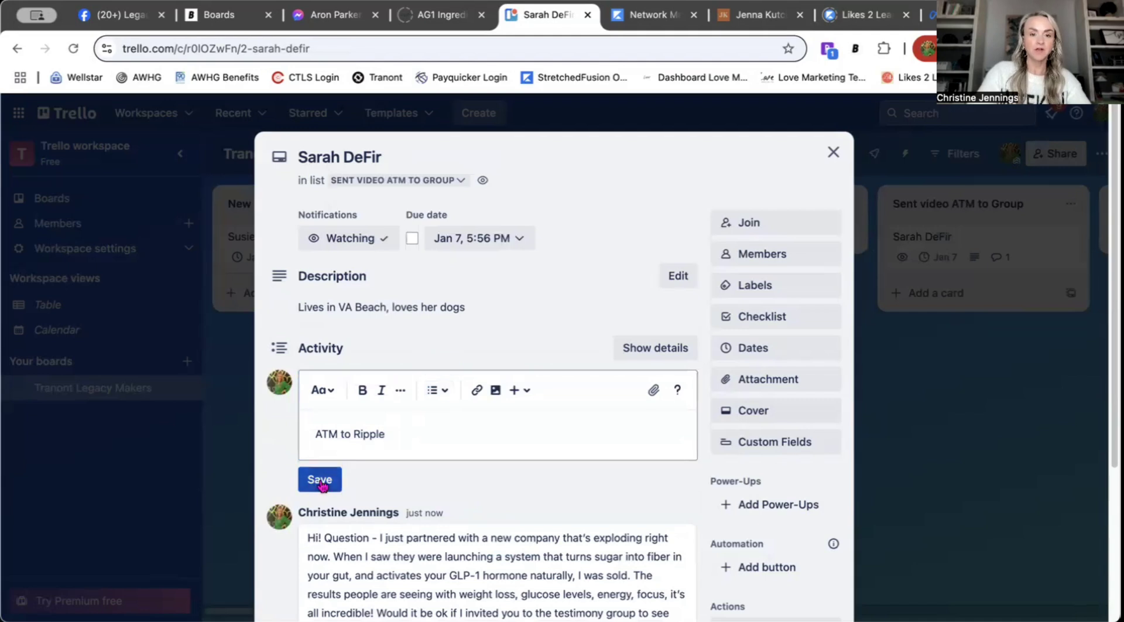
{"action": "left_click", "coordinate": [319, 479]}
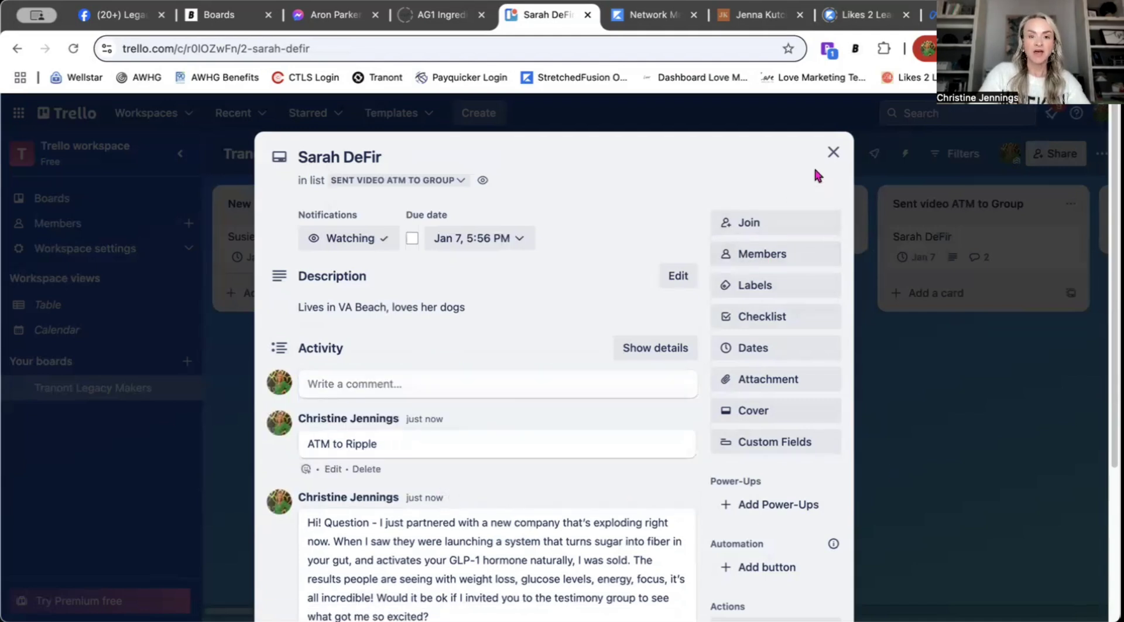
{"action": "left_click", "coordinate": [834, 152]}
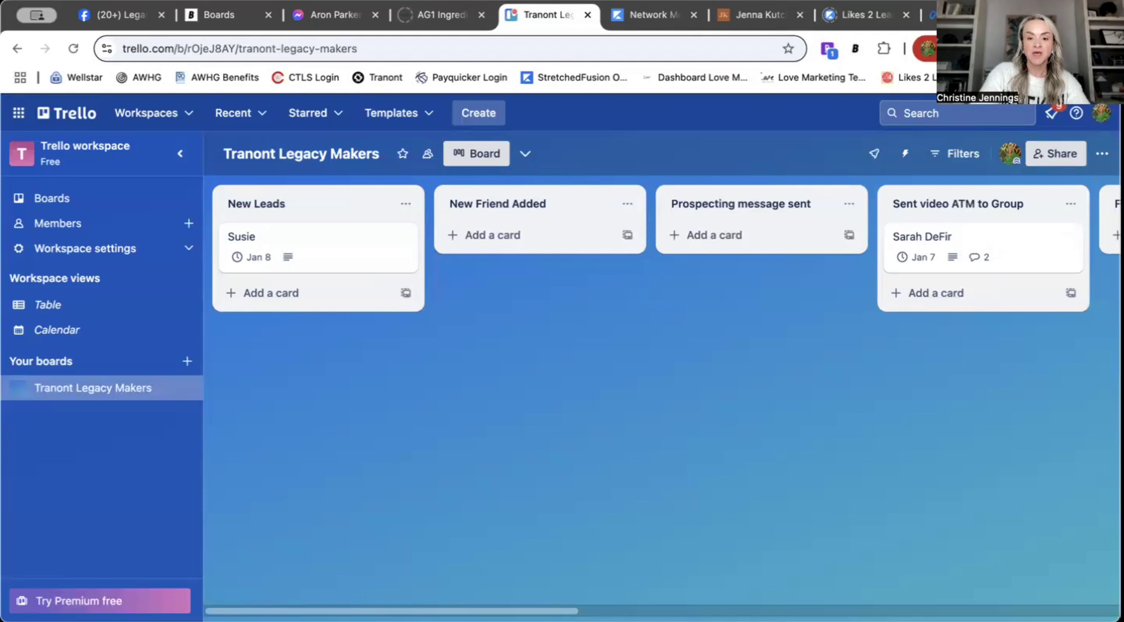
{"action": "scroll", "coordinate": [661, 398], "scroll_direction": "right", "scroll_amount": 10}
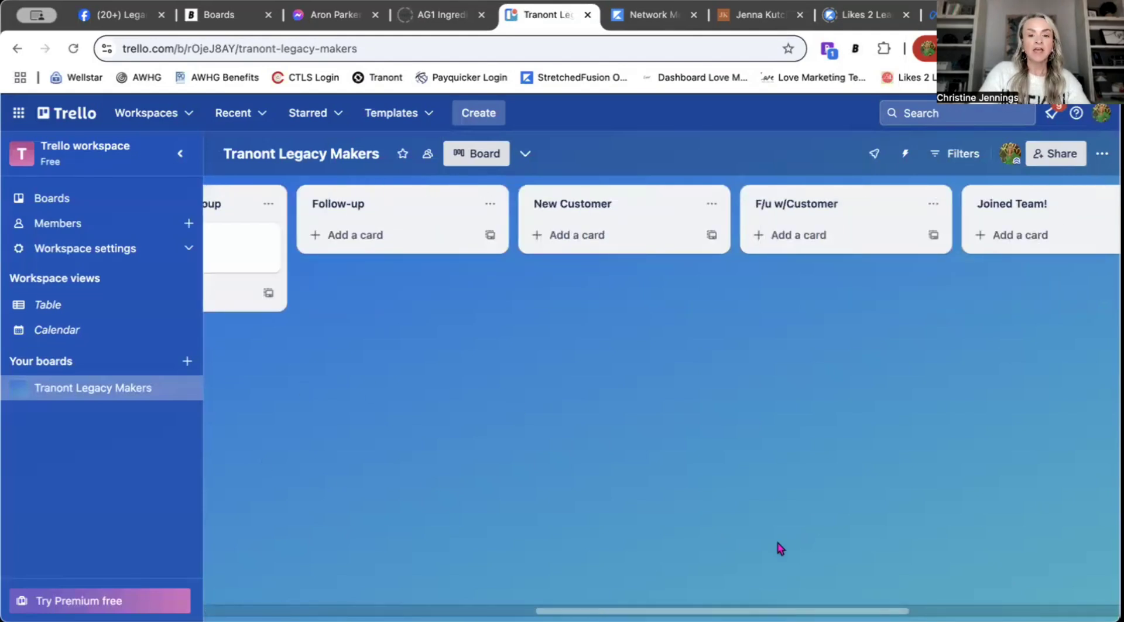
Step: Move the lead's card into the Follow-up list
{"action": "scroll", "coordinate": [541, 301], "scroll_direction": "left", "scroll_amount": 5}
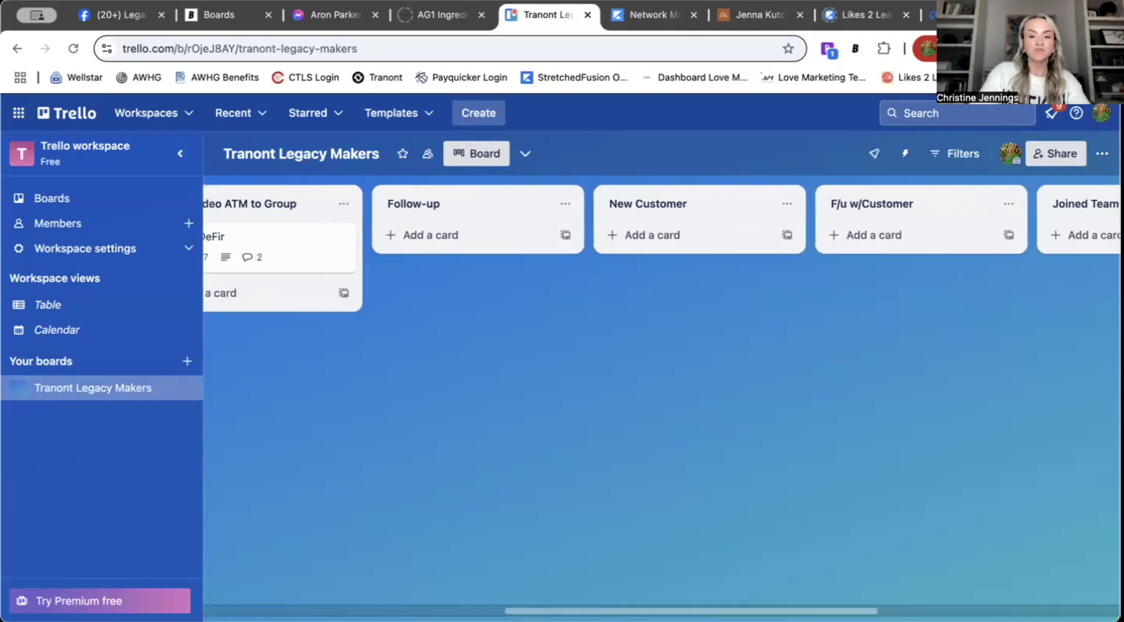
{"action": "left_click_drag", "start_coordinate": [547, 249], "coordinate": [702, 248]}
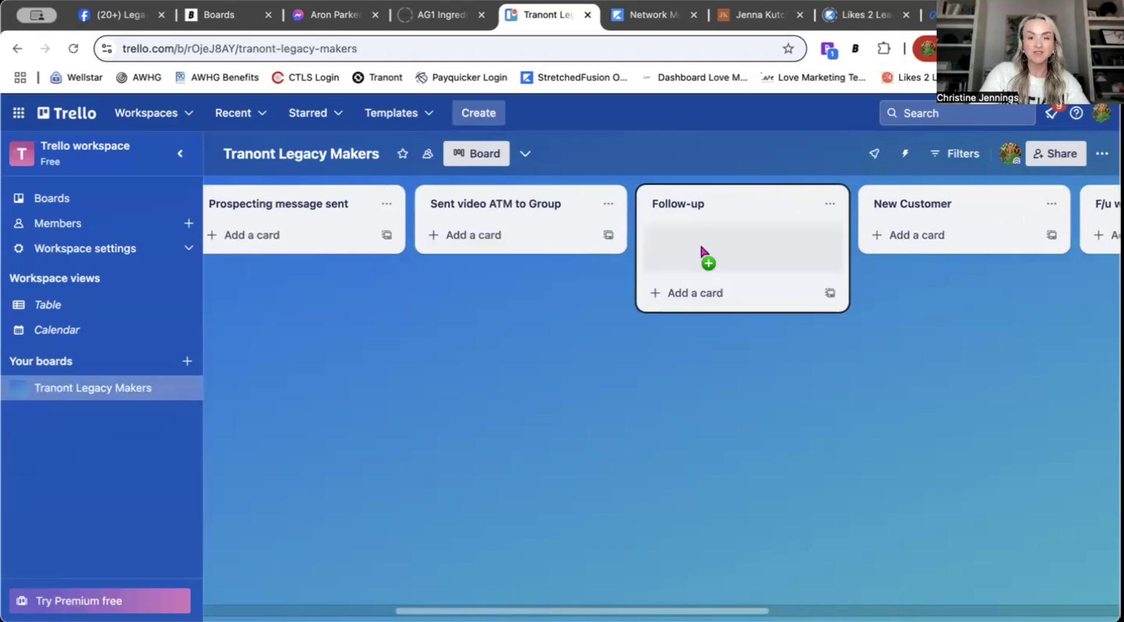
{"action": "left_click_drag", "start_coordinate": [826, 231], "coordinate": [522, 254]}
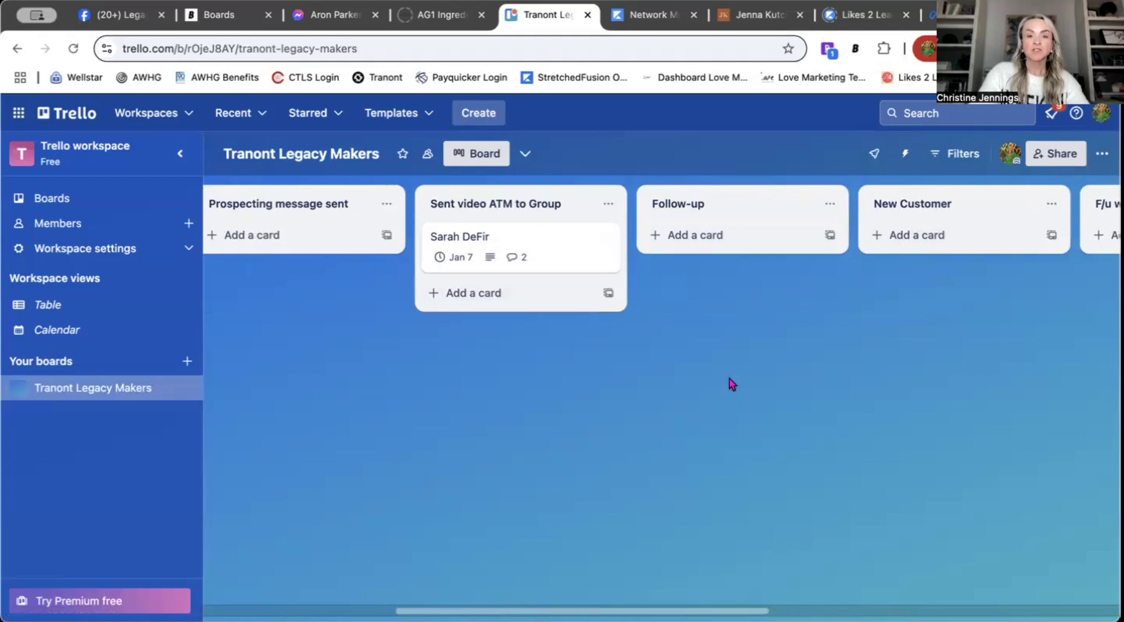
Step: Add a new lead card to Prospecting message sent and comment the pasted prospecting script
{"action": "left_click", "coordinate": [251, 242]}
{"action": "type", "text": "Tina"}
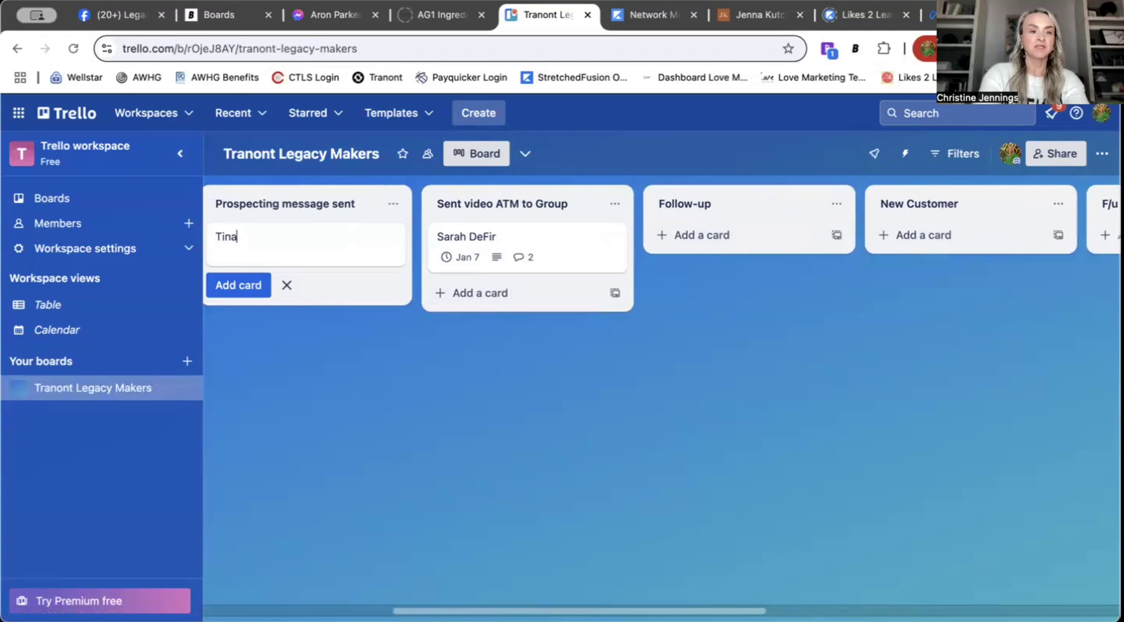
{"action": "key", "text": "Return"}
{"action": "left_click", "coordinate": [337, 237]}
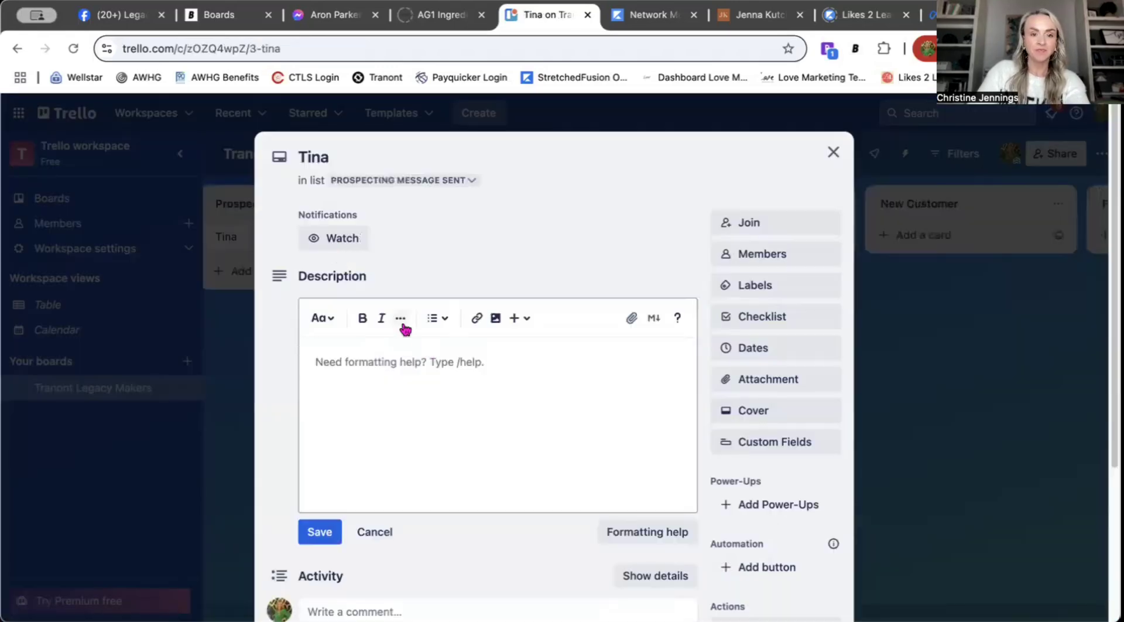
{"action": "scroll", "coordinate": [493, 451], "scroll_direction": "down", "scroll_amount": 4}
{"action": "left_click", "coordinate": [399, 405]}
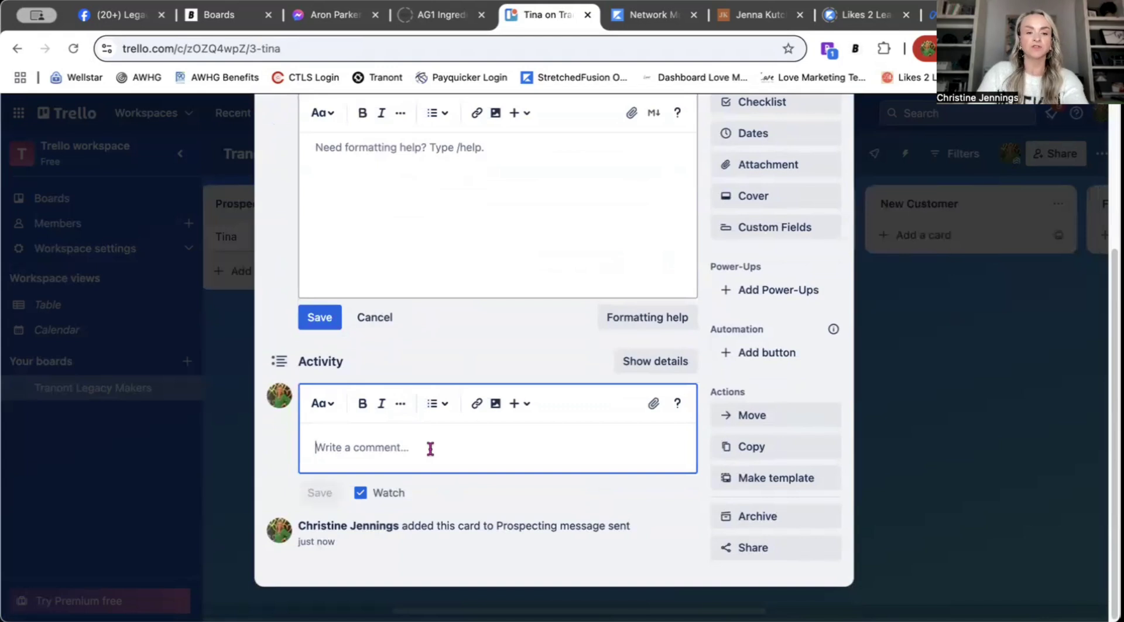
{"action": "type", "text": "Hi! Question - I just partnered with a new company that’s exploding right now. When I saw they were launching a system that turns sugar into fiber in your gut, and activates your GLP-1 hormone naturally, I was sold. The results people are seeing with weight loss, glucose levels, energy, focus, it’s all incredible! Would it be ok if I invited you to the testimony group to see what got me so excited?"}
{"action": "left_click", "coordinate": [319, 582]}
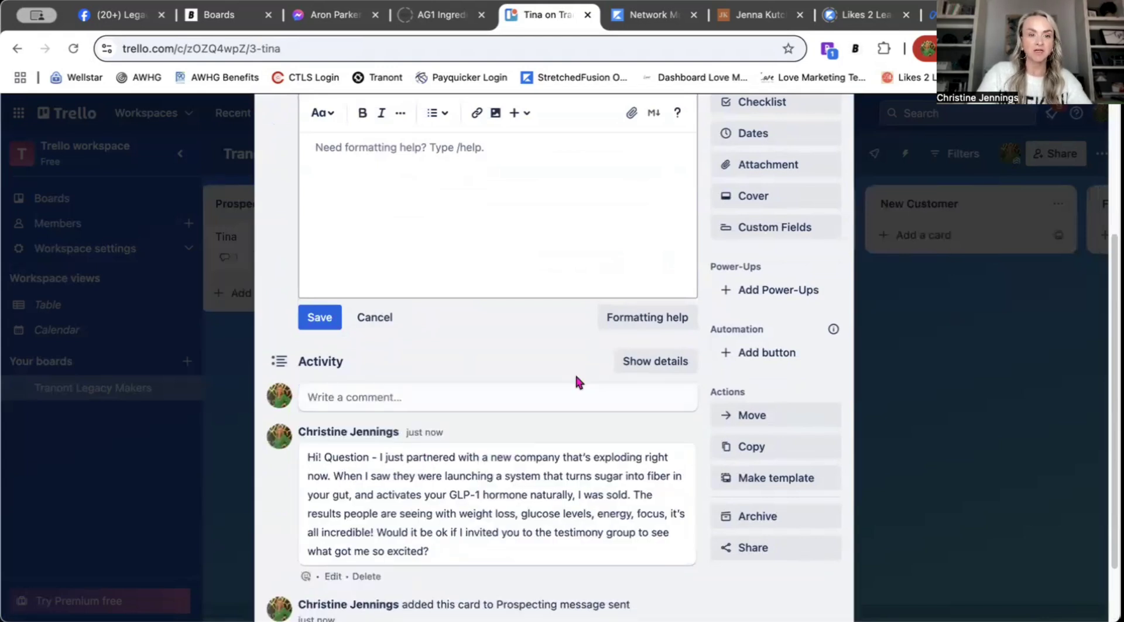
Step: Set the new card's due date to Jan 6 and close it
{"action": "scroll", "coordinate": [593, 368], "scroll_direction": "up", "scroll_amount": 3}
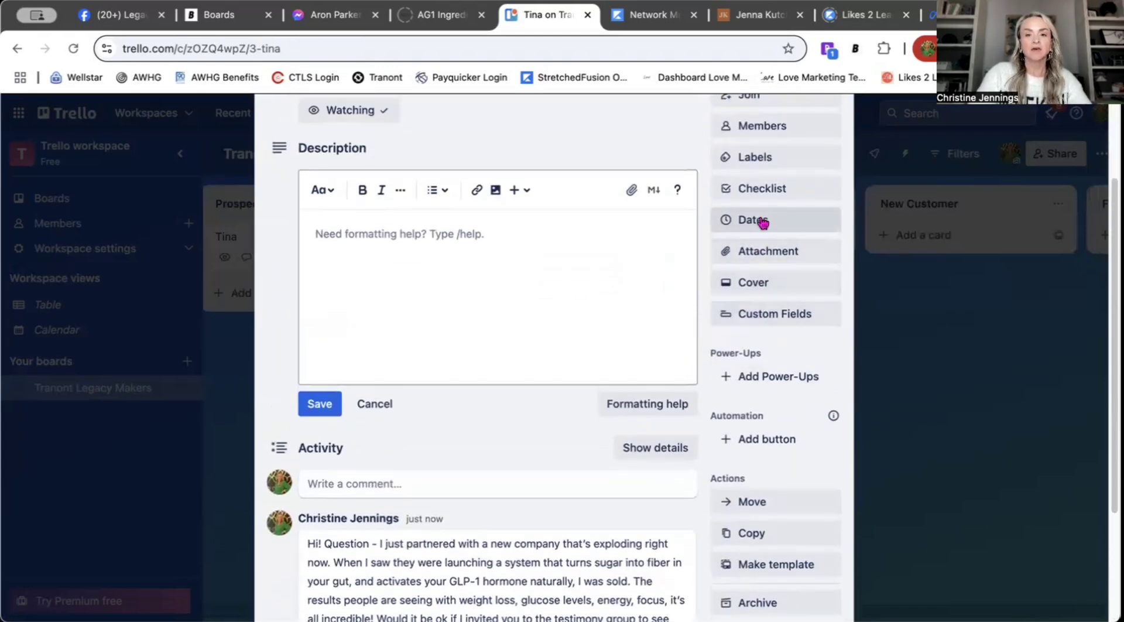
{"action": "left_click", "coordinate": [762, 226]}
{"action": "left_click", "coordinate": [825, 269]}
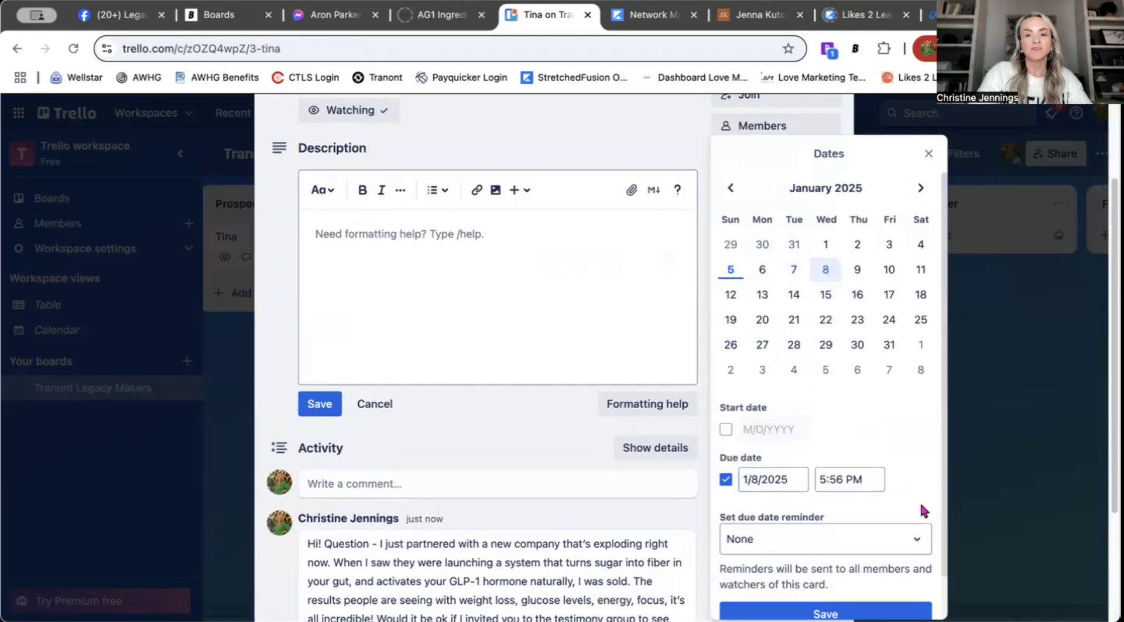
{"action": "left_click", "coordinate": [762, 270]}
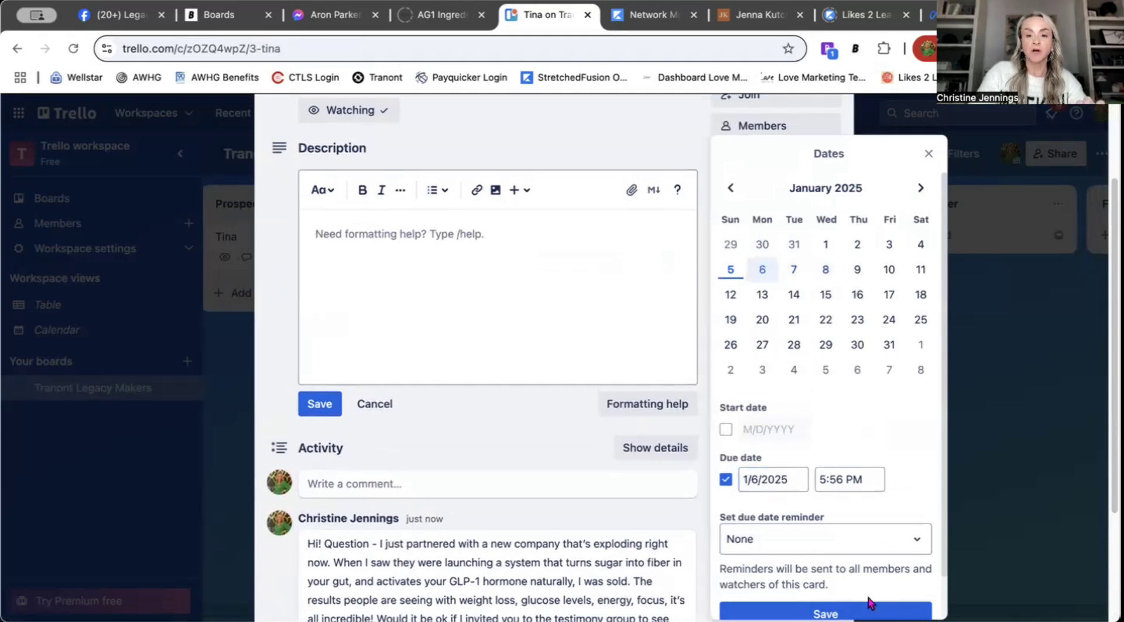
{"action": "left_click", "coordinate": [825, 613]}
{"action": "scroll", "coordinate": [809, 311], "scroll_direction": "up", "scroll_amount": 3}
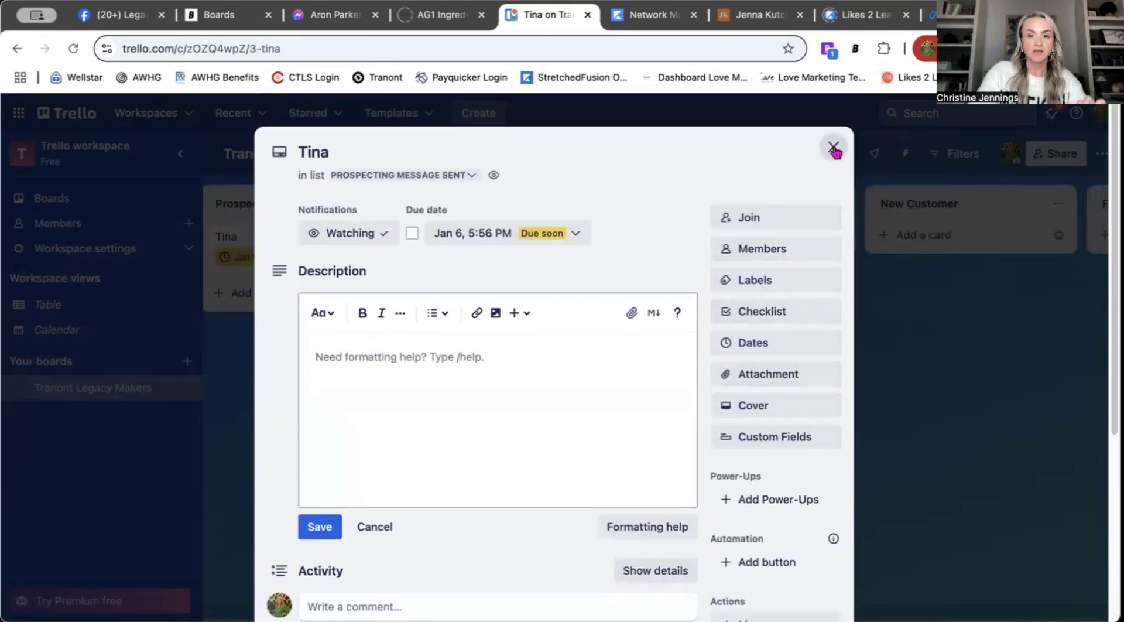
{"action": "left_click", "coordinate": [832, 146]}
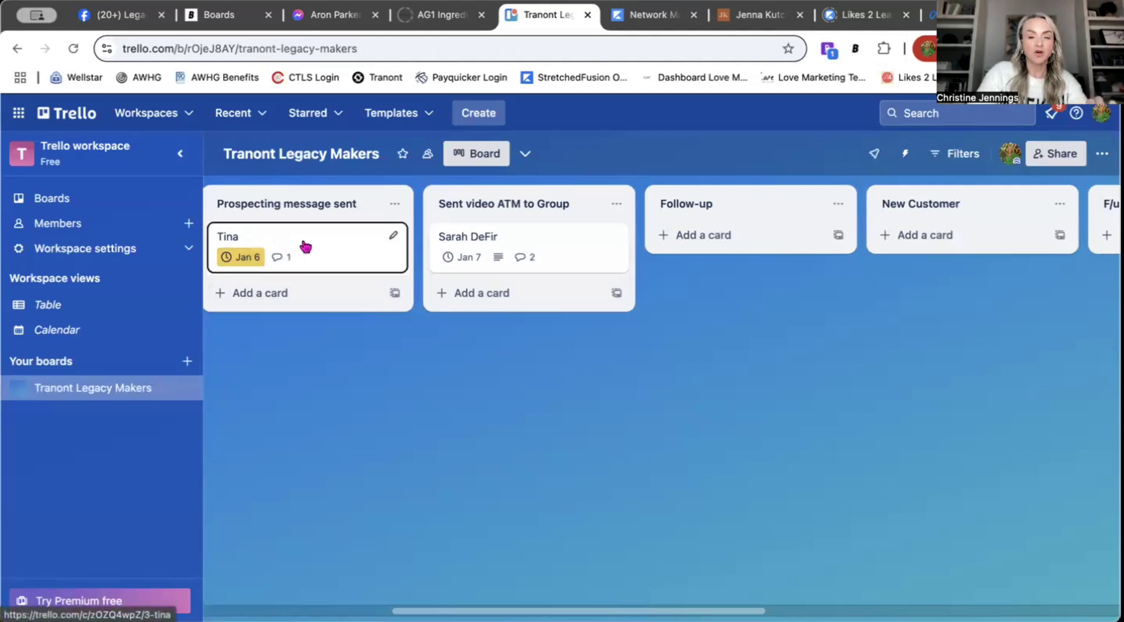
Step: Move the lead card to Follow-up and comment 'I added you to the group, and tagged you in the post…'
{"action": "left_click_drag", "start_coordinate": [305, 246], "coordinate": [431, 243]}
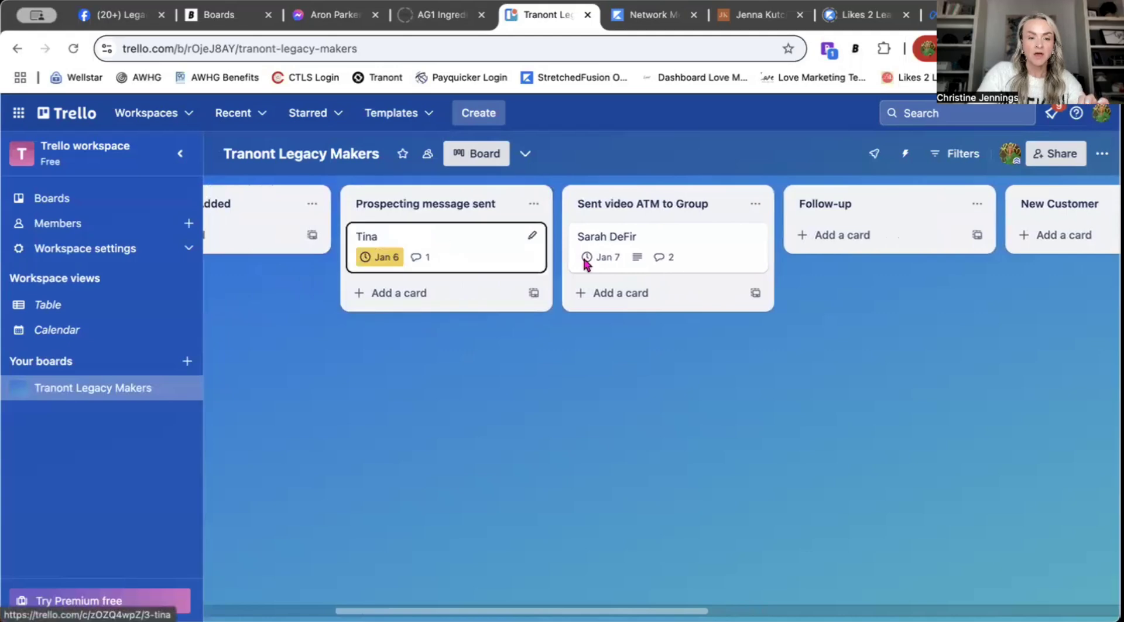
{"action": "left_click_drag", "start_coordinate": [495, 260], "coordinate": [908, 251]}
{"action": "left_click", "coordinate": [908, 250]}
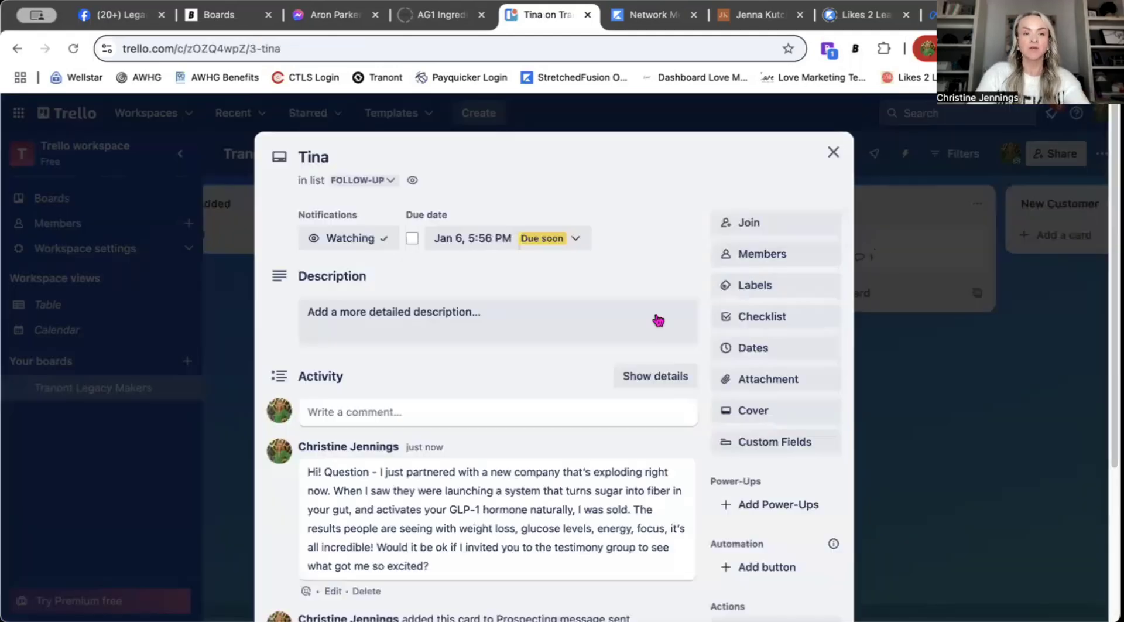
{"action": "left_click", "coordinate": [410, 422]}
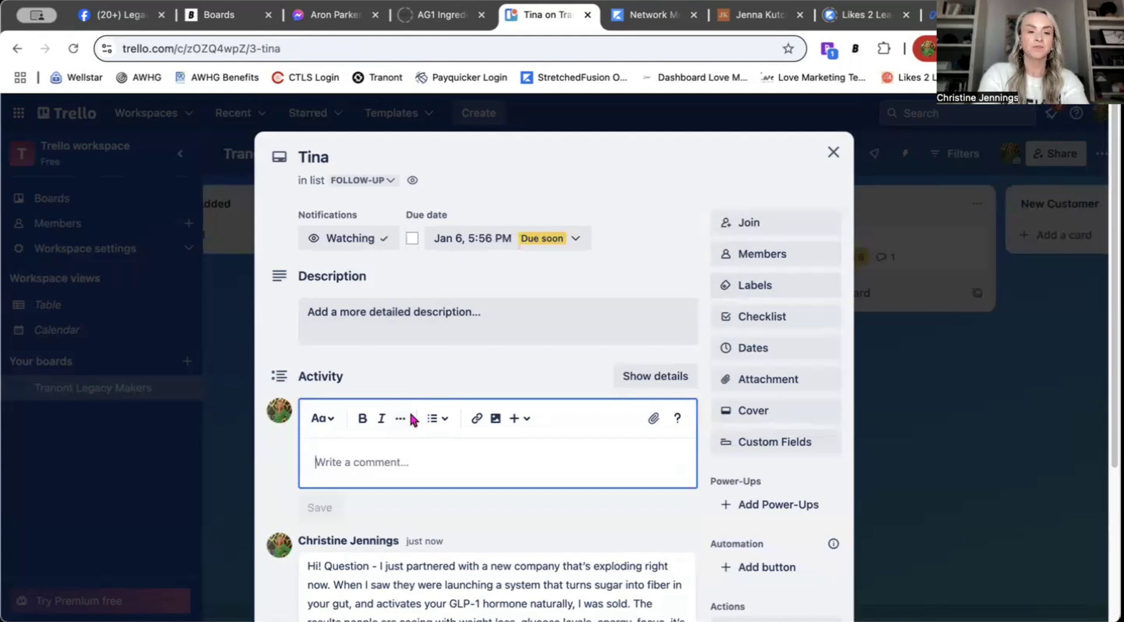
{"action": "type", "text": "I add"}
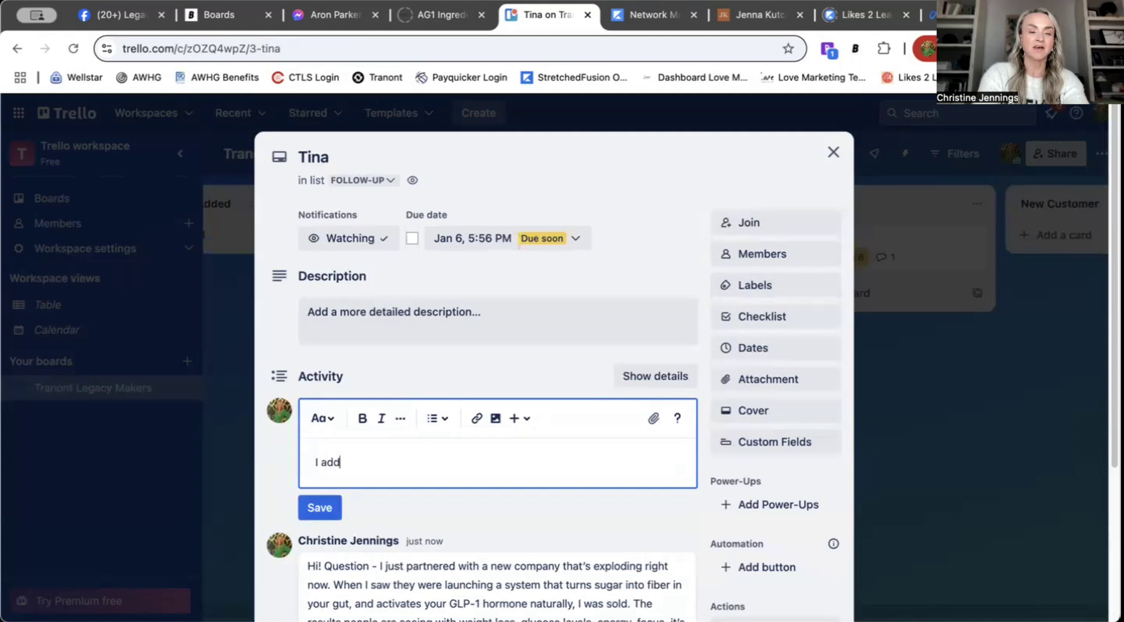
{"action": "type", "text": "ed you to the "}
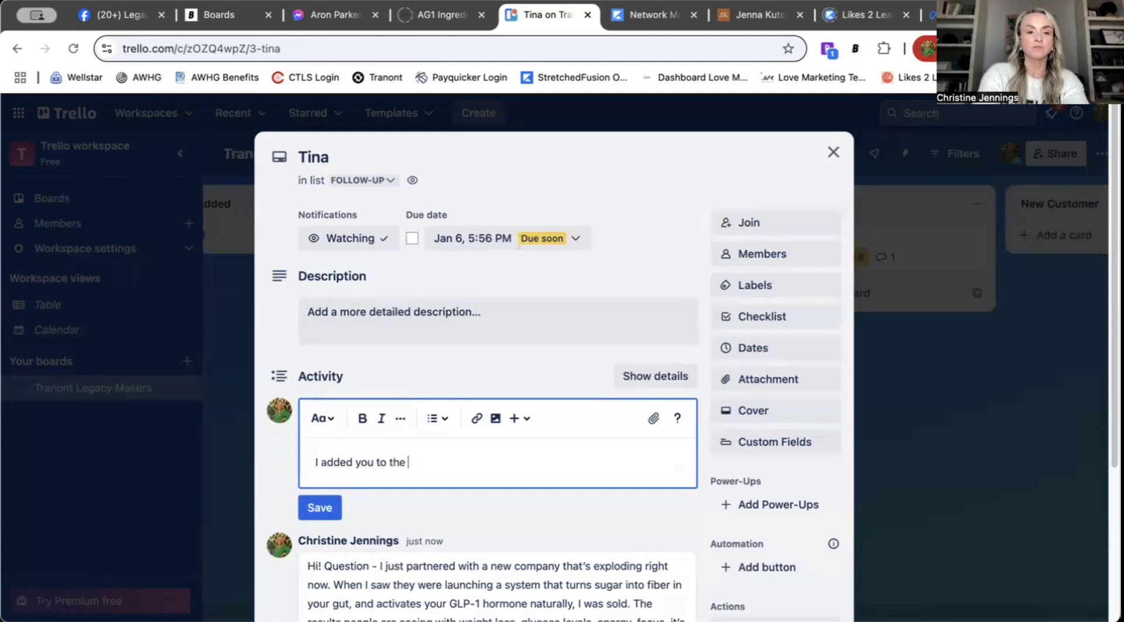
{"action": "type", "text": "group, and tagged you in"}
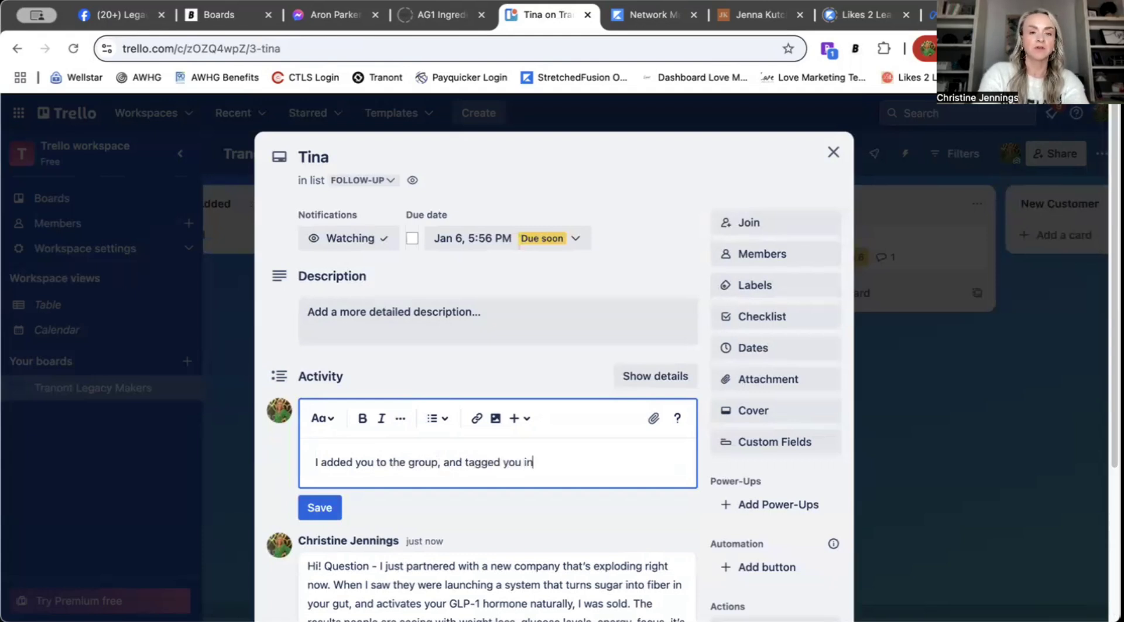
{"action": "type", "text": " the post, sho"}
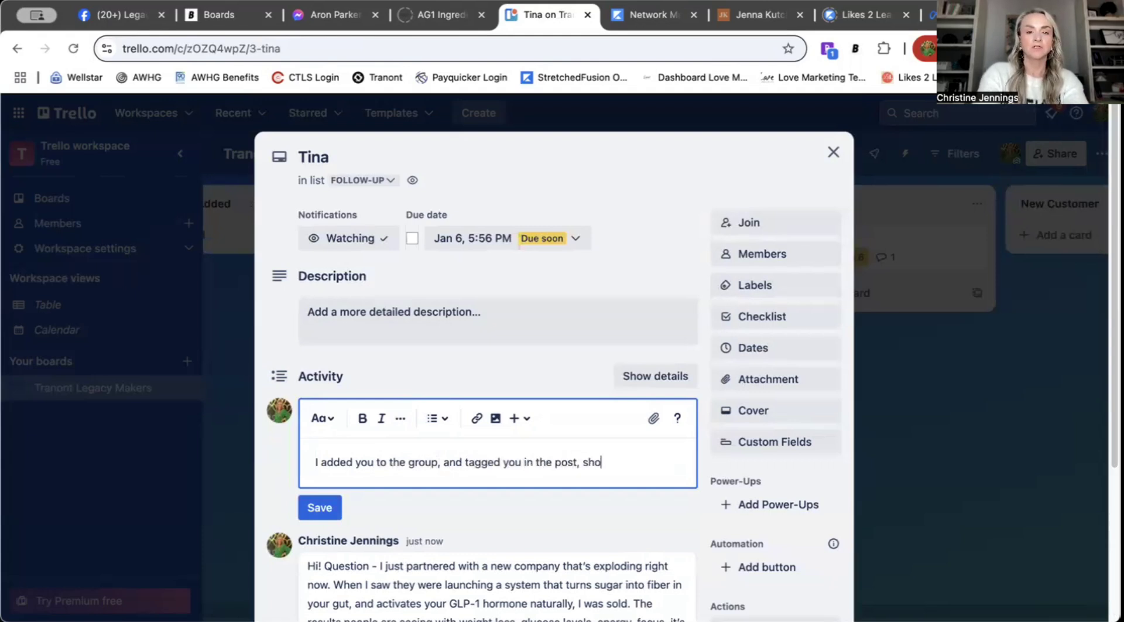
{"action": "type", "text": "ot me a th"}
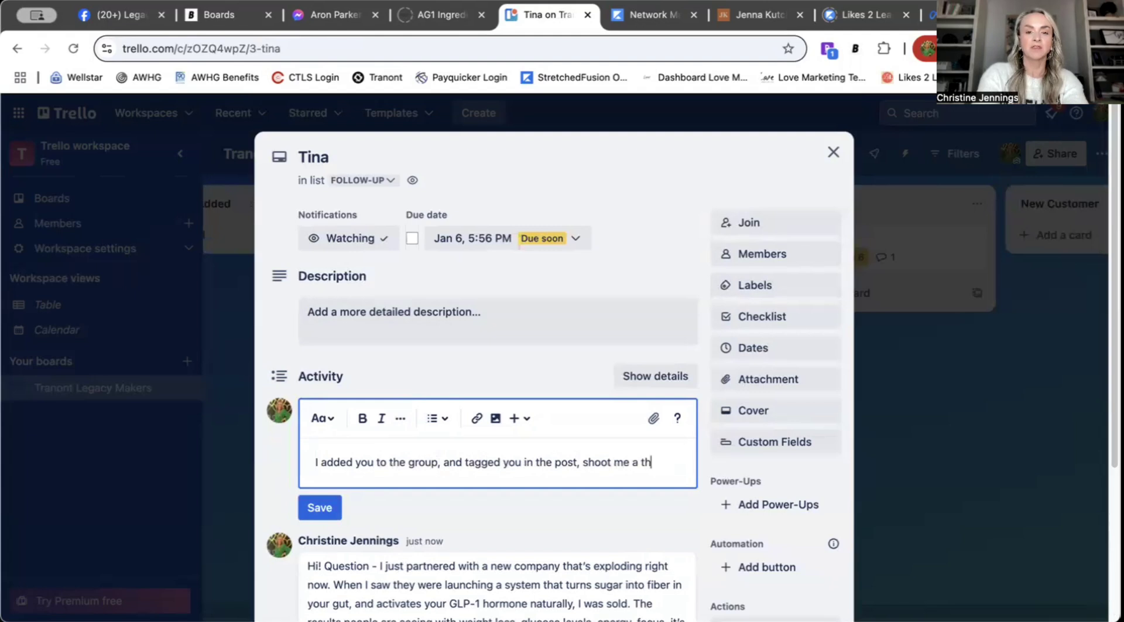
{"action": "type", "text": "umbs up w"}
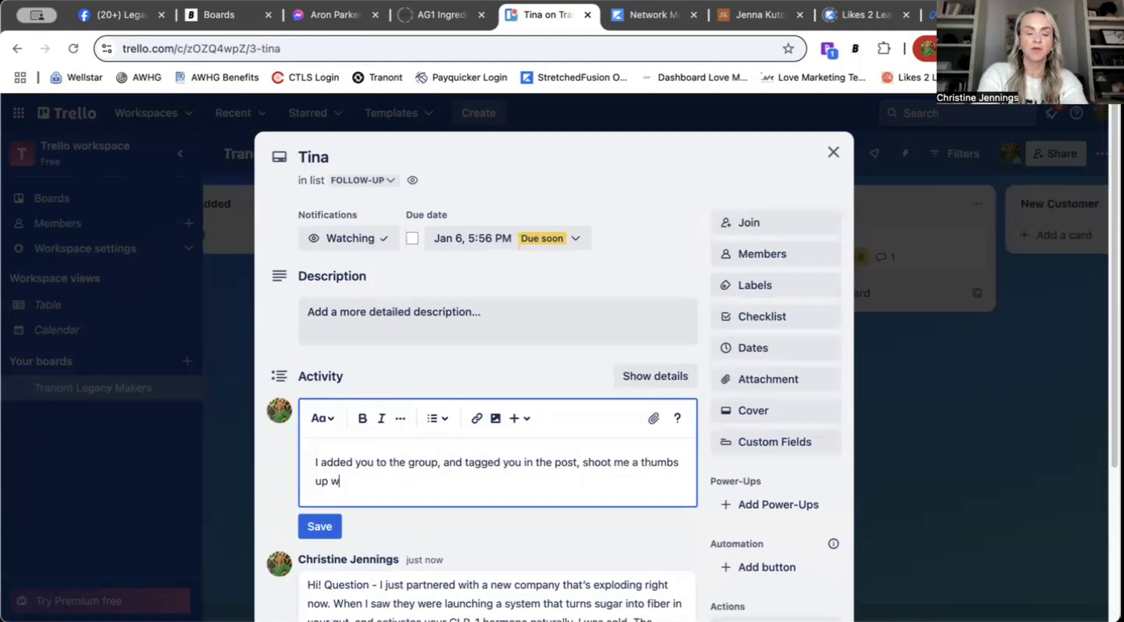
{"action": "type", "text": "hen you accept the invite."}
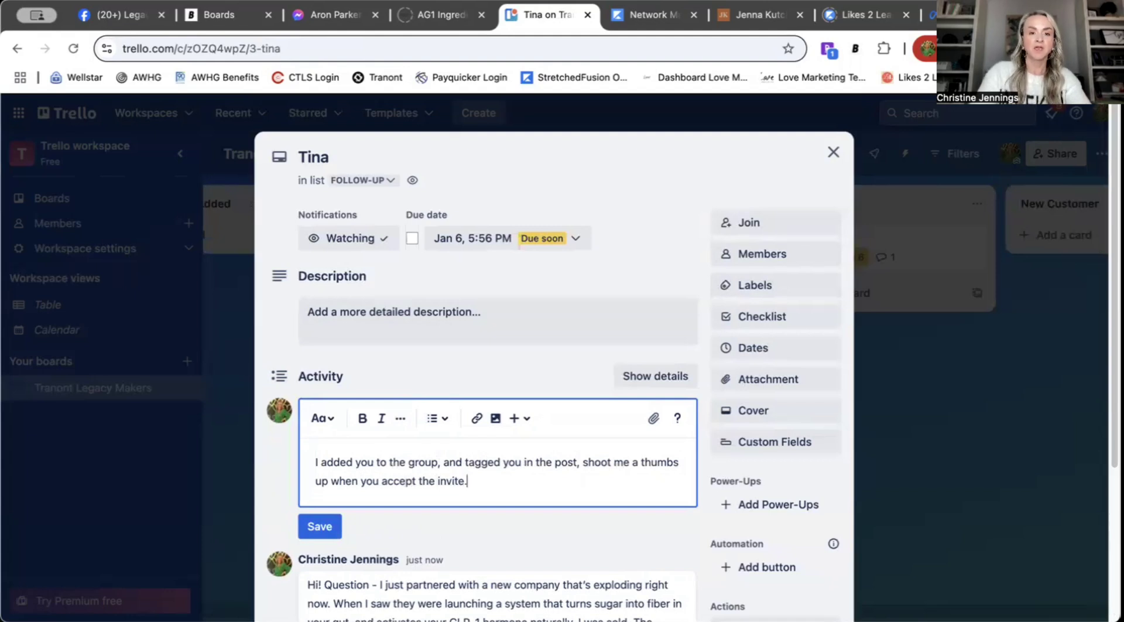
{"action": "left_click", "coordinate": [320, 525]}
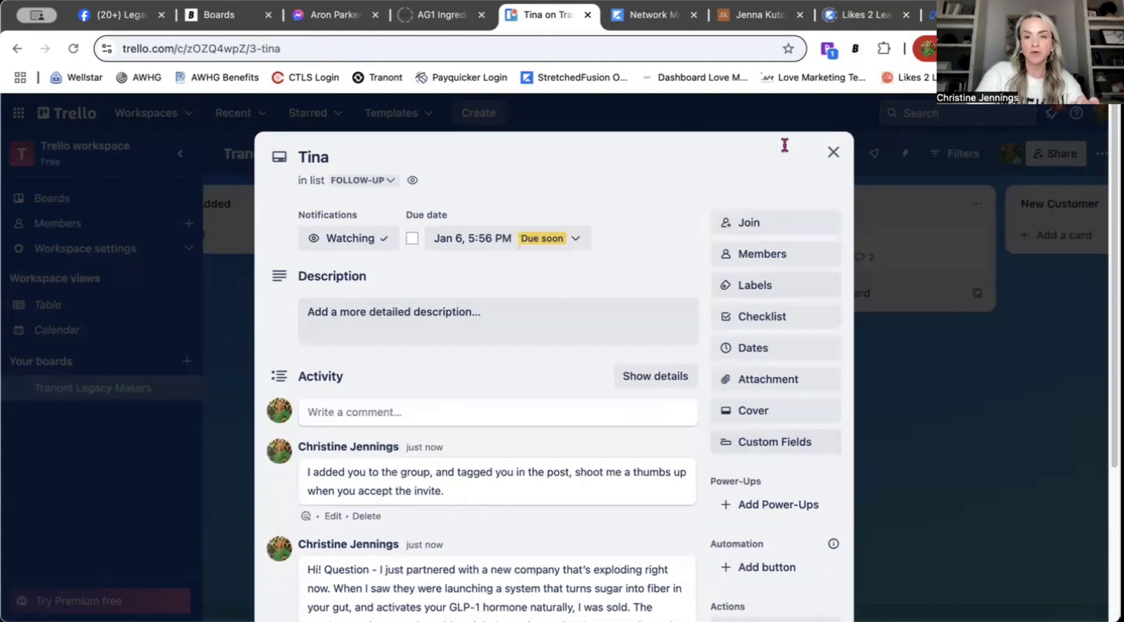
{"action": "left_click", "coordinate": [833, 152]}
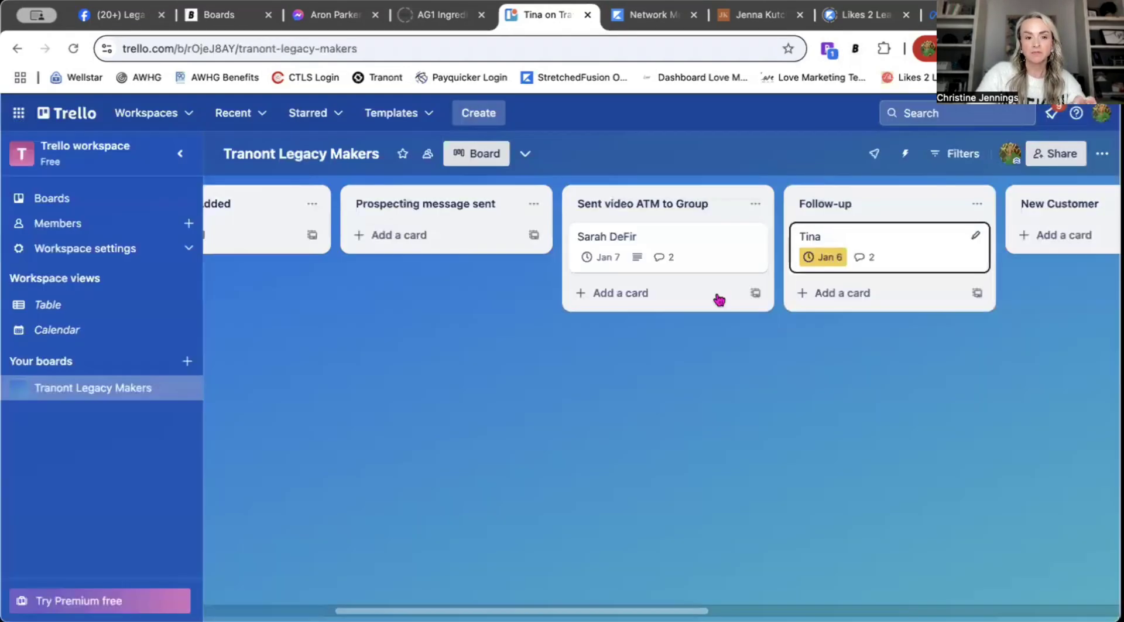
{"action": "left_click", "coordinate": [873, 233]}
Step: Close the currently open card's details
{"action": "scroll", "coordinate": [512, 524], "scroll_direction": "down", "scroll_amount": 5}
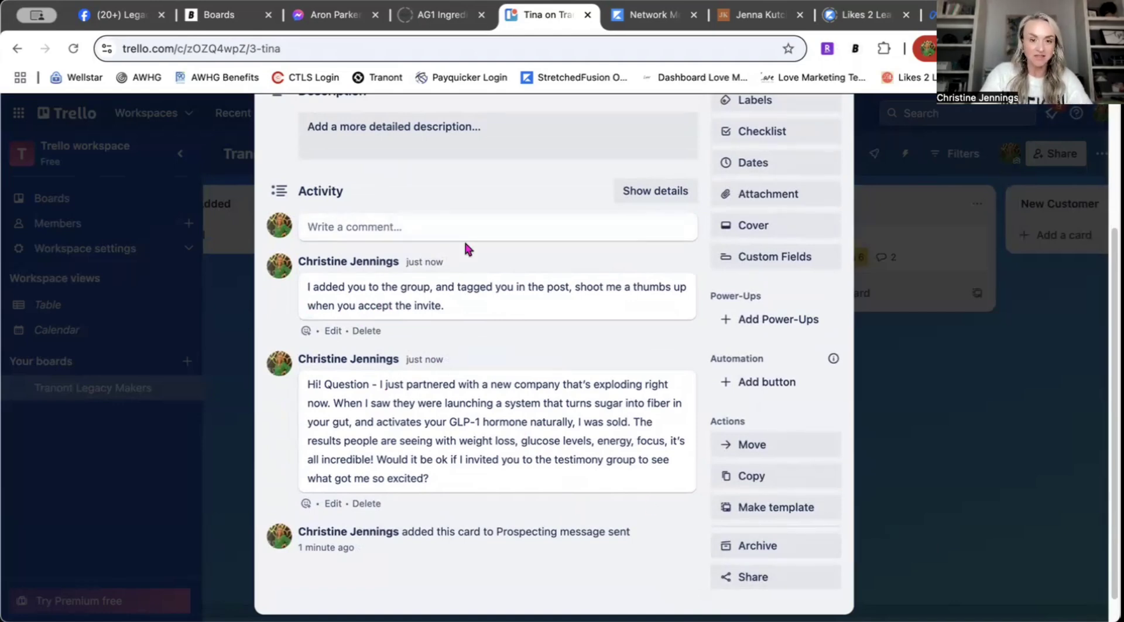
{"action": "scroll", "coordinate": [612, 497], "scroll_direction": "up", "scroll_amount": 5}
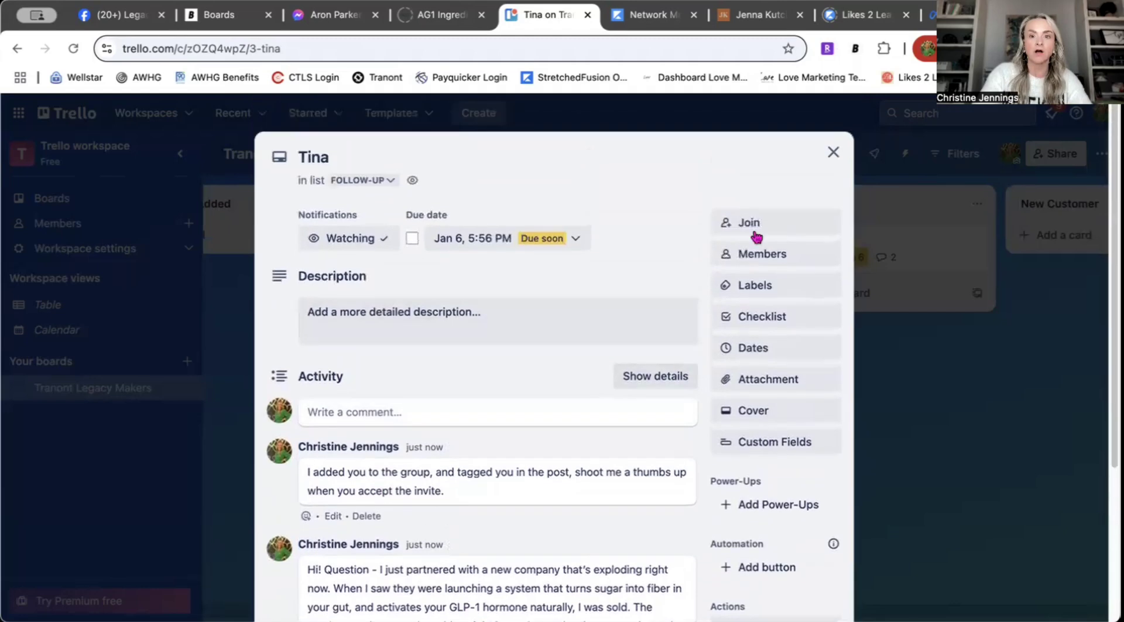
{"action": "left_click", "coordinate": [830, 153]}
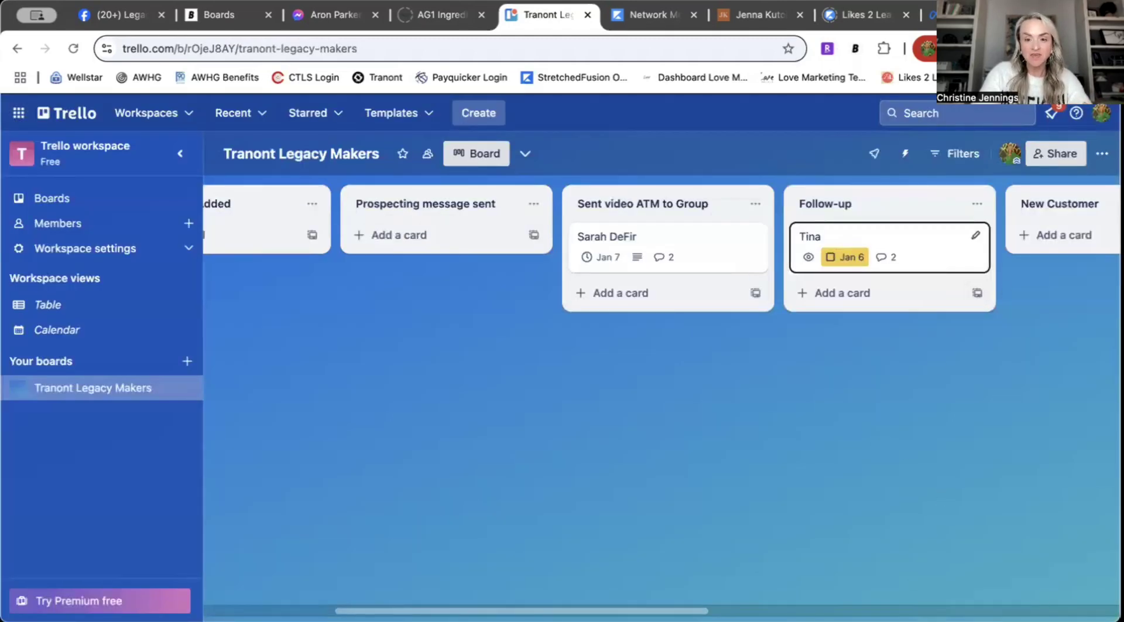
Step: Add a card with the customer's name to the New Customer list
{"action": "scroll", "coordinate": [662, 380], "scroll_direction": "right", "scroll_amount": 10}
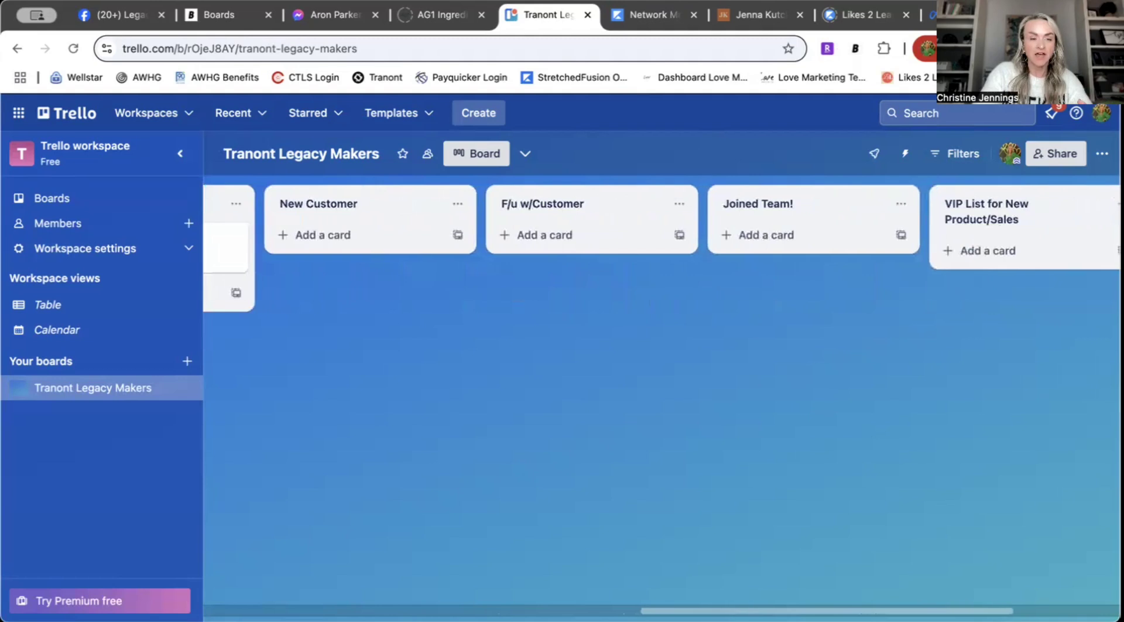
{"action": "left_click", "coordinate": [332, 241]}
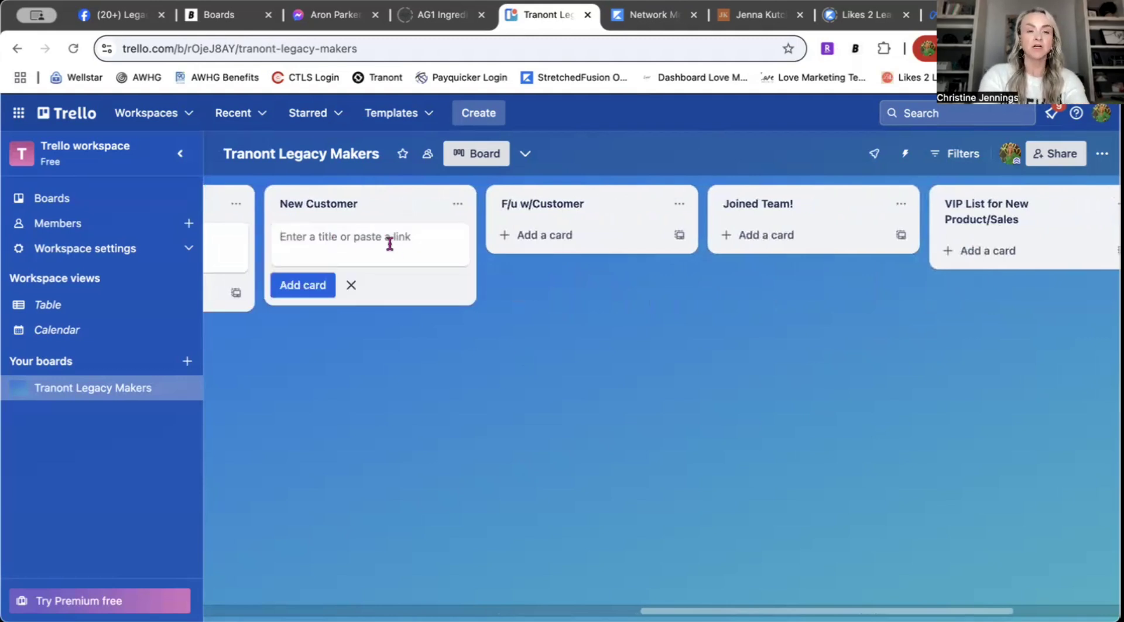
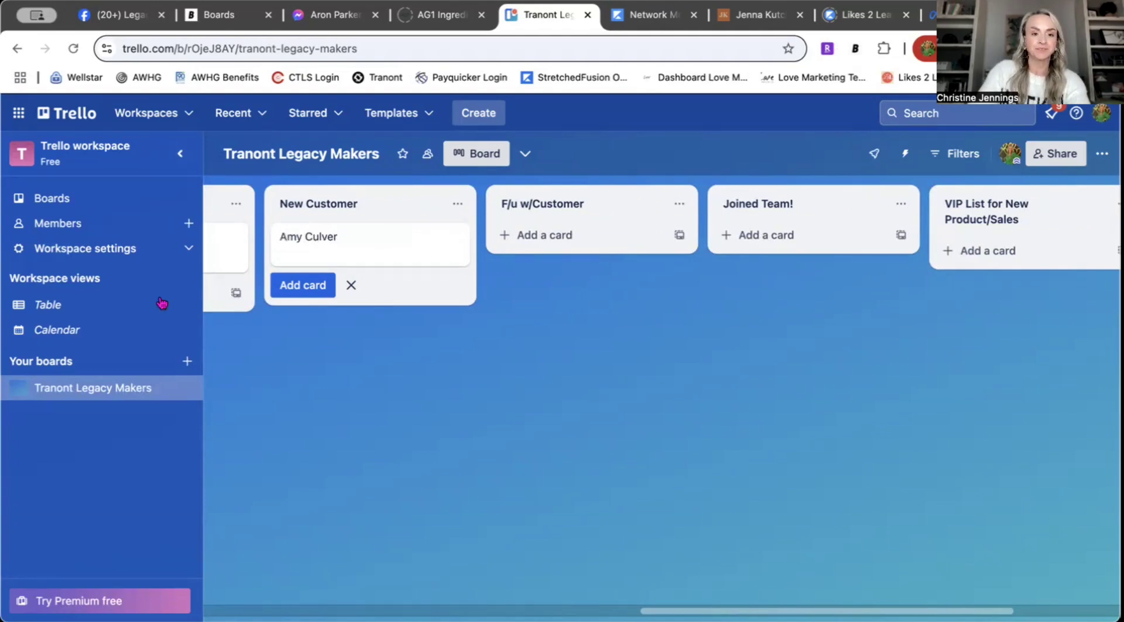
{"action": "left_click", "coordinate": [303, 285]}
Step: Give the new customer card the description 'Talked about DHS, ordered 1/4/25'
{"action": "left_click", "coordinate": [405, 230]}
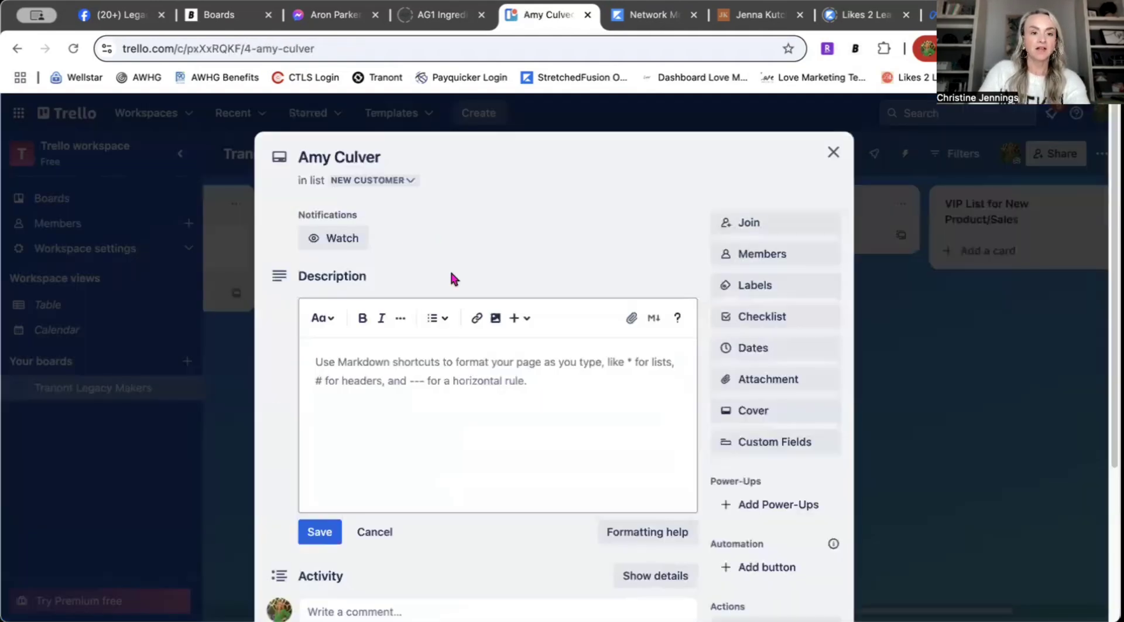
{"action": "left_click", "coordinate": [429, 361]}
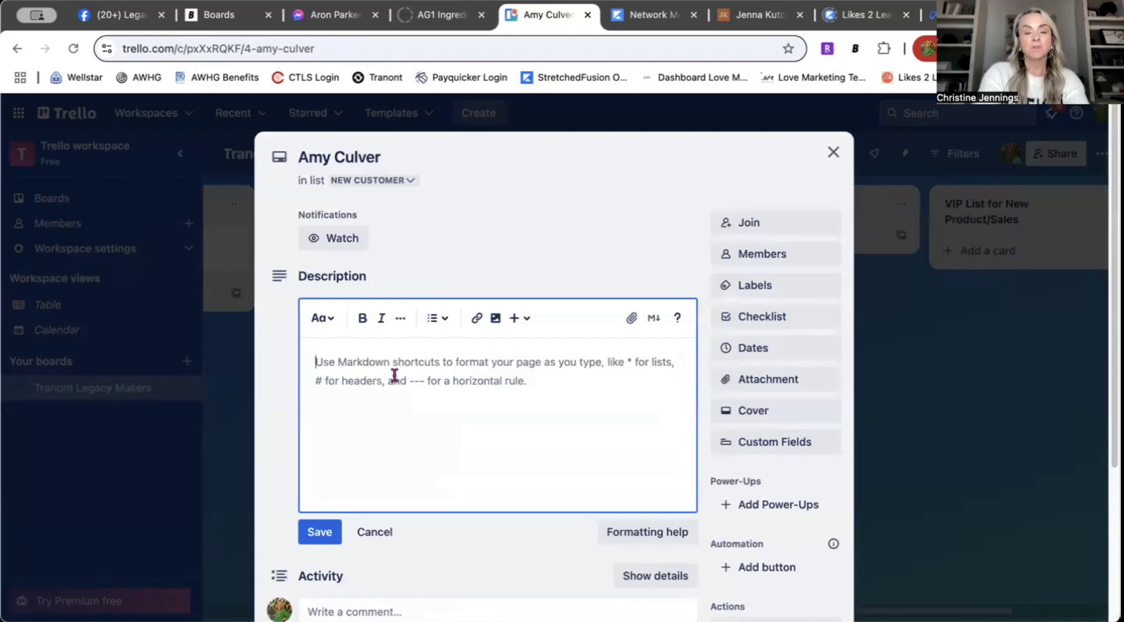
{"action": "type", "text": "Talked about DHS, ordered 1"}
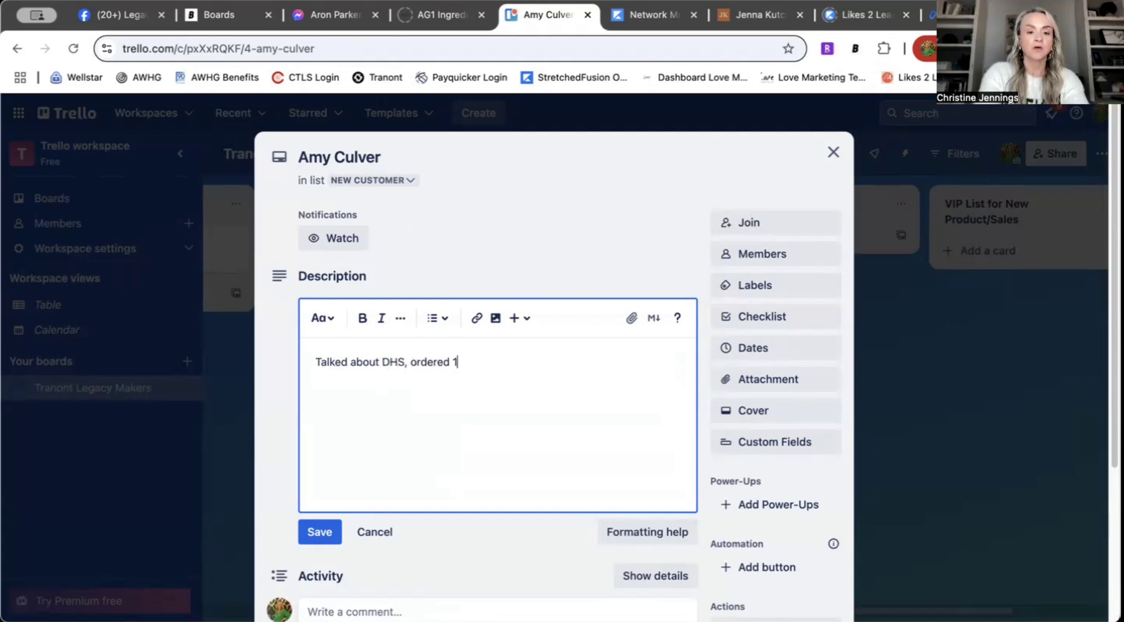
{"action": "type", "text": "/4"}
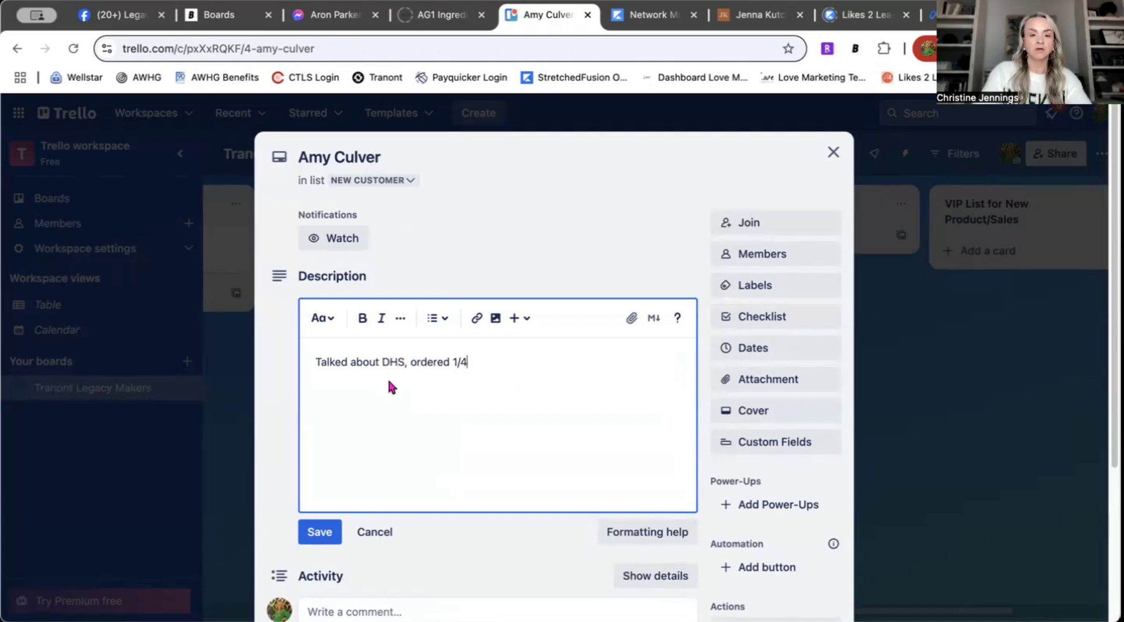
{"action": "type", "text": "/25"}
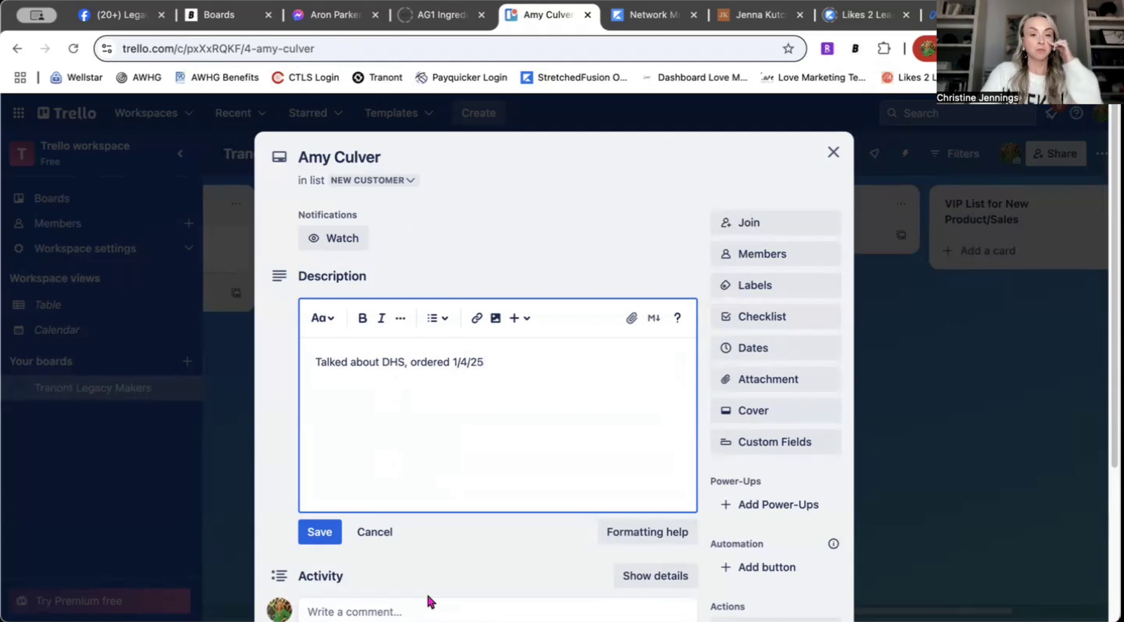
{"action": "left_click", "coordinate": [317, 529]}
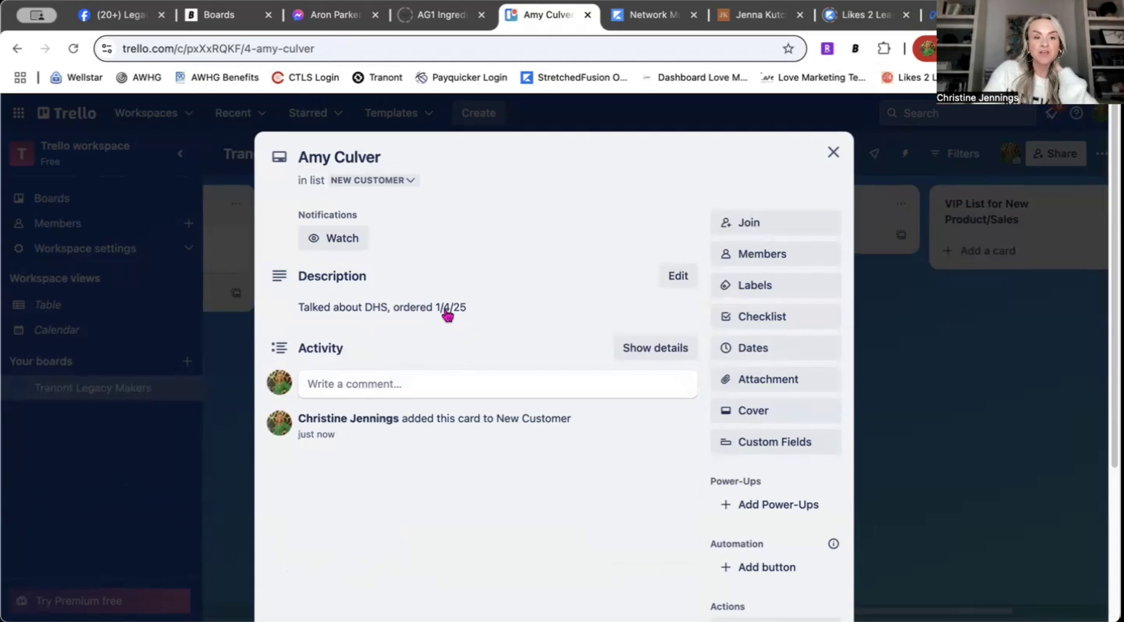
{"action": "left_click", "coordinate": [824, 156]}
Step: Set the card's due date to January 13 and return to the board
{"action": "left_click", "coordinate": [328, 253]}
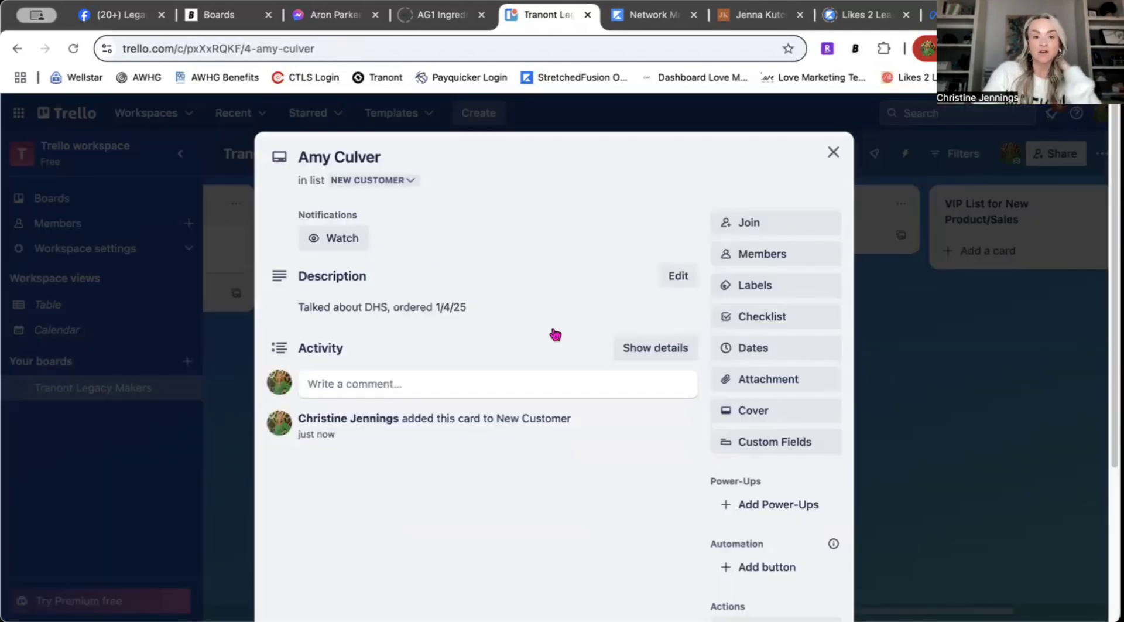
{"action": "left_click", "coordinate": [761, 349]}
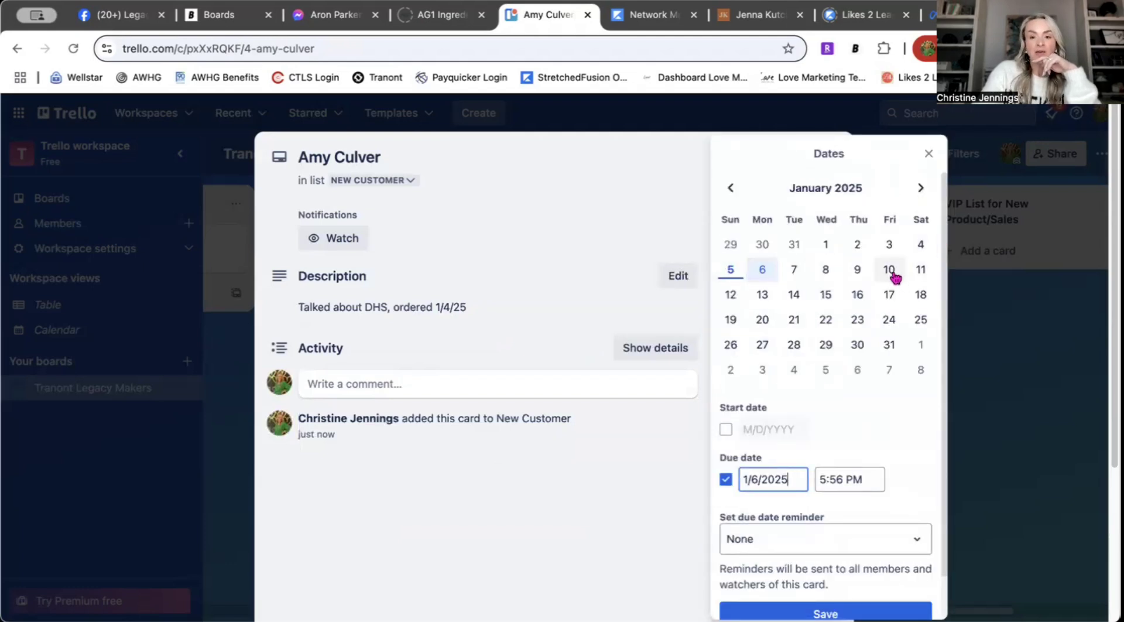
{"action": "left_click", "coordinate": [761, 294]}
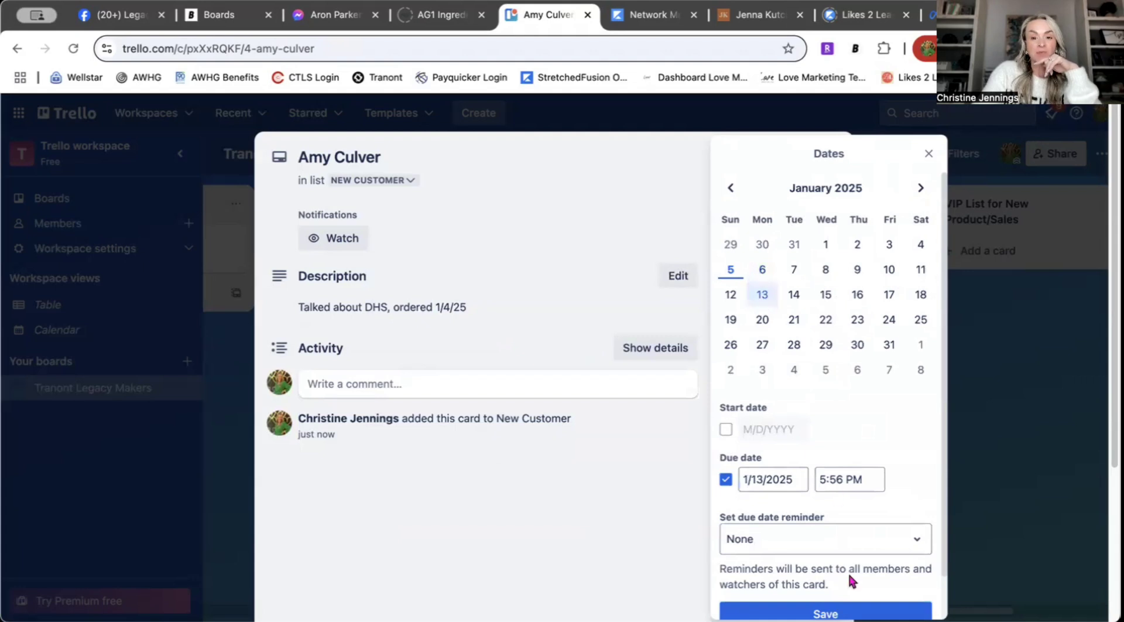
{"action": "left_click", "coordinate": [830, 611]}
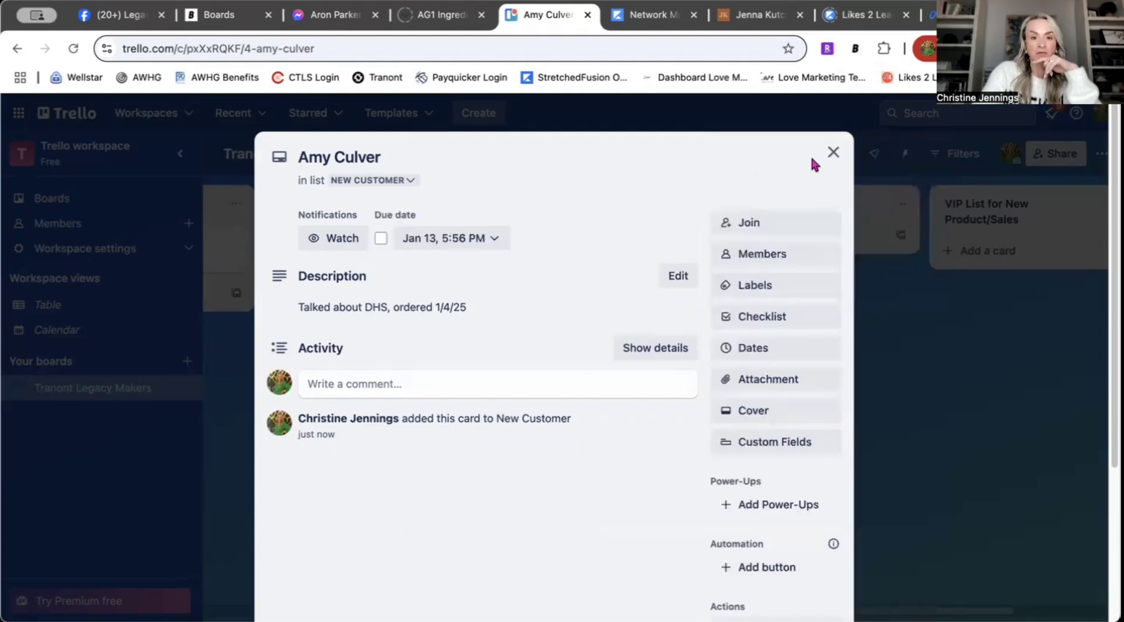
{"action": "left_click", "coordinate": [833, 152]}
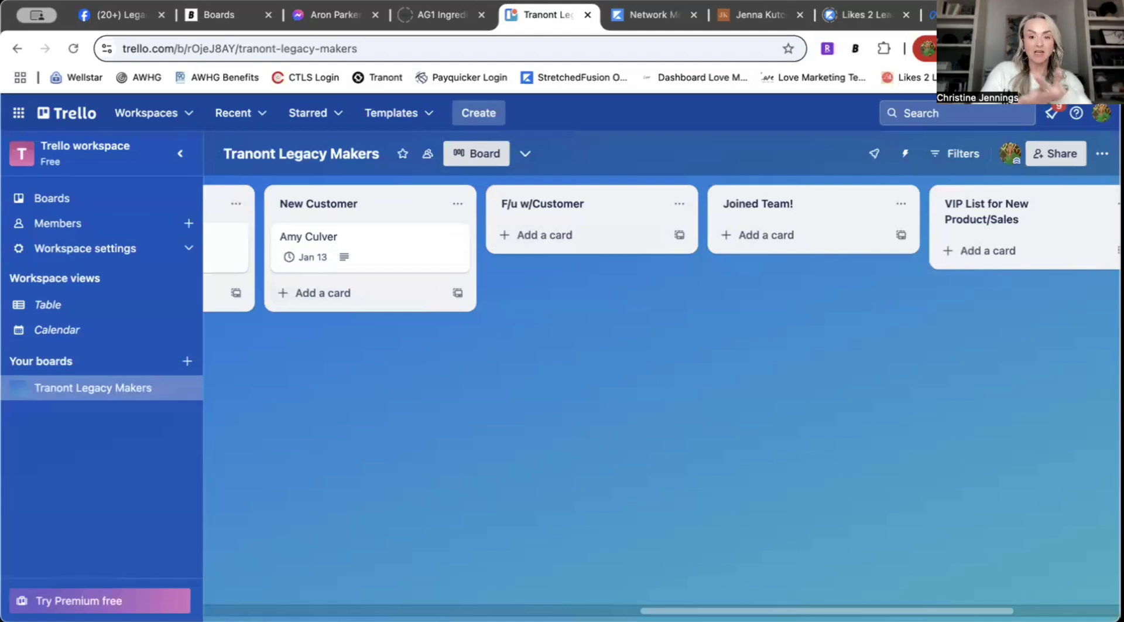
Step: Check the other board views available and dismiss the upgrade offer
{"action": "scroll", "coordinate": [429, 591], "scroll_direction": "left", "scroll_amount": 15}
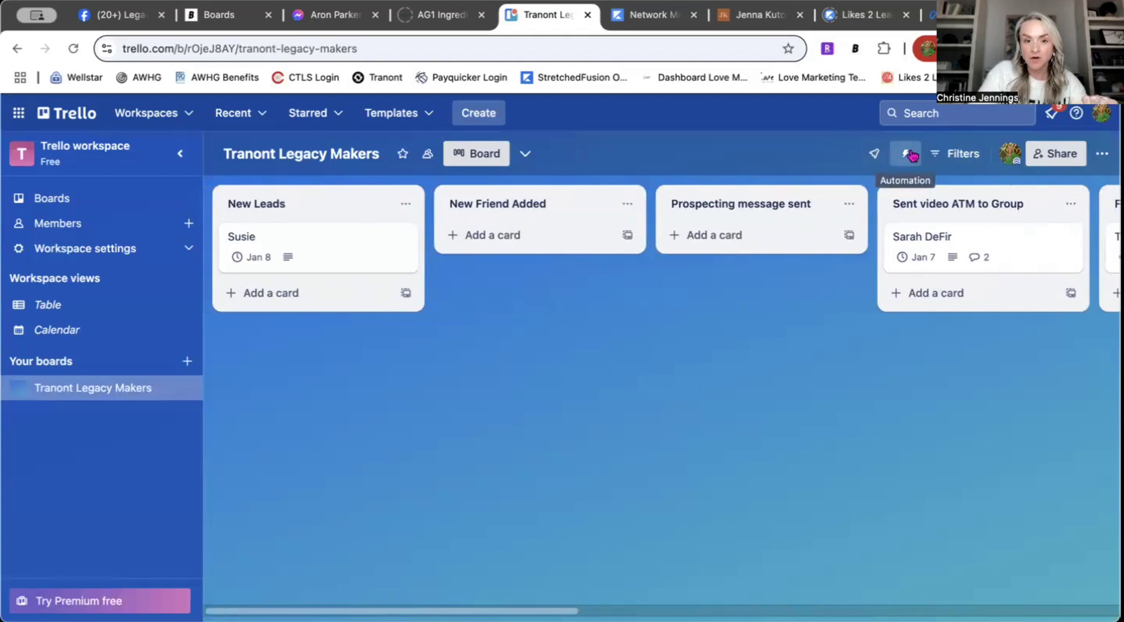
{"action": "left_click", "coordinate": [526, 153]}
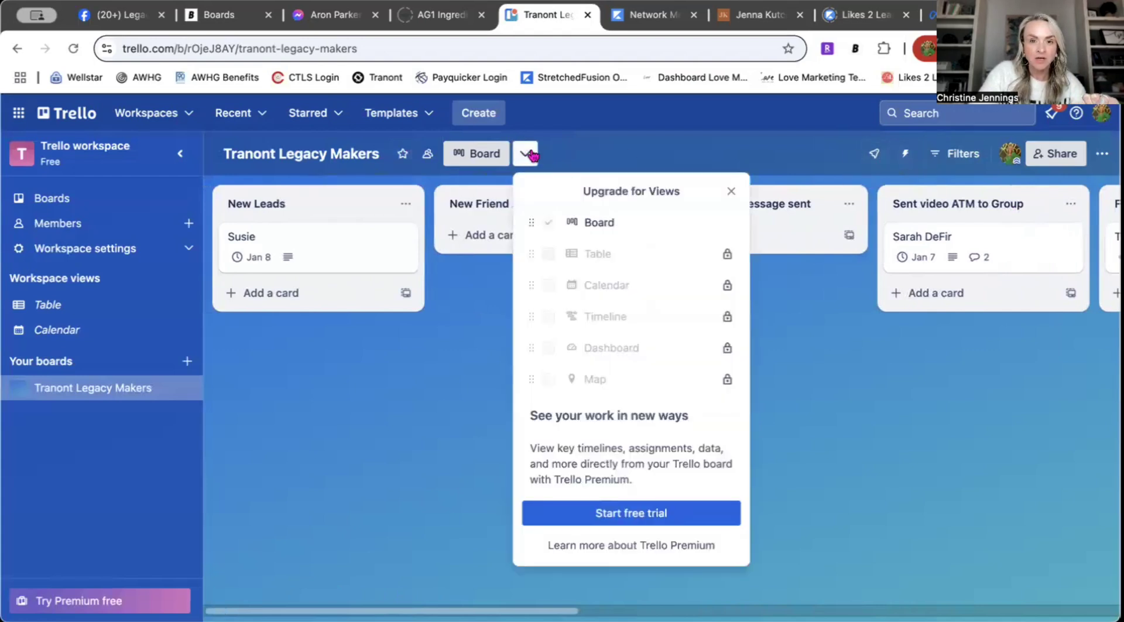
{"action": "left_click", "coordinate": [732, 142]}
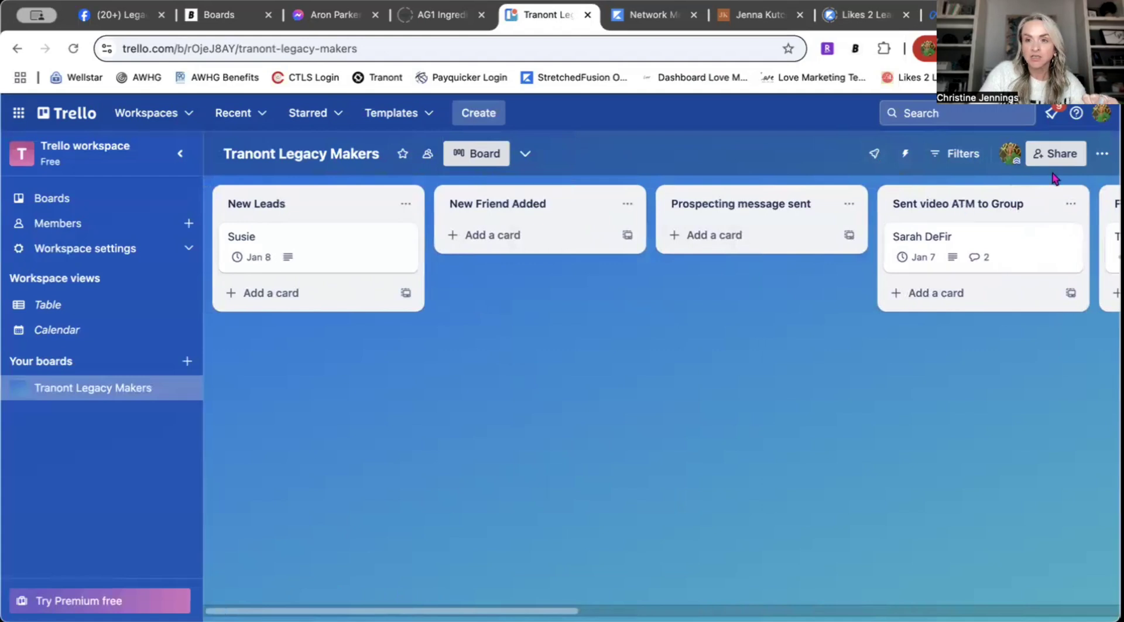
Step: Add the 'Calendar, Timeline, Time Tracking by Planyway' Power-Up to the board
{"action": "left_click", "coordinate": [1102, 153]}
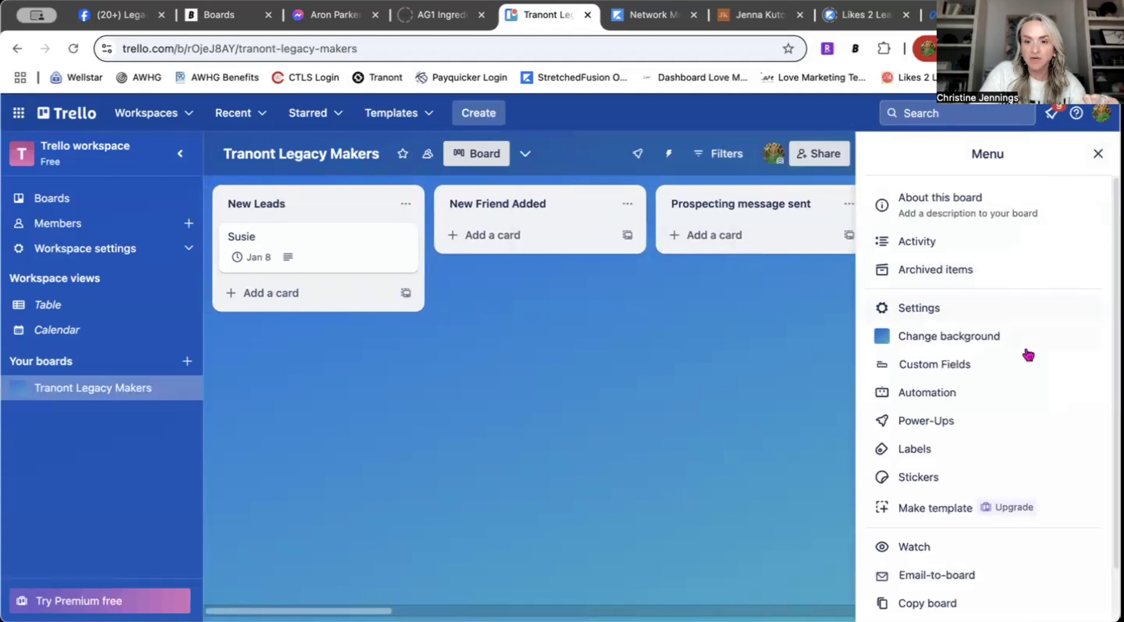
{"action": "left_click", "coordinate": [937, 422]}
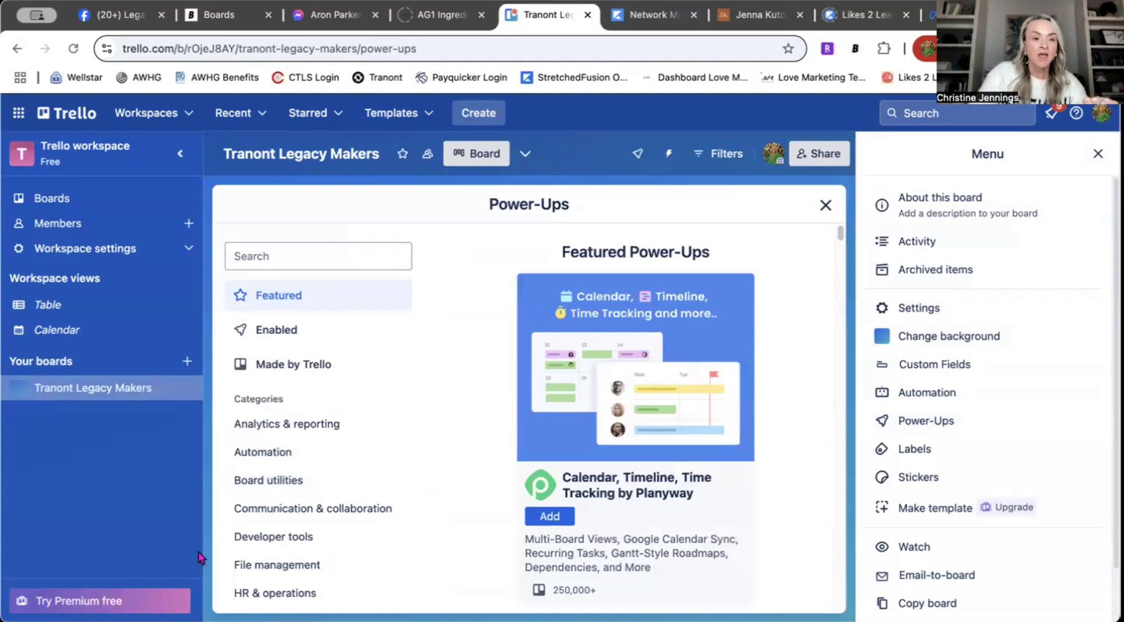
{"action": "scroll", "coordinate": [329, 509], "scroll_direction": "down", "scroll_amount": 4}
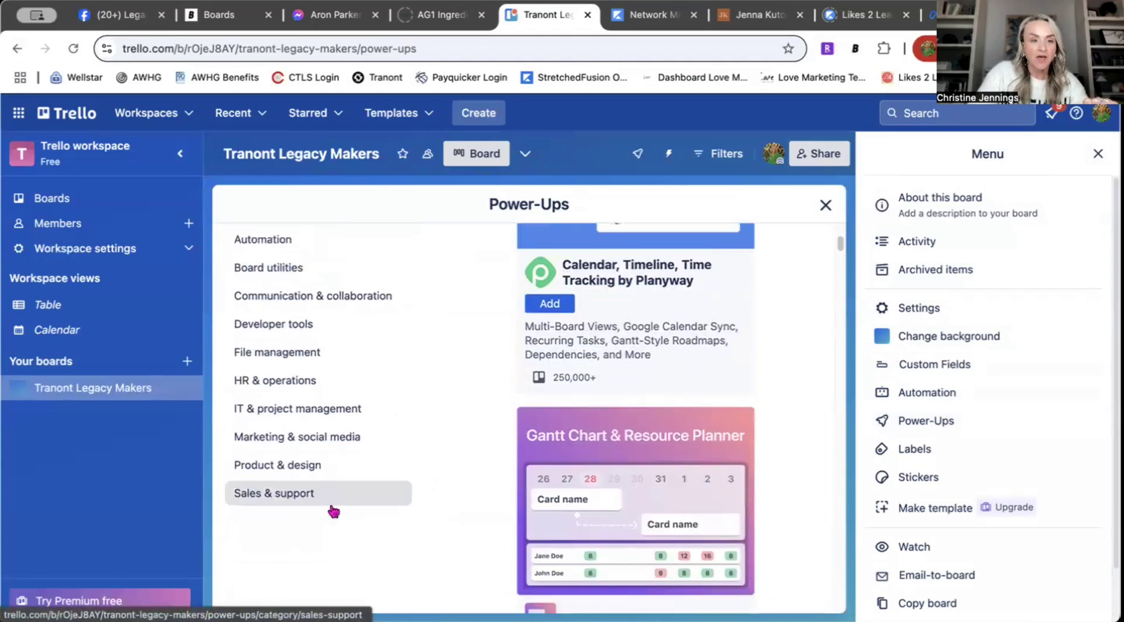
{"action": "scroll", "coordinate": [333, 510], "scroll_direction": "up", "scroll_amount": 4}
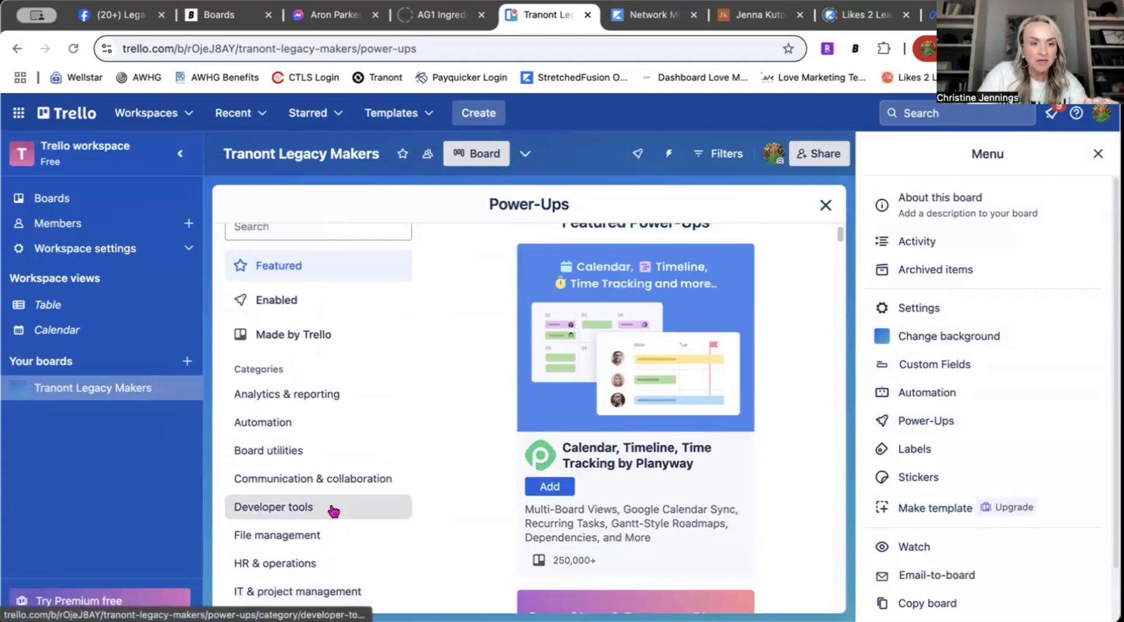
{"action": "scroll", "coordinate": [333, 511], "scroll_direction": "up", "scroll_amount": 1}
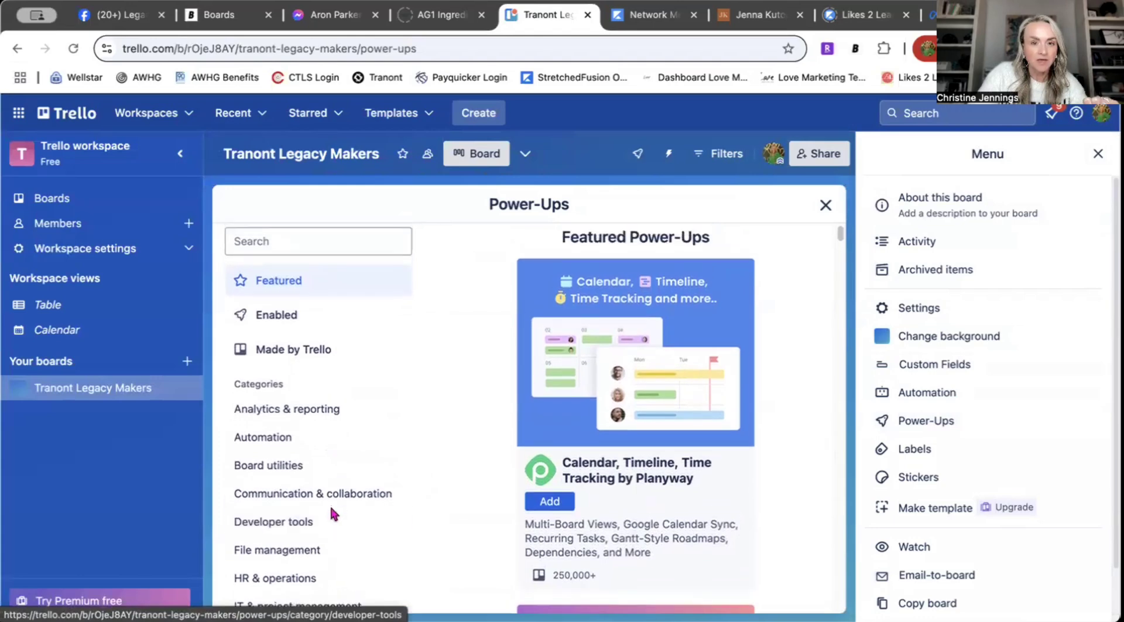
{"action": "scroll", "coordinate": [334, 511], "scroll_direction": "down", "scroll_amount": 1}
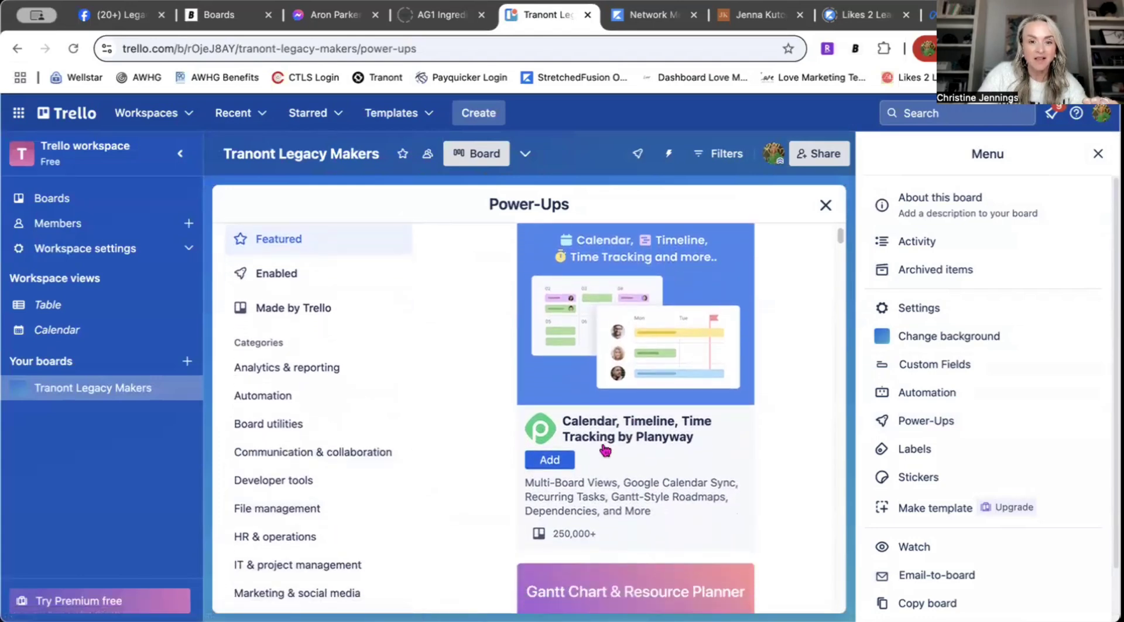
{"action": "left_click", "coordinate": [550, 460]}
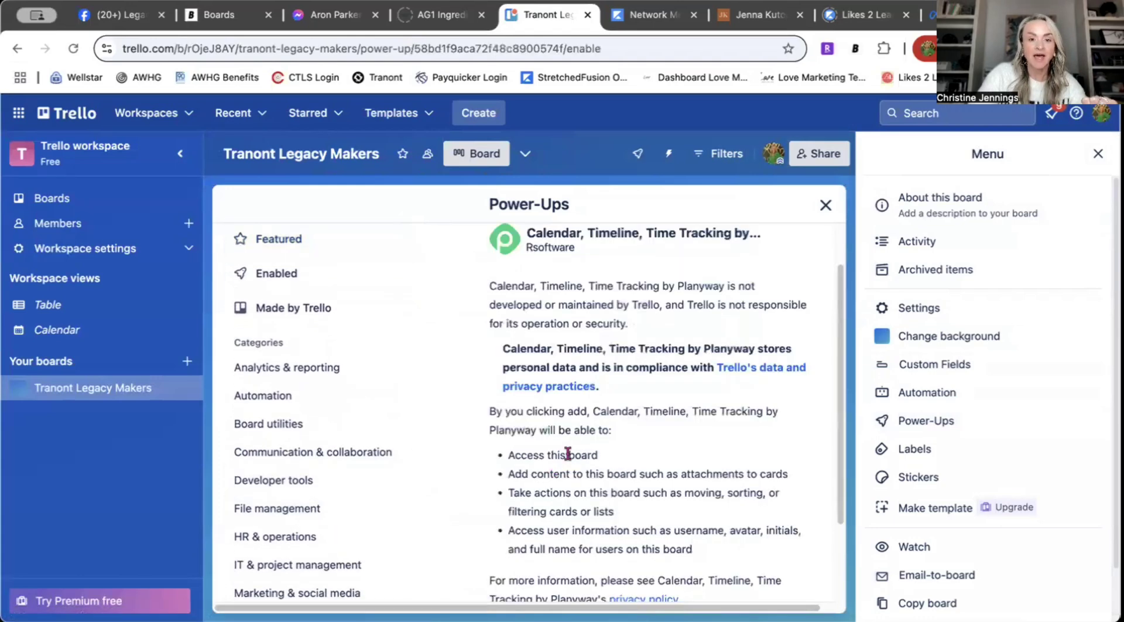
{"action": "scroll", "coordinate": [609, 445], "scroll_direction": "down", "scroll_amount": 1}
{"action": "scroll", "coordinate": [609, 446], "scroll_direction": "down", "scroll_amount": 2}
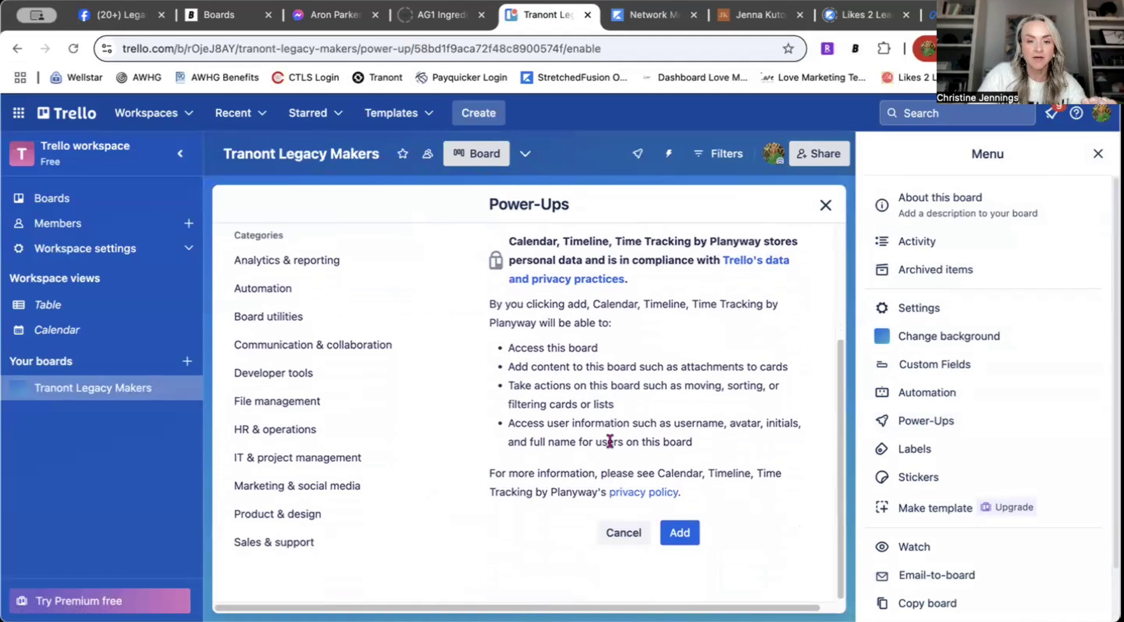
{"action": "left_click", "coordinate": [682, 533]}
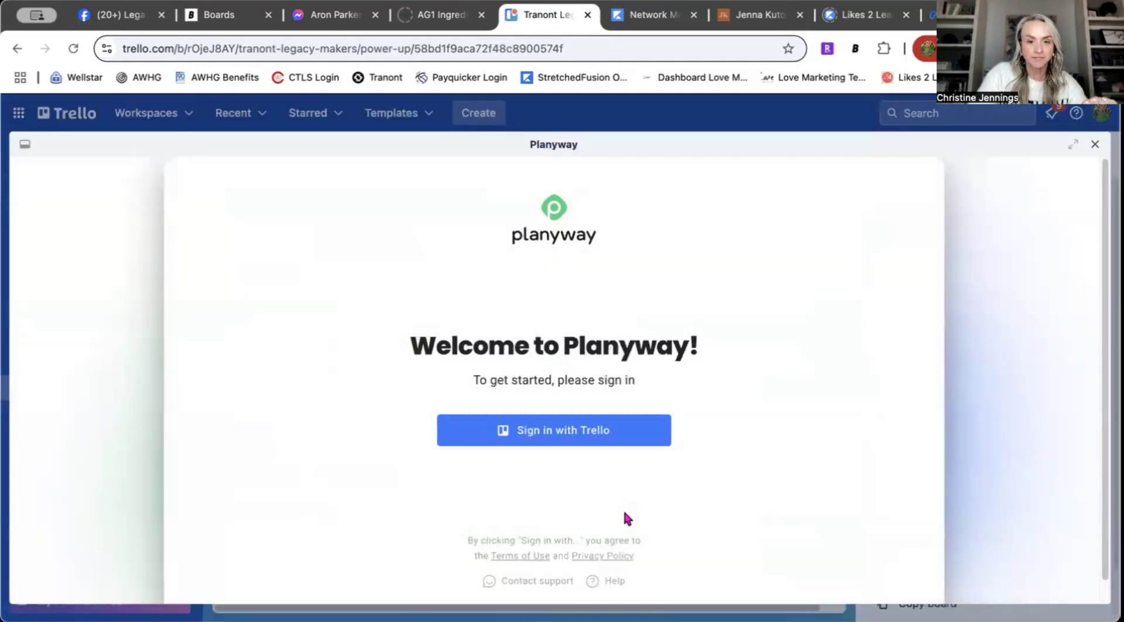
Step: Sign in with Trello, pick Team calendar and Team member role, and connect Tranont Legacy Makers
{"action": "left_click", "coordinate": [571, 437]}
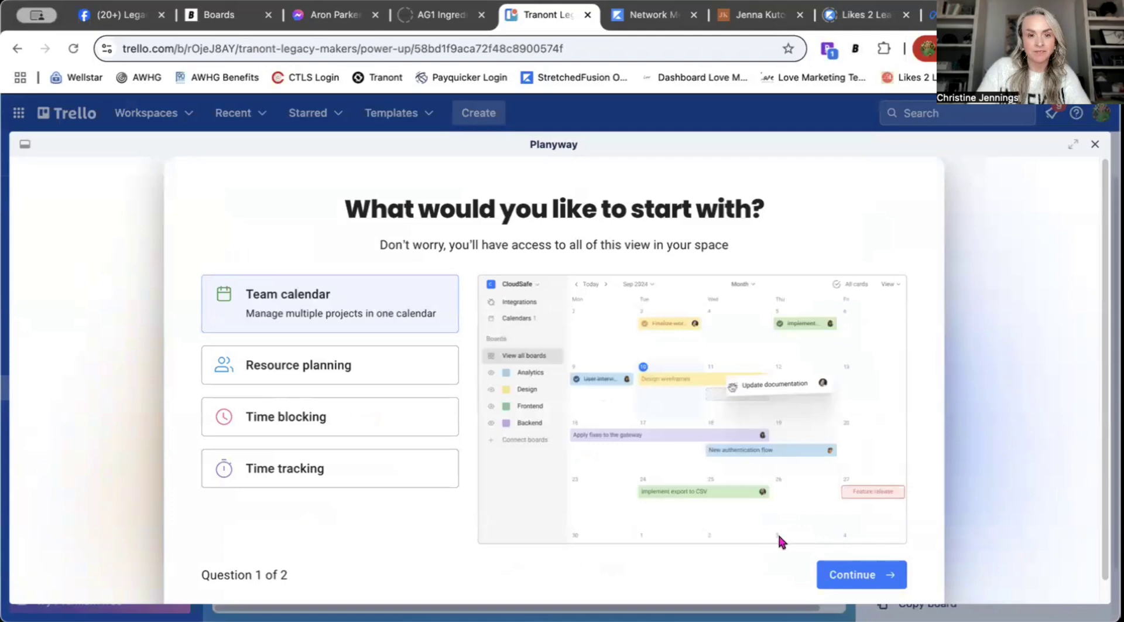
{"action": "scroll", "coordinate": [783, 520], "scroll_direction": "down", "scroll_amount": 1}
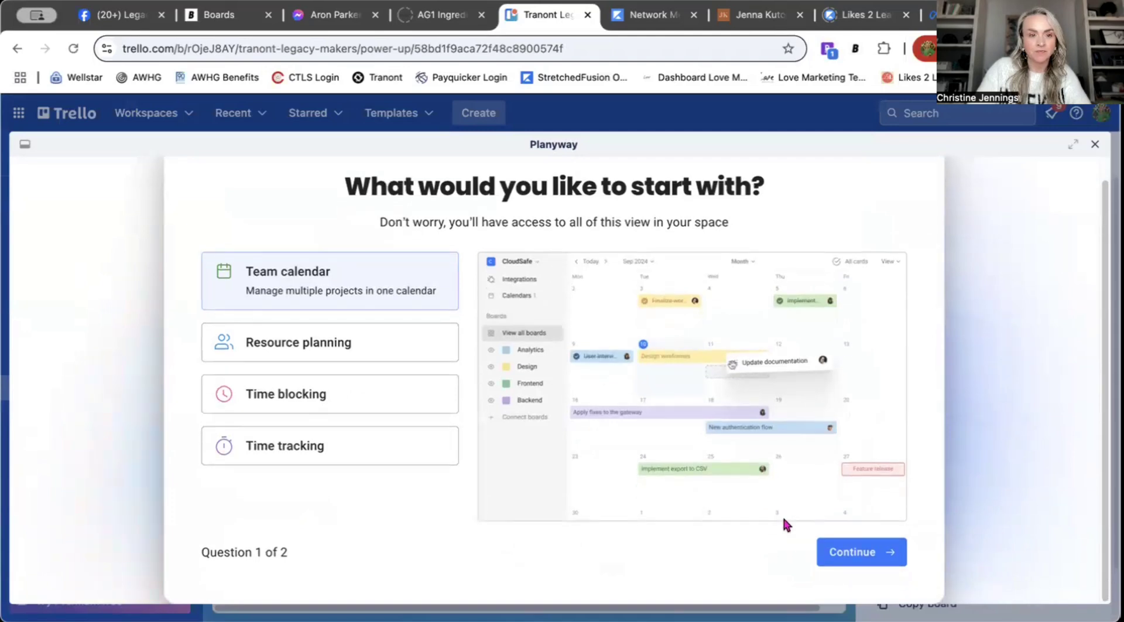
{"action": "left_click", "coordinate": [866, 561]}
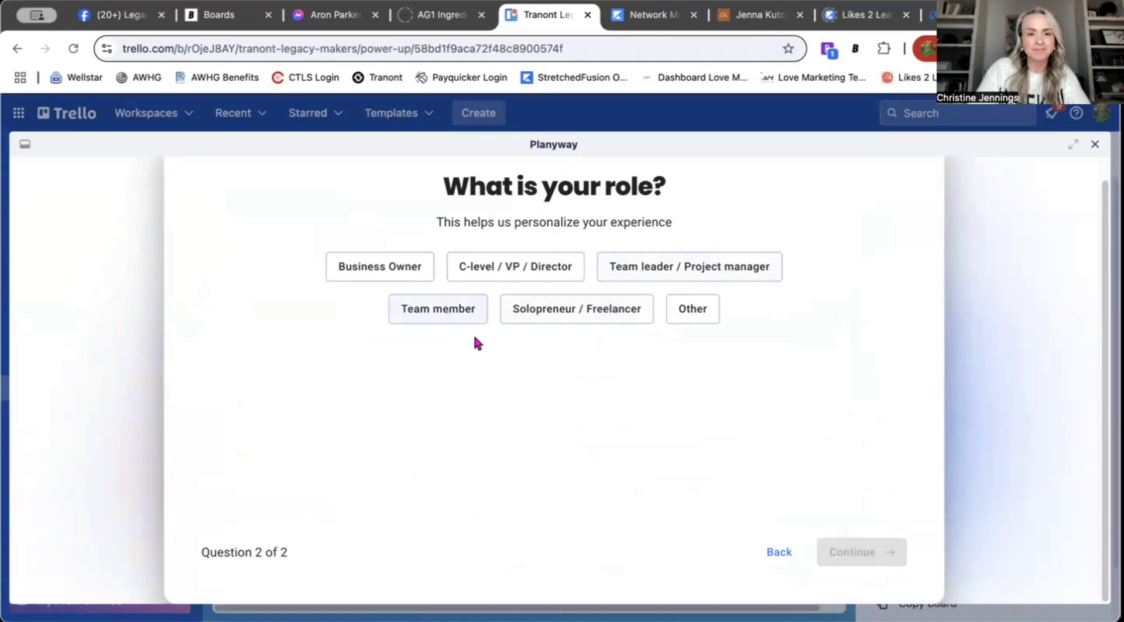
{"action": "left_click", "coordinate": [467, 315]}
{"action": "left_click", "coordinate": [872, 545]}
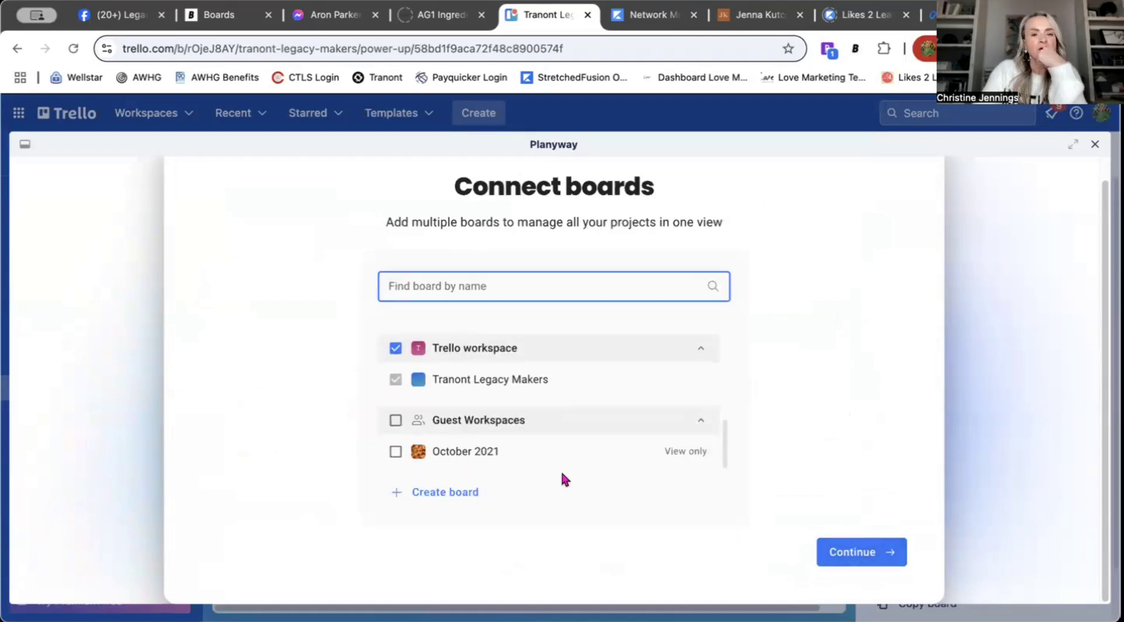
{"action": "scroll", "coordinate": [539, 418], "scroll_direction": "up", "scroll_amount": 5}
{"action": "scroll", "coordinate": [539, 418], "scroll_direction": "up", "scroll_amount": 3}
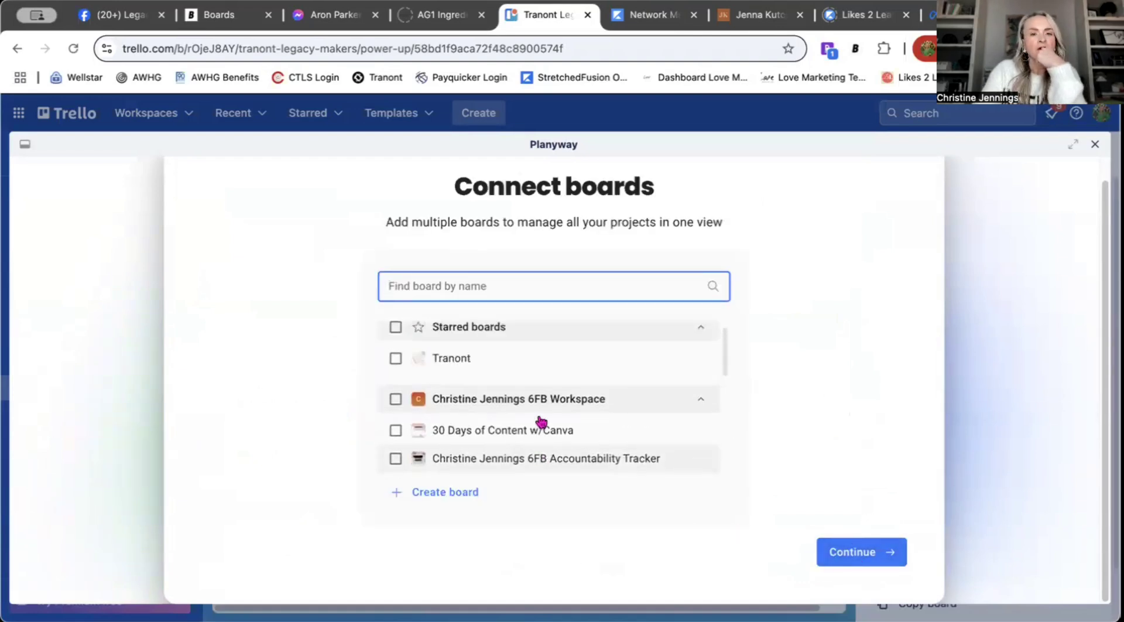
{"action": "scroll", "coordinate": [539, 418], "scroll_direction": "down", "scroll_amount": 10}
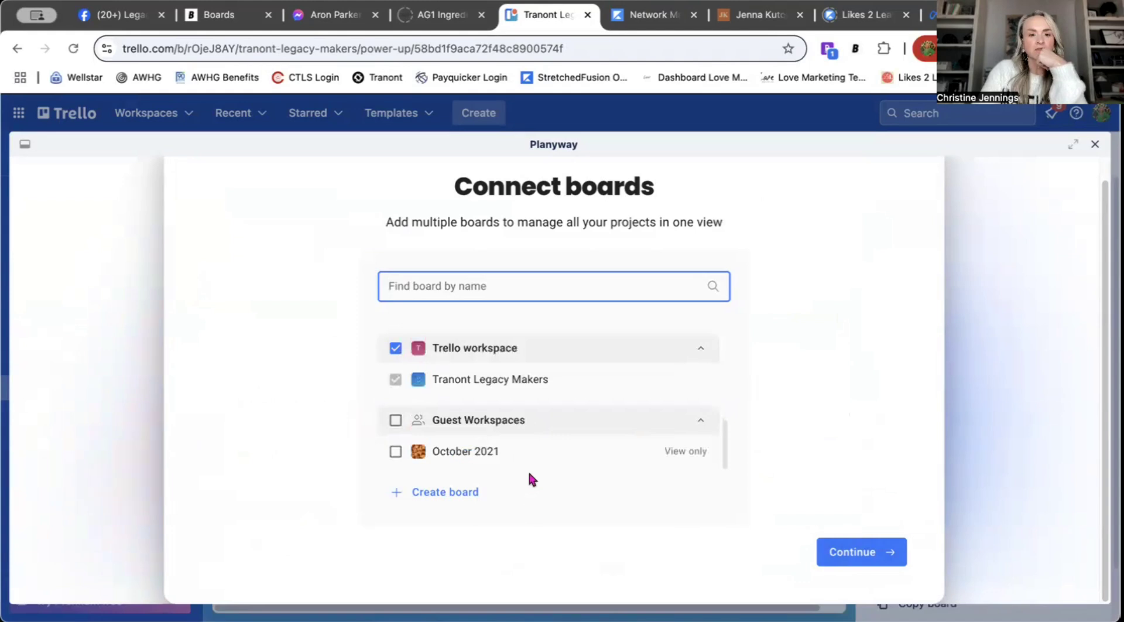
{"action": "left_click", "coordinate": [861, 554]}
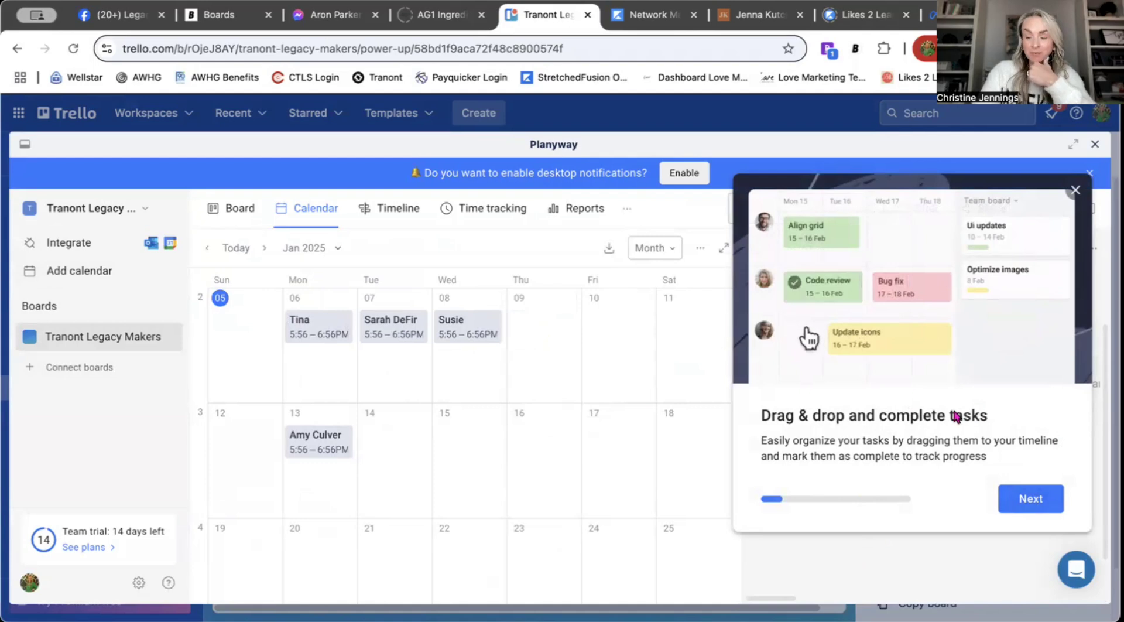
Step: Step through all onboarding tour tips and close the final 'You're all set' dialog
{"action": "left_click", "coordinate": [1019, 498]}
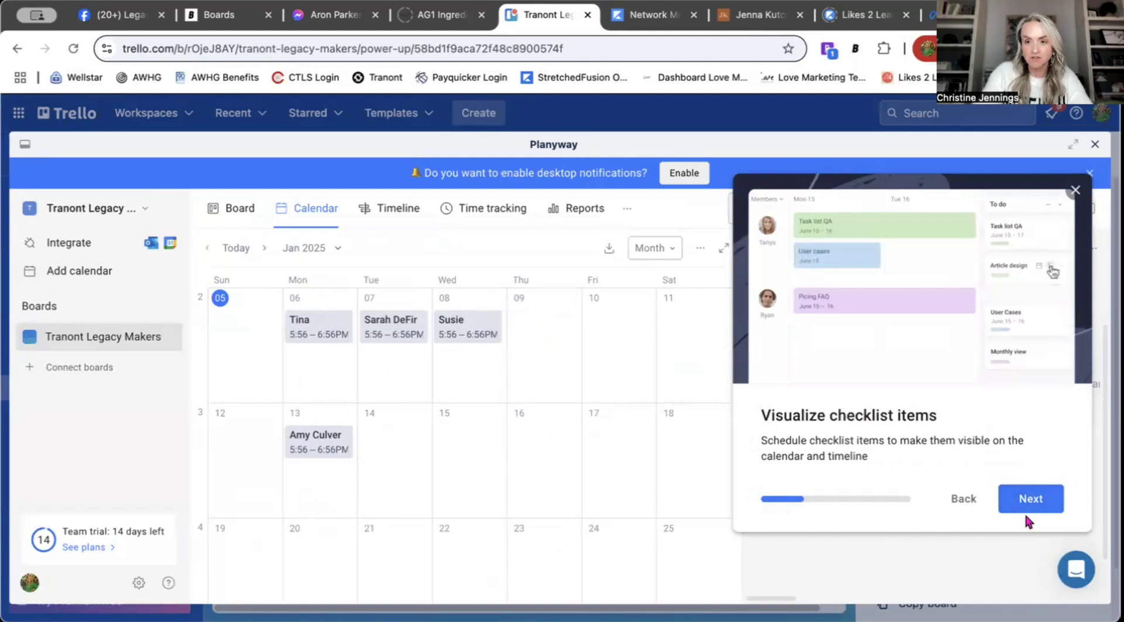
{"action": "left_click", "coordinate": [1019, 499]}
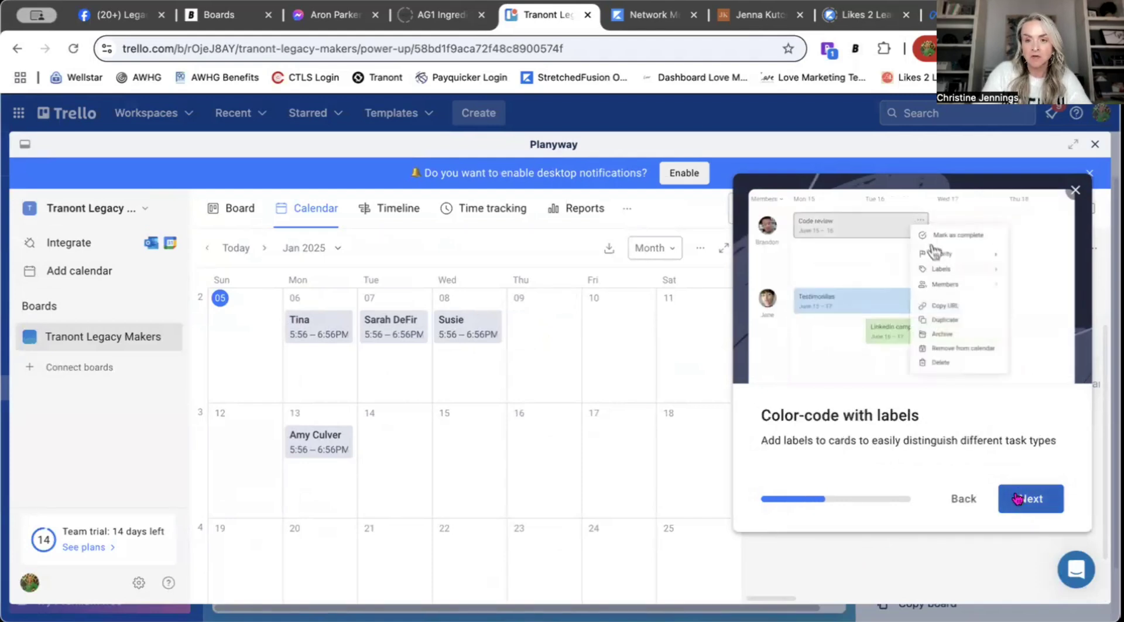
{"action": "left_click", "coordinate": [1018, 498]}
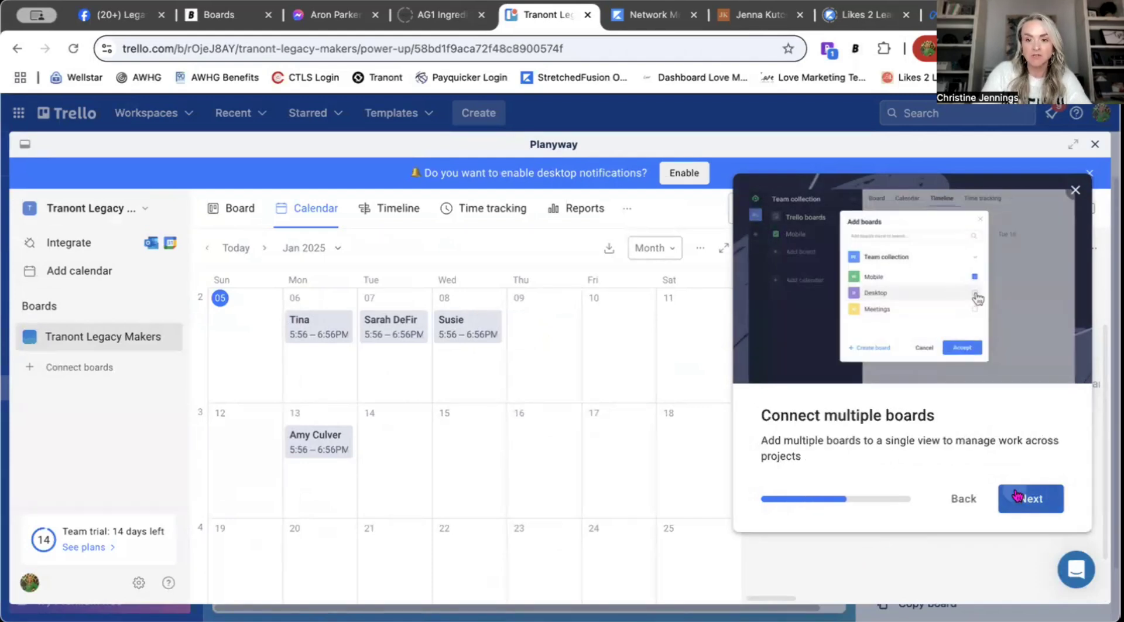
{"action": "left_click", "coordinate": [1017, 497]}
{"action": "left_click", "coordinate": [1017, 498]}
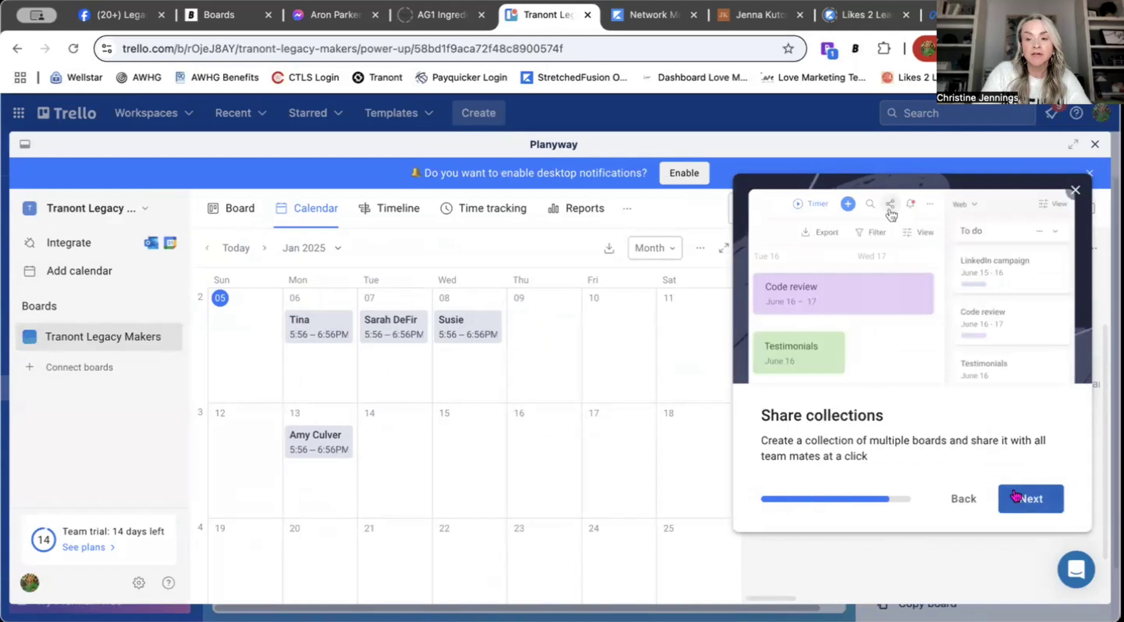
{"action": "left_click", "coordinate": [1016, 496]}
{"action": "left_click", "coordinate": [1014, 494]}
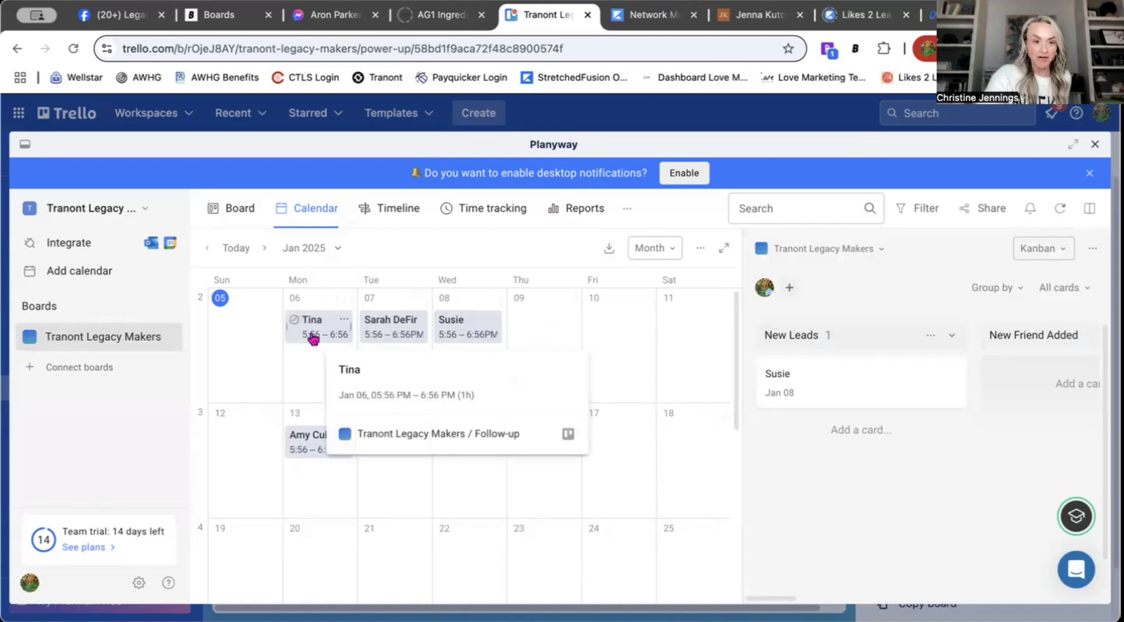
{"action": "mouse_move", "coordinate": [323, 334]}
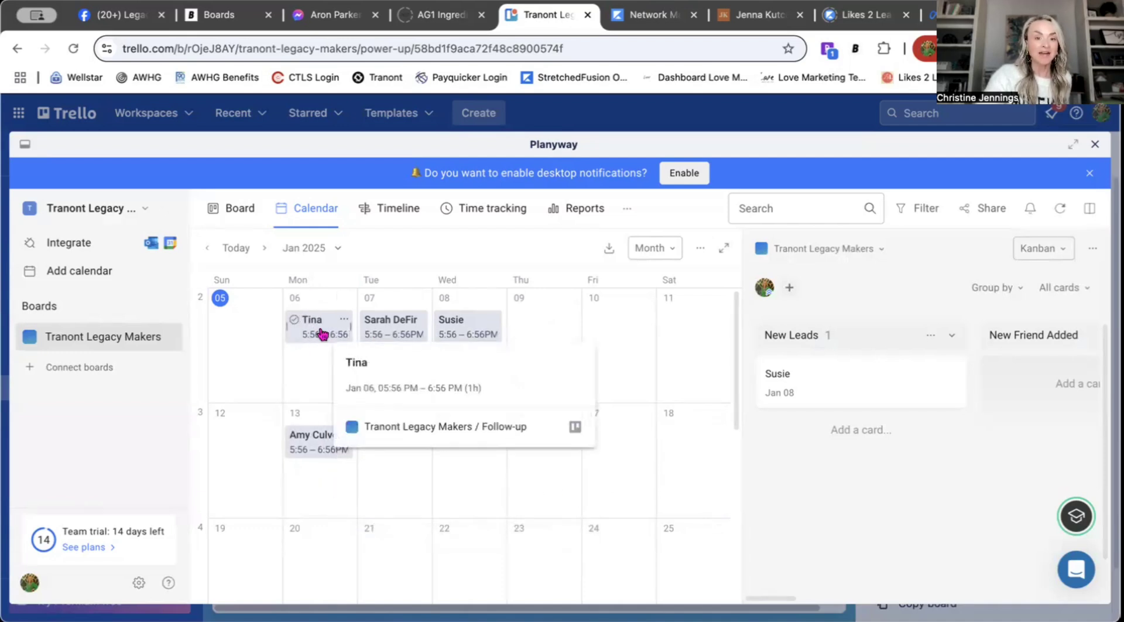
{"action": "mouse_move", "coordinate": [382, 336]}
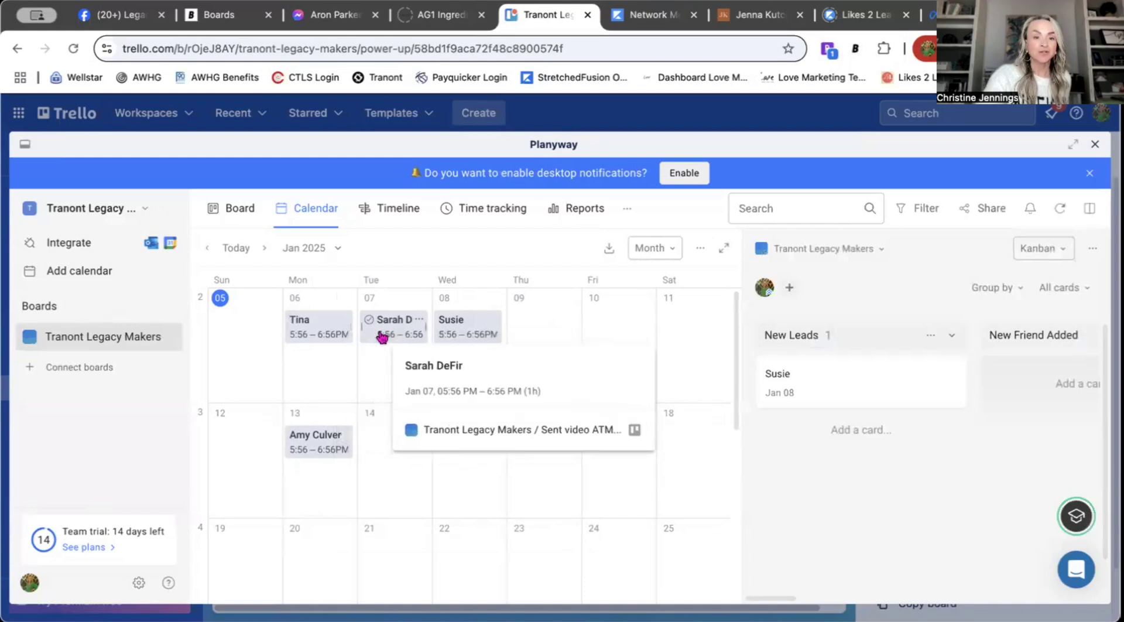
{"action": "mouse_move", "coordinate": [454, 336]}
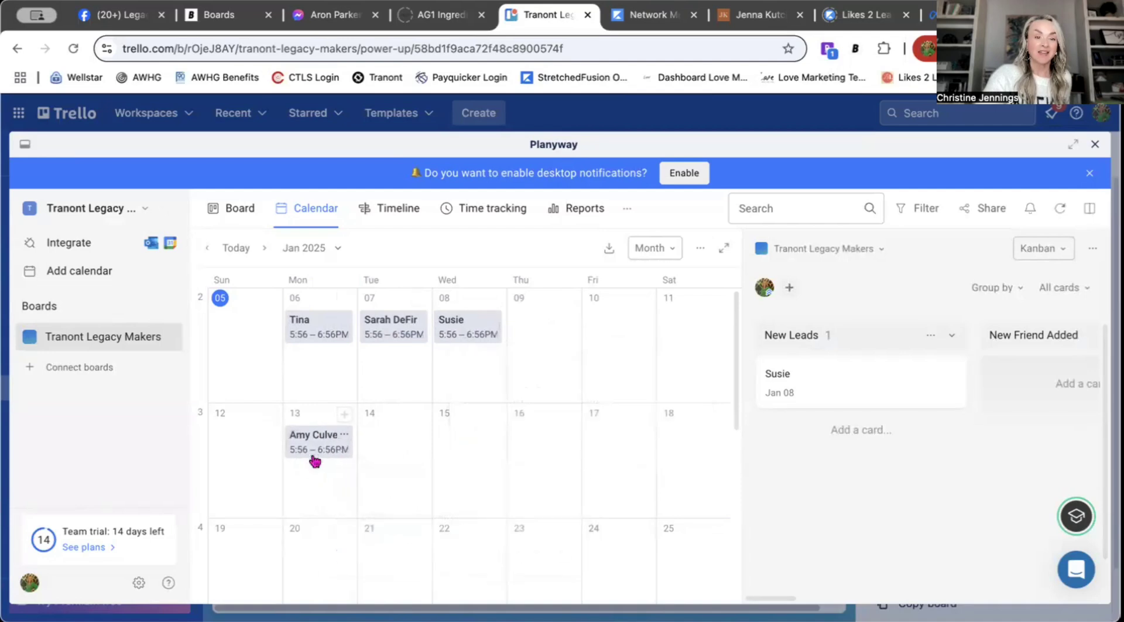
{"action": "mouse_move", "coordinate": [316, 450]}
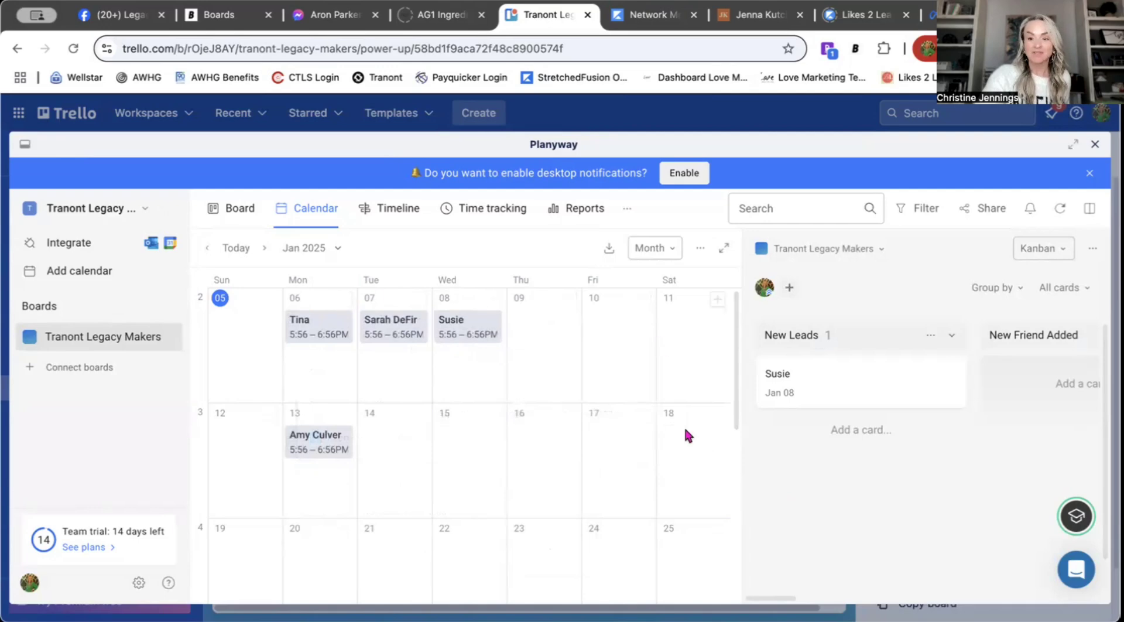
{"action": "left_click", "coordinate": [313, 330]}
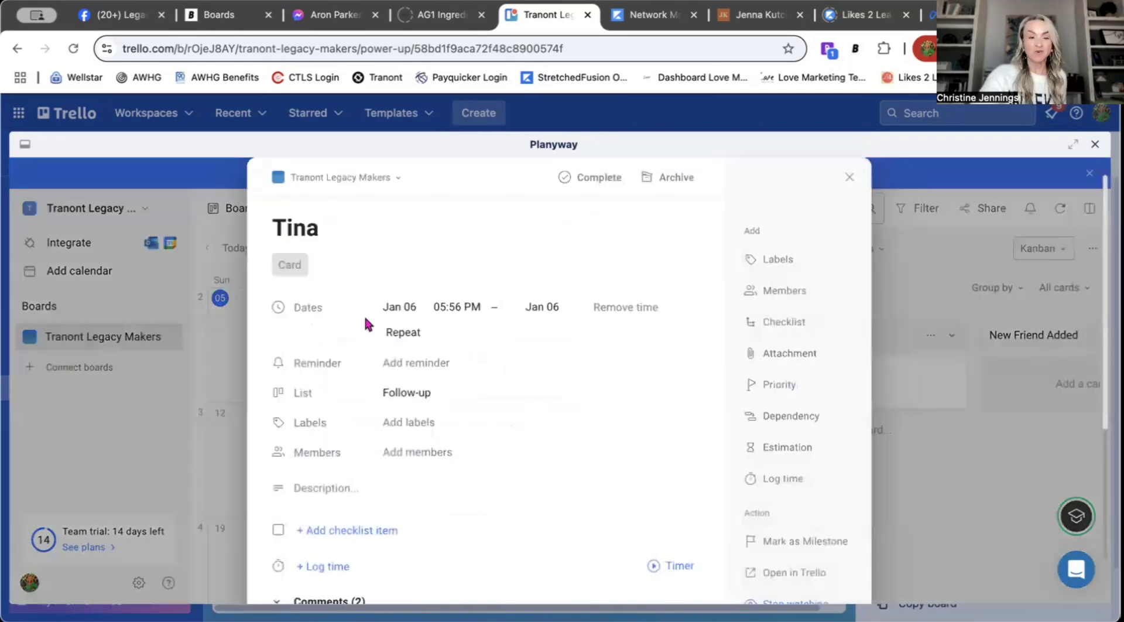
Step: Comment on the Follow-up lead's card asking whether they are ready to get started
{"action": "scroll", "coordinate": [409, 381], "scroll_direction": "down", "scroll_amount": 2}
{"action": "scroll", "coordinate": [434, 389], "scroll_direction": "down", "scroll_amount": 4}
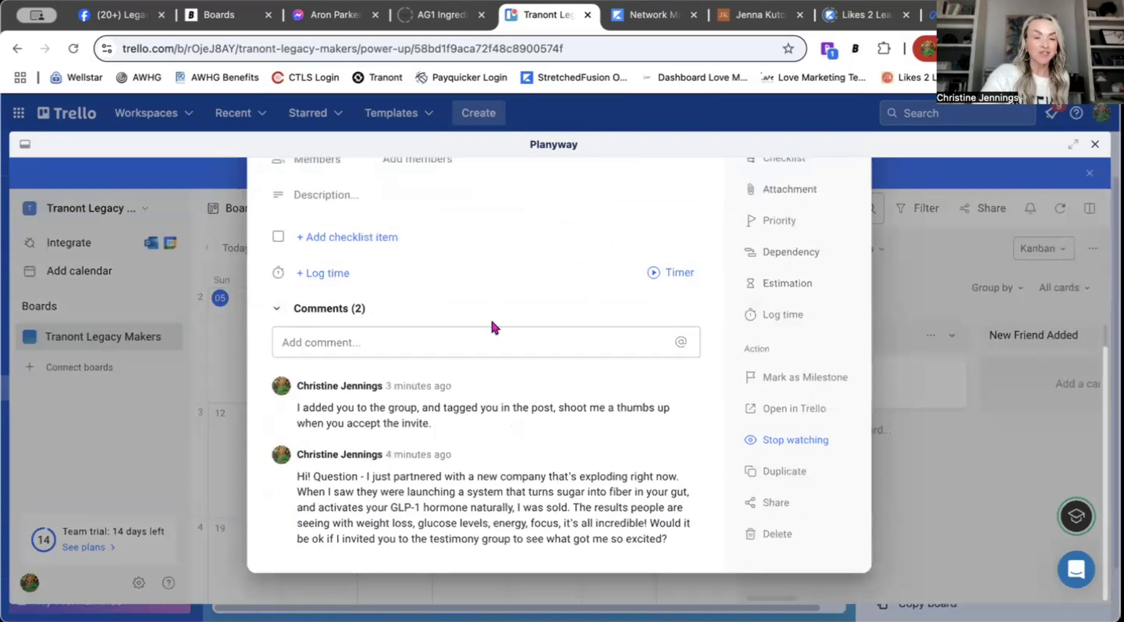
{"action": "scroll", "coordinate": [421, 352], "scroll_direction": "up", "scroll_amount": 5}
{"action": "scroll", "coordinate": [332, 315], "scroll_direction": "down", "scroll_amount": 5}
{"action": "left_click", "coordinate": [368, 341]}
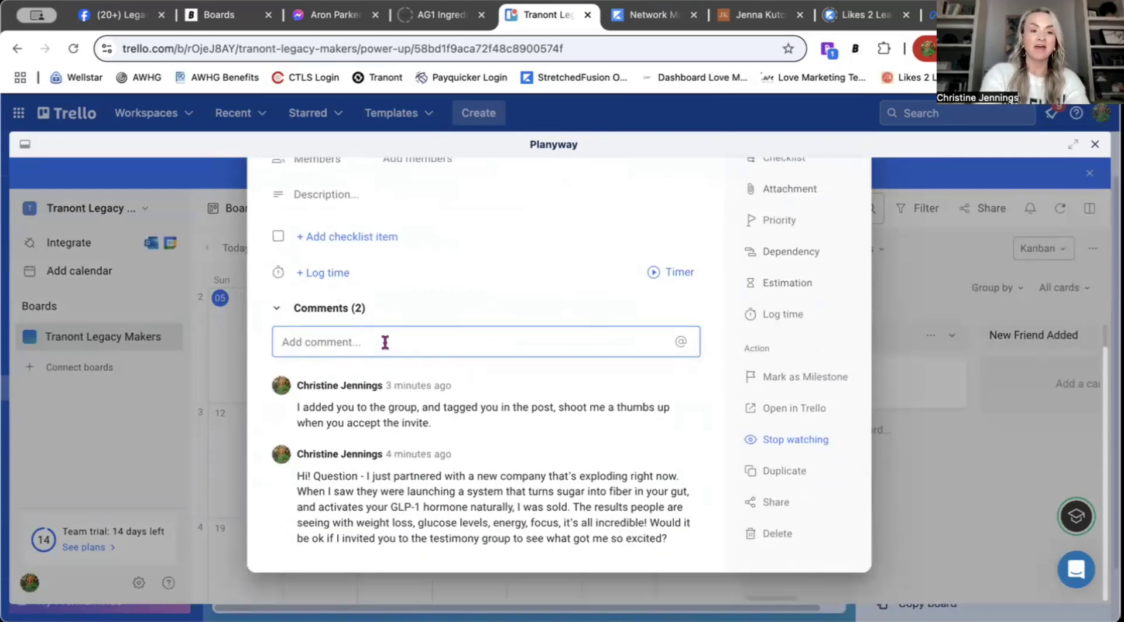
{"action": "type", "text": "Q"}
{"action": "key", "text": "BackSpace"}
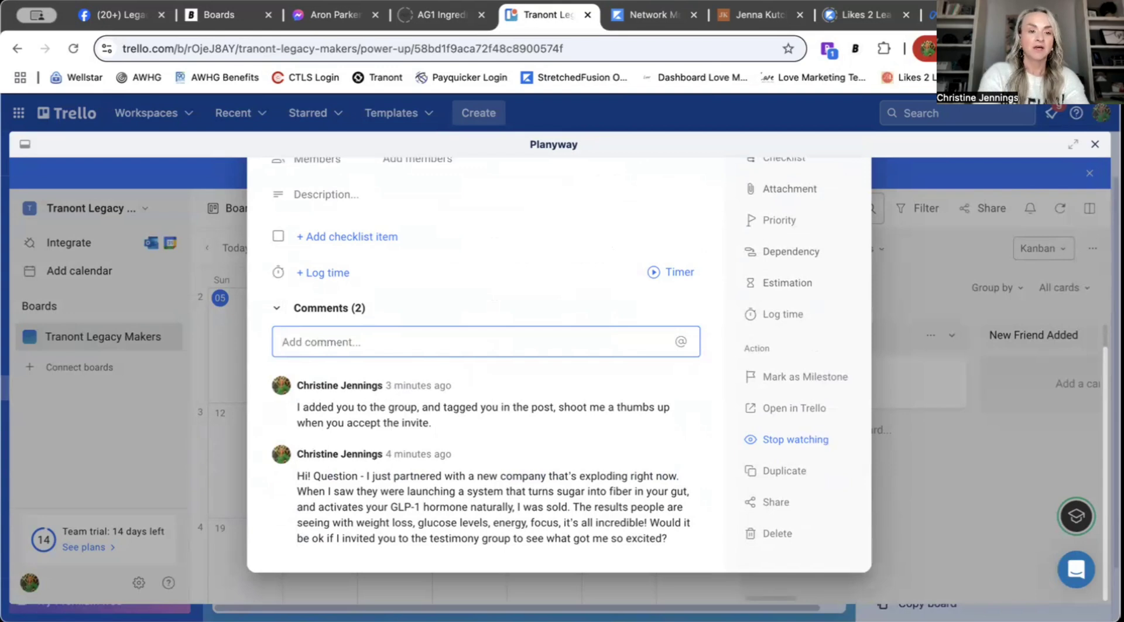
{"action": "type", "text": "What questions do"}
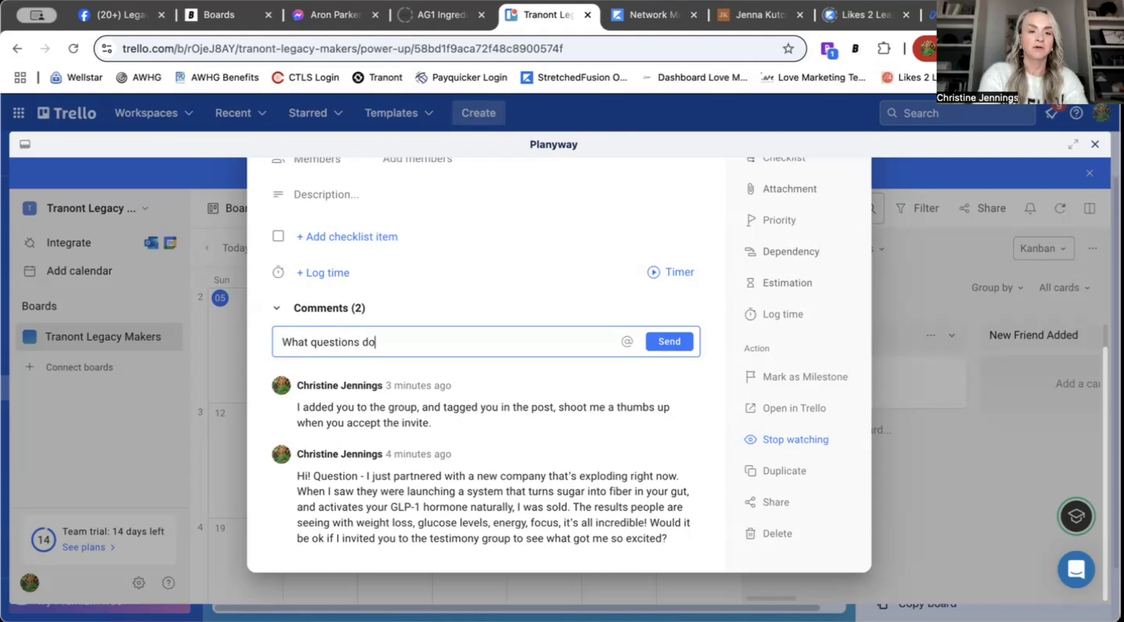
{"action": "type", "text": "have, are you ready to get started?"}
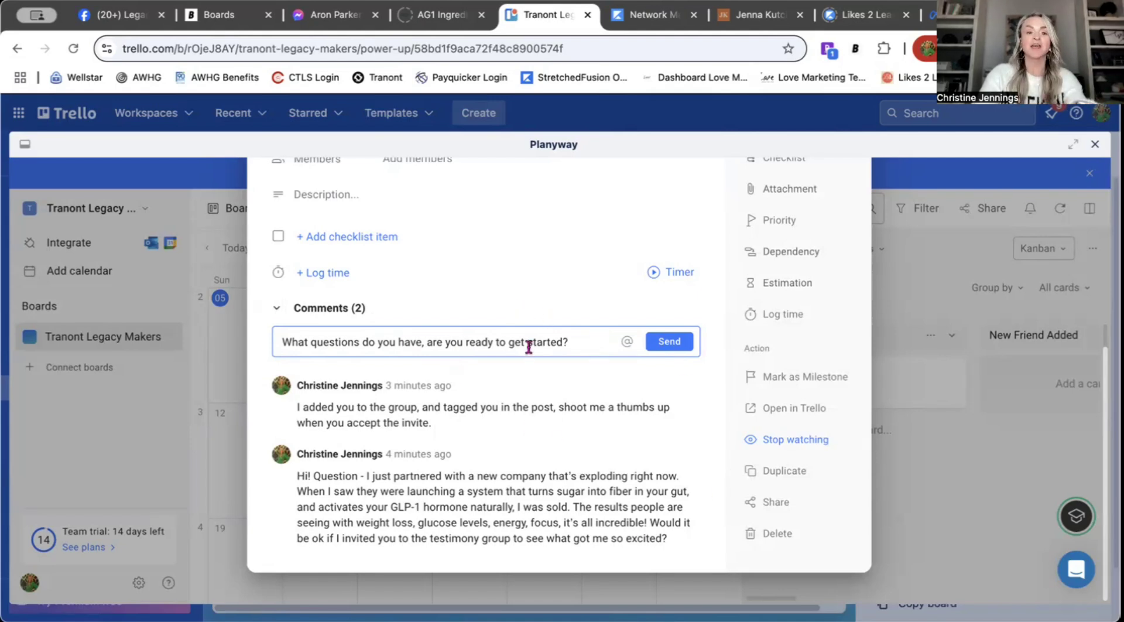
{"action": "left_click", "coordinate": [671, 343]}
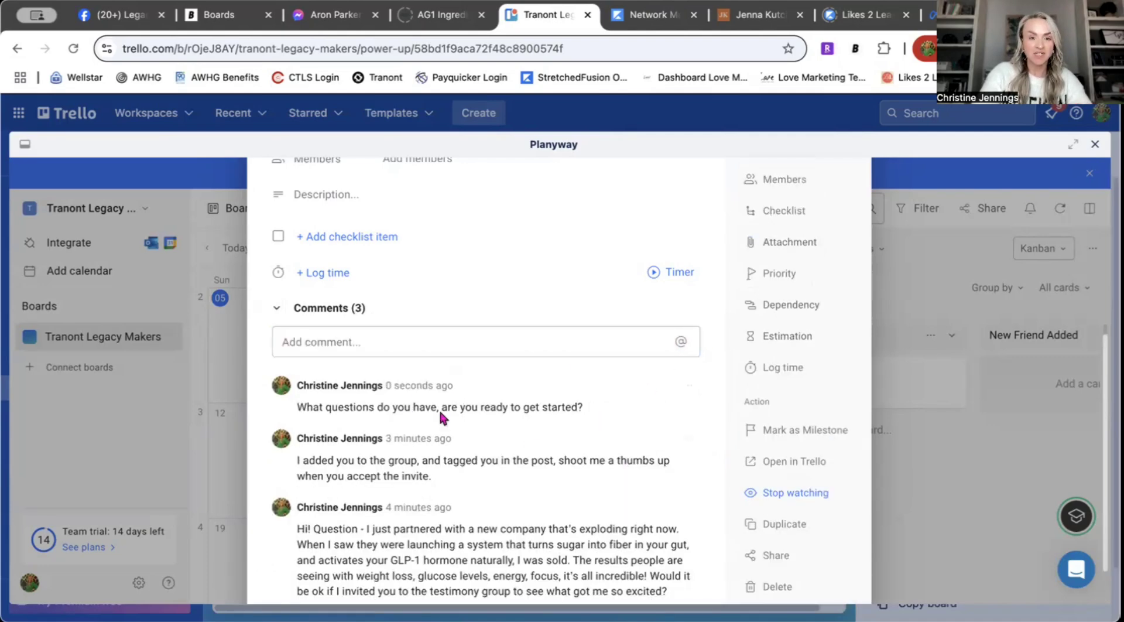
Step: Move the card's start date from January 6 to January 8
{"action": "scroll", "coordinate": [439, 409], "scroll_direction": "up", "scroll_amount": 5}
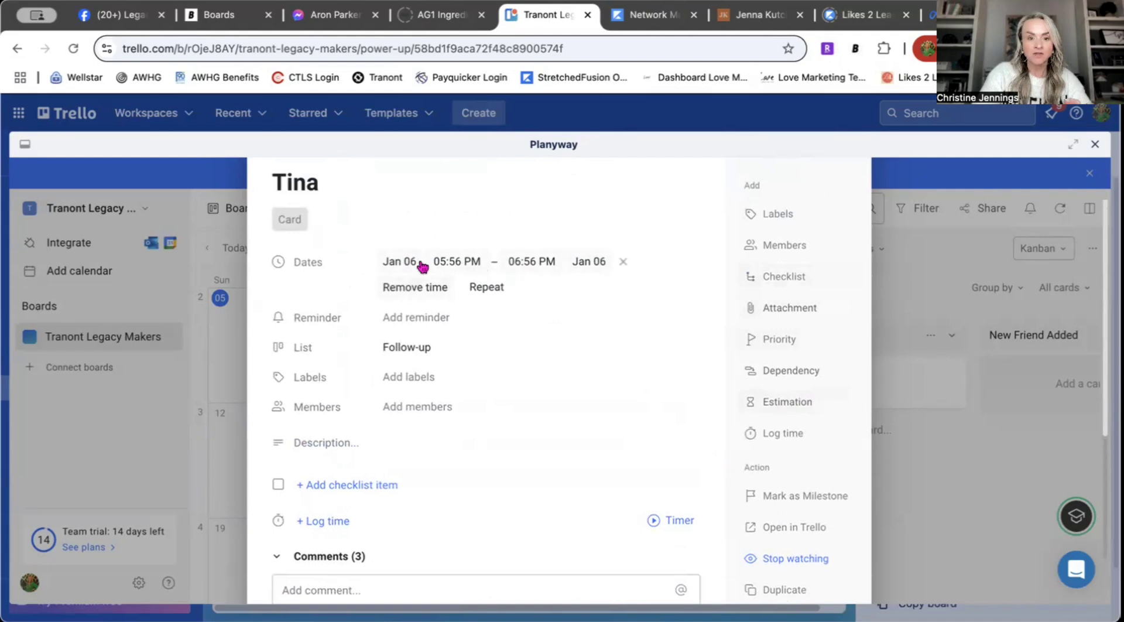
{"action": "left_click", "coordinate": [399, 261]}
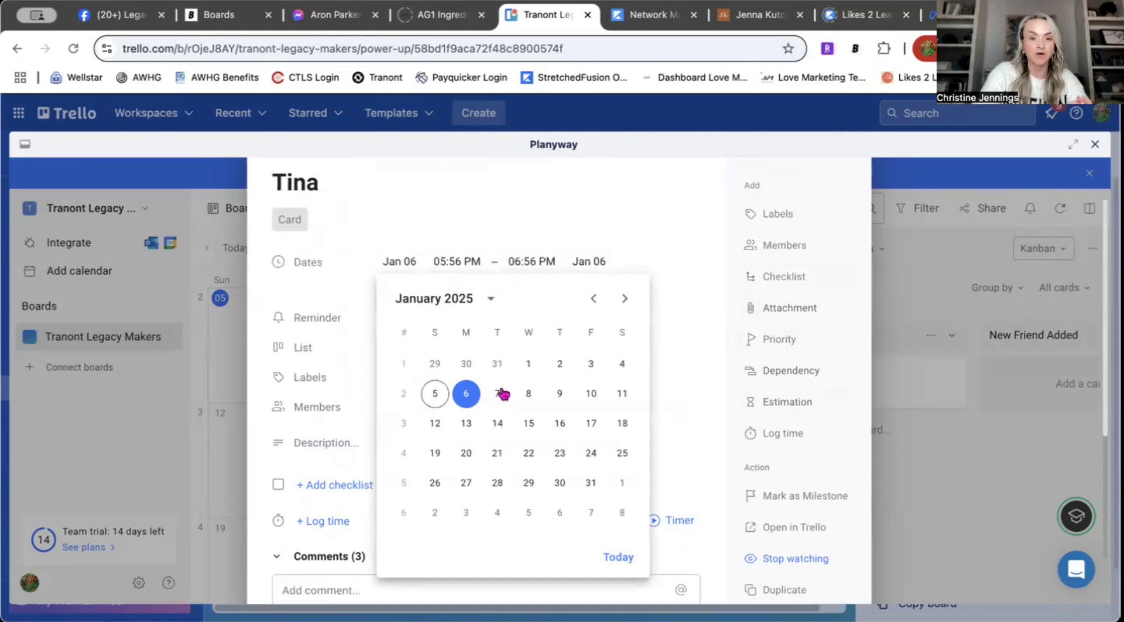
{"action": "left_click", "coordinate": [529, 395]}
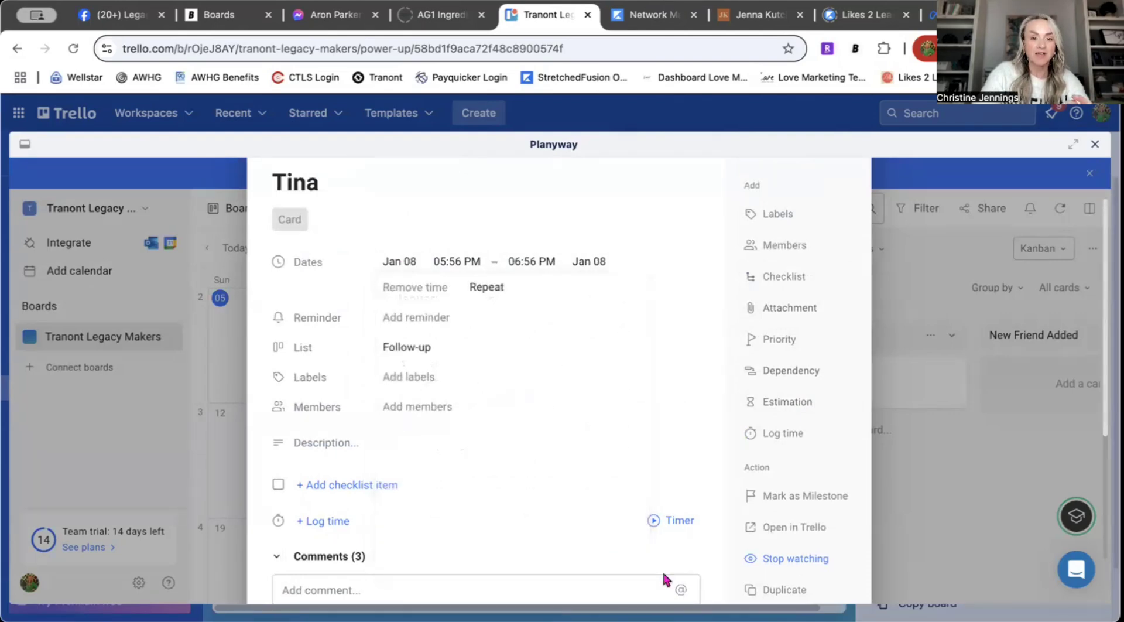
{"action": "scroll", "coordinate": [682, 459], "scroll_direction": "down", "scroll_amount": 5}
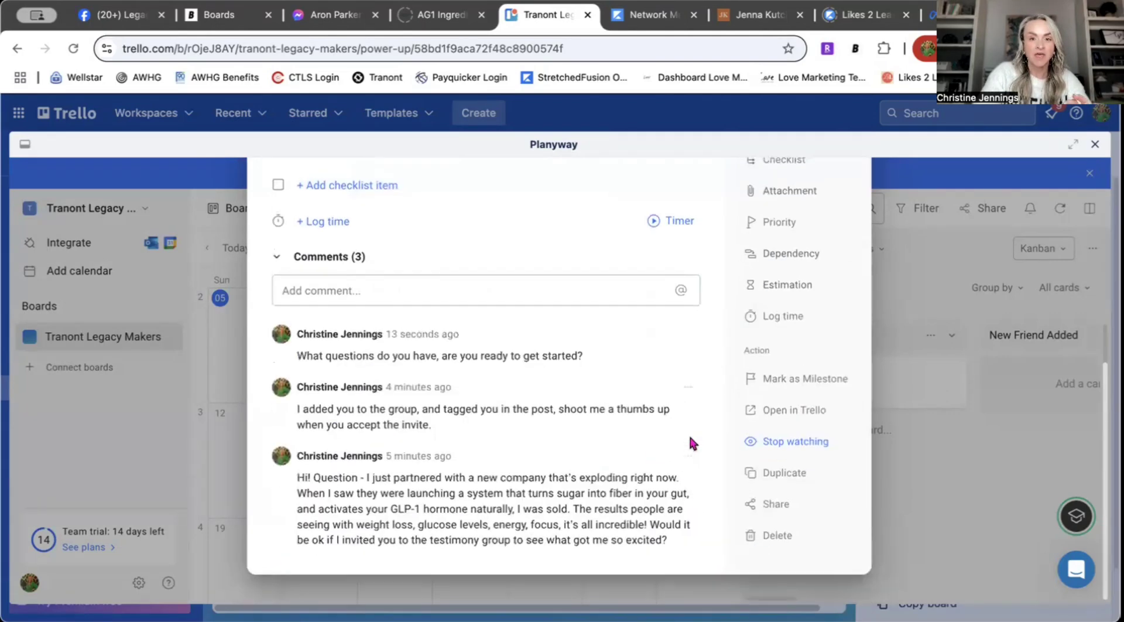
{"action": "scroll", "coordinate": [692, 444], "scroll_direction": "up", "scroll_amount": 6}
Step: Close the card and the Planyway calendar panel
{"action": "left_click", "coordinate": [853, 205]}
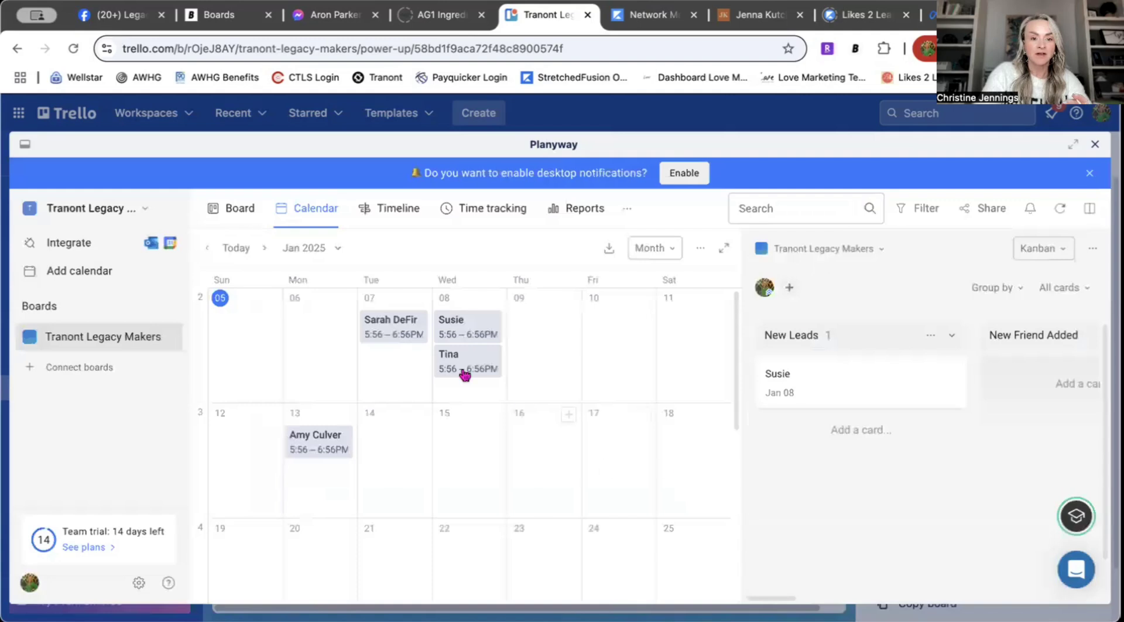
{"action": "mouse_move", "coordinate": [467, 369]}
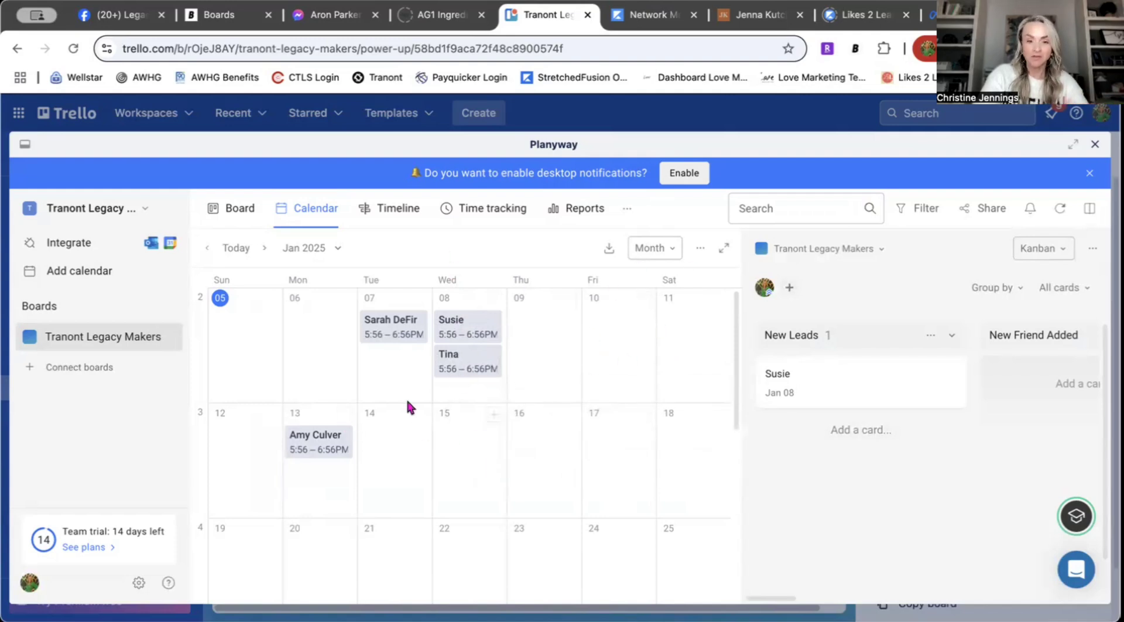
{"action": "left_click", "coordinate": [1094, 145]}
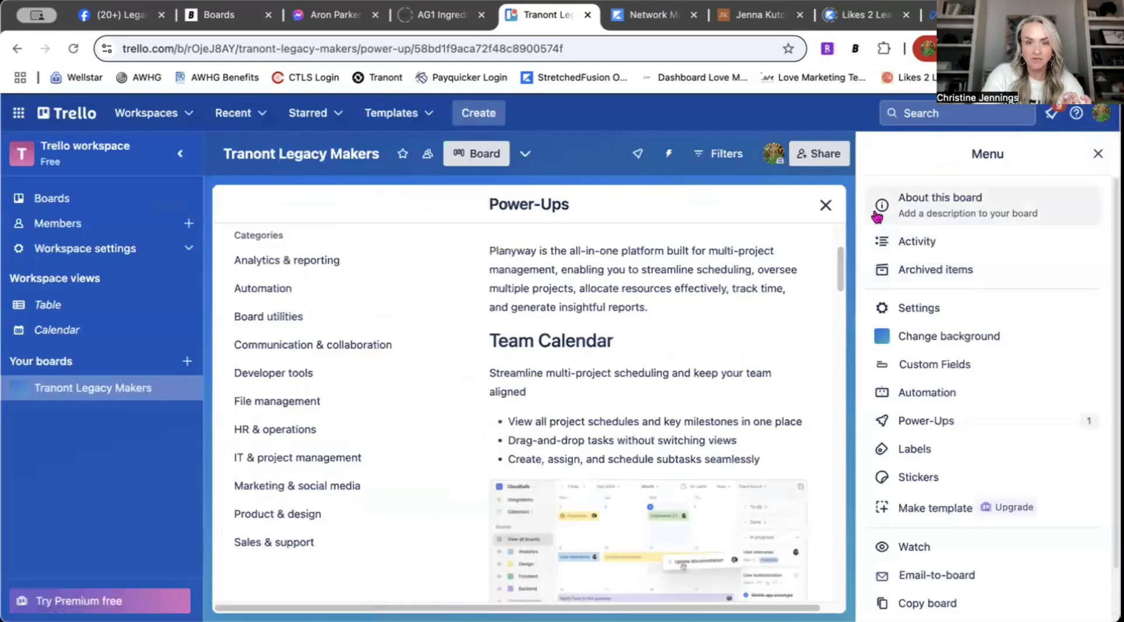
Step: Read through Planyway's Team Calendar description, then close the Power-Ups page
{"action": "scroll", "coordinate": [589, 454], "scroll_direction": "down", "scroll_amount": 10}
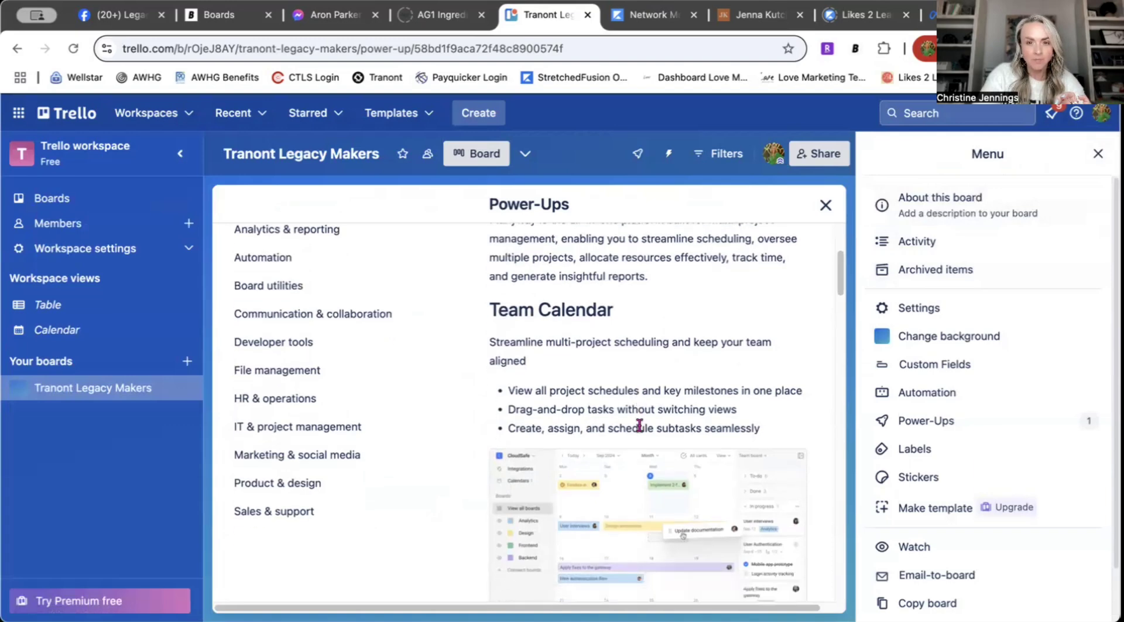
{"action": "scroll", "coordinate": [645, 429], "scroll_direction": "down", "scroll_amount": 10}
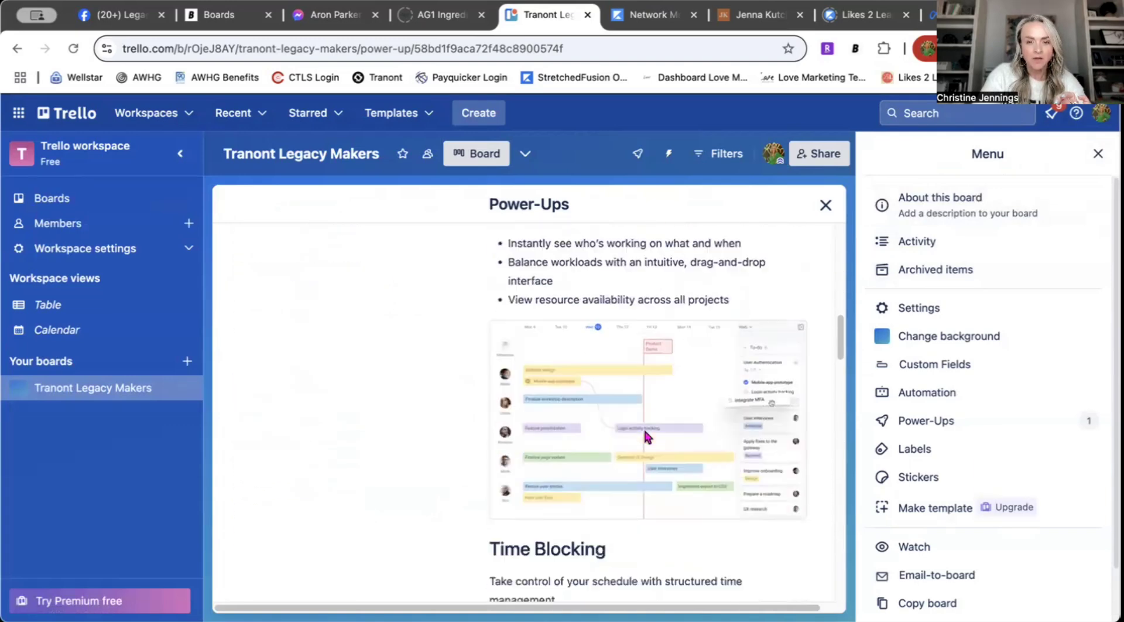
{"action": "scroll", "coordinate": [649, 438], "scroll_direction": "down", "scroll_amount": 10}
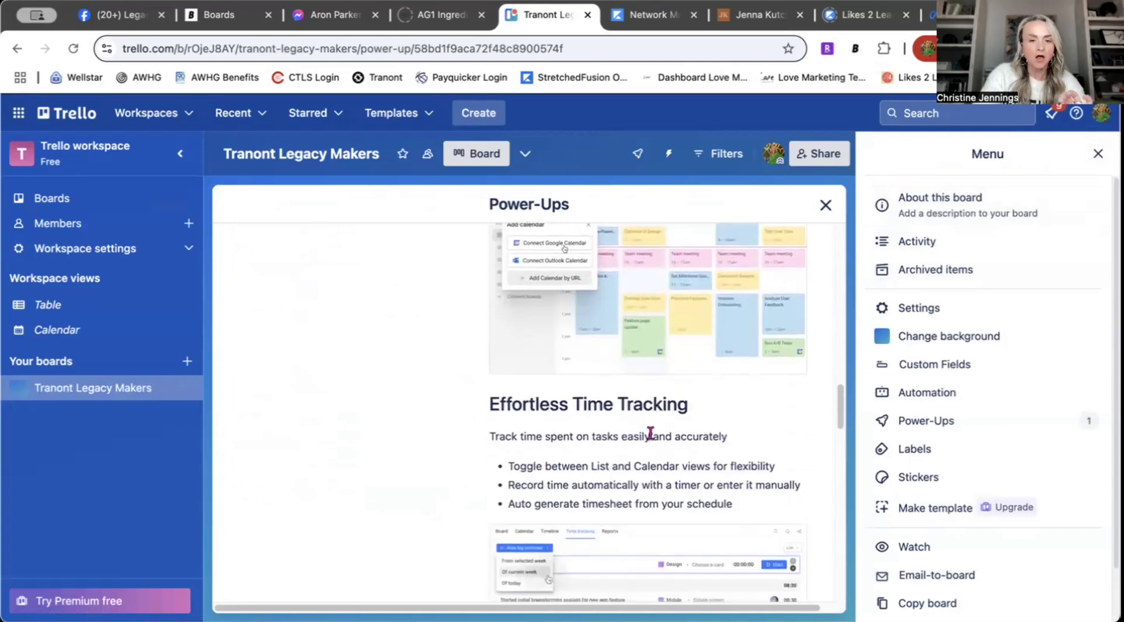
{"action": "scroll", "coordinate": [652, 439], "scroll_direction": "down", "scroll_amount": 5}
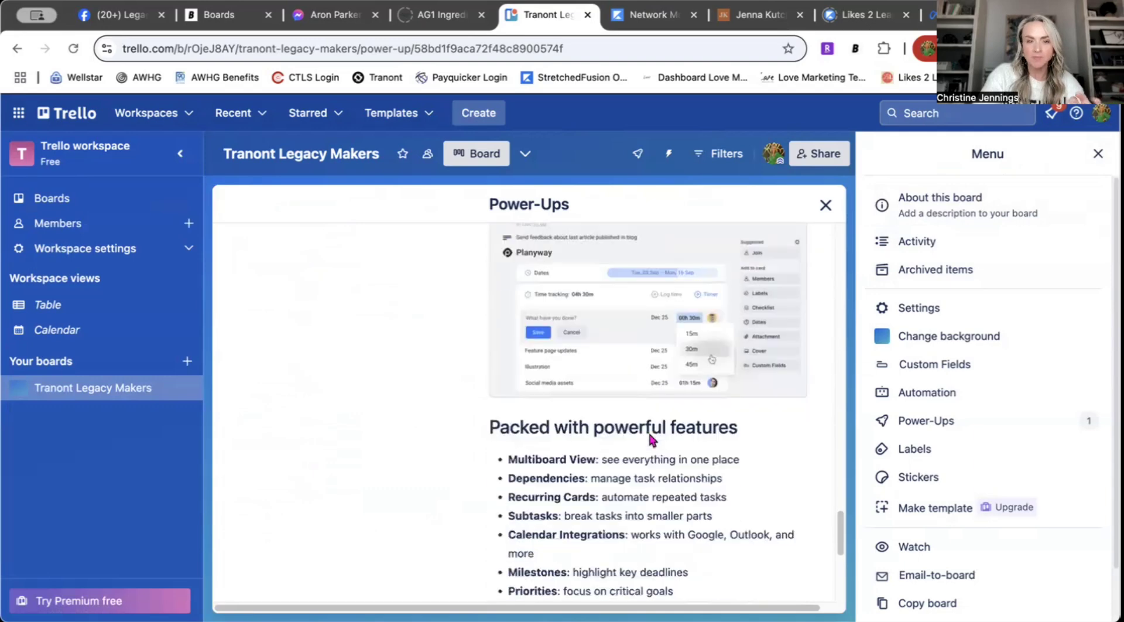
{"action": "scroll", "coordinate": [646, 433], "scroll_direction": "down", "scroll_amount": 5}
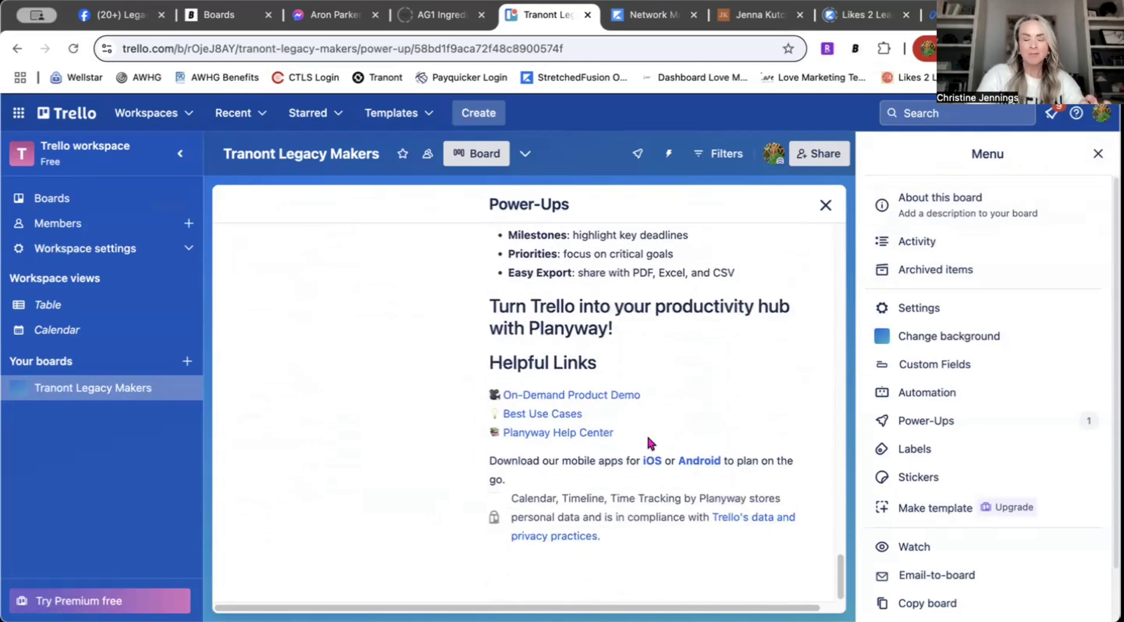
{"action": "scroll", "coordinate": [646, 433], "scroll_direction": "up", "scroll_amount": 10}
{"action": "scroll", "coordinate": [646, 442], "scroll_direction": "up", "scroll_amount": 15}
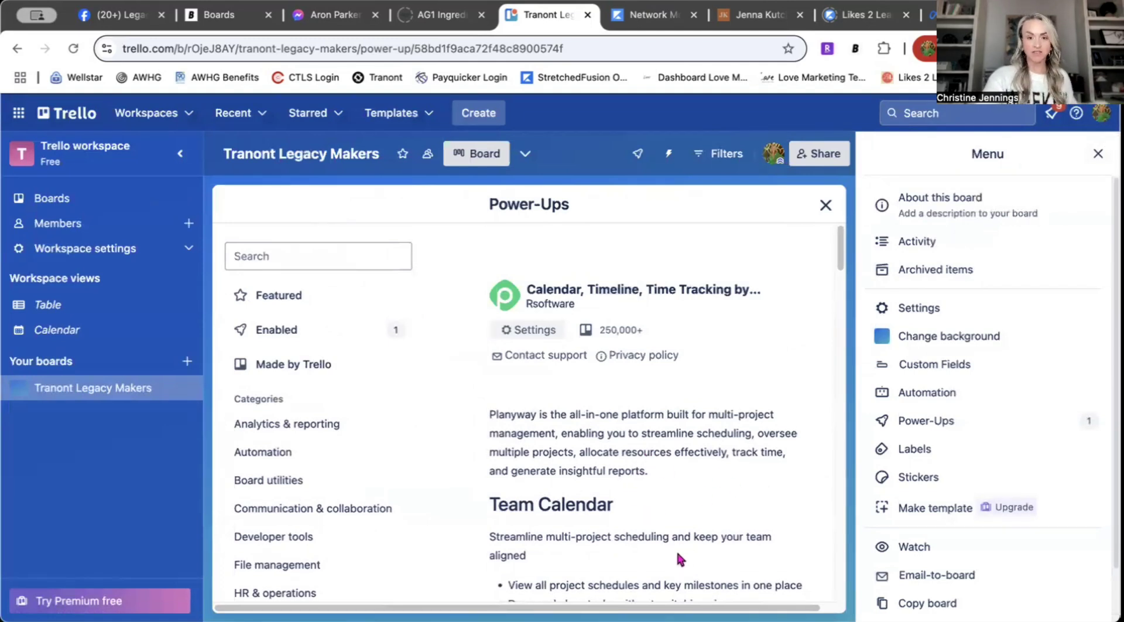
{"action": "scroll", "coordinate": [690, 491], "scroll_direction": "down", "scroll_amount": 2}
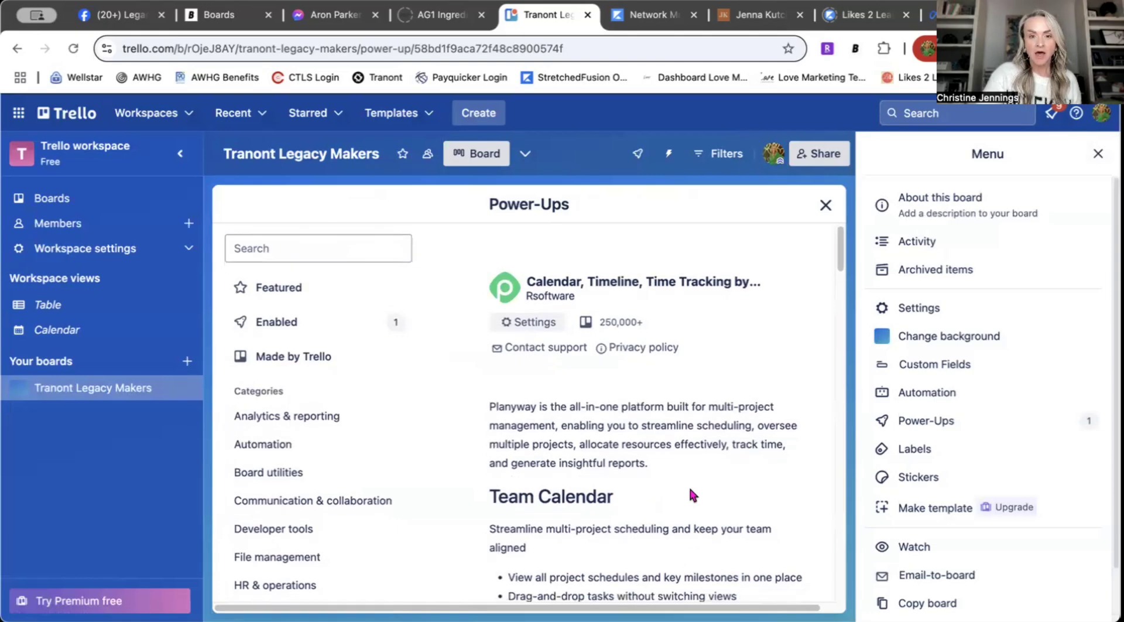
{"action": "scroll", "coordinate": [689, 488], "scroll_direction": "up", "scroll_amount": 2}
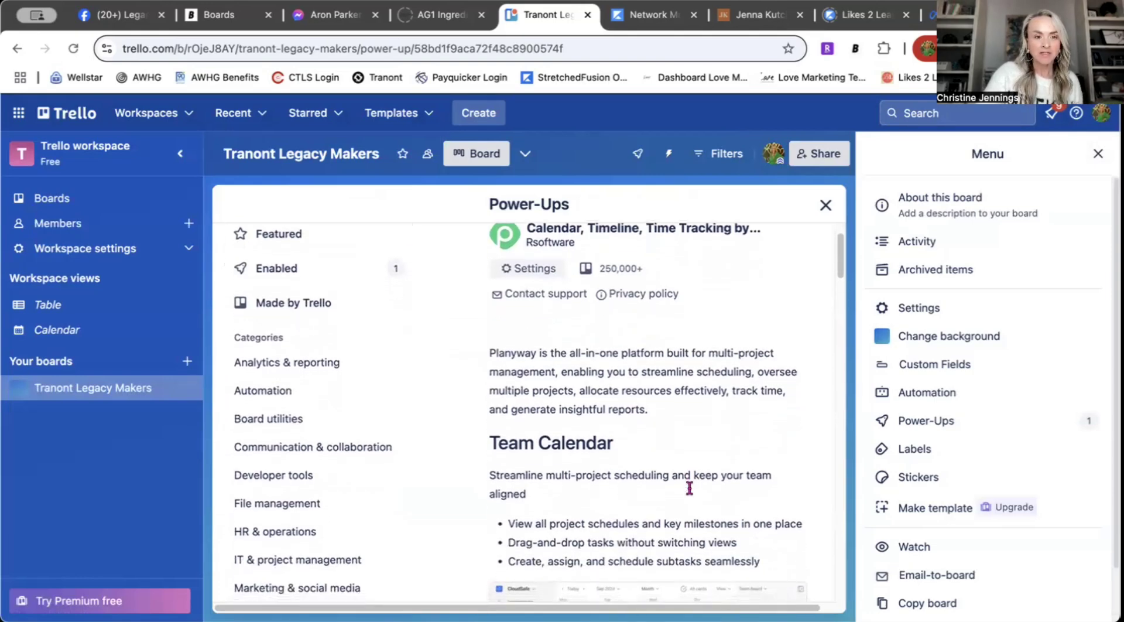
{"action": "scroll", "coordinate": [690, 492], "scroll_direction": "down", "scroll_amount": 10}
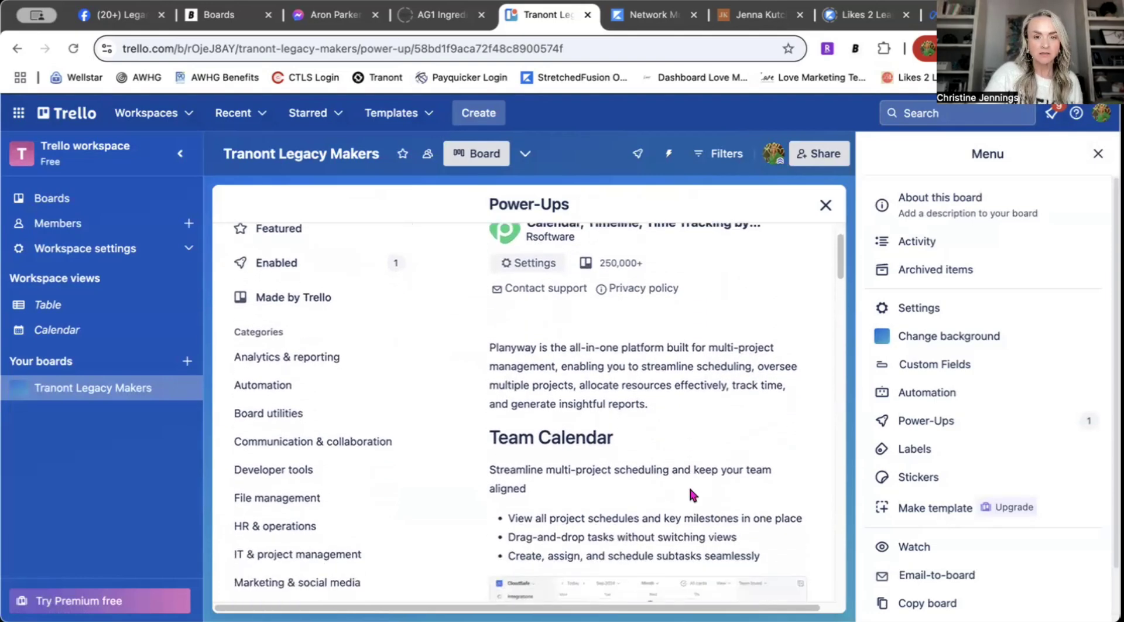
{"action": "scroll", "coordinate": [689, 492], "scroll_direction": "down", "scroll_amount": 15}
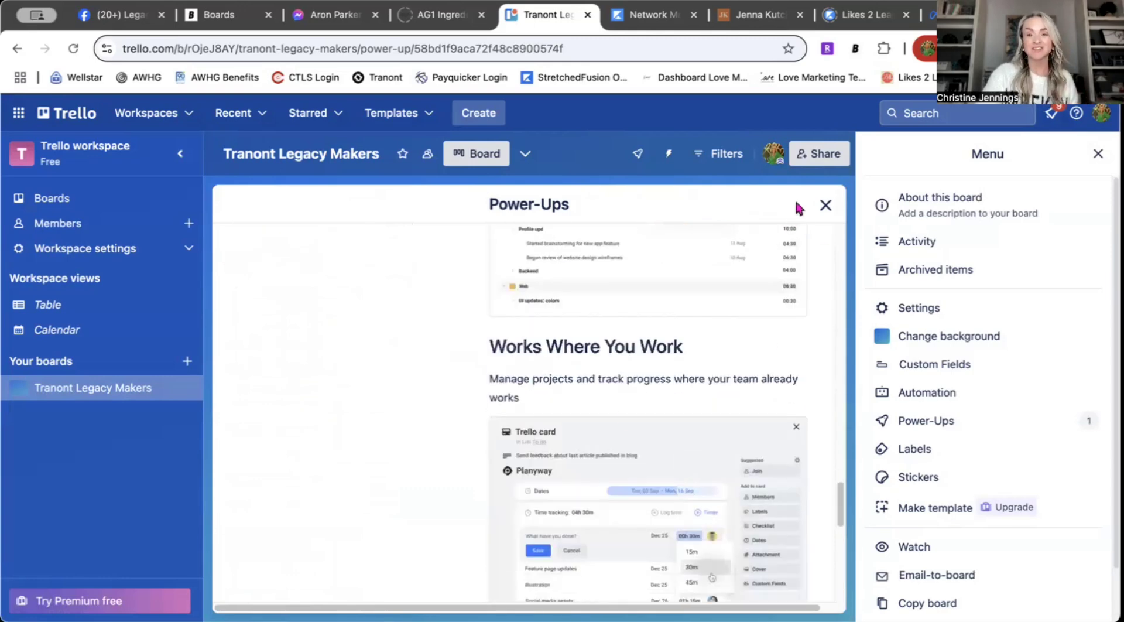
{"action": "left_click", "coordinate": [826, 205]}
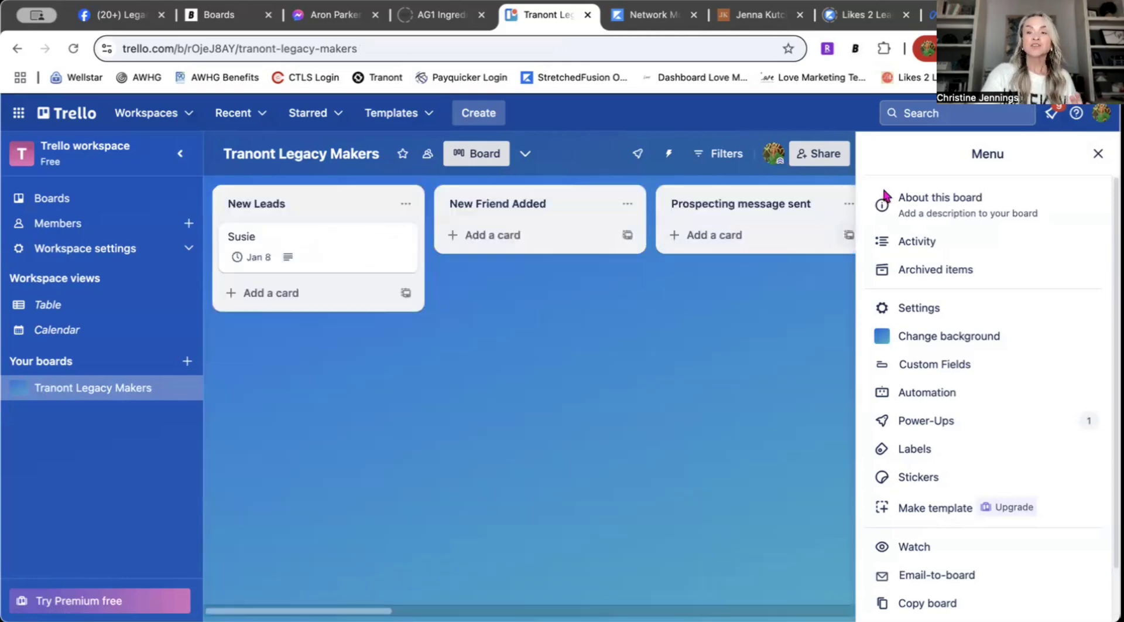
Step: Close the board menu, reopen the Planyway calendar, and open the Jan 7 lead card
{"action": "left_click", "coordinate": [1097, 153]}
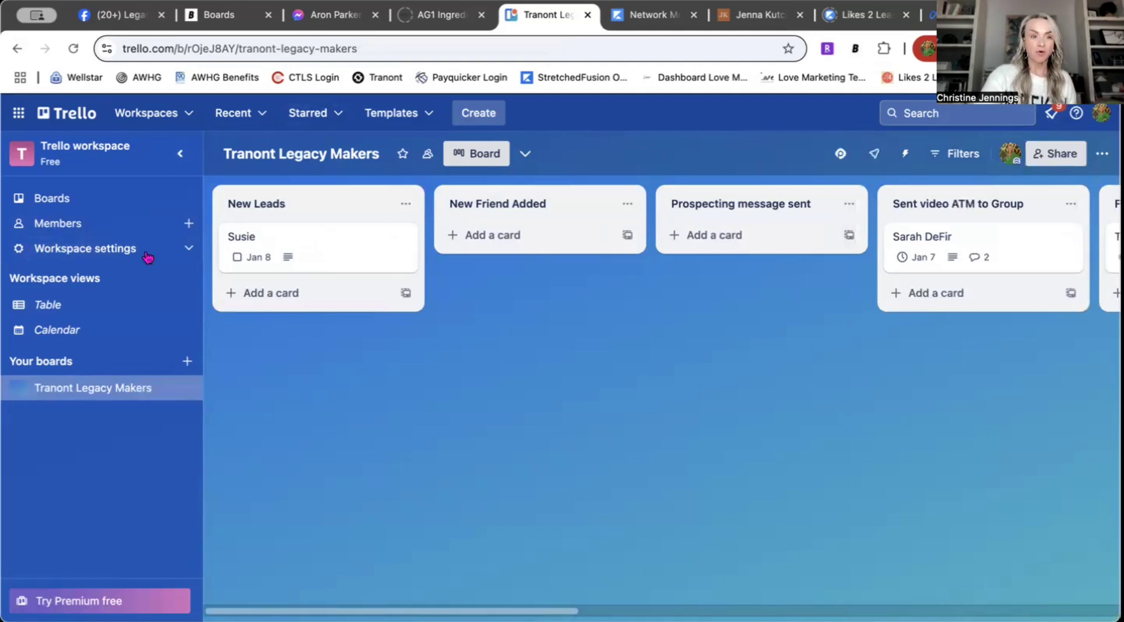
{"action": "left_click", "coordinate": [841, 155]}
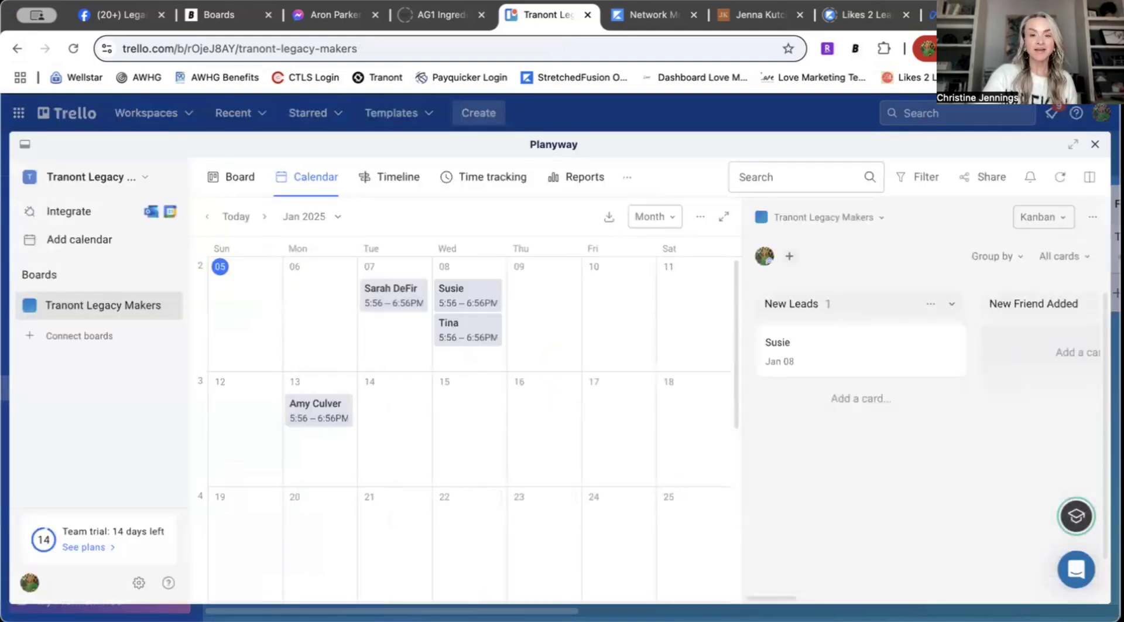
{"action": "mouse_move", "coordinate": [391, 300]}
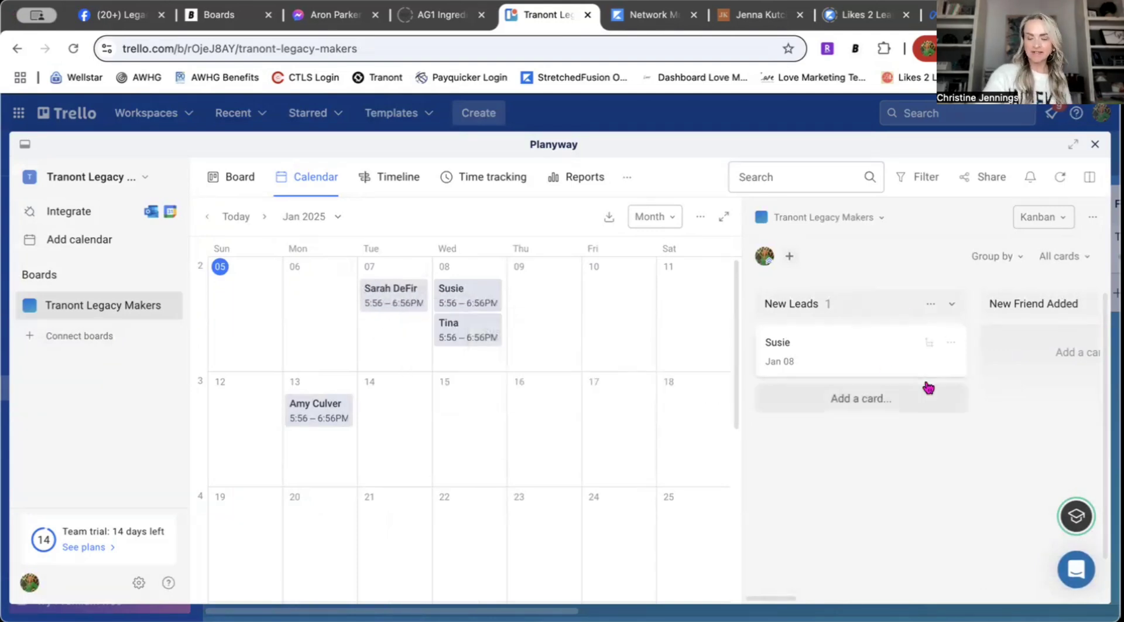
{"action": "mouse_move", "coordinate": [380, 300]}
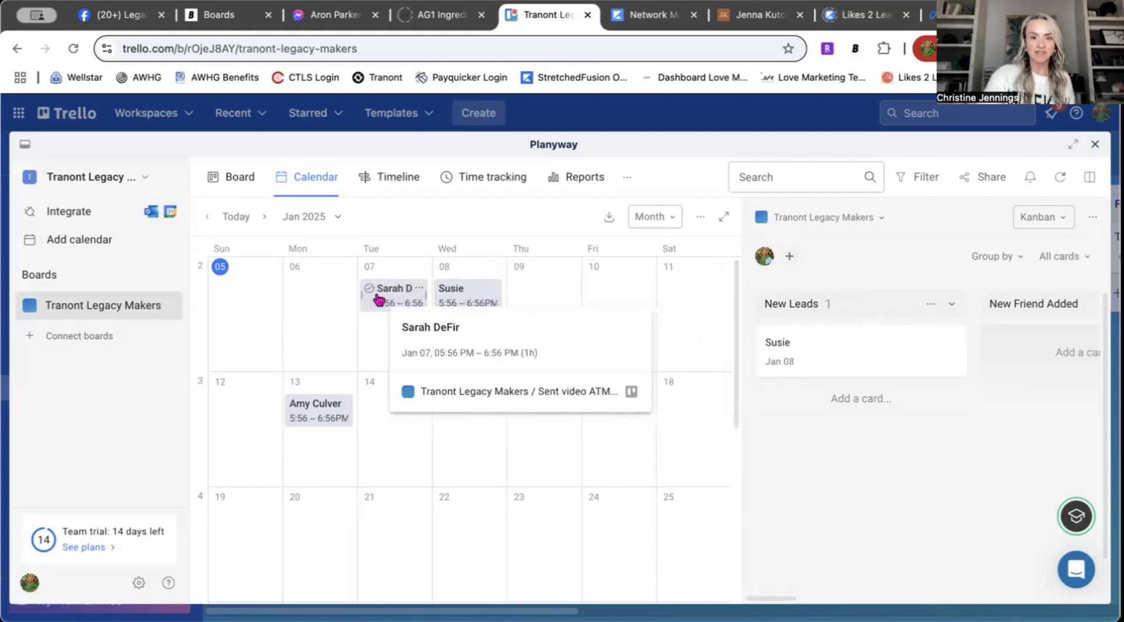
{"action": "left_click", "coordinate": [379, 300]}
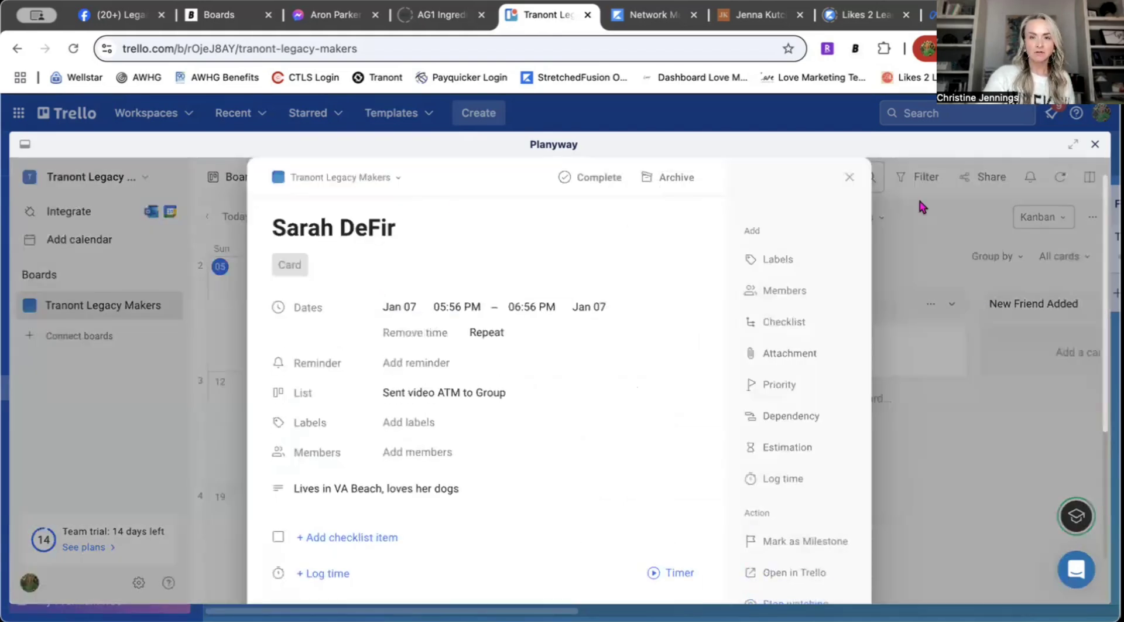
Step: Hide the Kanban panel, open the Jan 7 lead's card to read its comments, and begin a new comment
{"action": "left_click", "coordinate": [849, 176]}
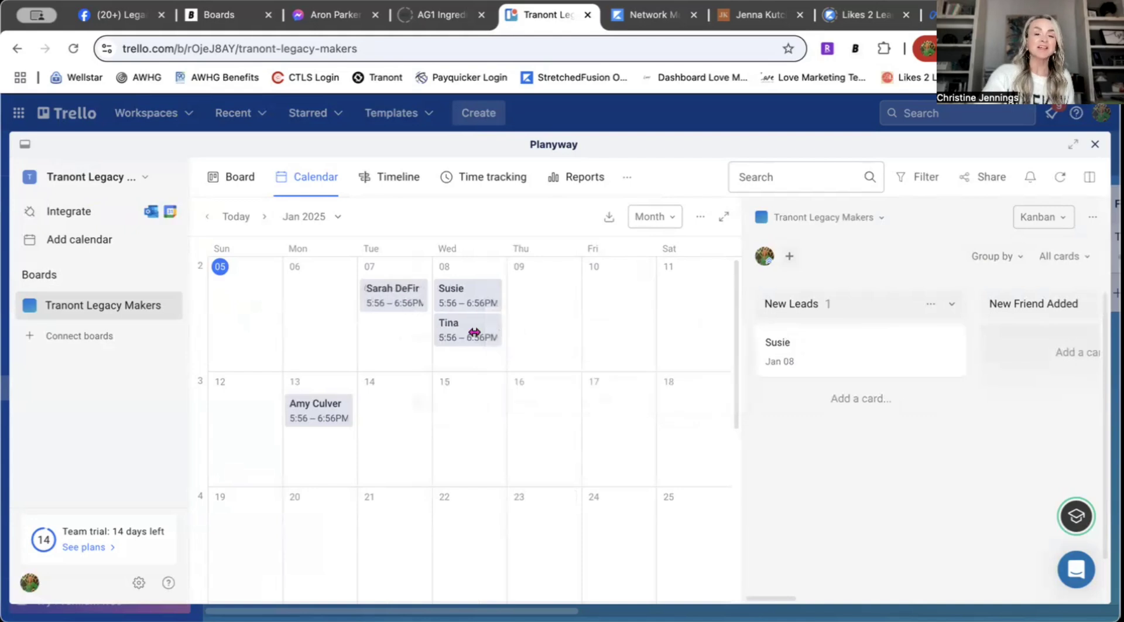
{"action": "left_click", "coordinate": [724, 216]}
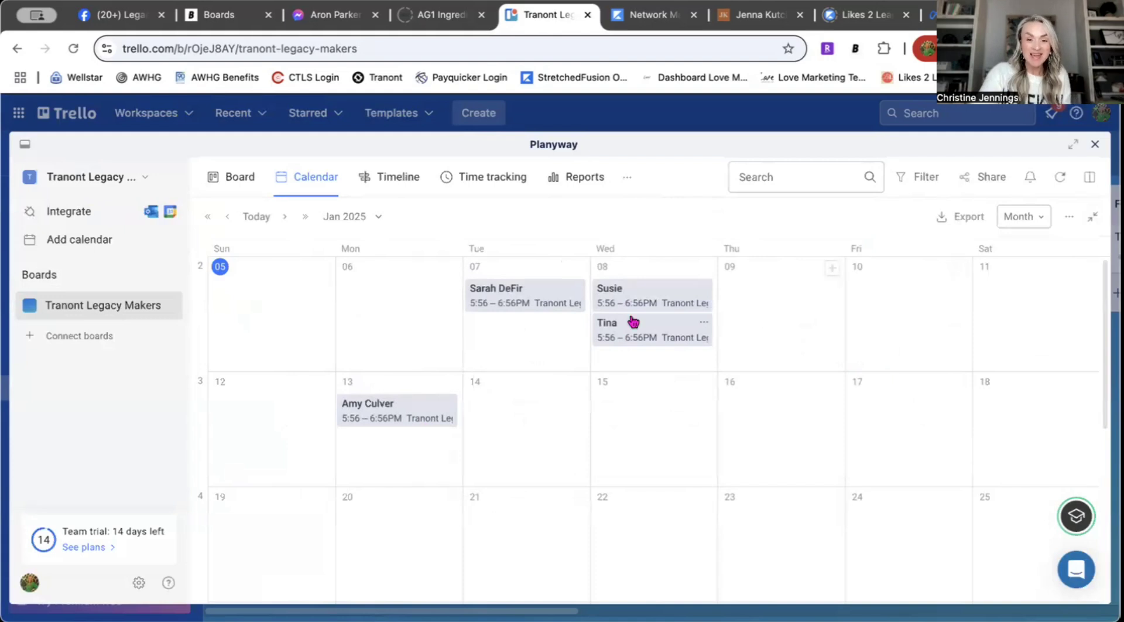
{"action": "left_click", "coordinate": [539, 302]}
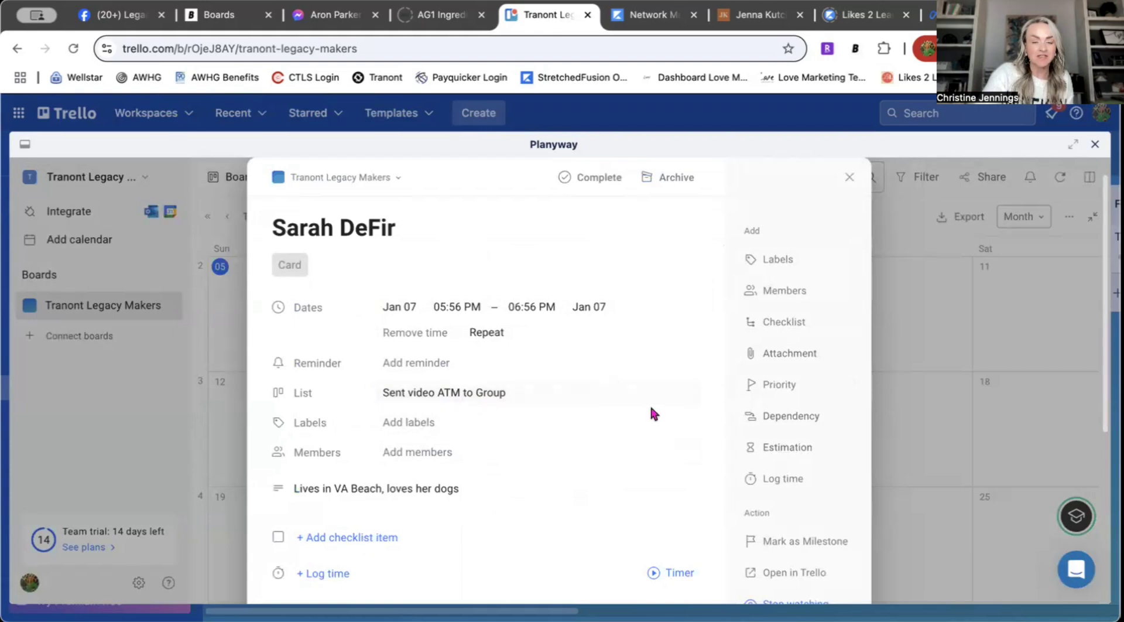
{"action": "scroll", "coordinate": [586, 452], "scroll_direction": "down", "scroll_amount": 5}
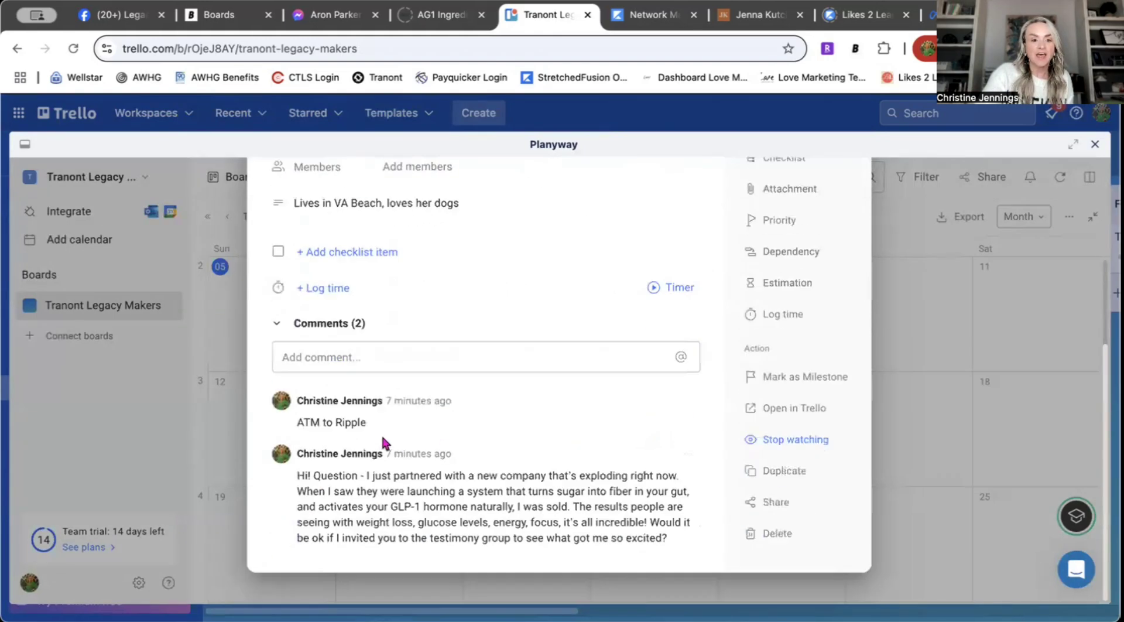
{"action": "scroll", "coordinate": [368, 504], "scroll_direction": "up", "scroll_amount": 2}
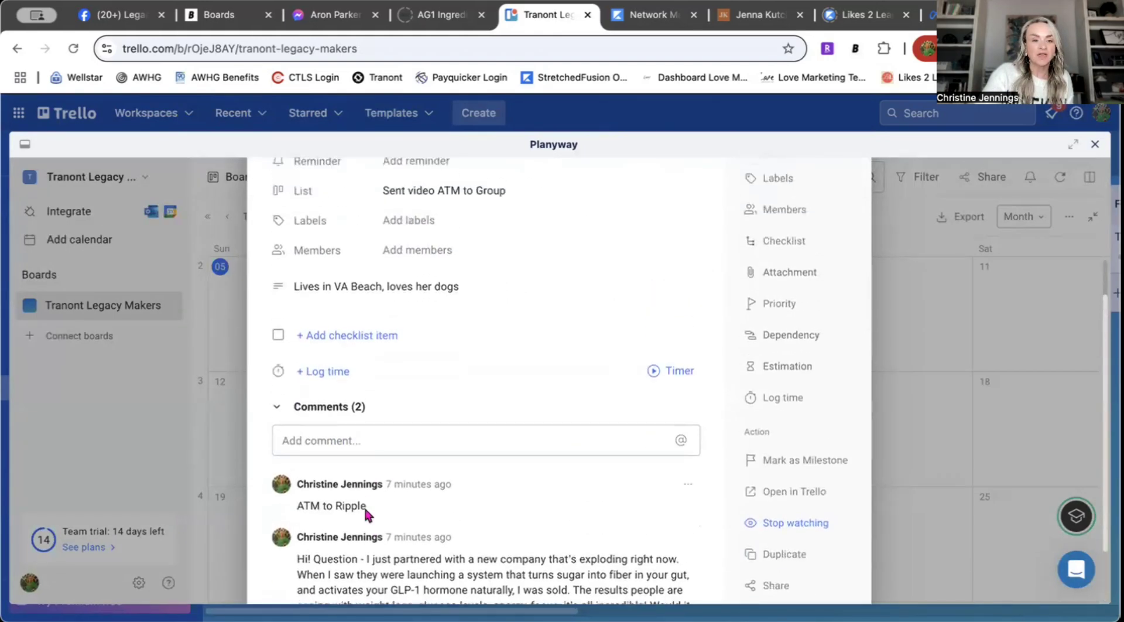
{"action": "left_click", "coordinate": [388, 436]}
{"action": "type", "text": "Did"}
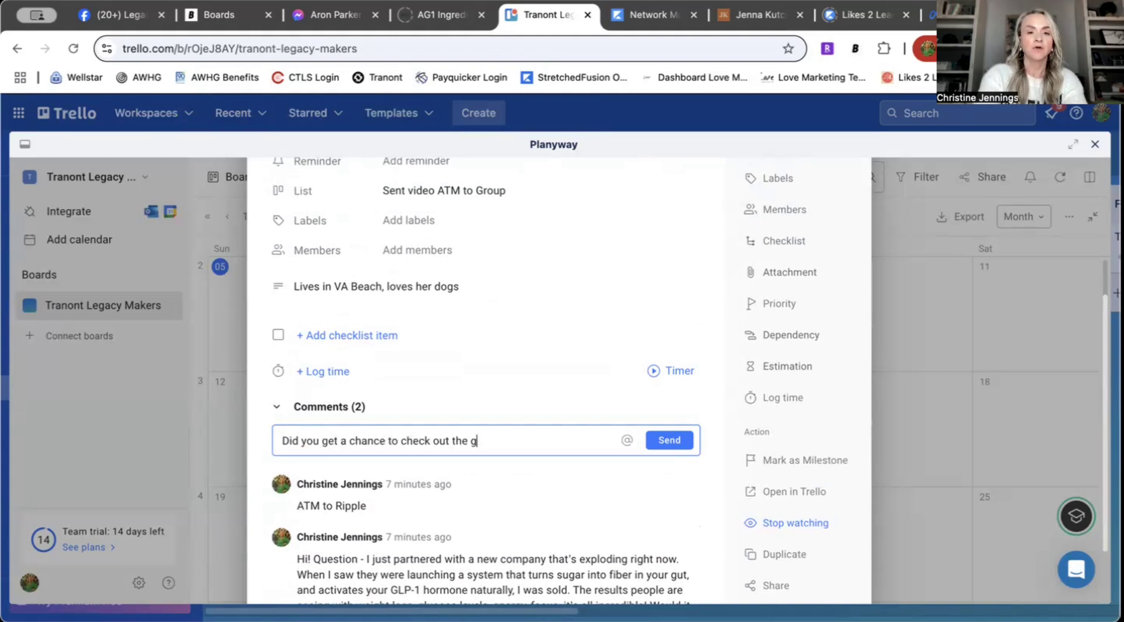
Step: Post the comment 'Did you get a chance to check out the group?'
{"action": "key", "text": "shift+Return"}
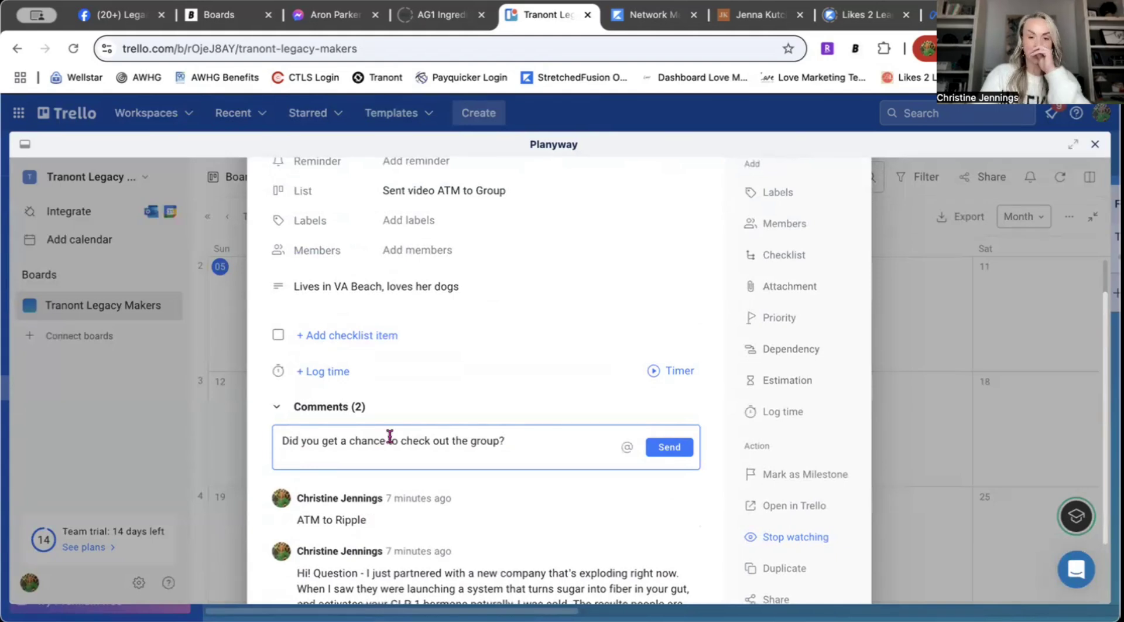
{"action": "left_click", "coordinate": [669, 448]}
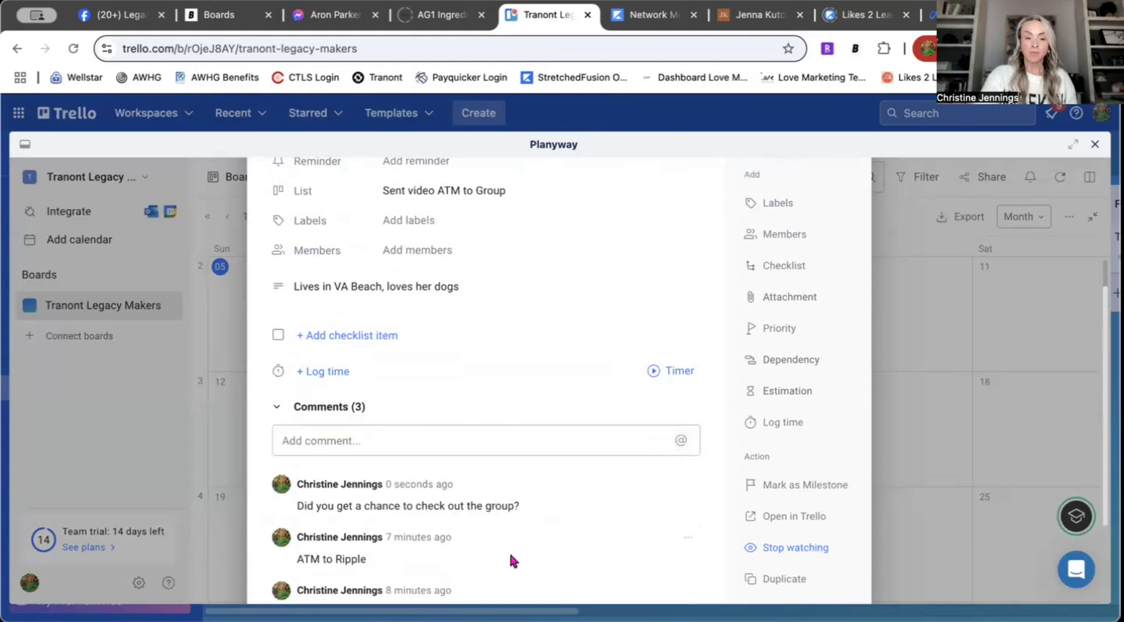
{"action": "scroll", "coordinate": [550, 477], "scroll_direction": "up", "scroll_amount": 3}
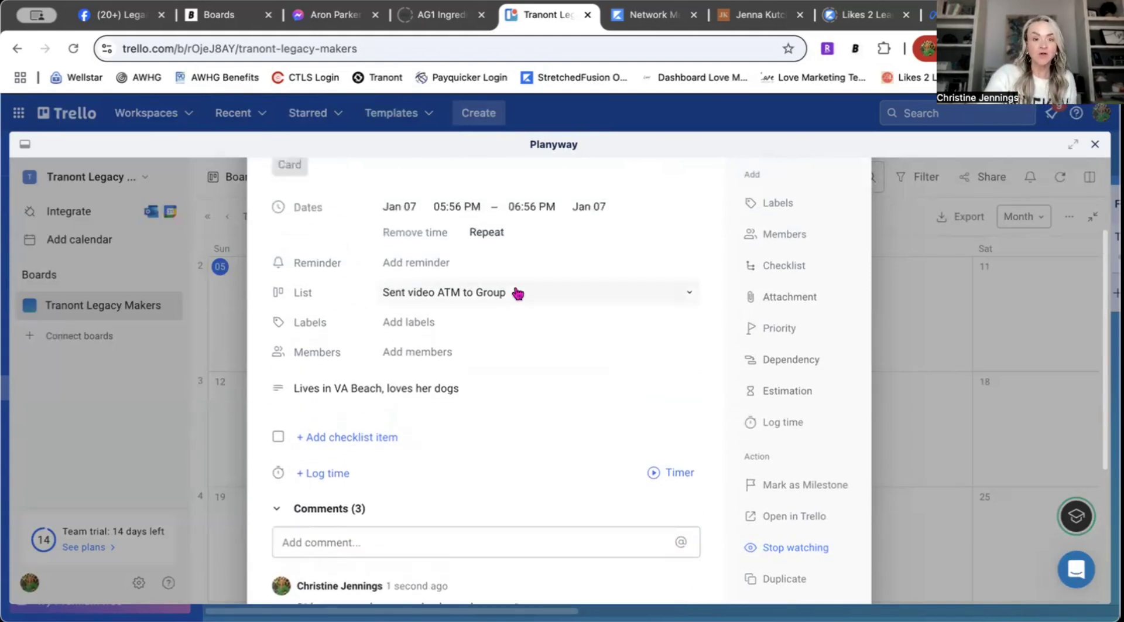
Step: Move the card to the Follow-up list and close its details
{"action": "left_click", "coordinate": [509, 299]}
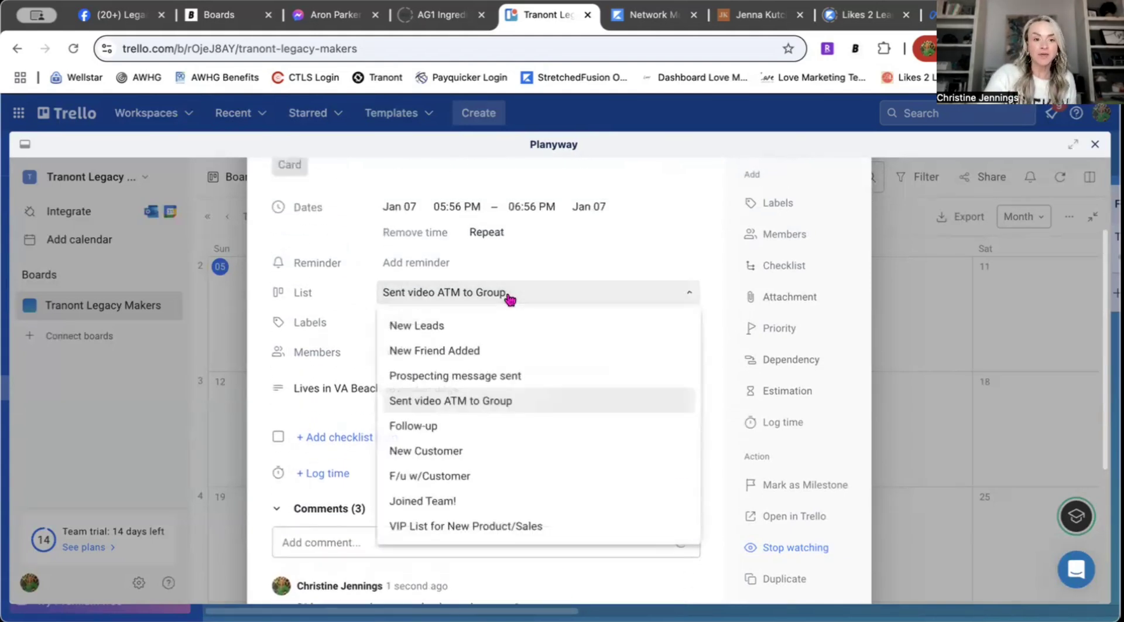
{"action": "left_click", "coordinate": [426, 430]}
{"action": "scroll", "coordinate": [589, 388], "scroll_direction": "up", "scroll_amount": 2}
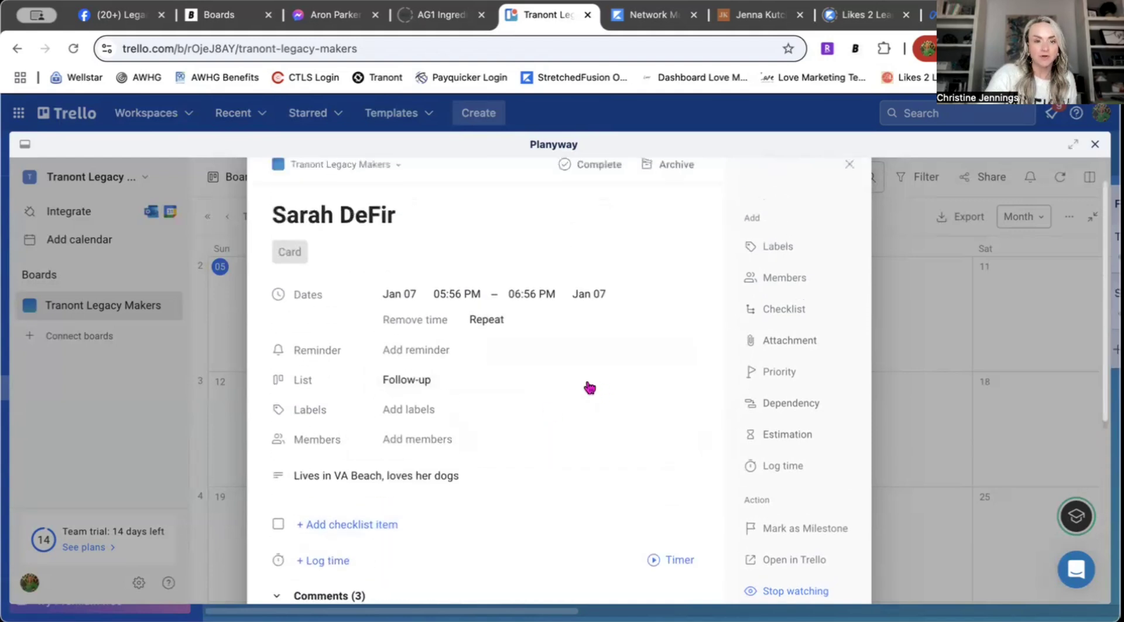
{"action": "left_click", "coordinate": [849, 167]}
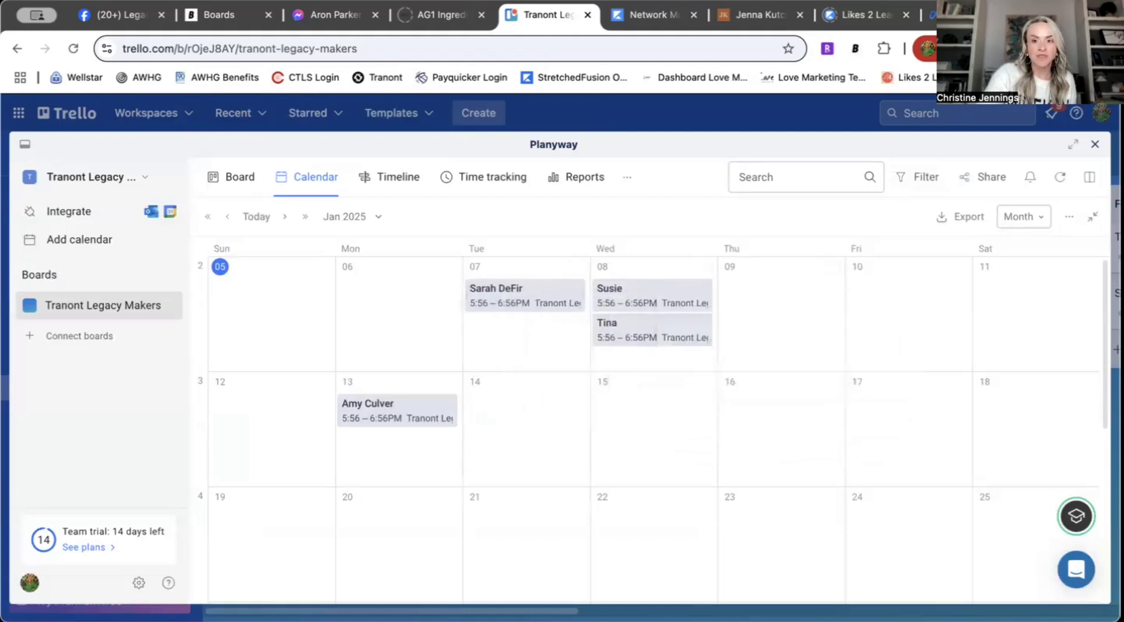
{"action": "key", "text": "Escape"}
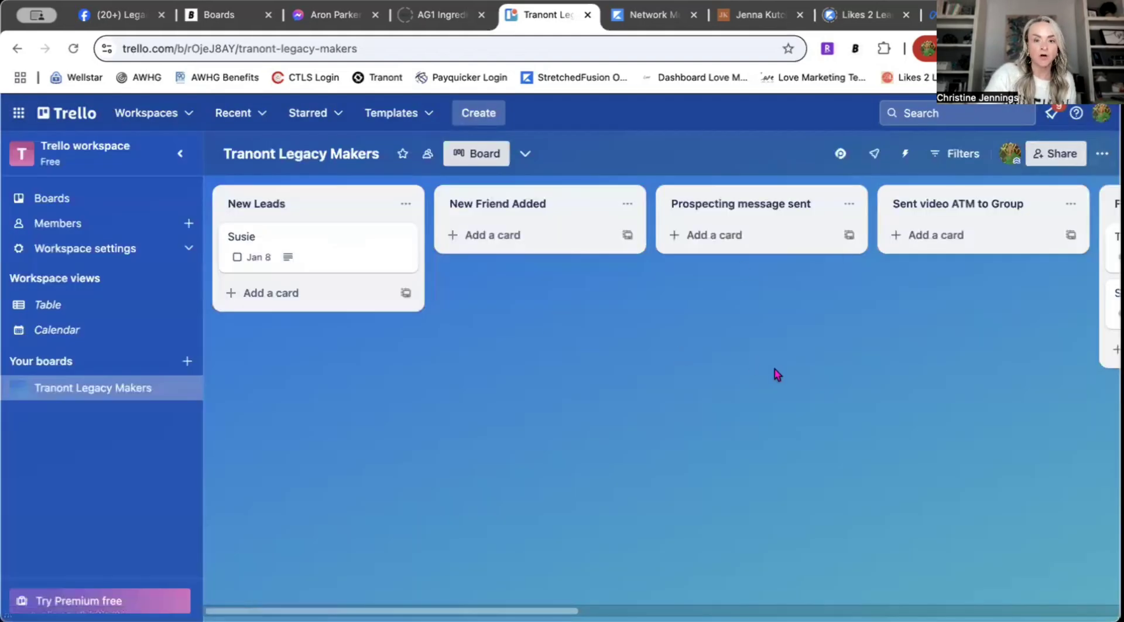
{"action": "scroll", "coordinate": [661, 275], "scroll_direction": "right", "scroll_amount": 10}
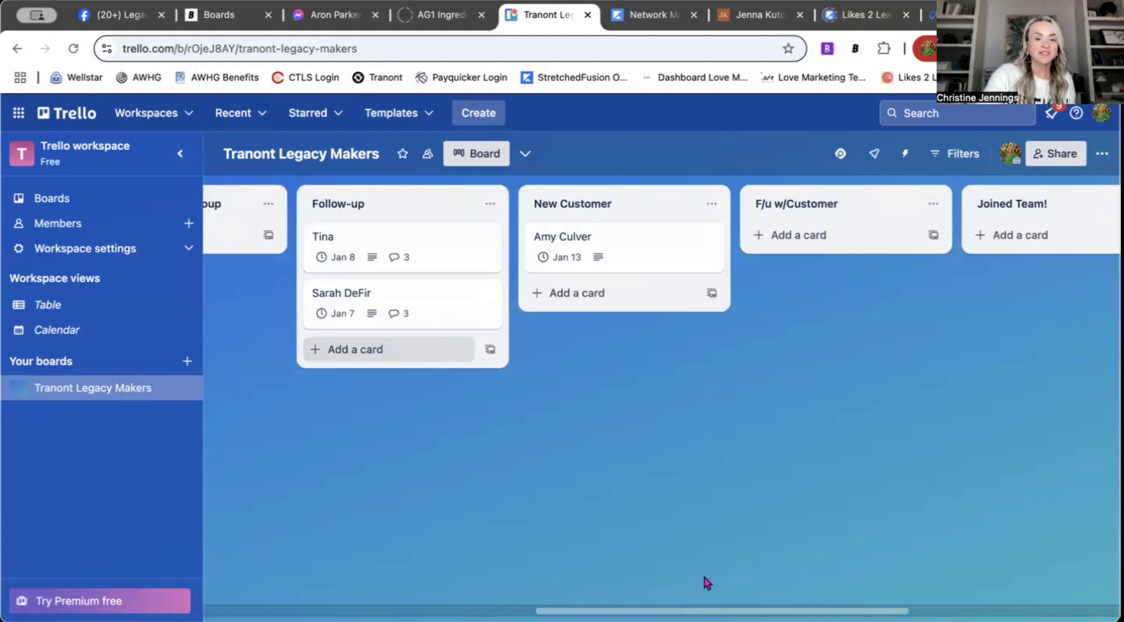
{"action": "scroll", "coordinate": [662, 381], "scroll_direction": "left", "scroll_amount": 2}
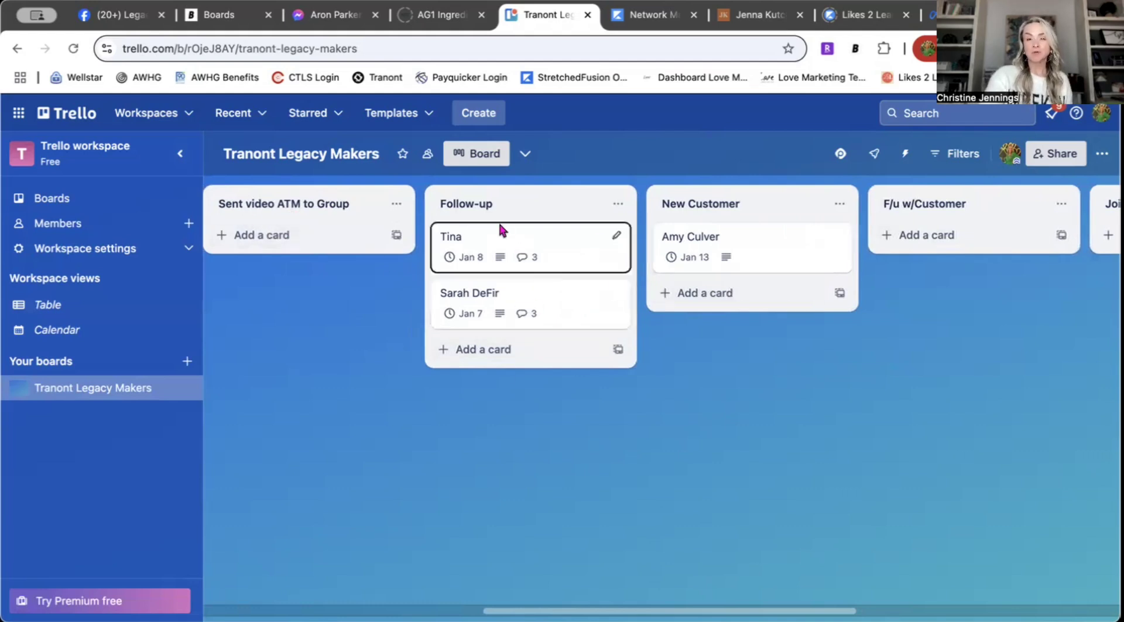
{"action": "left_click_drag", "start_coordinate": [591, 245], "coordinate": [480, 245]}
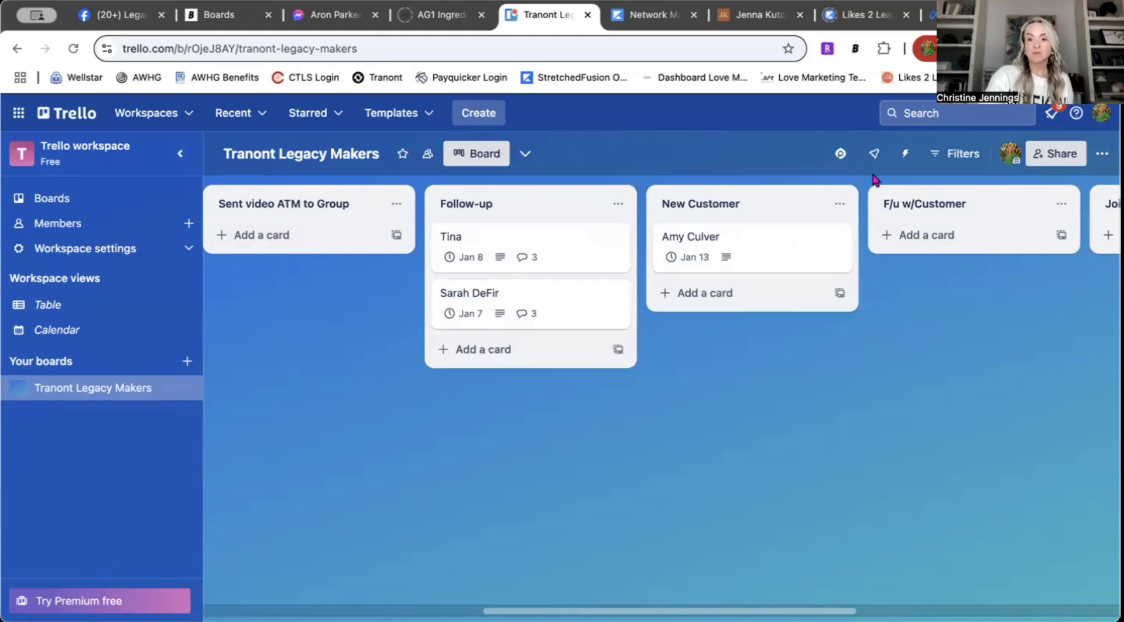
{"action": "left_click", "coordinate": [841, 155]}
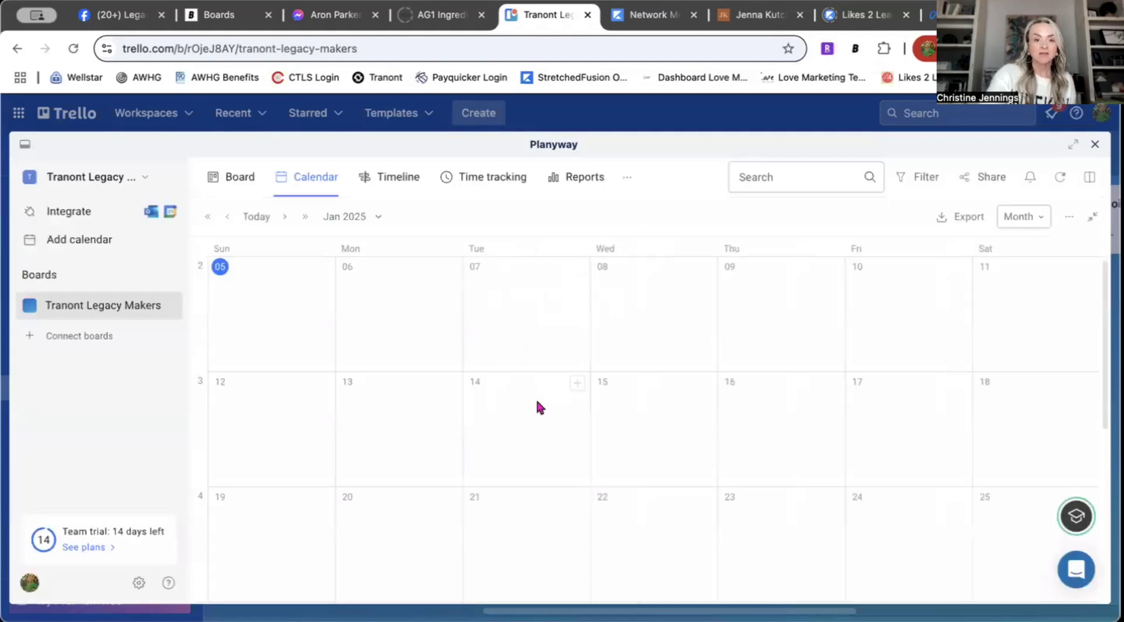
Step: Move the lead's card from New Leads to the Prospecting message sent list
{"action": "left_click", "coordinate": [646, 296]}
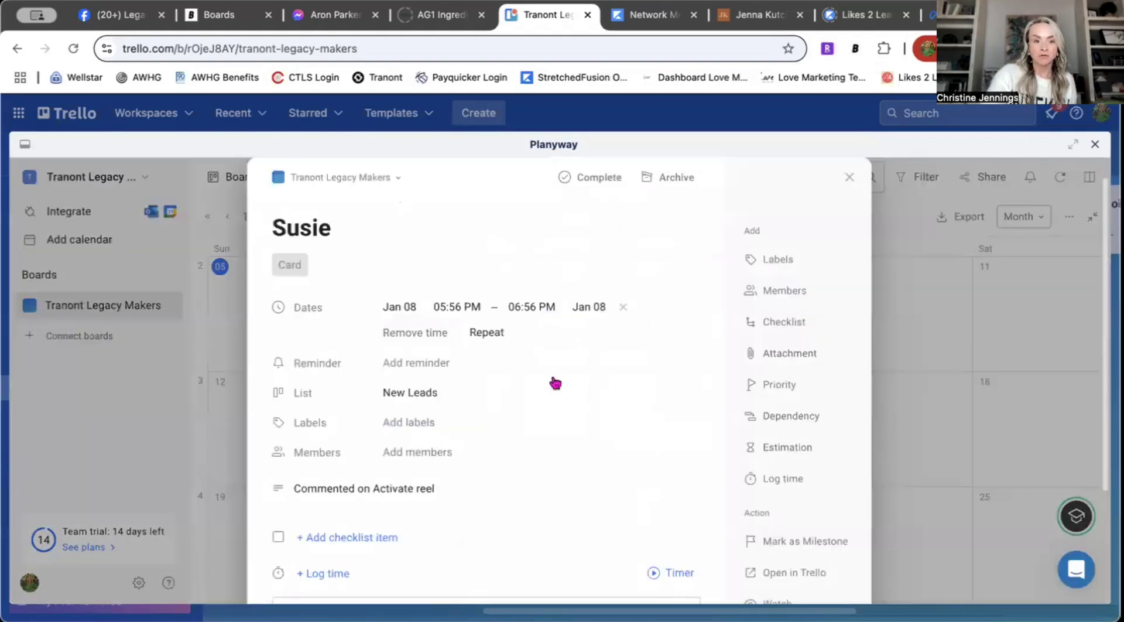
{"action": "left_click", "coordinate": [427, 393]}
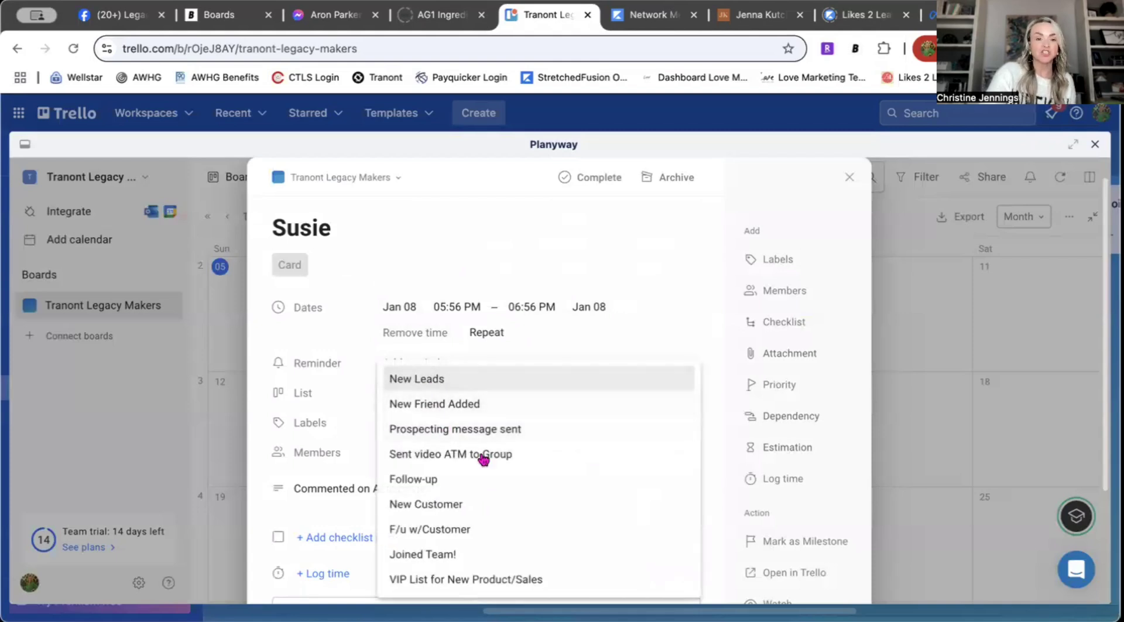
{"action": "left_click", "coordinate": [476, 434]}
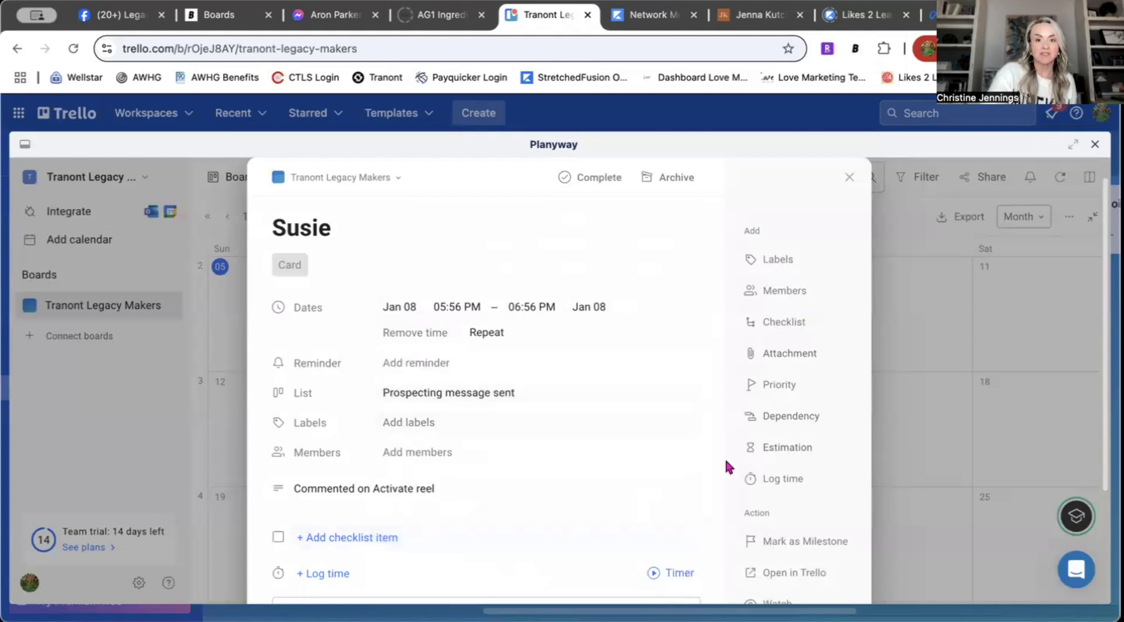
Step: Close the card details and the Planyway calendar to return to the board lists
{"action": "left_click", "coordinate": [848, 178]}
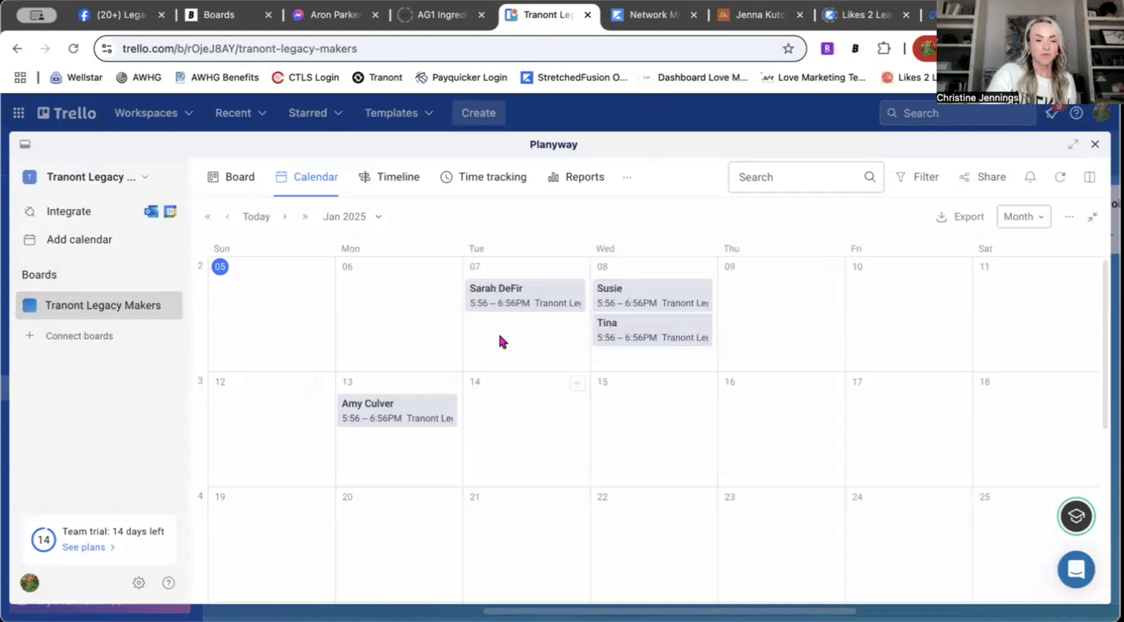
{"action": "left_click", "coordinate": [147, 305]}
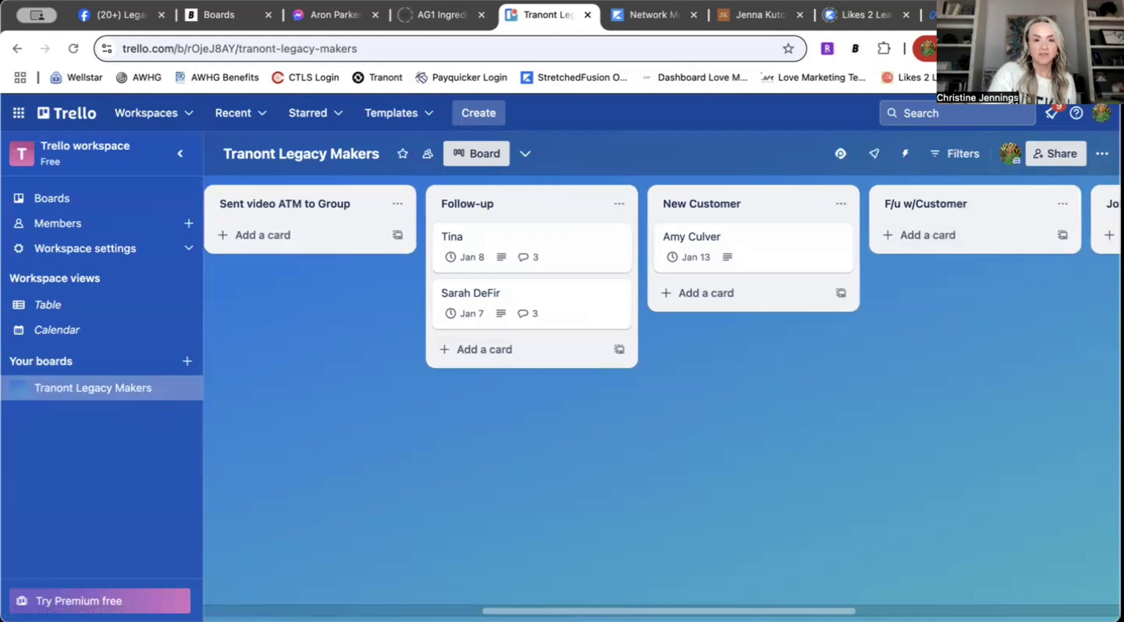
{"action": "scroll", "coordinate": [661, 275], "scroll_direction": "left", "scroll_amount": 5}
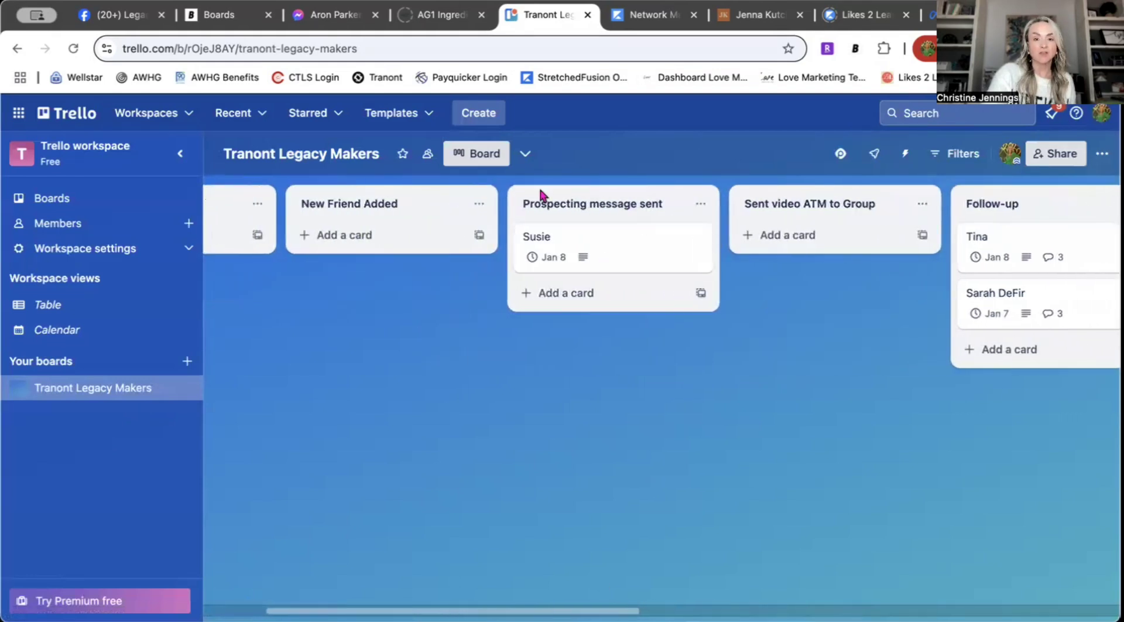
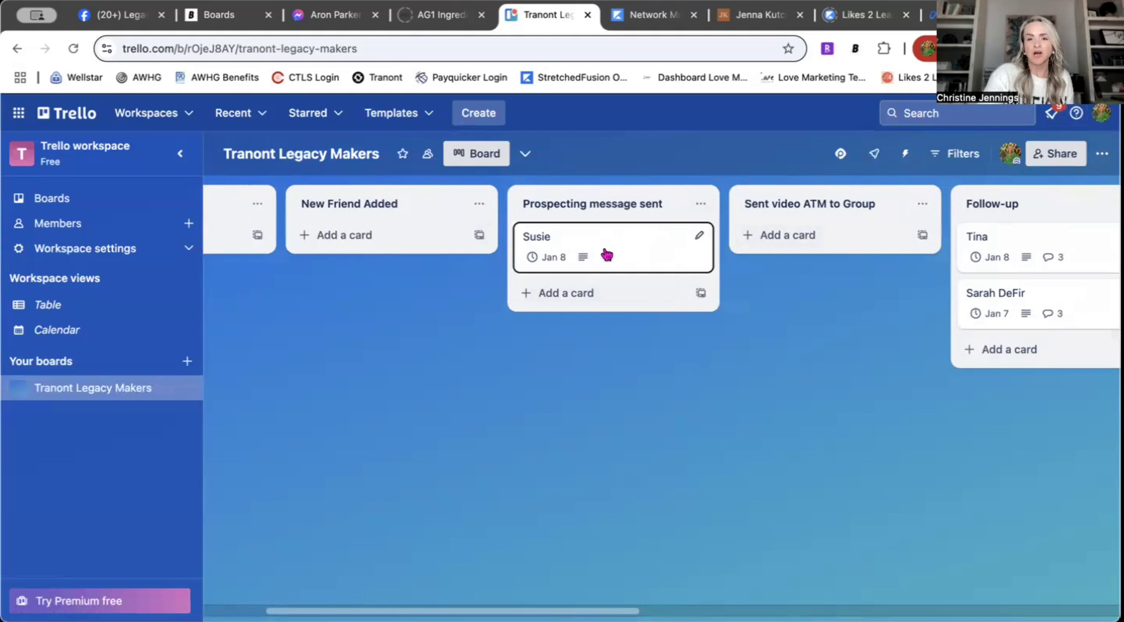
{"action": "left_click_drag", "start_coordinate": [603, 249], "coordinate": [618, 228]}
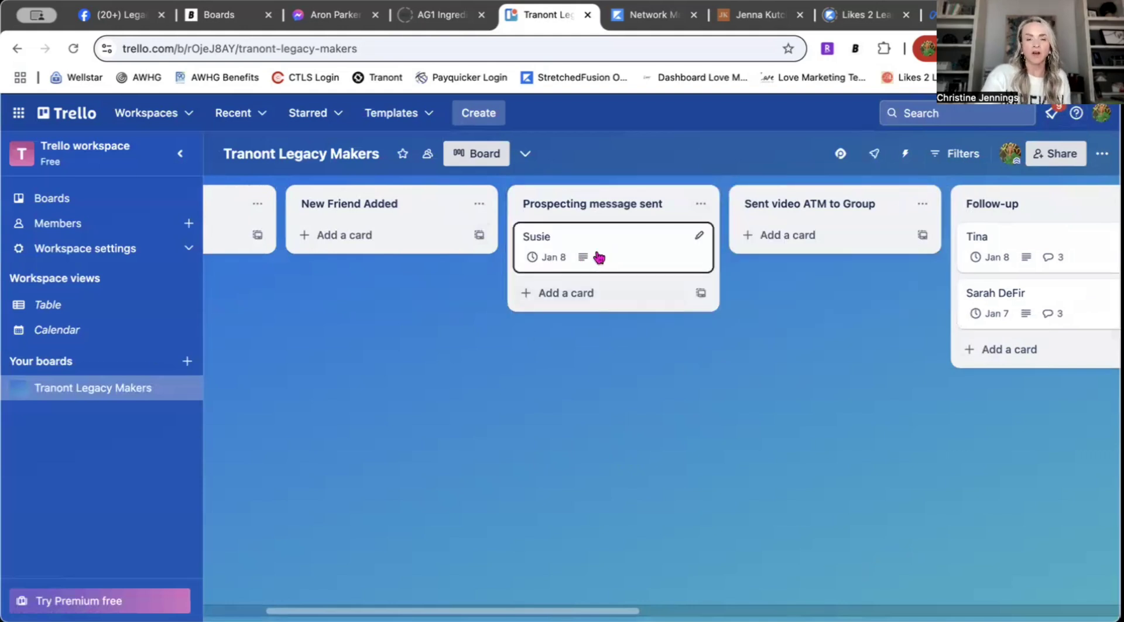
{"action": "left_click", "coordinate": [840, 154]}
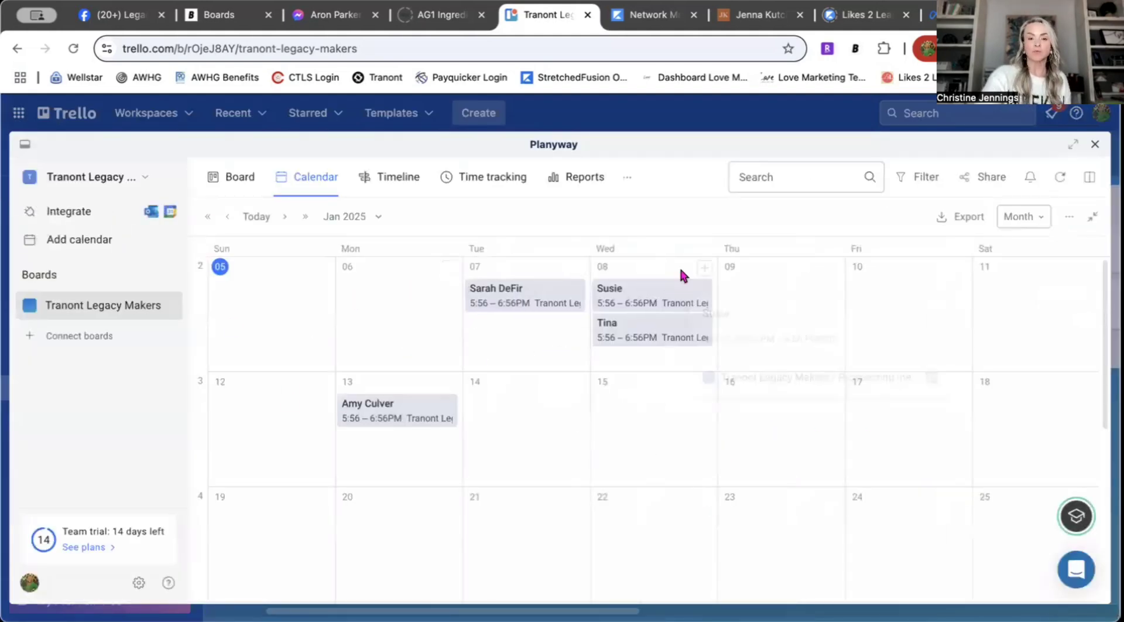
{"action": "mouse_move", "coordinate": [636, 369]}
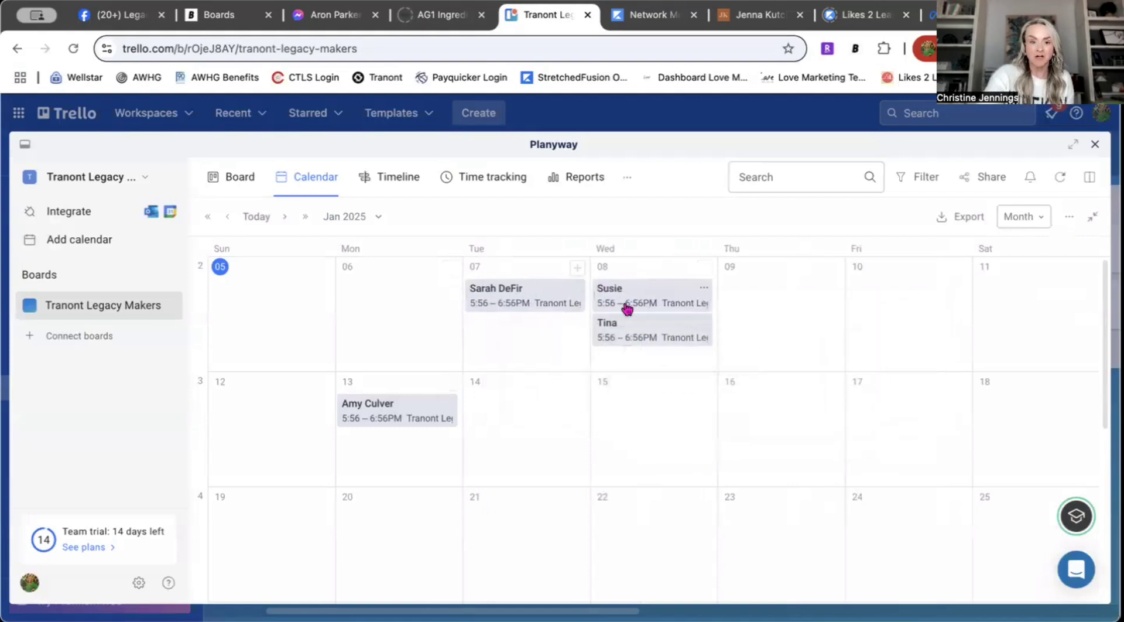
{"action": "left_click", "coordinate": [534, 304]}
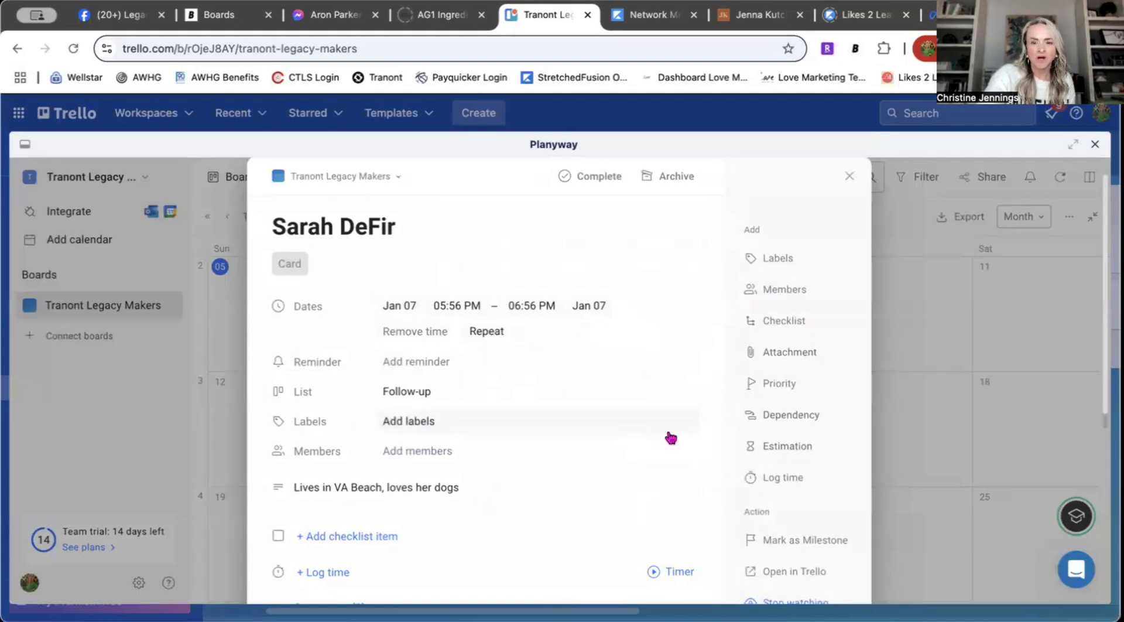
{"action": "scroll", "coordinate": [671, 437], "scroll_direction": "down", "scroll_amount": 5}
{"action": "scroll", "coordinate": [670, 437], "scroll_direction": "up", "scroll_amount": 6}
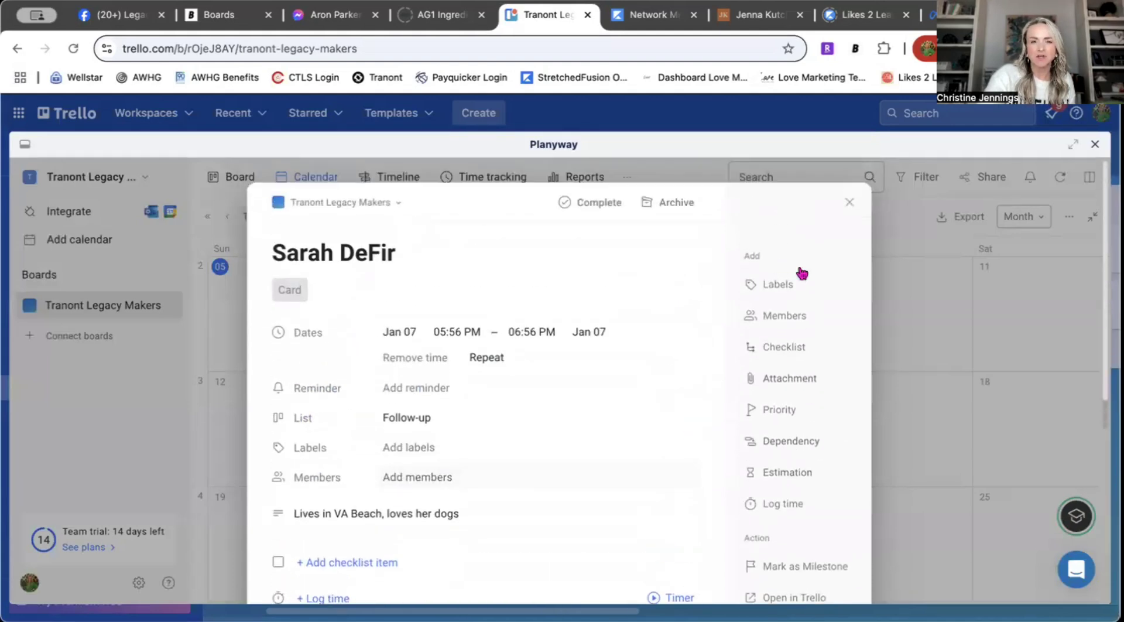
{"action": "left_click", "coordinate": [849, 202]}
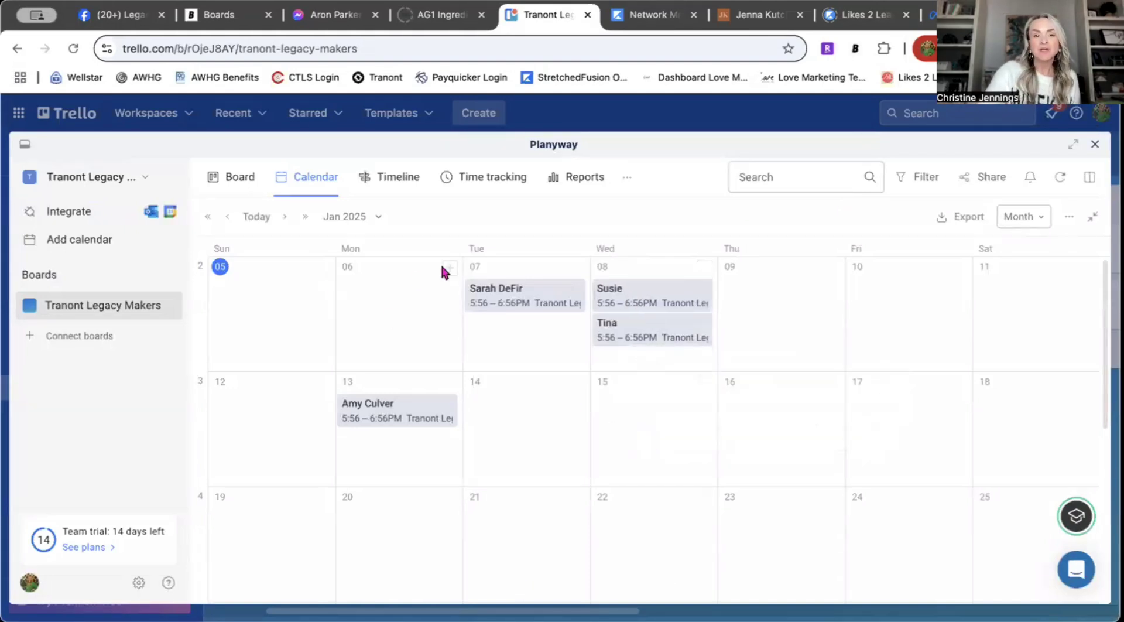
{"action": "left_click", "coordinate": [553, 304]}
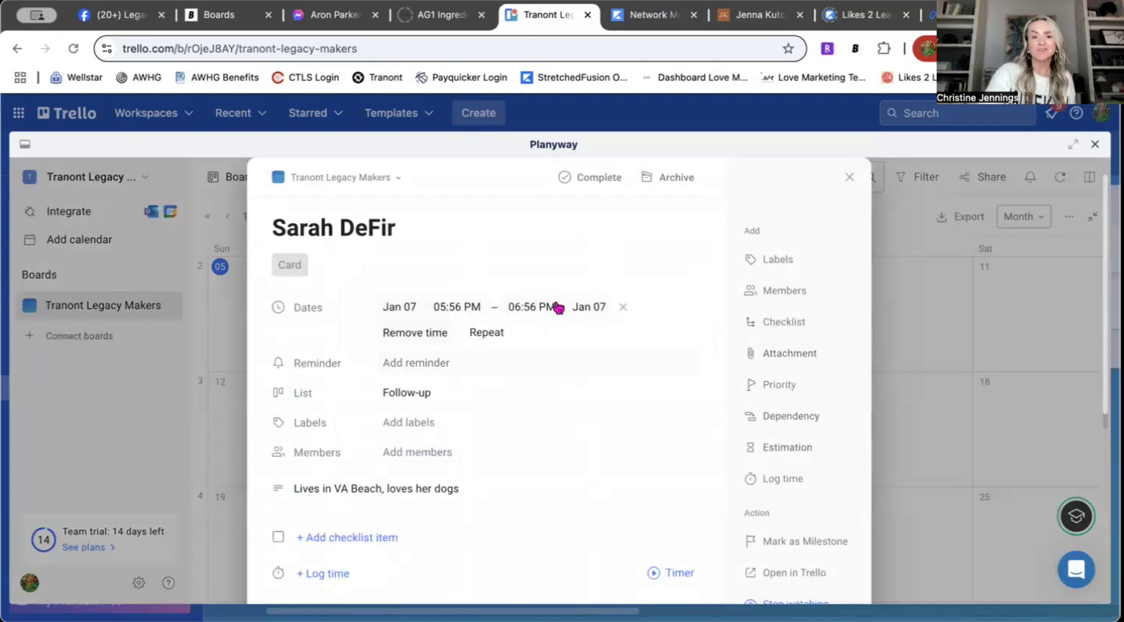
{"action": "left_click", "coordinate": [439, 308]}
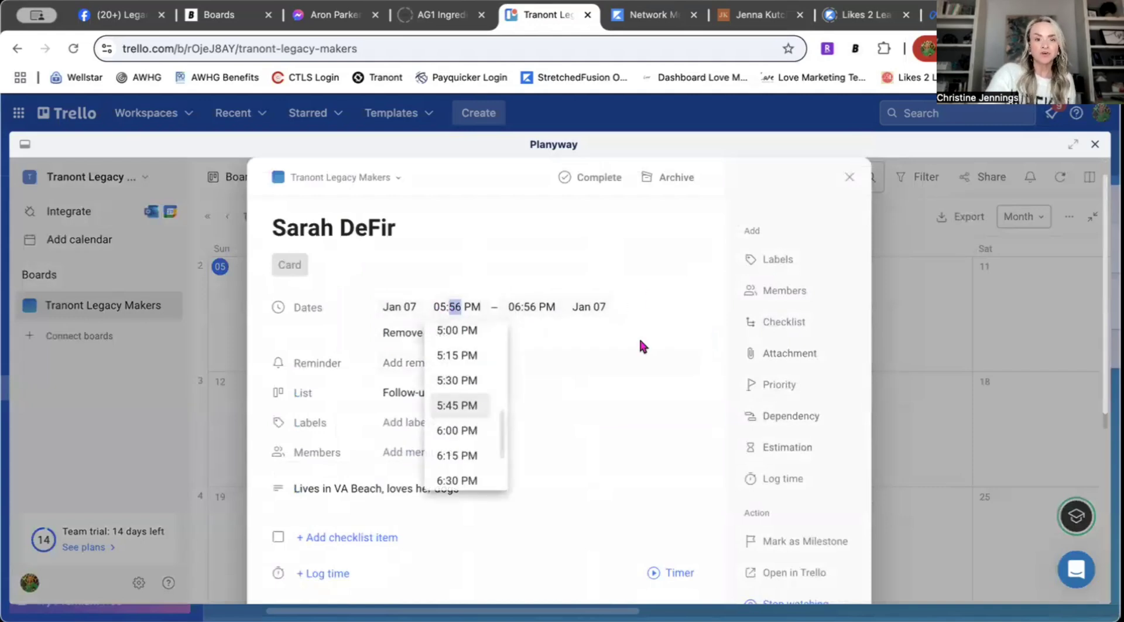
{"action": "left_click", "coordinate": [634, 238]}
{"action": "left_click", "coordinate": [850, 177]}
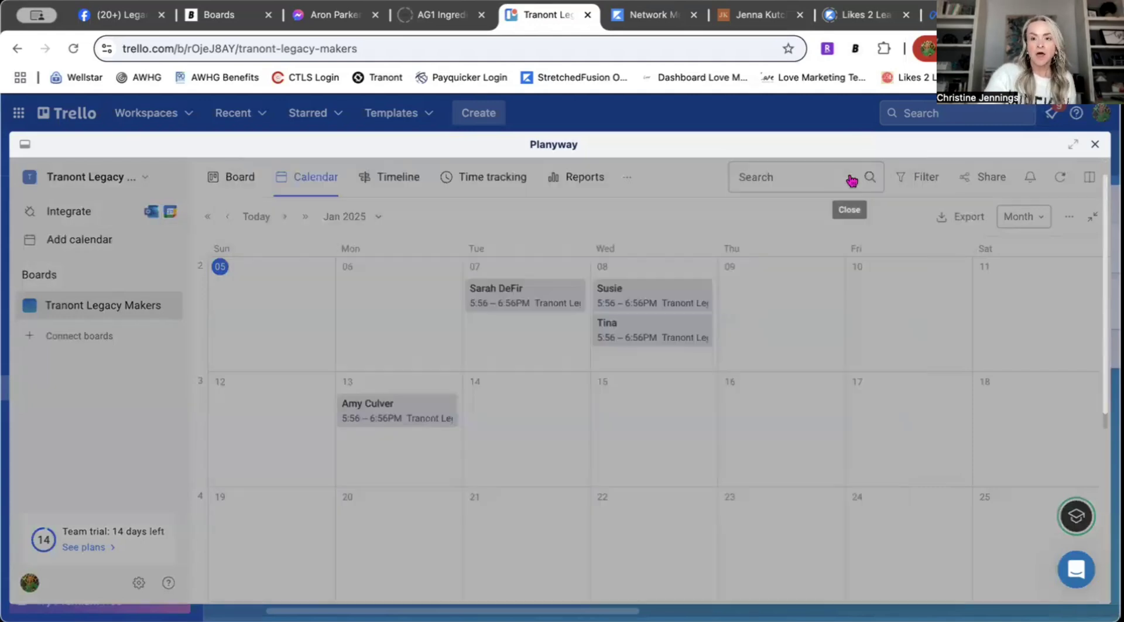
{"action": "left_click", "coordinate": [1096, 146]}
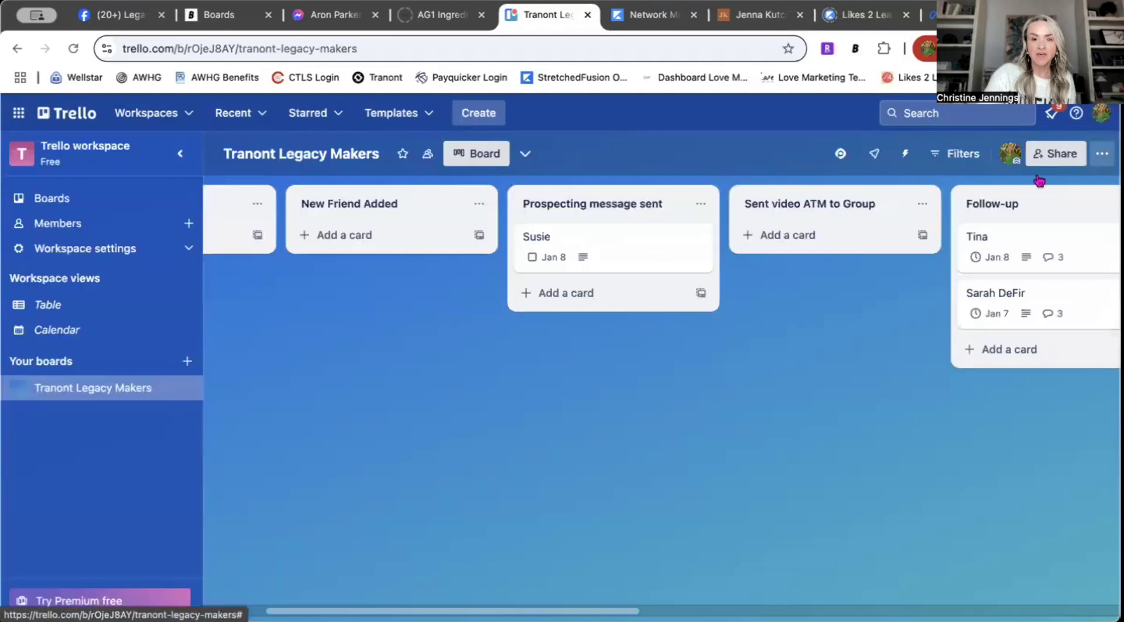
Step: Start a new card button from Automation's Buttons page and begin typing its 'F/u in 2 days' title
{"action": "left_click", "coordinate": [906, 157]}
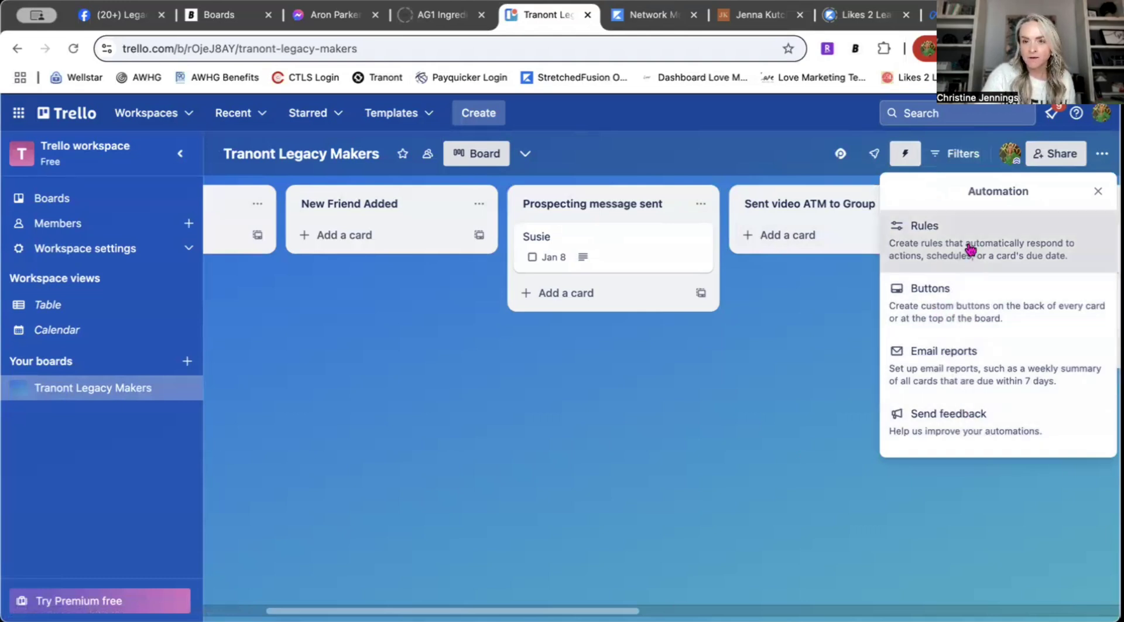
{"action": "left_click", "coordinate": [967, 306]}
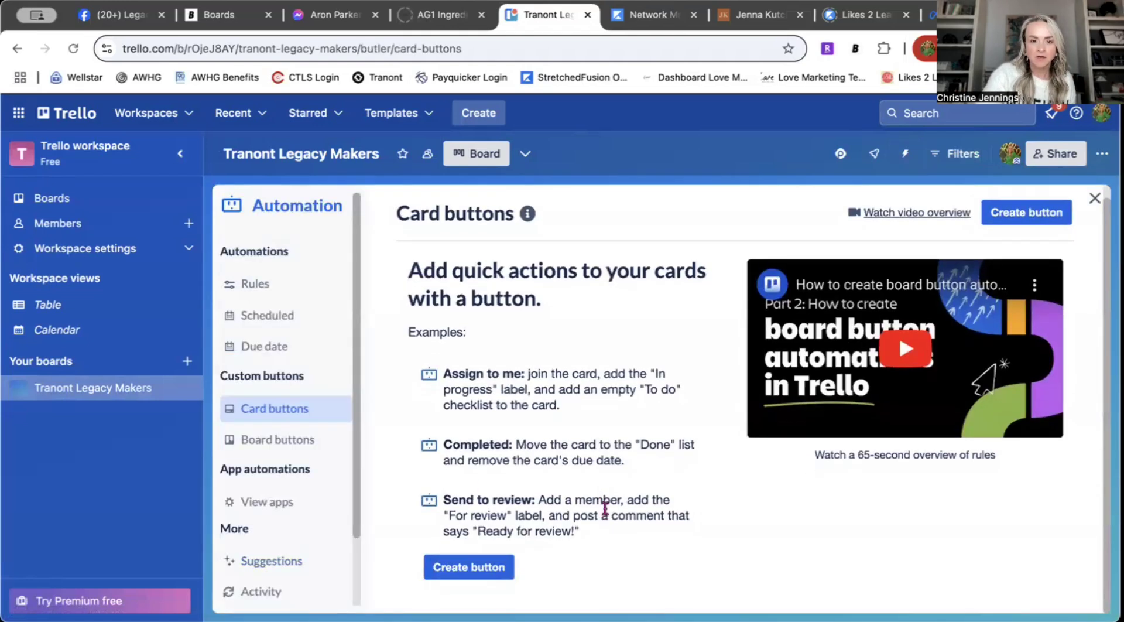
{"action": "left_click", "coordinate": [468, 576]}
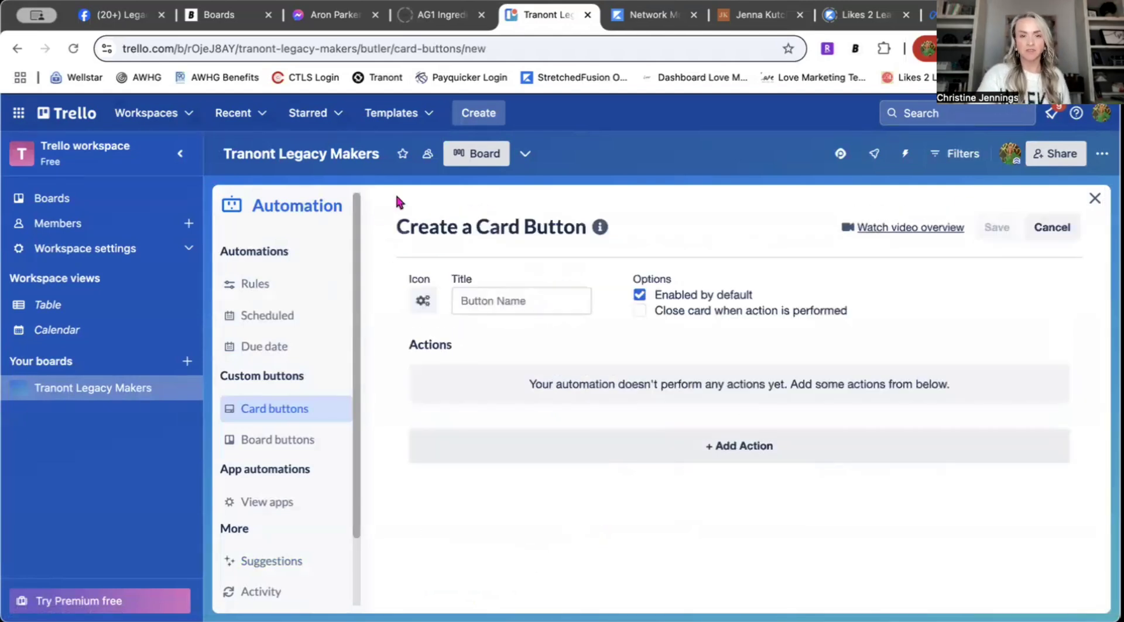
{"action": "left_click", "coordinate": [546, 301]}
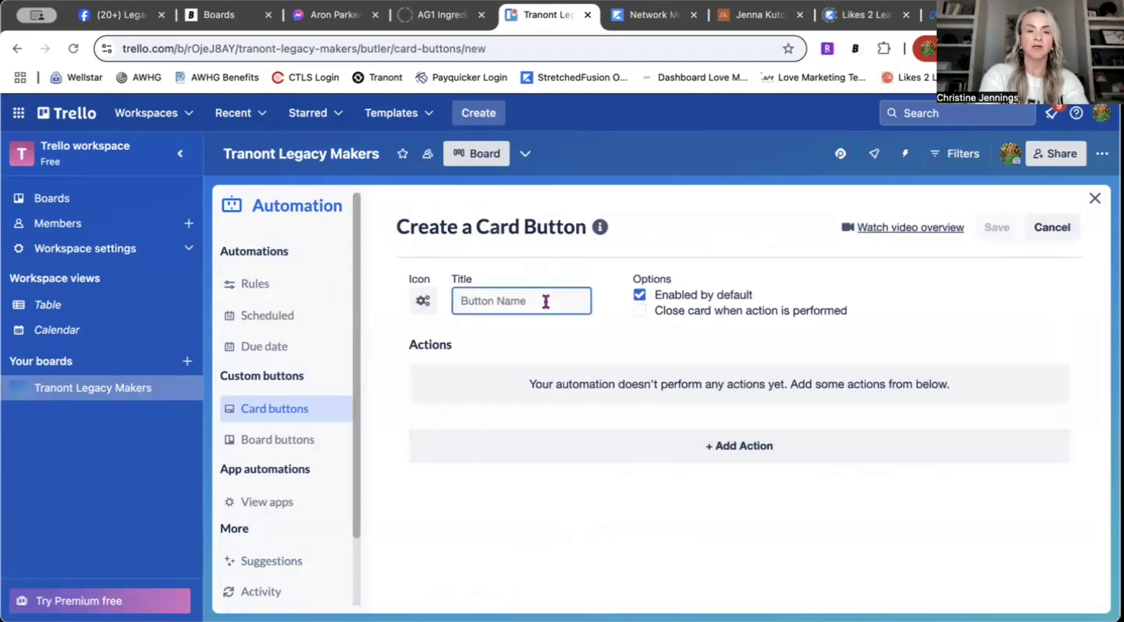
{"action": "type", "text": "F/u in 2 days"}
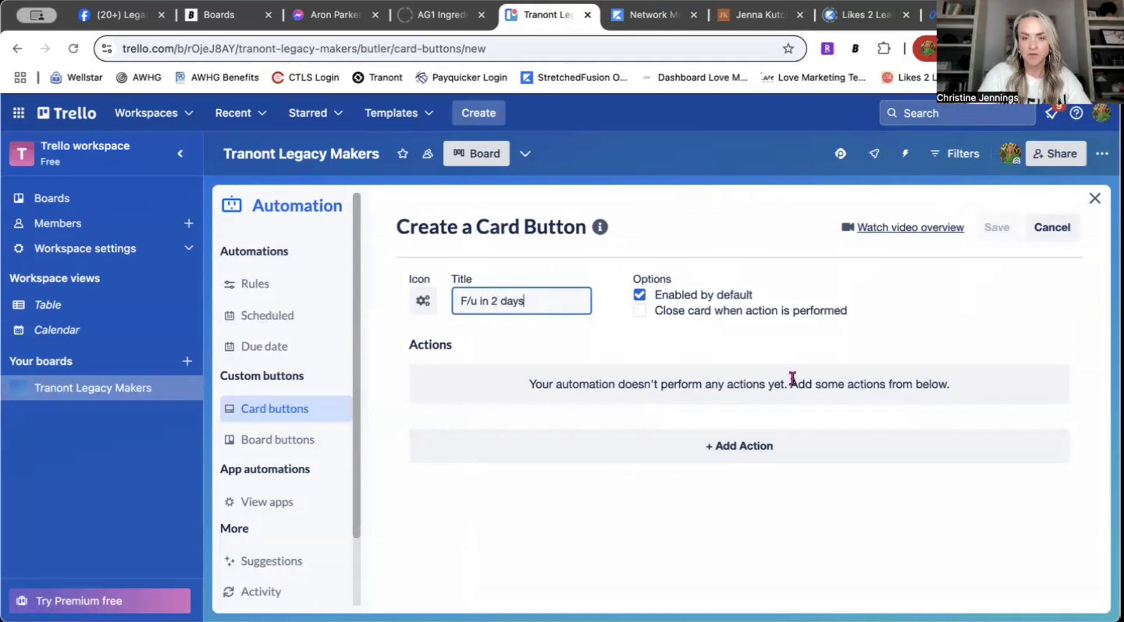
Step: Browse the button's due-date and move-card action categories
{"action": "left_click", "coordinate": [731, 450]}
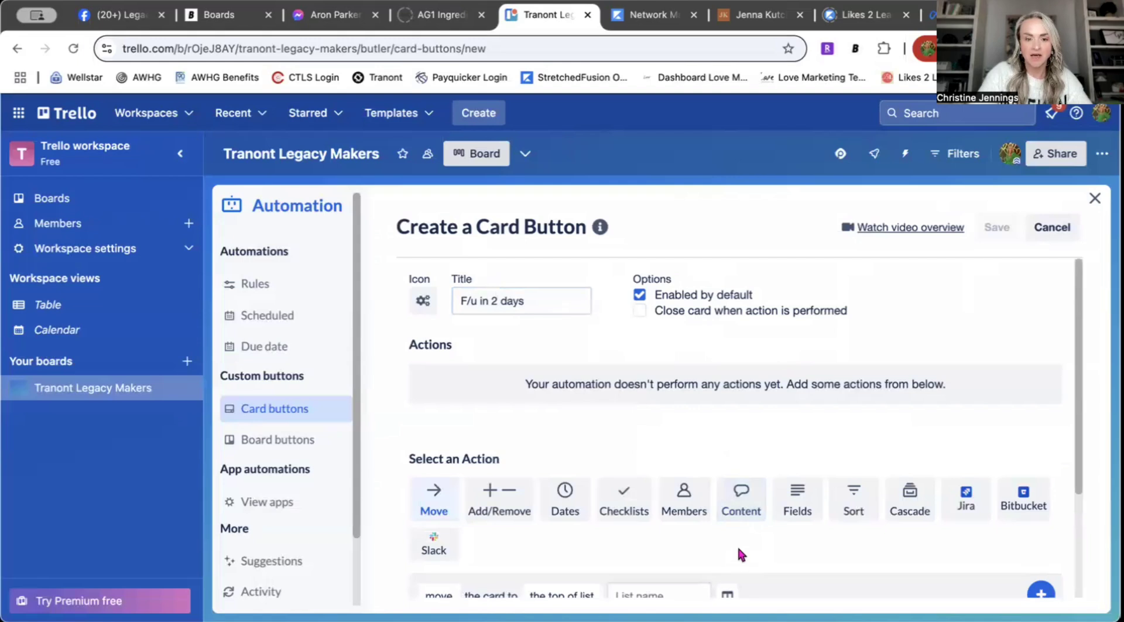
{"action": "scroll", "coordinate": [736, 544], "scroll_direction": "down", "scroll_amount": 3}
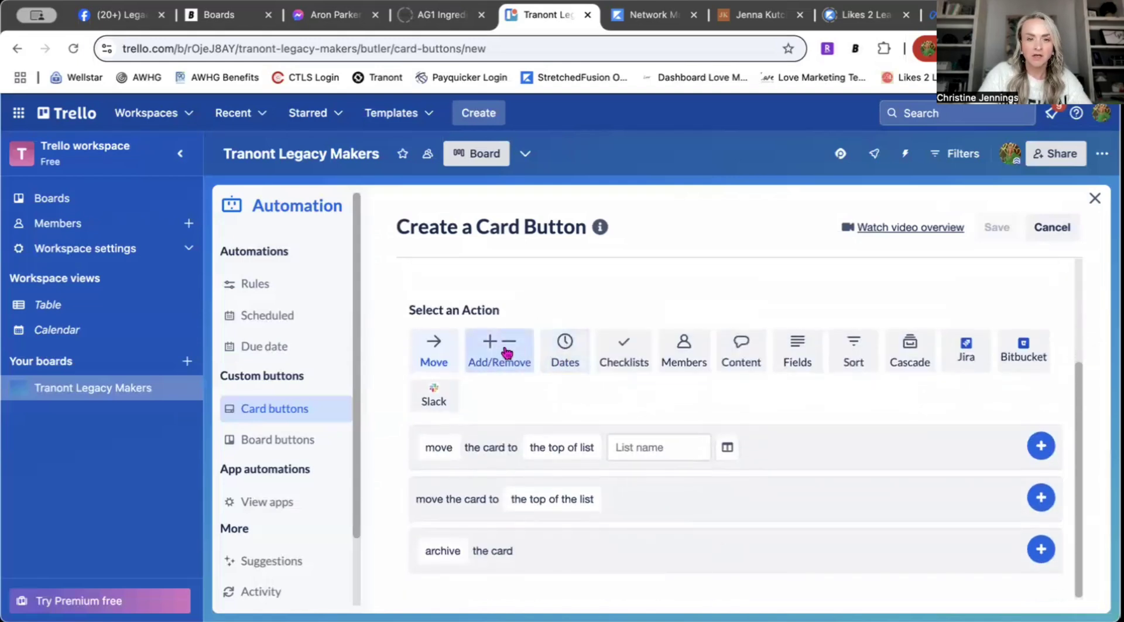
{"action": "left_click", "coordinate": [564, 350]}
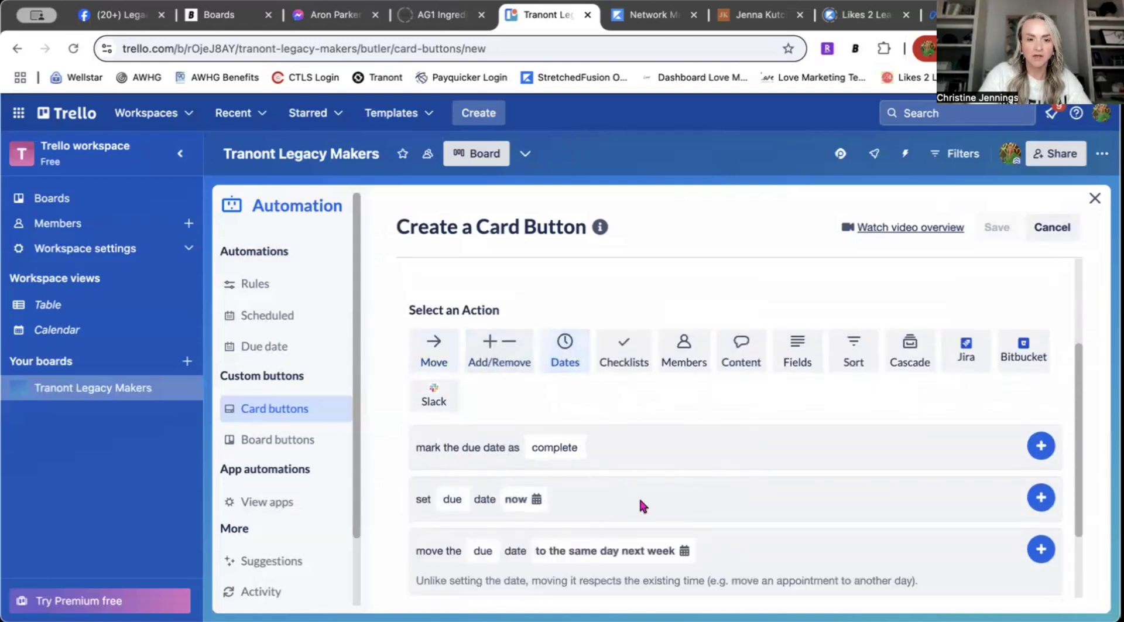
{"action": "scroll", "coordinate": [638, 496], "scroll_direction": "down", "scroll_amount": 2}
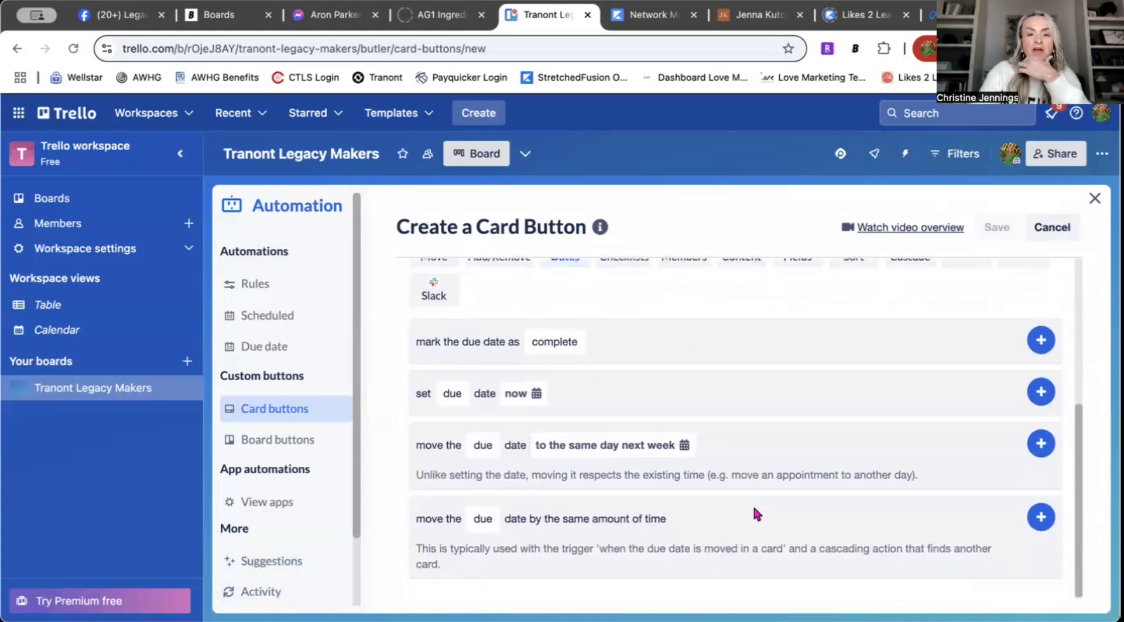
{"action": "scroll", "coordinate": [747, 508], "scroll_direction": "up", "scroll_amount": 5}
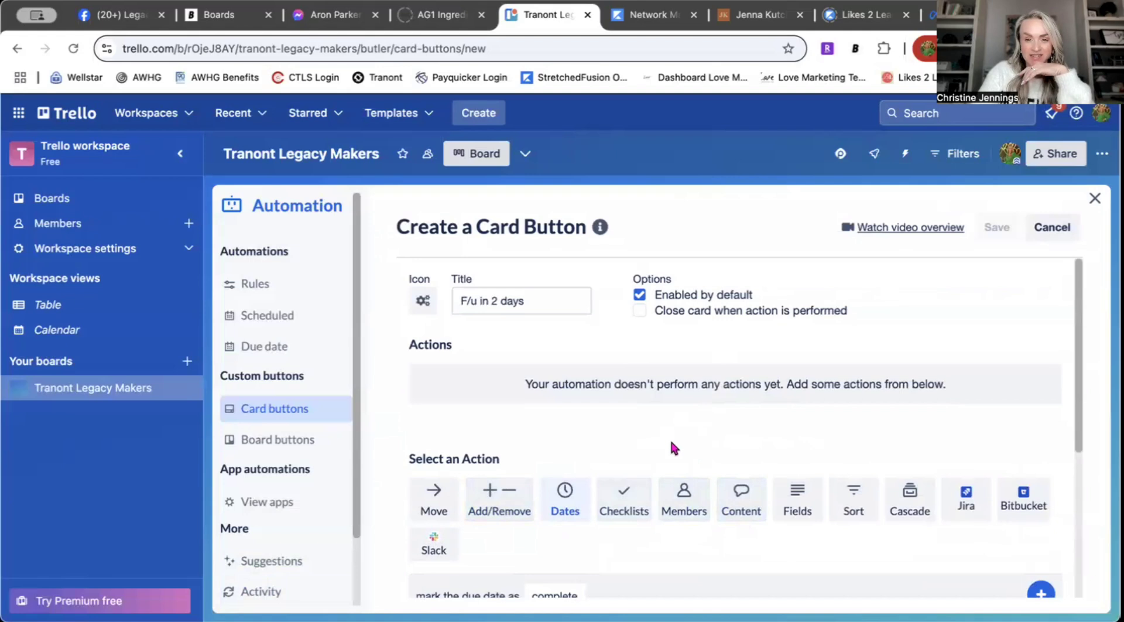
{"action": "scroll", "coordinate": [743, 445], "scroll_direction": "down", "scroll_amount": 1}
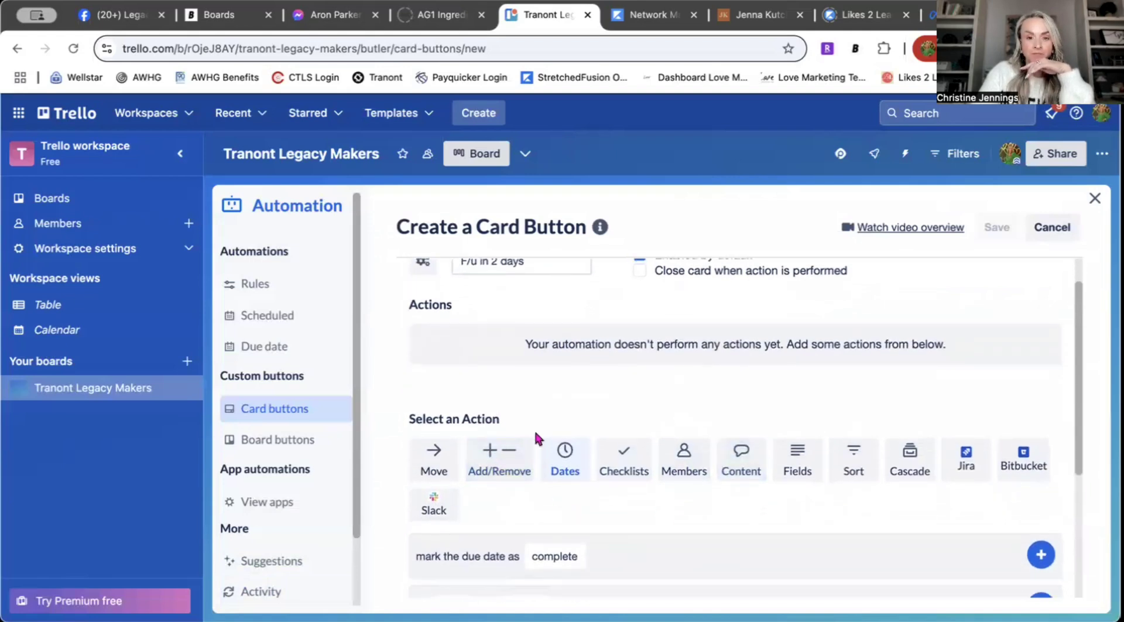
{"action": "scroll", "coordinate": [590, 416], "scroll_direction": "up", "scroll_amount": 2}
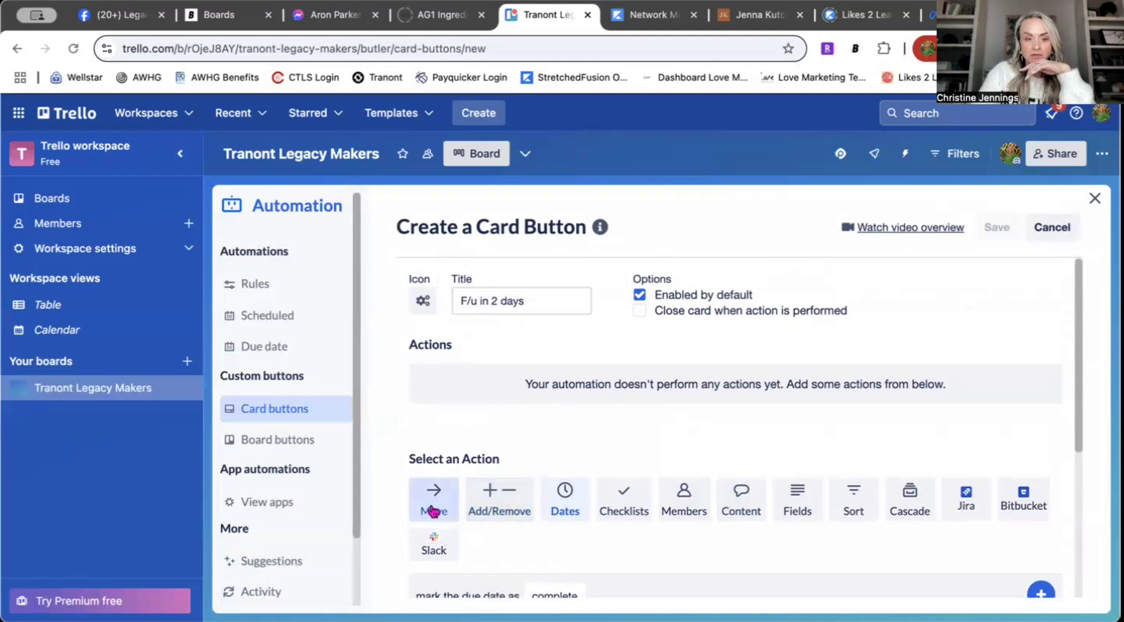
{"action": "left_click", "coordinate": [441, 504]}
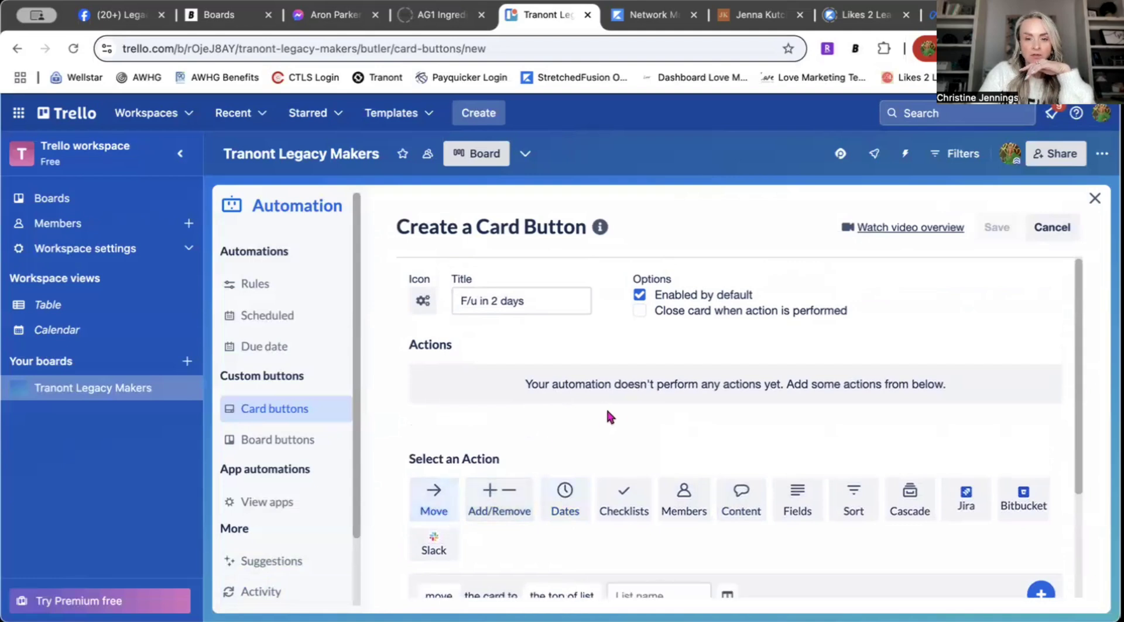
{"action": "scroll", "coordinate": [597, 413], "scroll_direction": "down", "scroll_amount": 3}
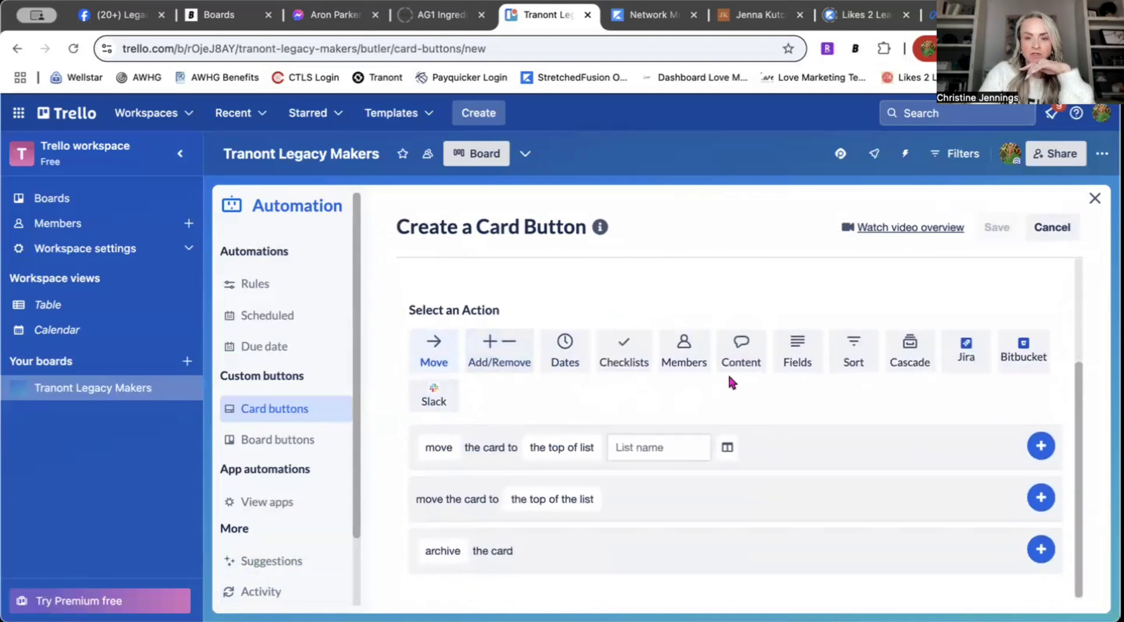
{"action": "scroll", "coordinate": [679, 413], "scroll_direction": "up", "scroll_amount": 1}
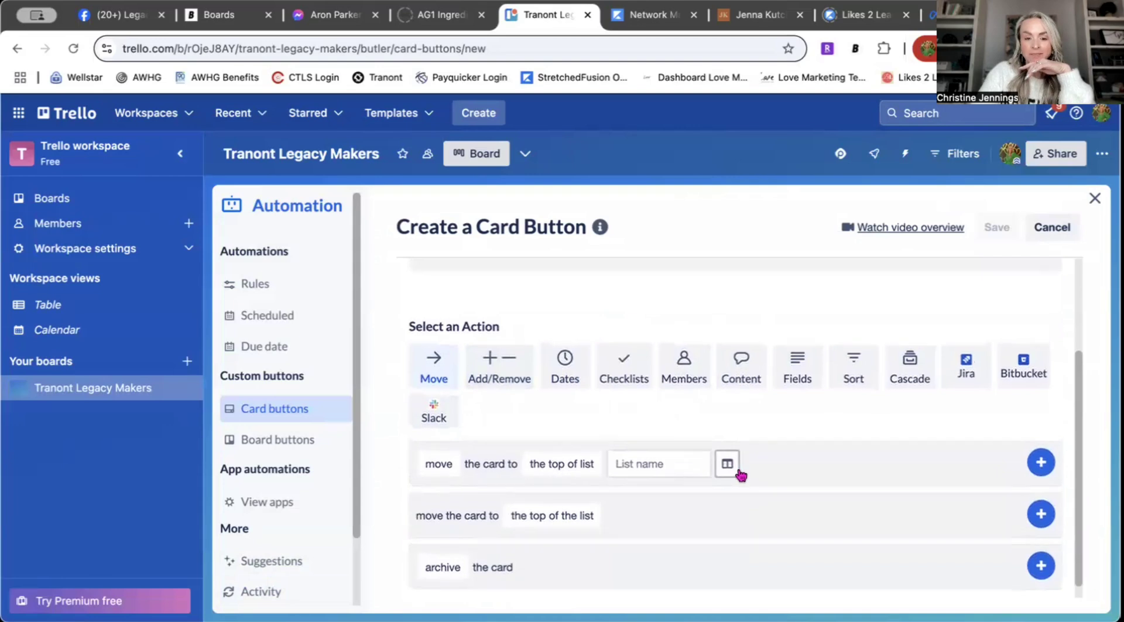
{"action": "scroll", "coordinate": [751, 469], "scroll_direction": "up", "scroll_amount": 3}
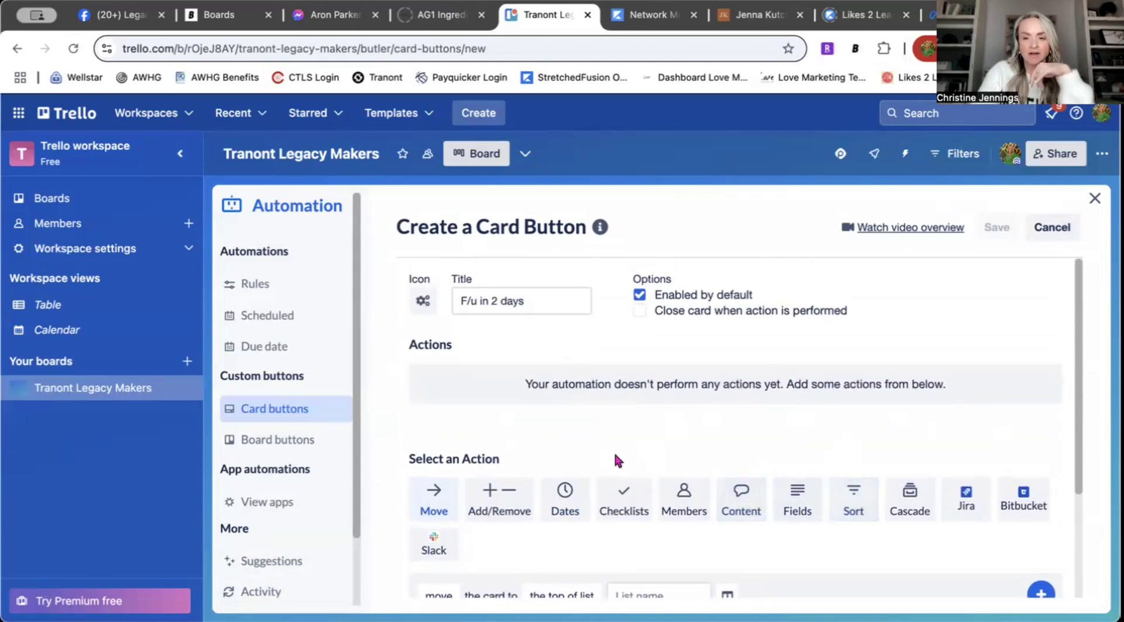
{"action": "scroll", "coordinate": [900, 459], "scroll_direction": "down", "scroll_amount": 4}
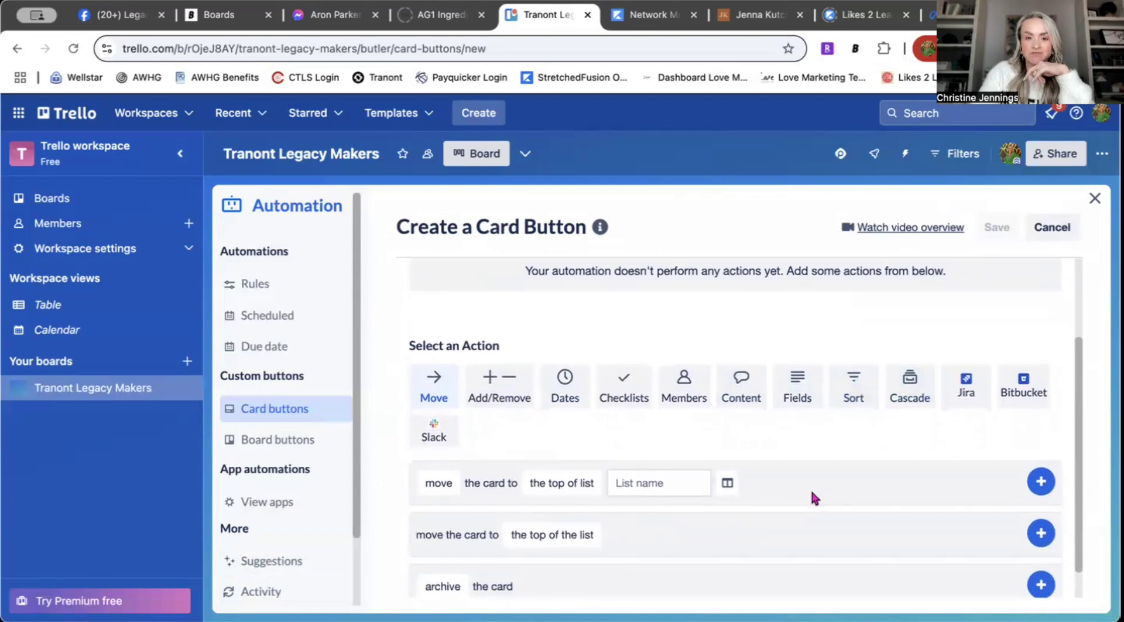
Step: Explore the due-date action choices, including marking the due date complete or incomplete
{"action": "left_click", "coordinate": [565, 393]}
{"action": "scroll", "coordinate": [720, 521], "scroll_direction": "down", "scroll_amount": 3}
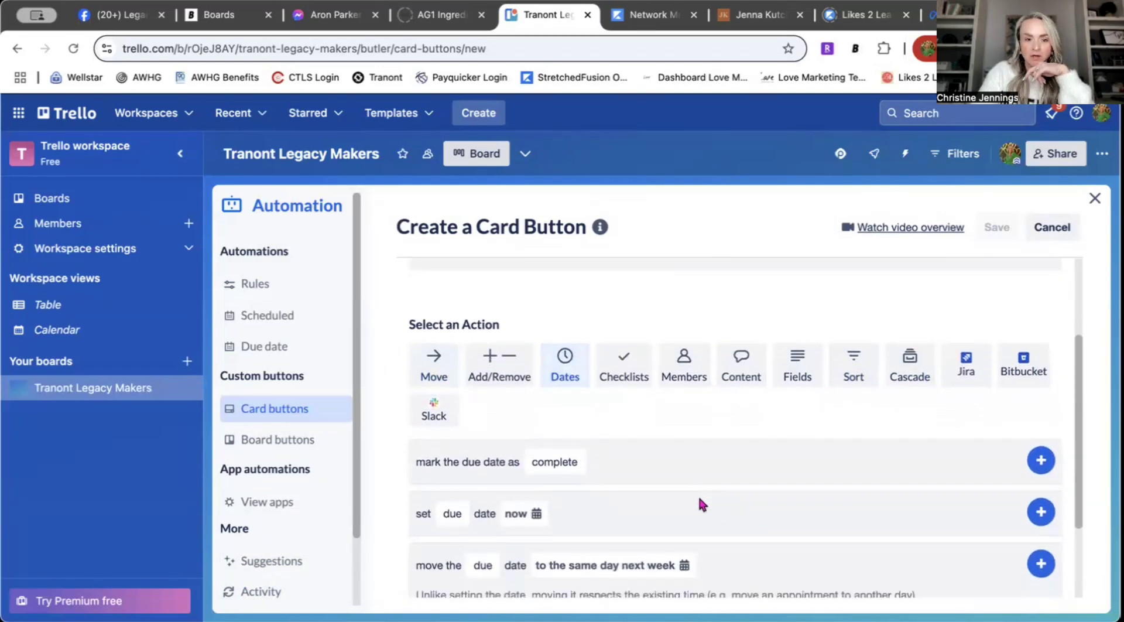
{"action": "left_click", "coordinate": [523, 439]}
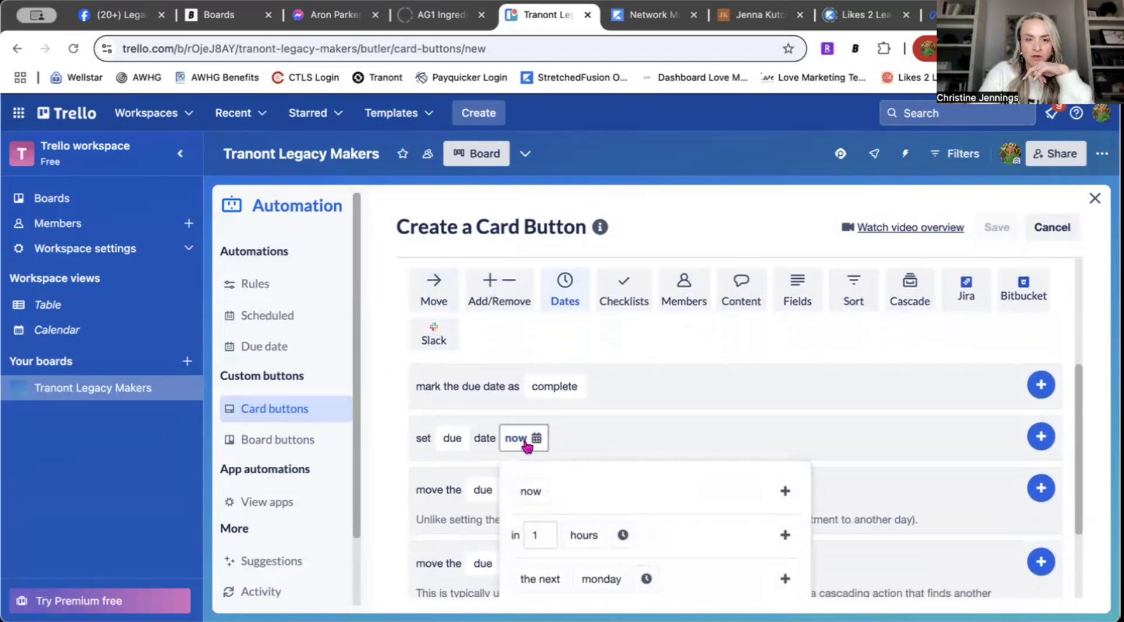
{"action": "left_click", "coordinate": [655, 415]}
{"action": "scroll", "coordinate": [657, 414], "scroll_direction": "down", "scroll_amount": 1}
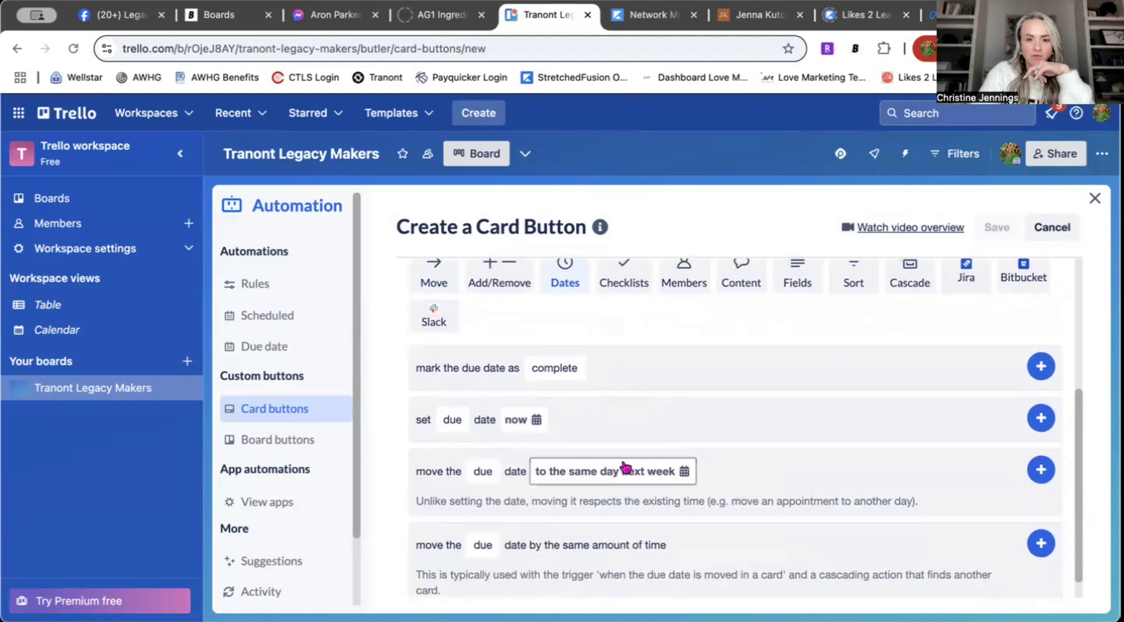
{"action": "scroll", "coordinate": [615, 401], "scroll_direction": "down", "scroll_amount": 1}
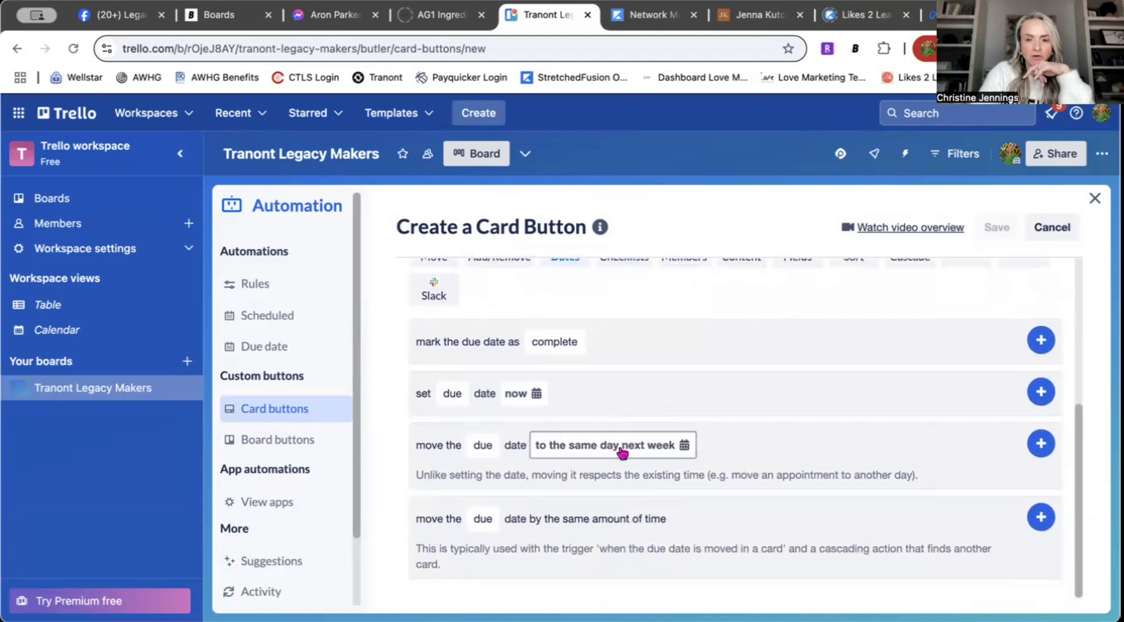
{"action": "left_click", "coordinate": [536, 350]}
{"action": "scroll", "coordinate": [726, 401], "scroll_direction": "up", "scroll_amount": 1}
{"action": "left_click", "coordinate": [741, 404]}
{"action": "scroll", "coordinate": [761, 456], "scroll_direction": "up", "scroll_amount": 1}
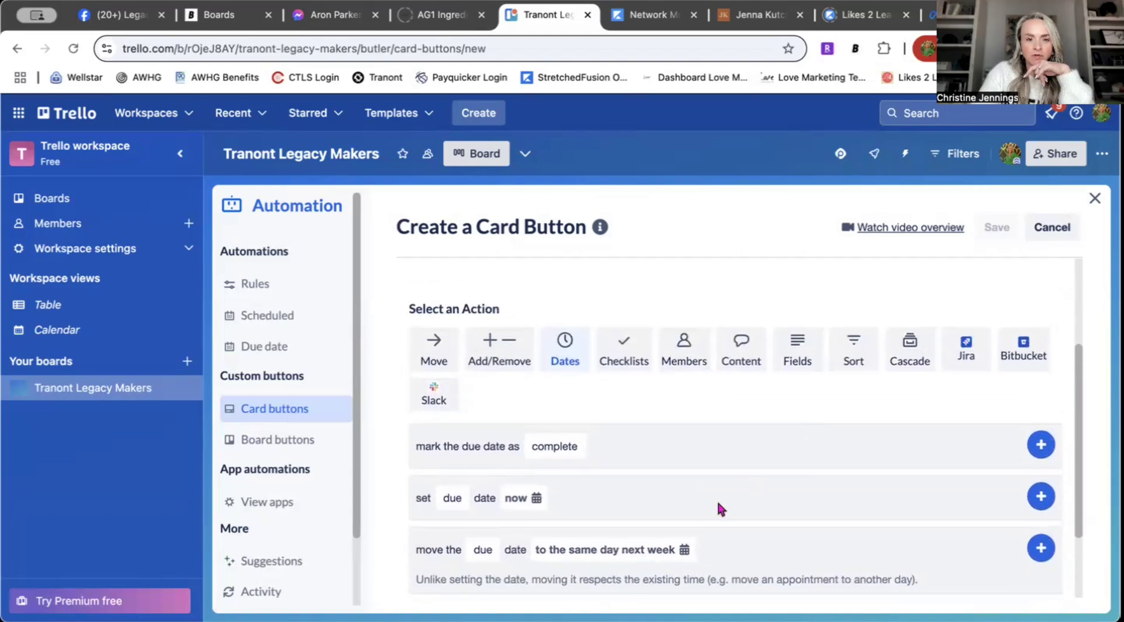
{"action": "scroll", "coordinate": [720, 508], "scroll_direction": "down", "scroll_amount": 1}
Step: Add a 'set due date in 2 days' action to the button
{"action": "left_click", "coordinate": [517, 417]}
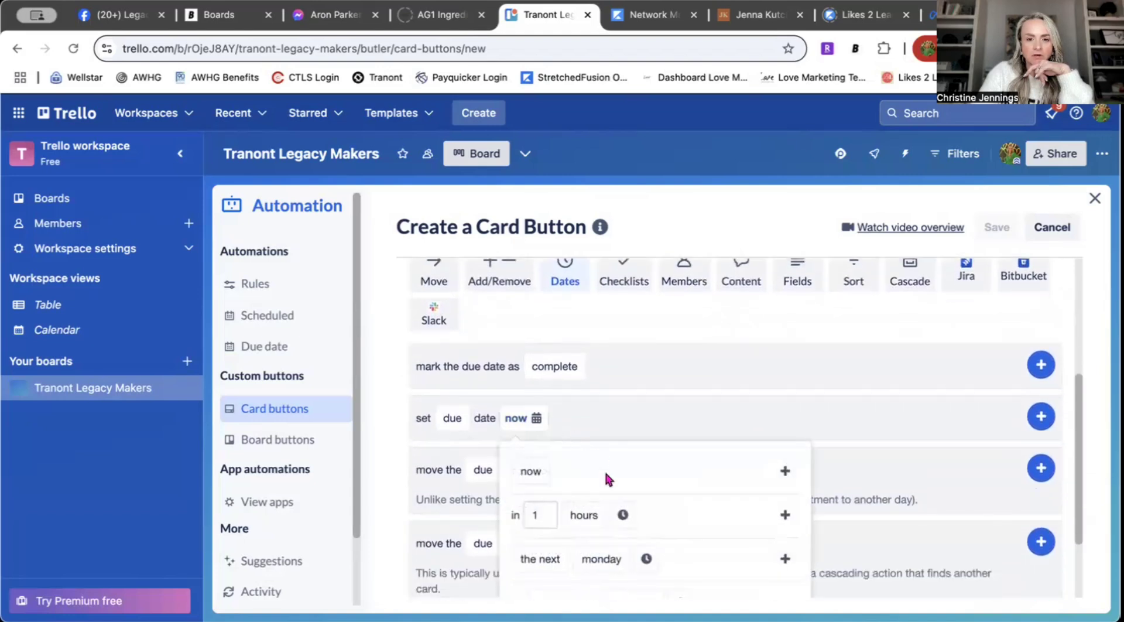
{"action": "scroll", "coordinate": [737, 444], "scroll_direction": "down", "scroll_amount": 5}
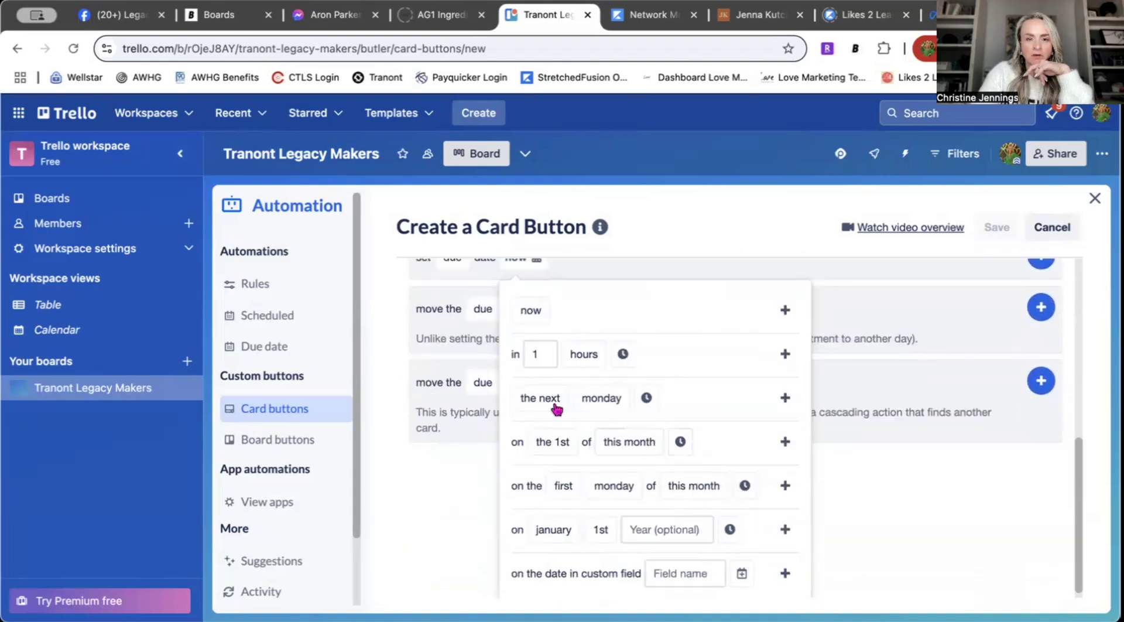
{"action": "left_click", "coordinate": [547, 398]}
{"action": "left_click", "coordinate": [645, 462]}
{"action": "scroll", "coordinate": [743, 396], "scroll_direction": "down", "scroll_amount": 1}
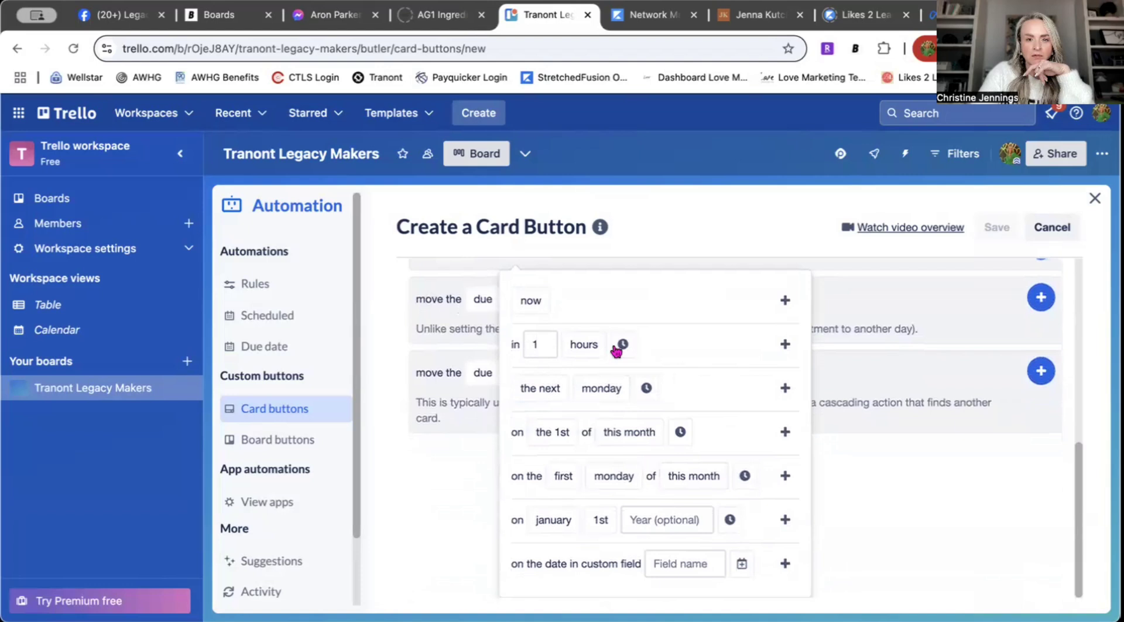
{"action": "left_click", "coordinate": [548, 345]}
{"action": "type", "text": "2"}
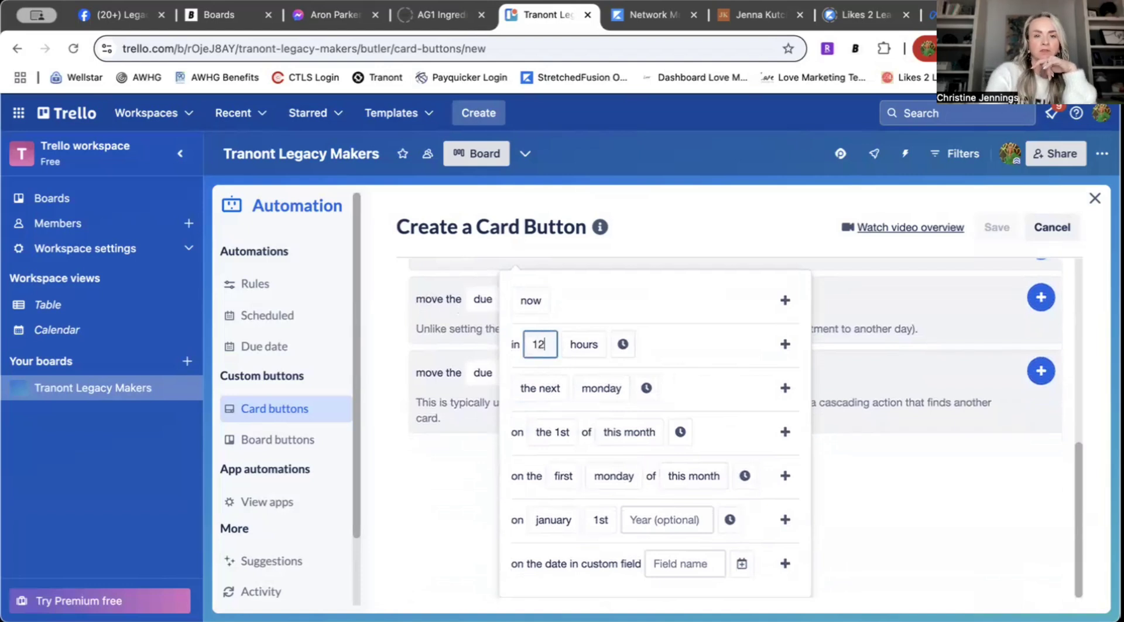
{"action": "key", "text": "BackSpace"}
{"action": "key", "text": "BackSpace"}
{"action": "type", "text": "2"}
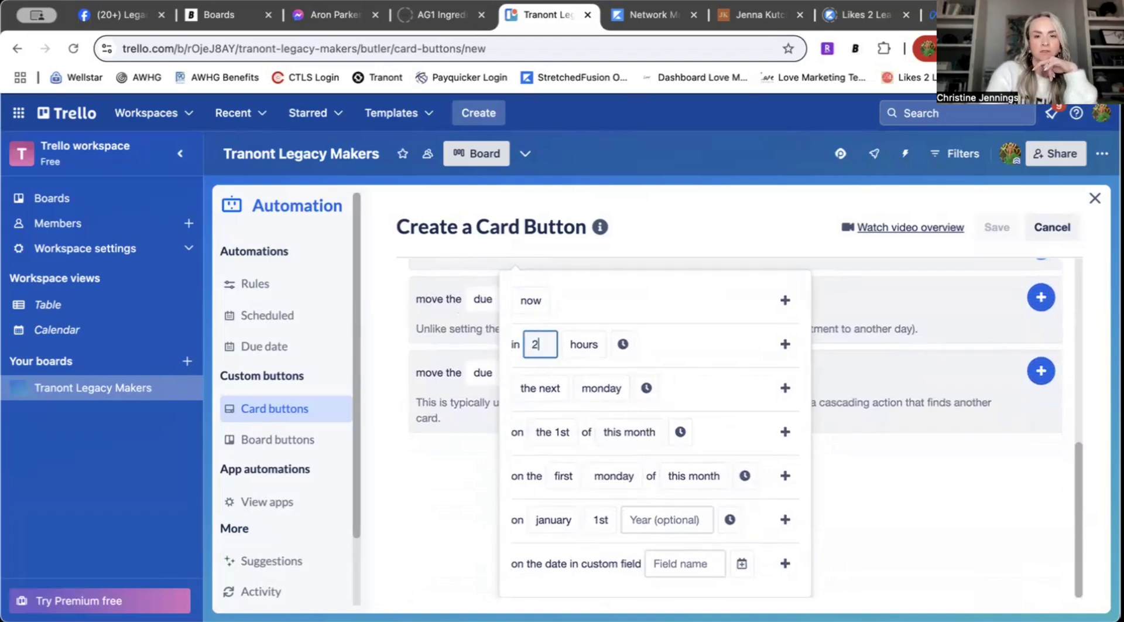
{"action": "left_click", "coordinate": [595, 350]}
{"action": "left_click", "coordinate": [609, 440]}
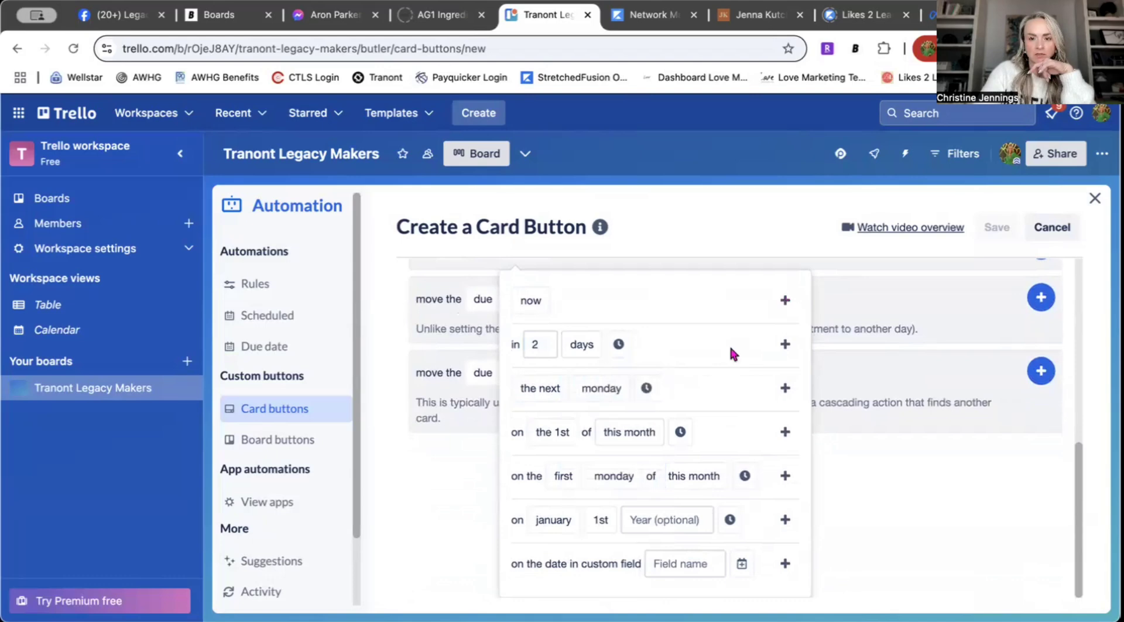
{"action": "left_click", "coordinate": [784, 345]}
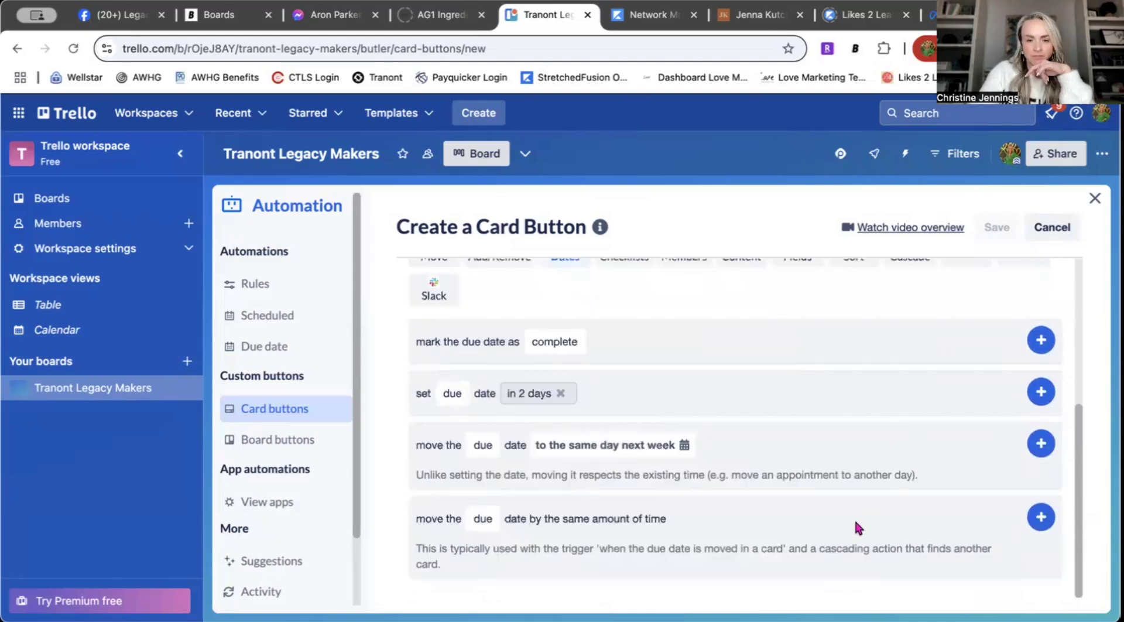
Step: Review the add/remove actions, then close the automation builder
{"action": "scroll", "coordinate": [936, 363], "scroll_direction": "up", "scroll_amount": 5}
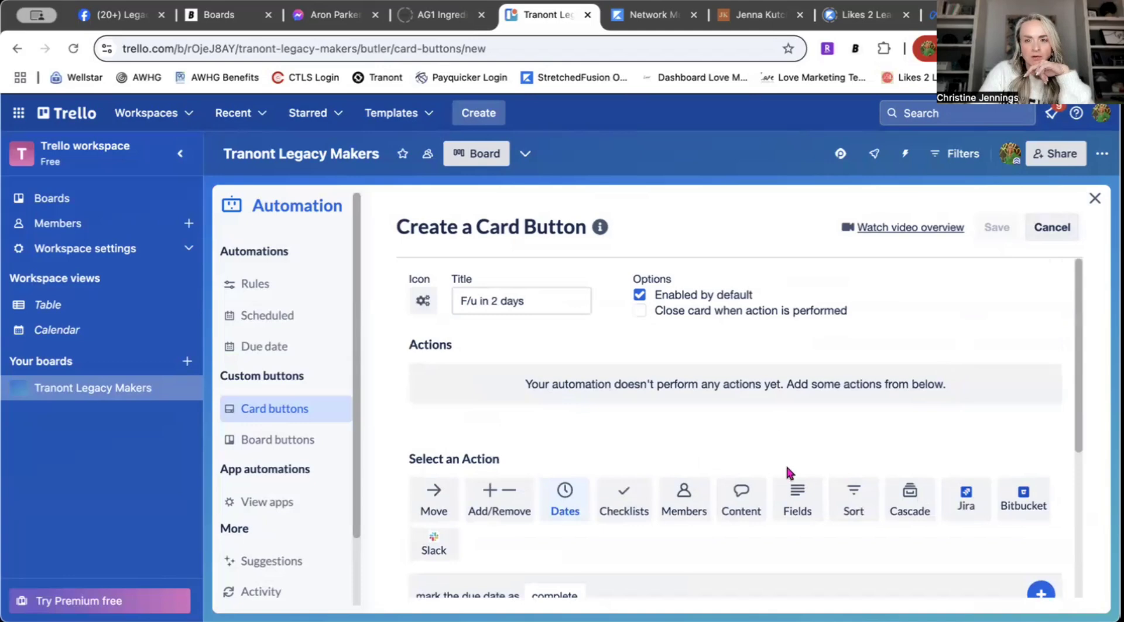
{"action": "left_click", "coordinate": [486, 502]}
{"action": "scroll", "coordinate": [655, 532], "scroll_direction": "down", "scroll_amount": 3}
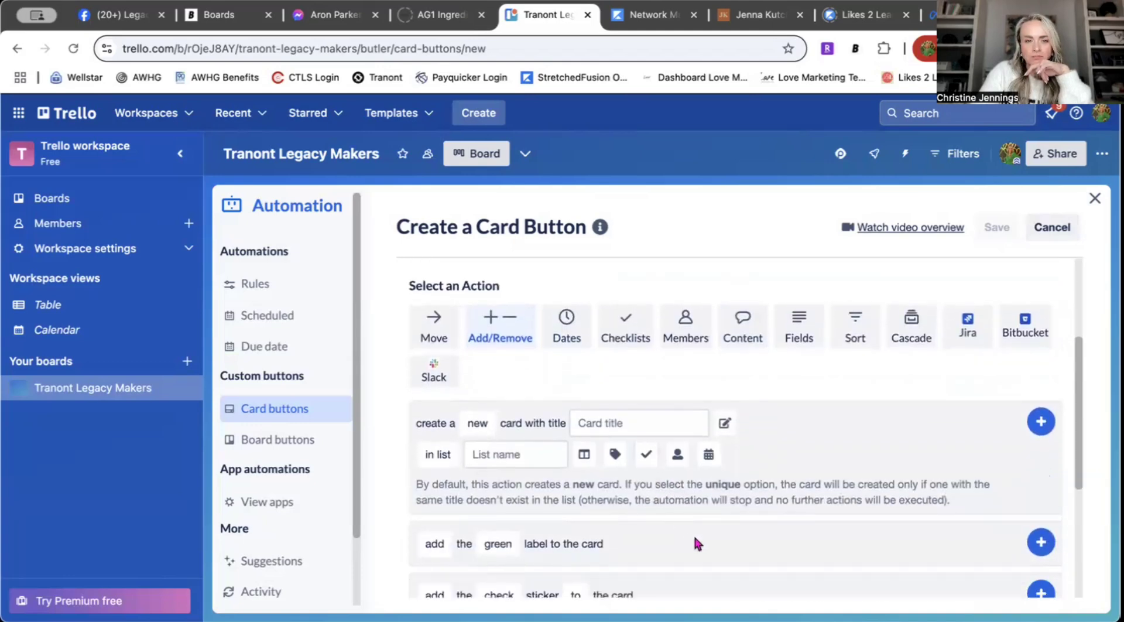
{"action": "scroll", "coordinate": [882, 408], "scroll_direction": "up", "scroll_amount": 5}
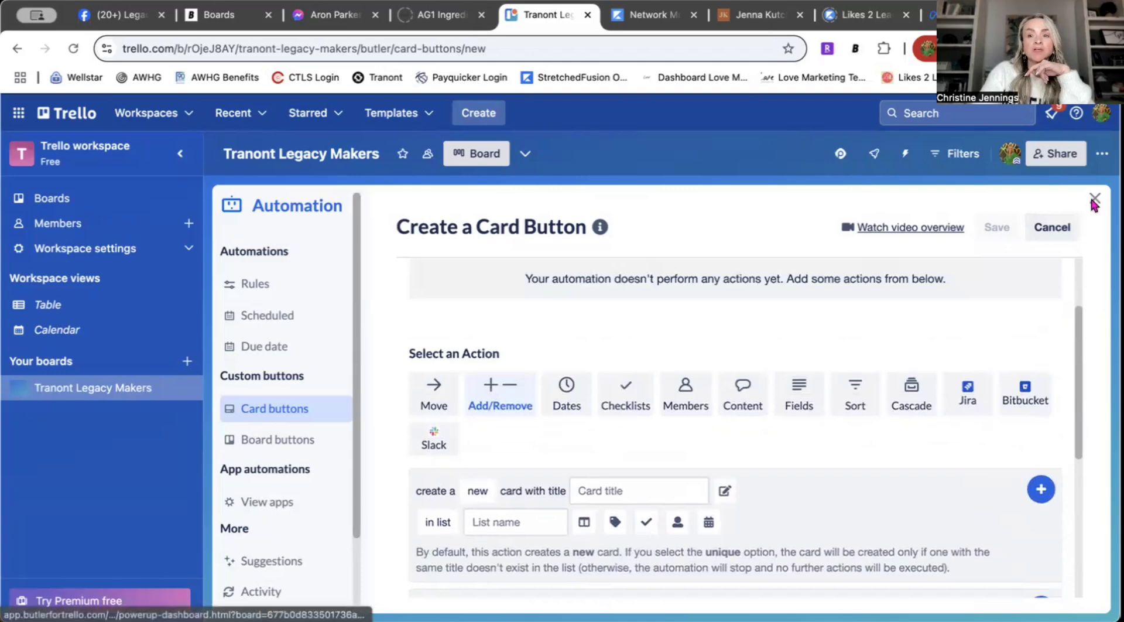
{"action": "left_click", "coordinate": [1093, 200]}
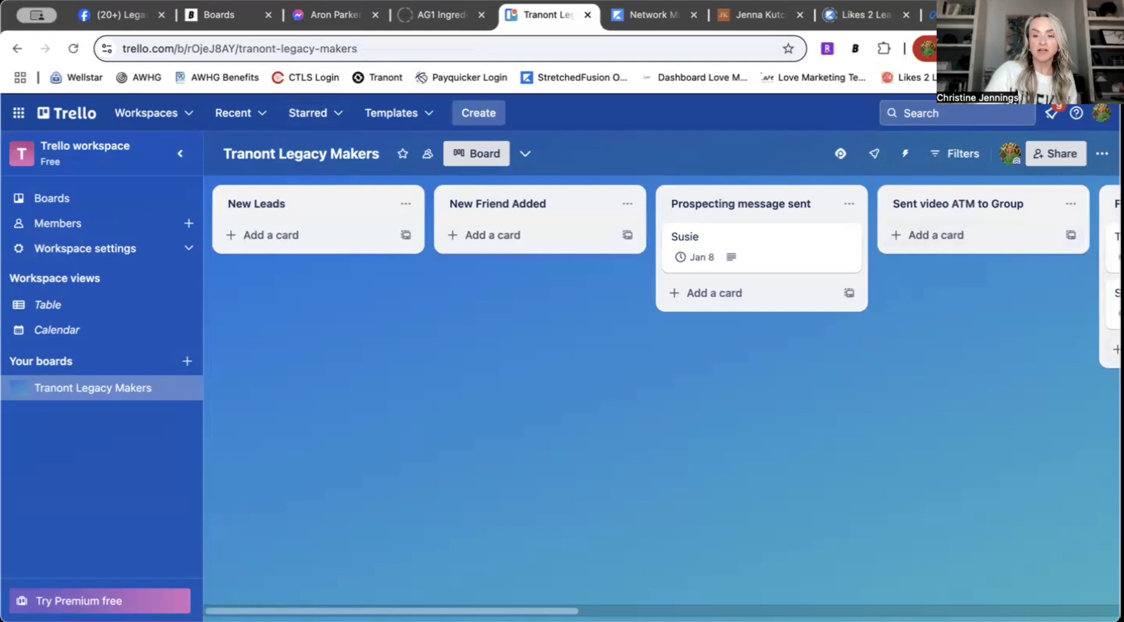
Step: Scroll across the lists and open the Tina card in Follow-up down to its activity
{"action": "scroll", "coordinate": [661, 381], "scroll_direction": "right", "scroll_amount": 15}
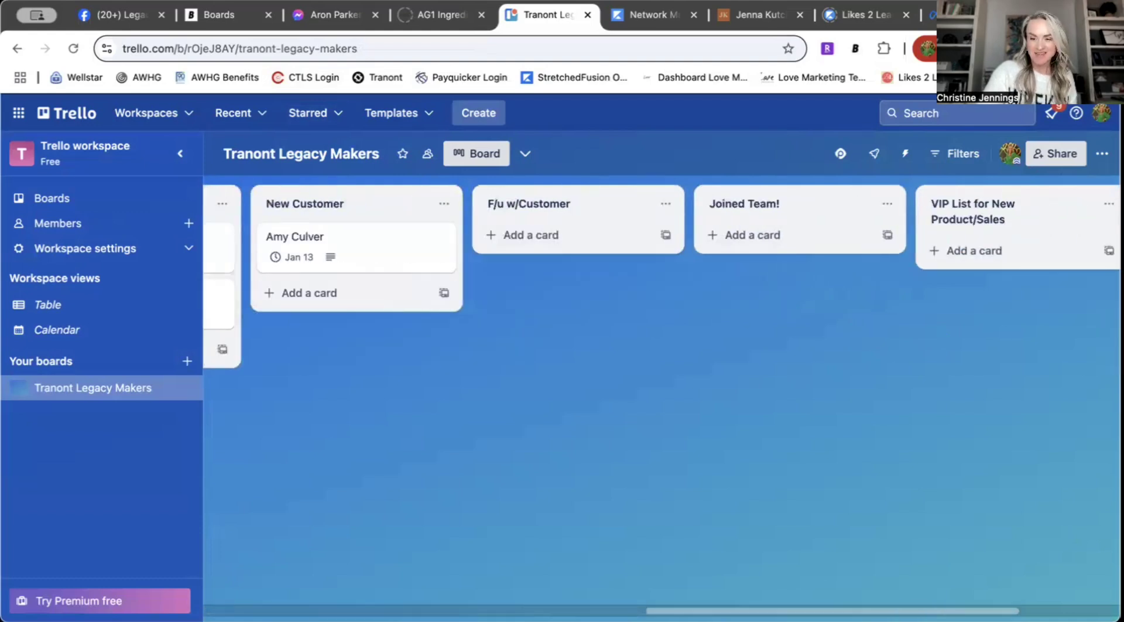
{"action": "scroll", "coordinate": [661, 380], "scroll_direction": "right", "scroll_amount": 5}
{"action": "scroll", "coordinate": [775, 588], "scroll_direction": "left", "scroll_amount": 20}
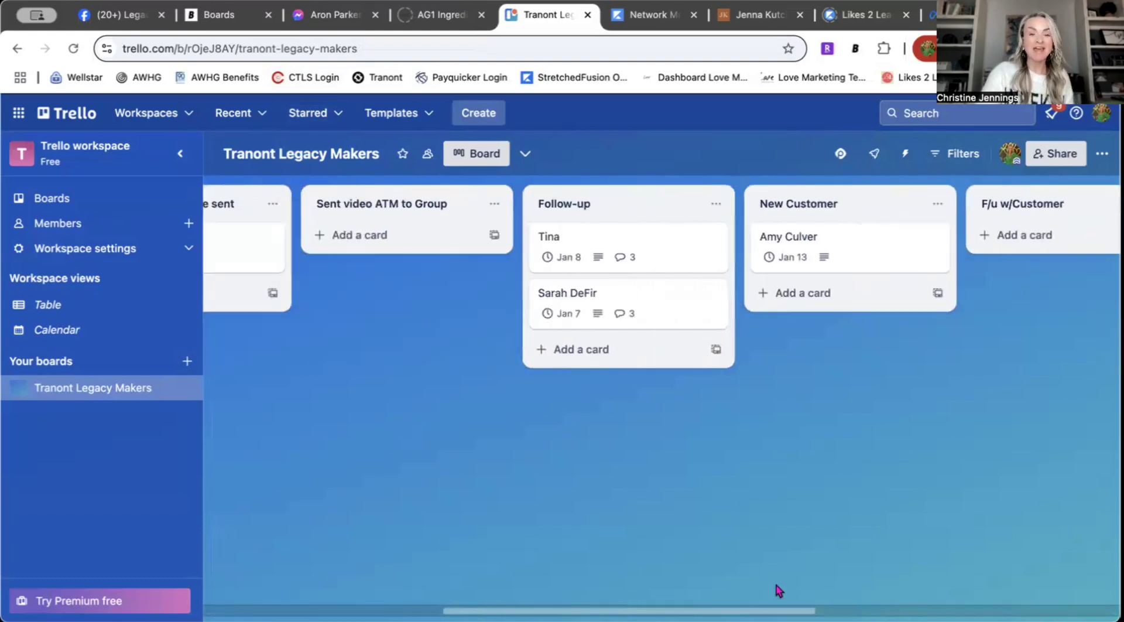
{"action": "scroll", "coordinate": [597, 594], "scroll_direction": "right", "scroll_amount": 10}
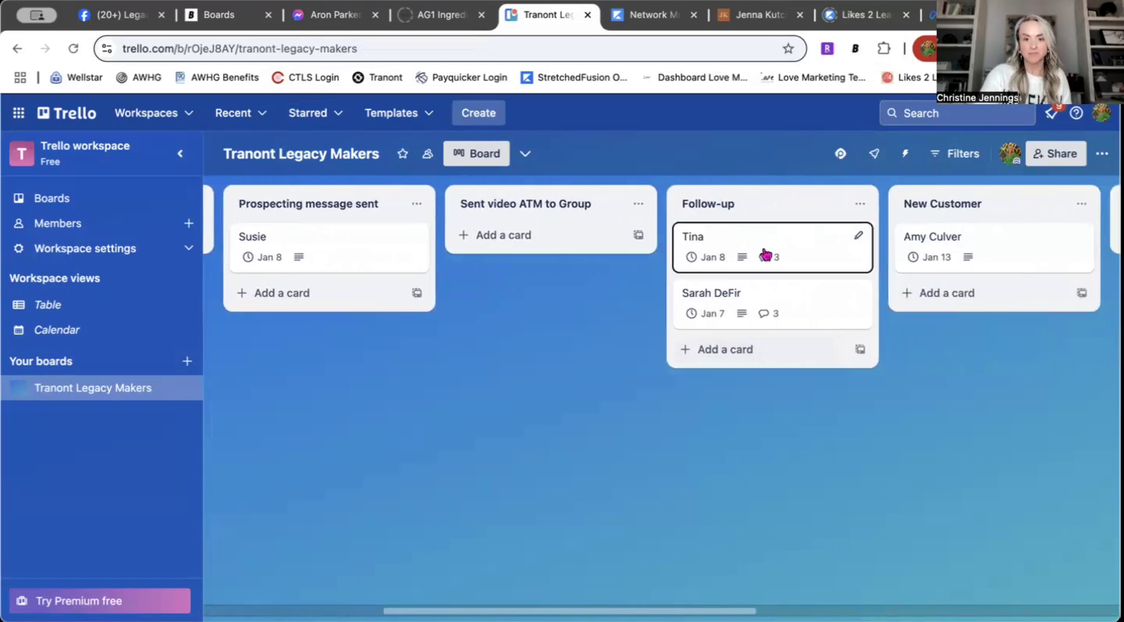
{"action": "left_click", "coordinate": [768, 253]}
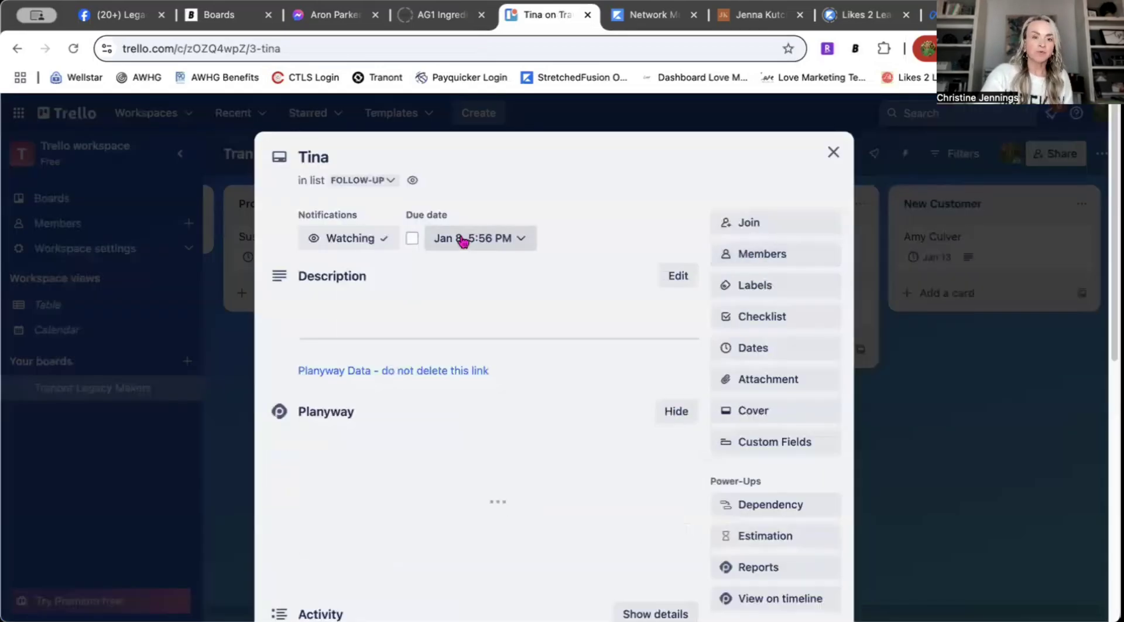
{"action": "scroll", "coordinate": [780, 524], "scroll_direction": "down", "scroll_amount": 5}
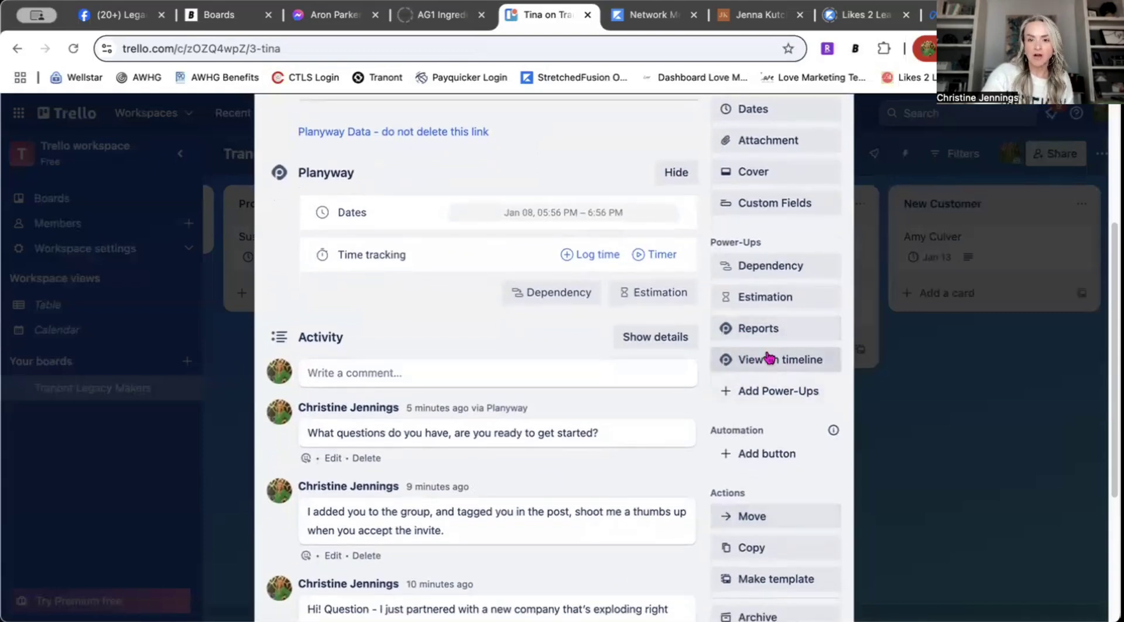
Step: View the Tina card on the Planyway timeline, close it, and open the board's Power-Ups list
{"action": "left_click", "coordinate": [770, 361]}
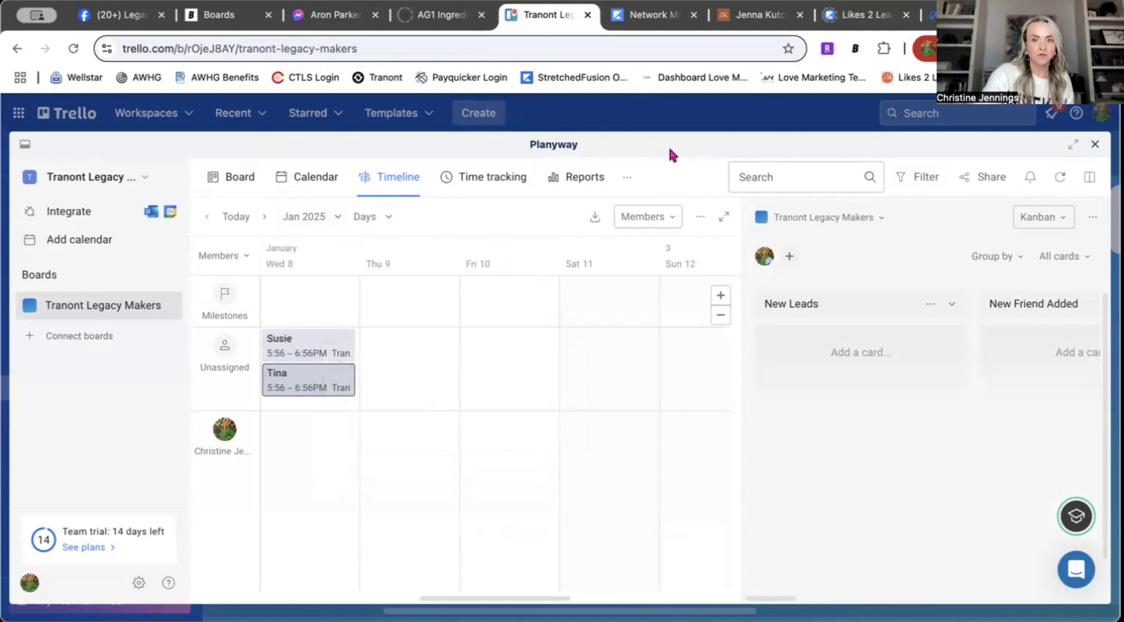
{"action": "left_click", "coordinate": [1095, 146]}
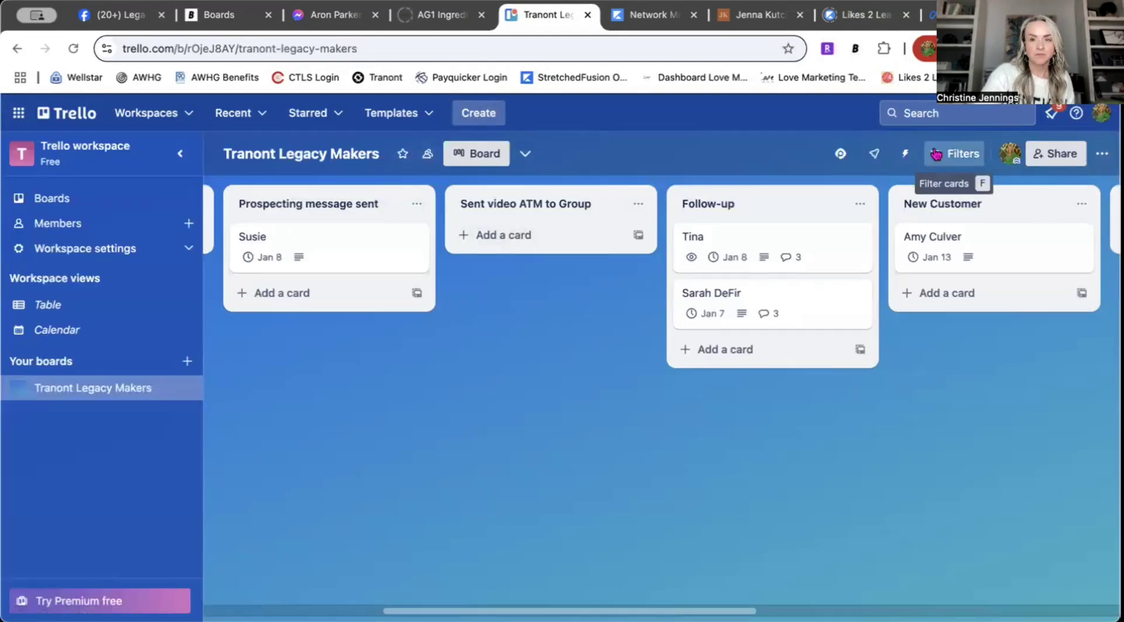
{"action": "left_click", "coordinate": [874, 154]}
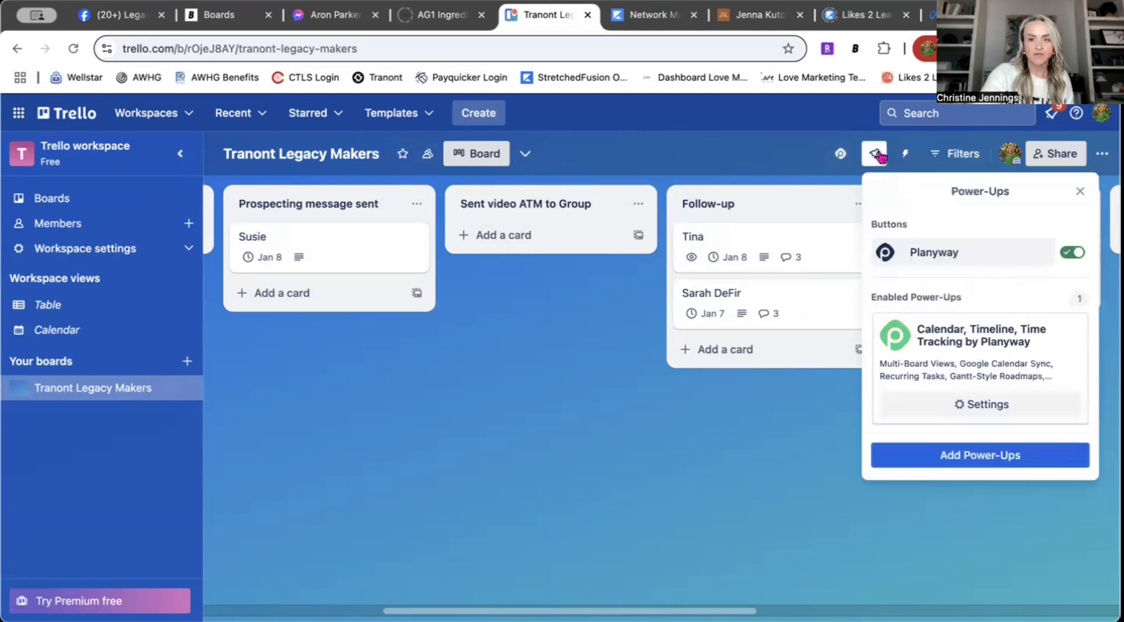
Step: Browse additional Power-Ups, then close the Power-Ups window
{"action": "left_click", "coordinate": [1010, 459]}
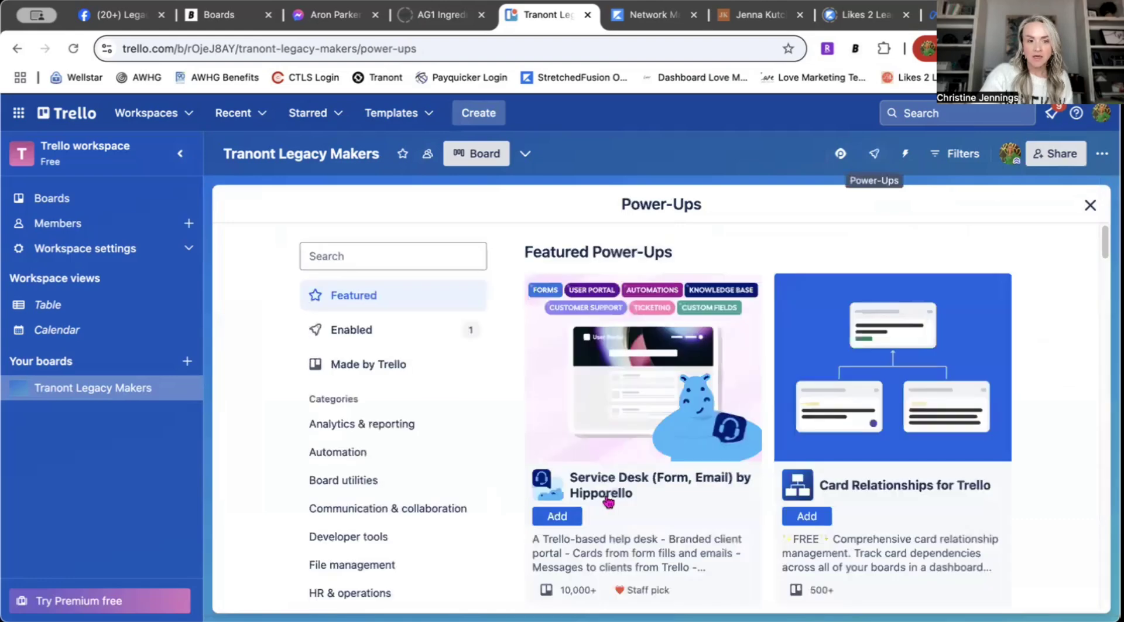
{"action": "scroll", "coordinate": [357, 462], "scroll_direction": "down", "scroll_amount": 5}
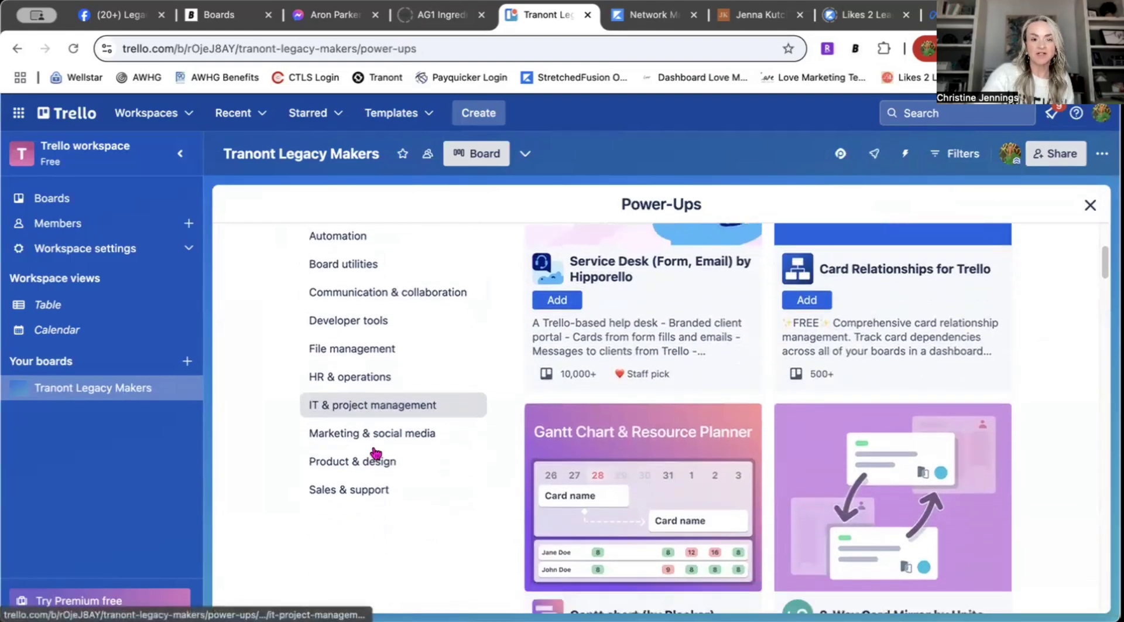
{"action": "scroll", "coordinate": [375, 452], "scroll_direction": "down", "scroll_amount": 10}
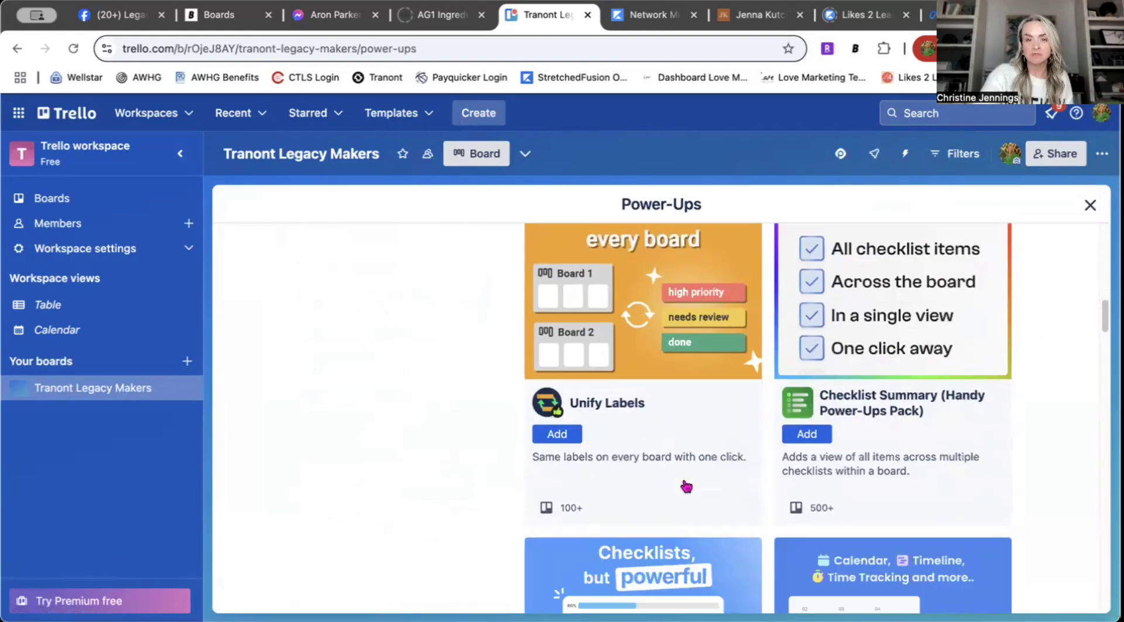
{"action": "scroll", "coordinate": [686, 486], "scroll_direction": "up", "scroll_amount": 15}
{"action": "left_click", "coordinate": [1089, 204]}
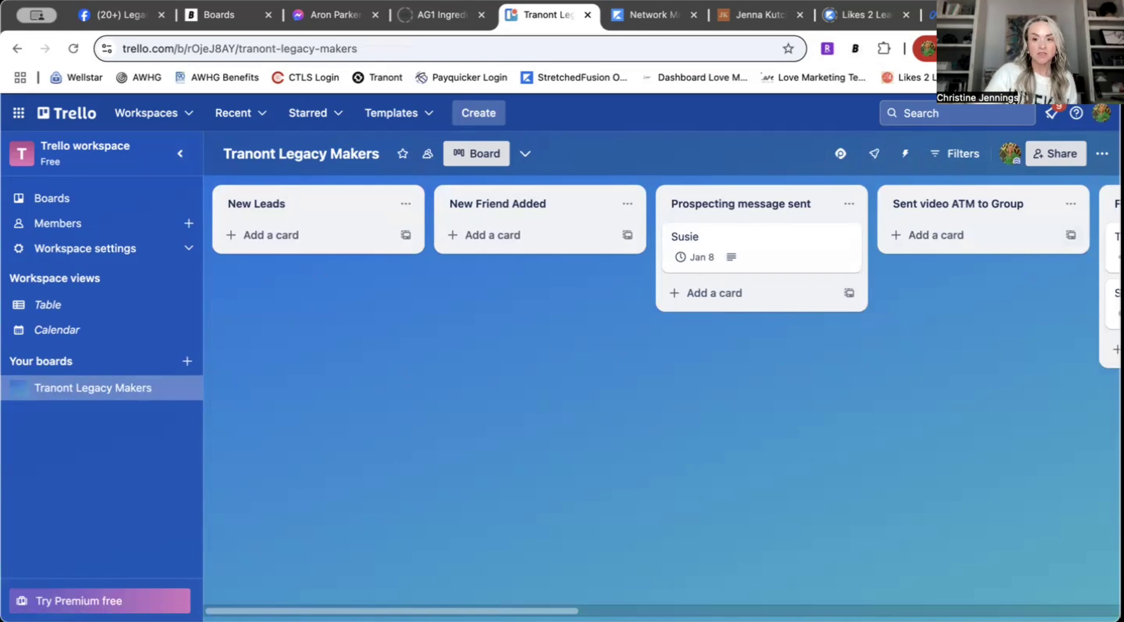
Step: Scroll across the board and open the first lead card in Follow-up
{"action": "scroll", "coordinate": [662, 392], "scroll_direction": "right", "scroll_amount": 15}
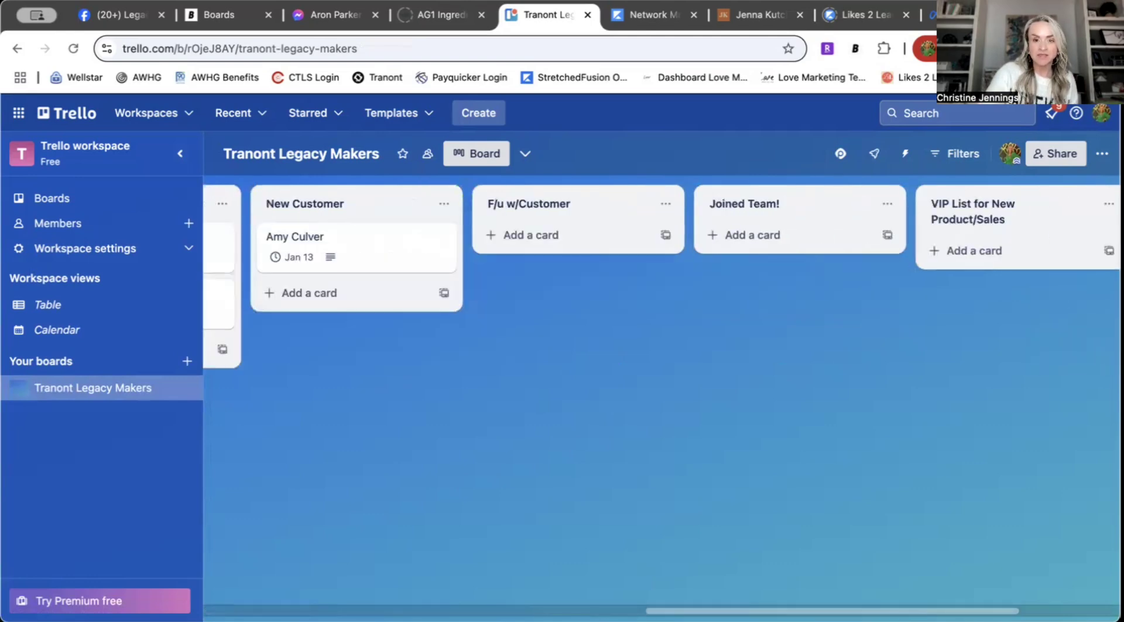
{"action": "scroll", "coordinate": [662, 392], "scroll_direction": "right", "scroll_amount": 5}
{"action": "scroll", "coordinate": [662, 392], "scroll_direction": "left", "scroll_amount": 15}
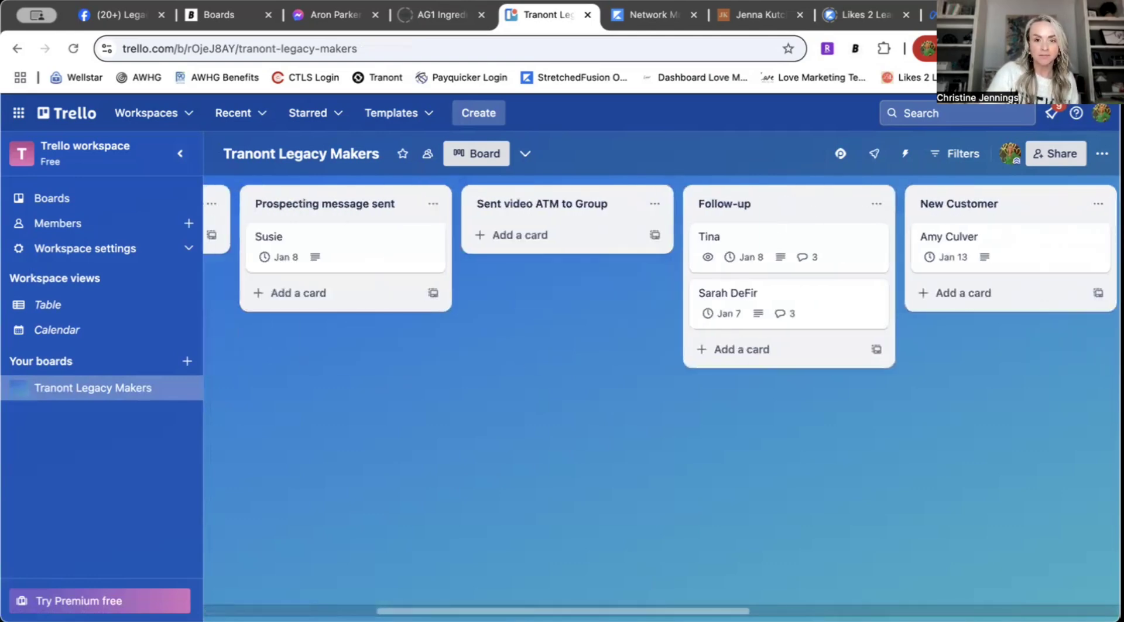
{"action": "left_click", "coordinate": [825, 258]}
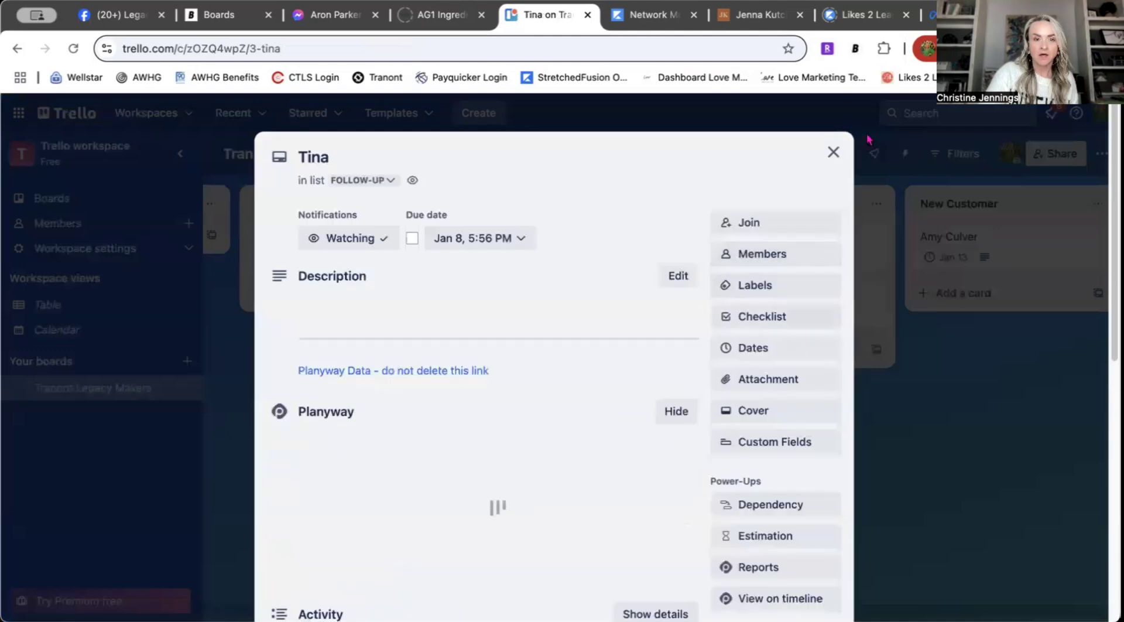
Step: Archive and permanently delete both lead cards in the Follow-up list
{"action": "scroll", "coordinate": [818, 346], "scroll_direction": "down", "scroll_amount": 9}
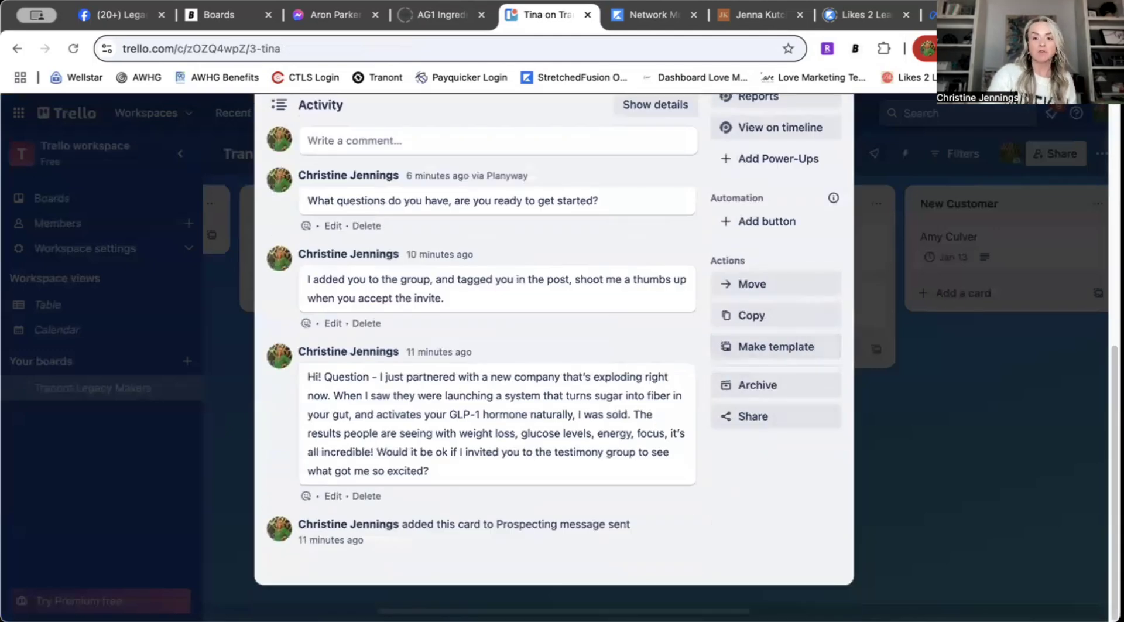
{"action": "left_click", "coordinate": [784, 387]}
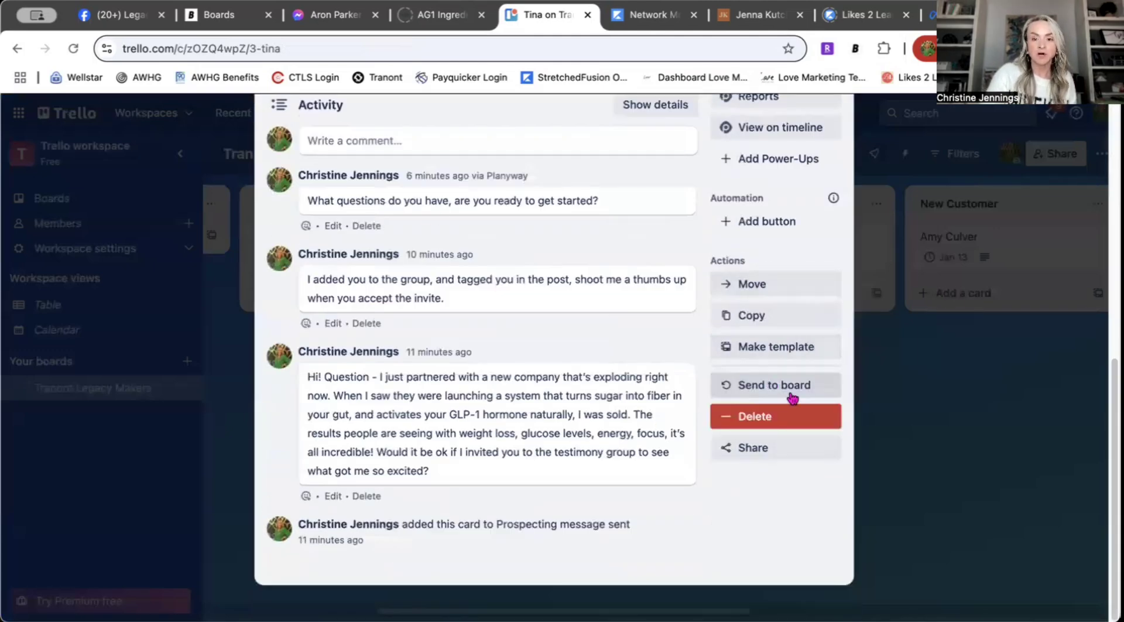
{"action": "left_click", "coordinate": [781, 422]}
{"action": "left_click", "coordinate": [855, 553]}
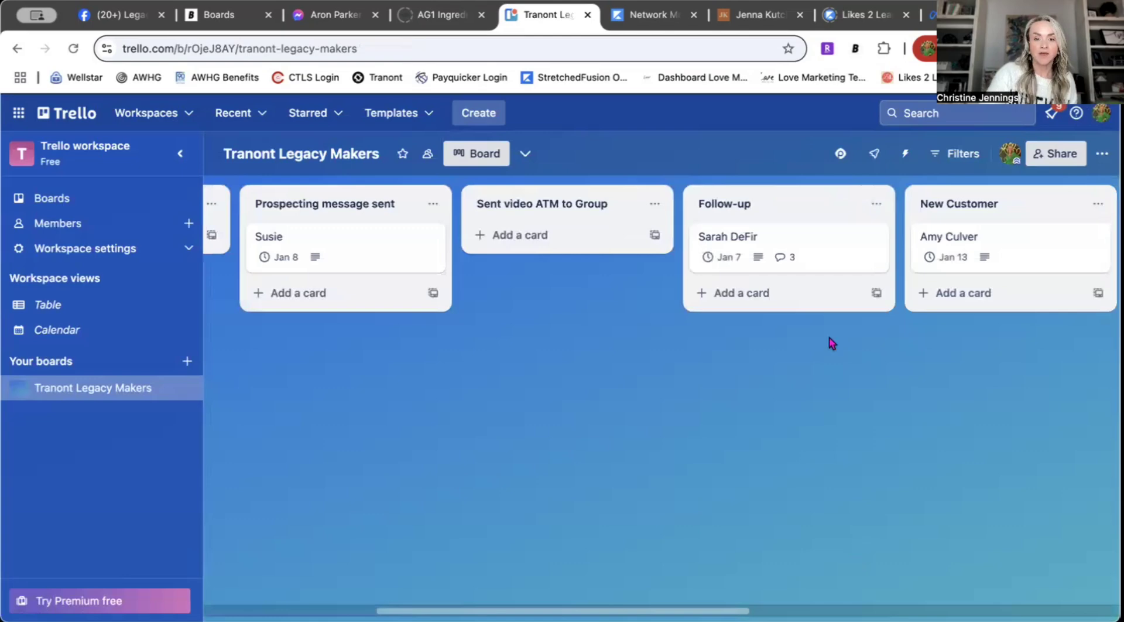
{"action": "left_click", "coordinate": [825, 246]}
{"action": "scroll", "coordinate": [778, 463], "scroll_direction": "down", "scroll_amount": 9}
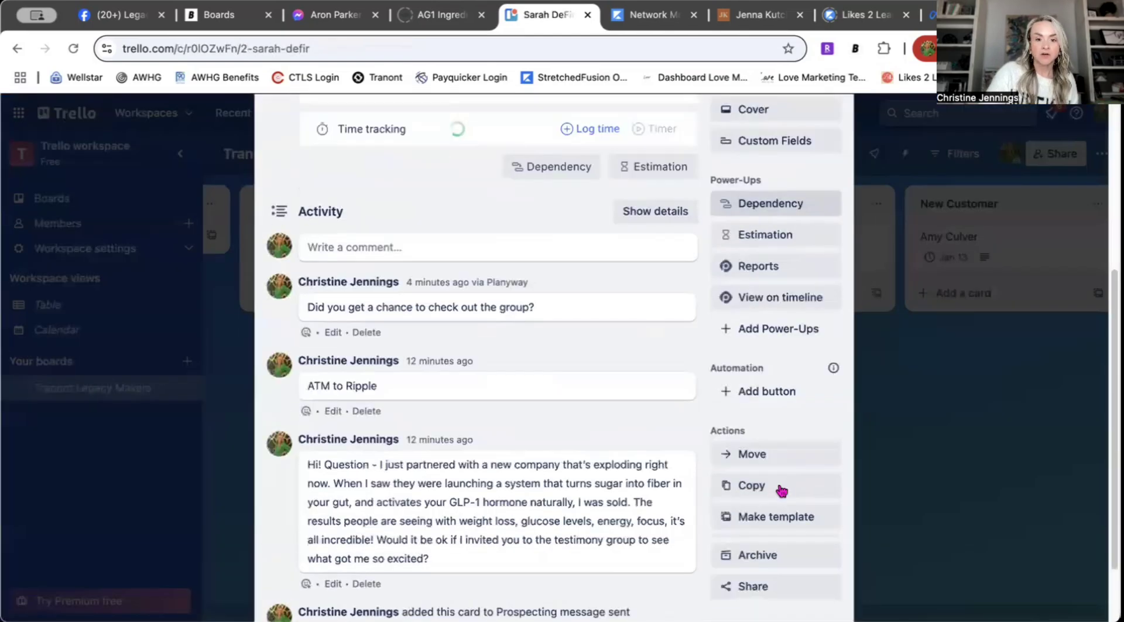
{"action": "scroll", "coordinate": [781, 491], "scroll_direction": "down", "scroll_amount": 3}
{"action": "left_click", "coordinate": [775, 468]}
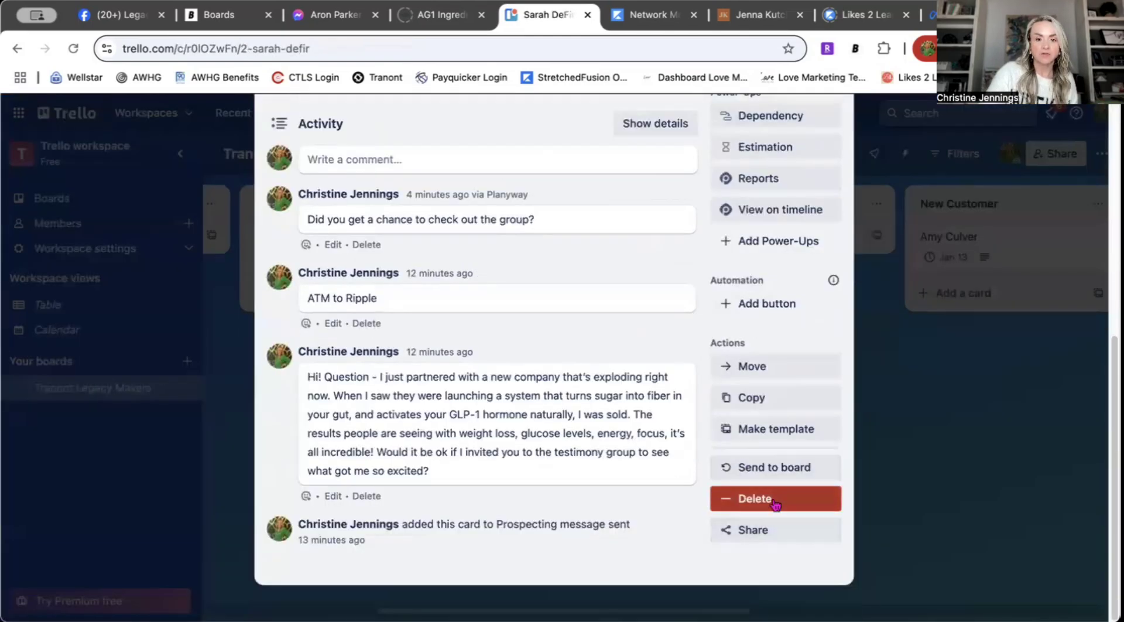
{"action": "left_click", "coordinate": [776, 500]}
{"action": "left_click", "coordinate": [858, 461]}
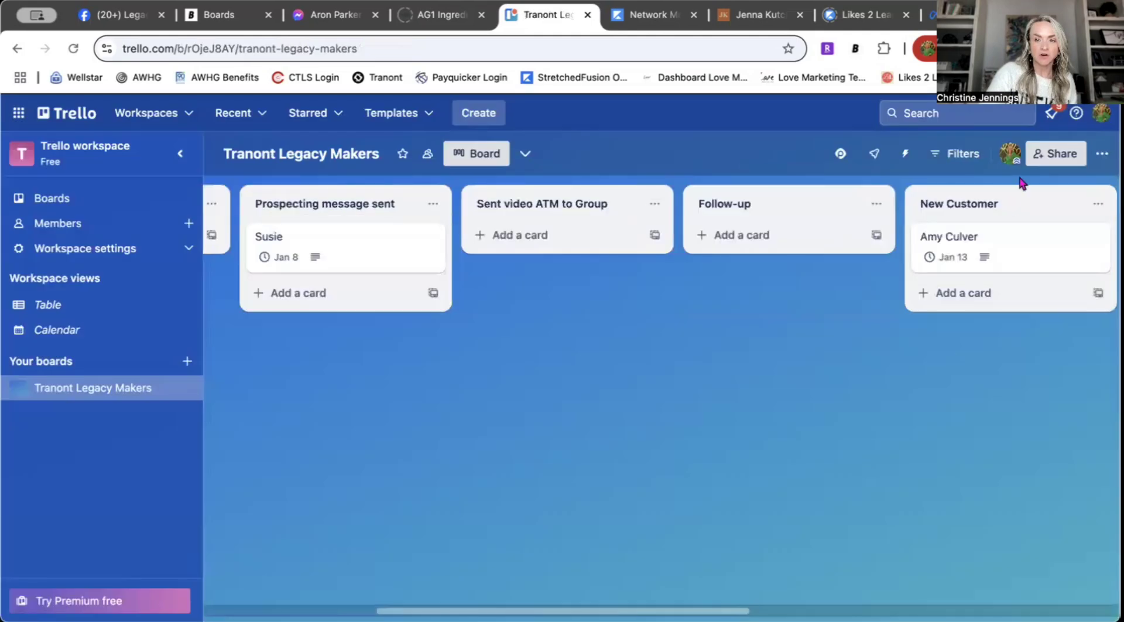
Step: Archive and permanently delete the New Customer card and the Prospecting message sent card
{"action": "left_click", "coordinate": [1003, 241]}
{"action": "scroll", "coordinate": [785, 452], "scroll_direction": "down", "scroll_amount": 6}
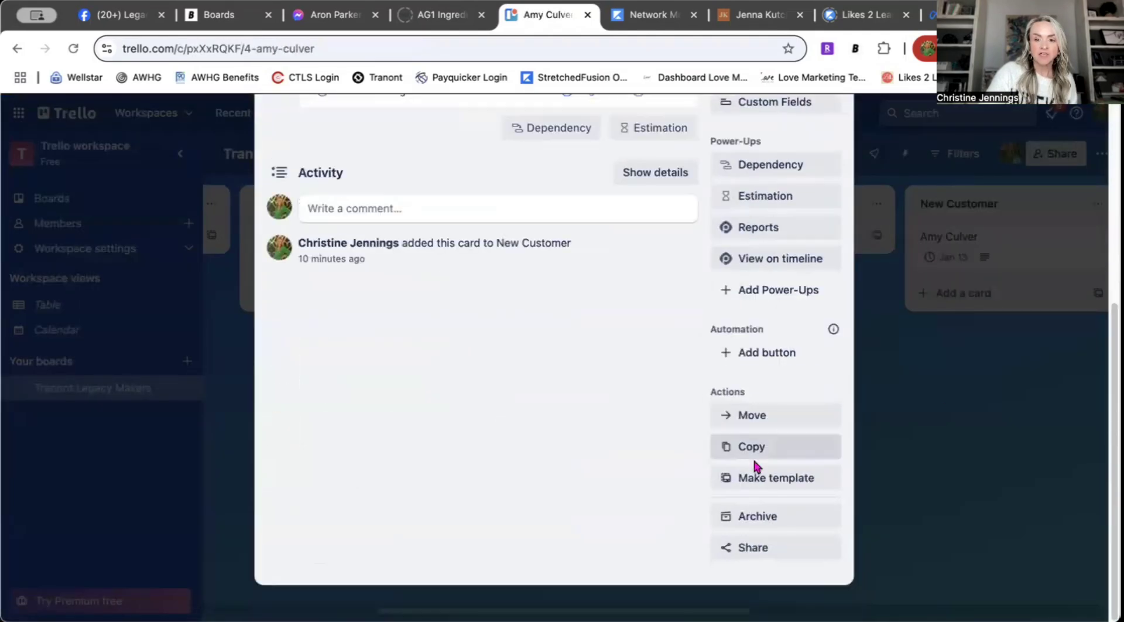
{"action": "left_click", "coordinate": [772, 517]}
{"action": "left_click", "coordinate": [776, 551]}
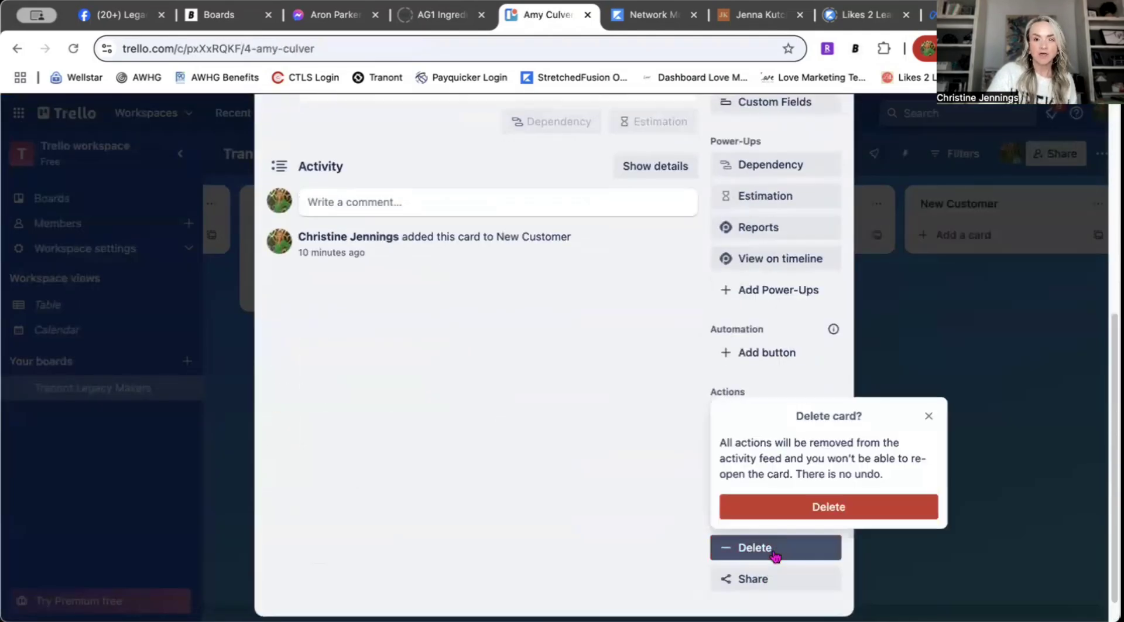
{"action": "left_click", "coordinate": [804, 507]}
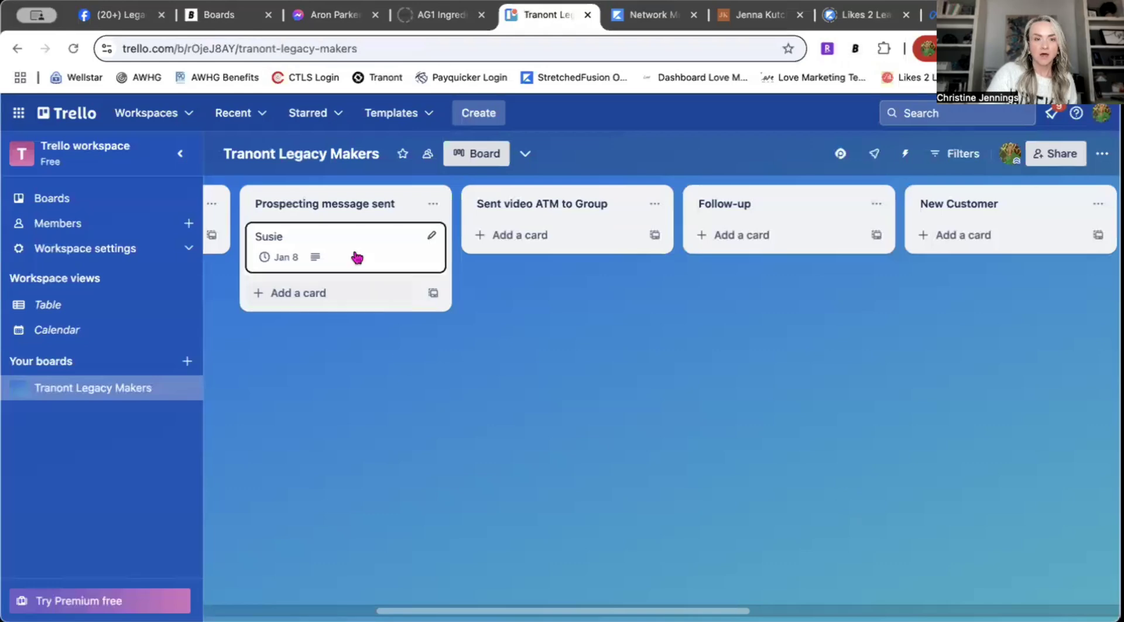
{"action": "left_click", "coordinate": [355, 250]}
{"action": "scroll", "coordinate": [731, 477], "scroll_direction": "down", "scroll_amount": 5}
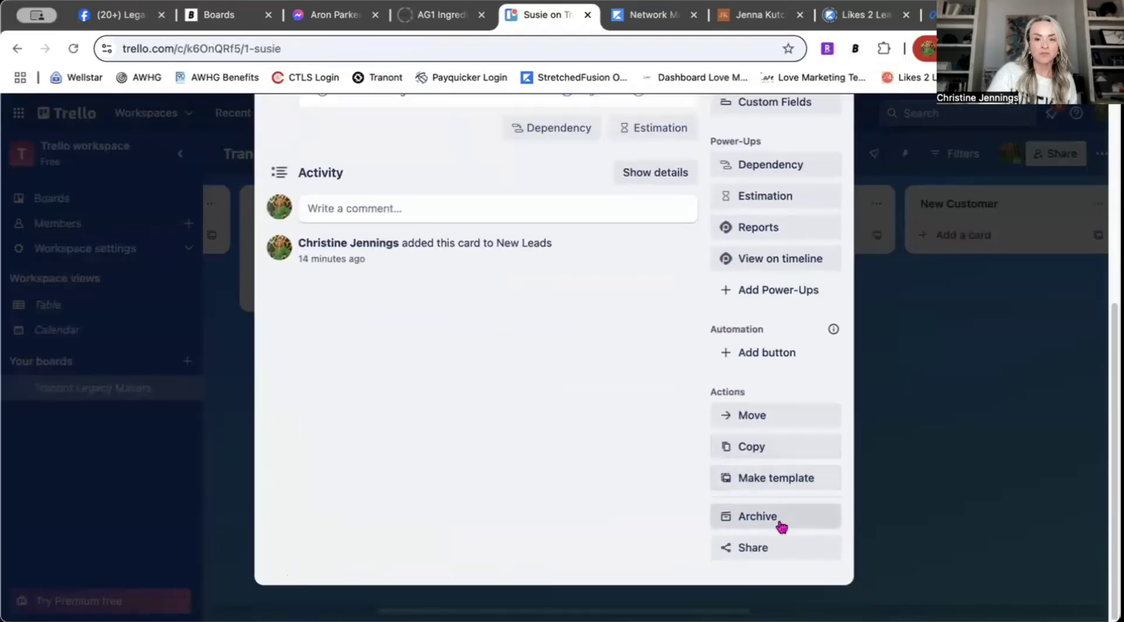
{"action": "left_click", "coordinate": [764, 547]}
{"action": "left_click", "coordinate": [1003, 433]}
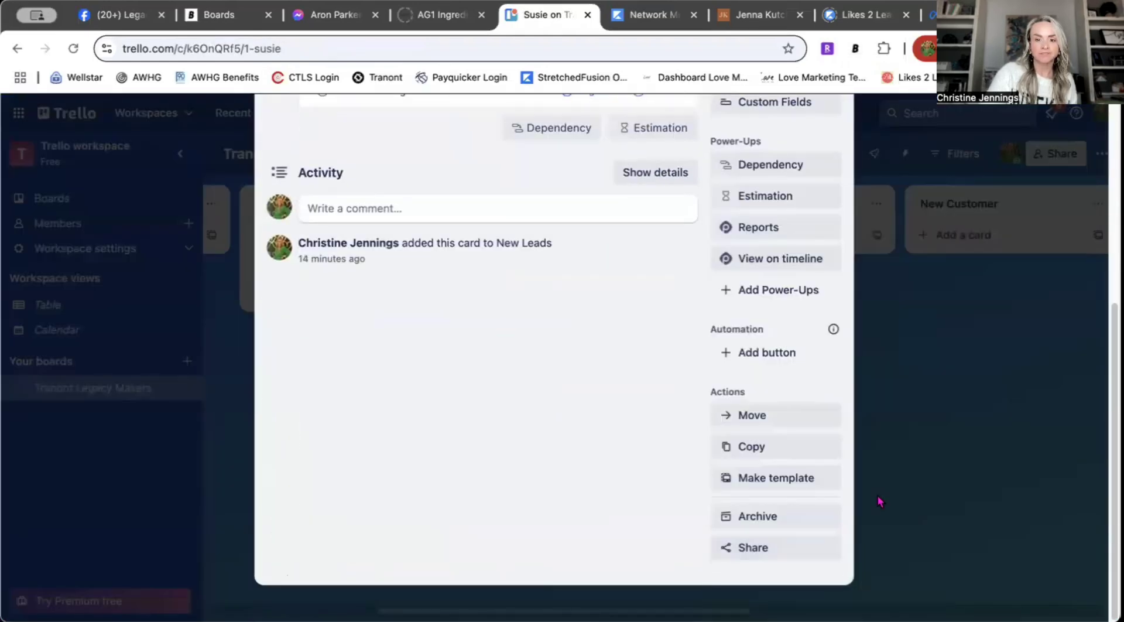
{"action": "left_click", "coordinate": [779, 515]}
{"action": "left_click", "coordinate": [771, 547]}
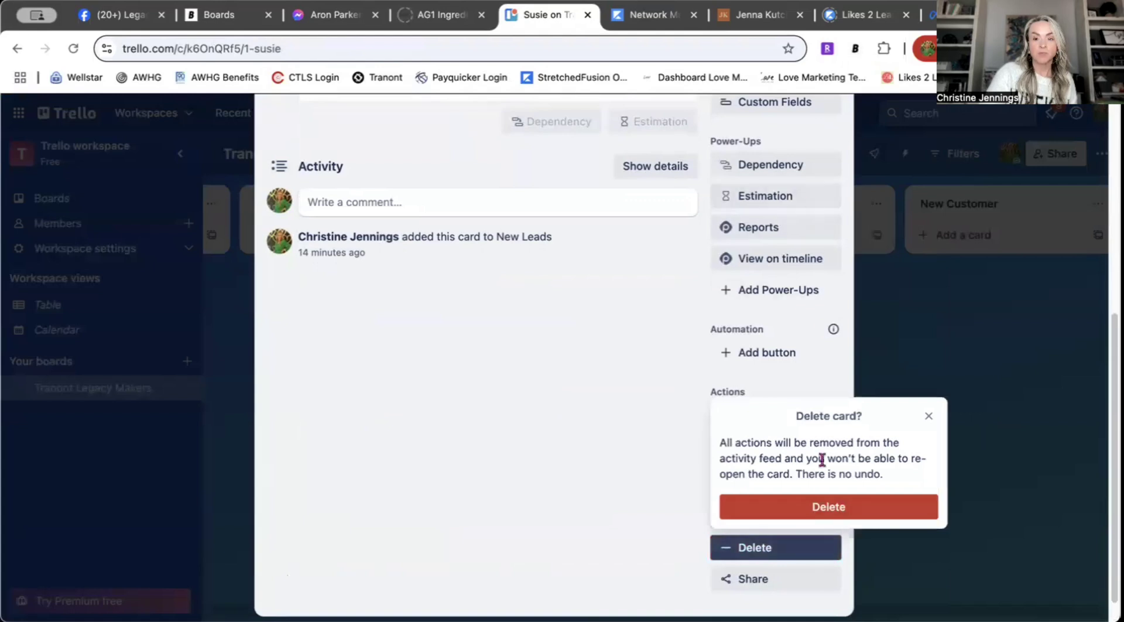
{"action": "left_click", "coordinate": [825, 505]}
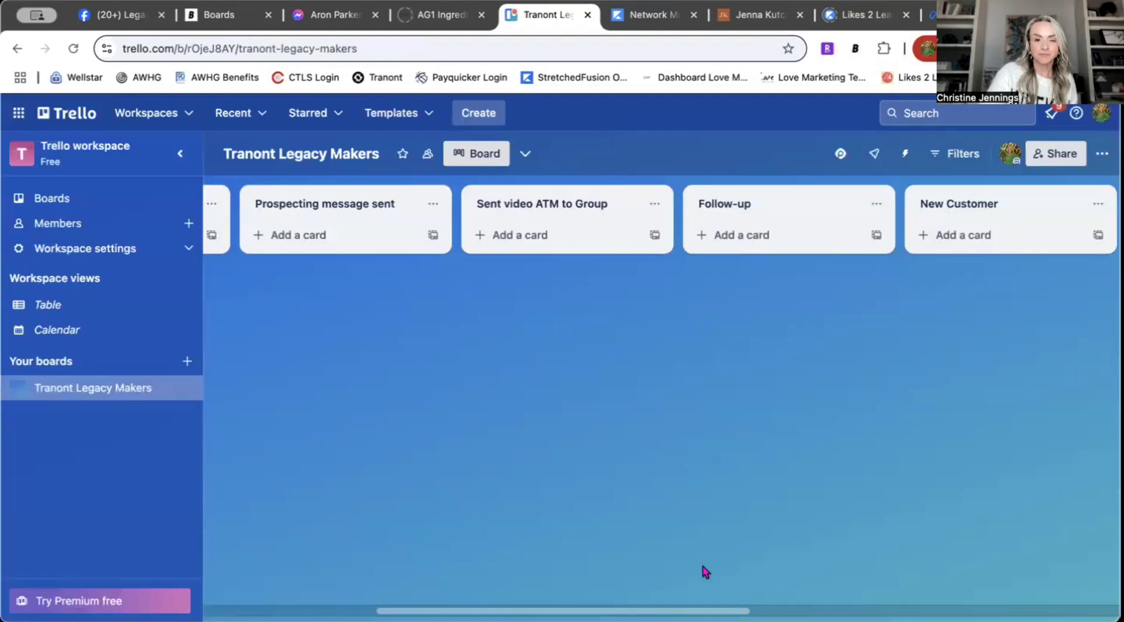
Step: Scroll the whole board to confirm no cards remain, then open the board menu
{"action": "left_click_drag", "start_coordinate": [742, 610], "coordinate": [1116, 597]}
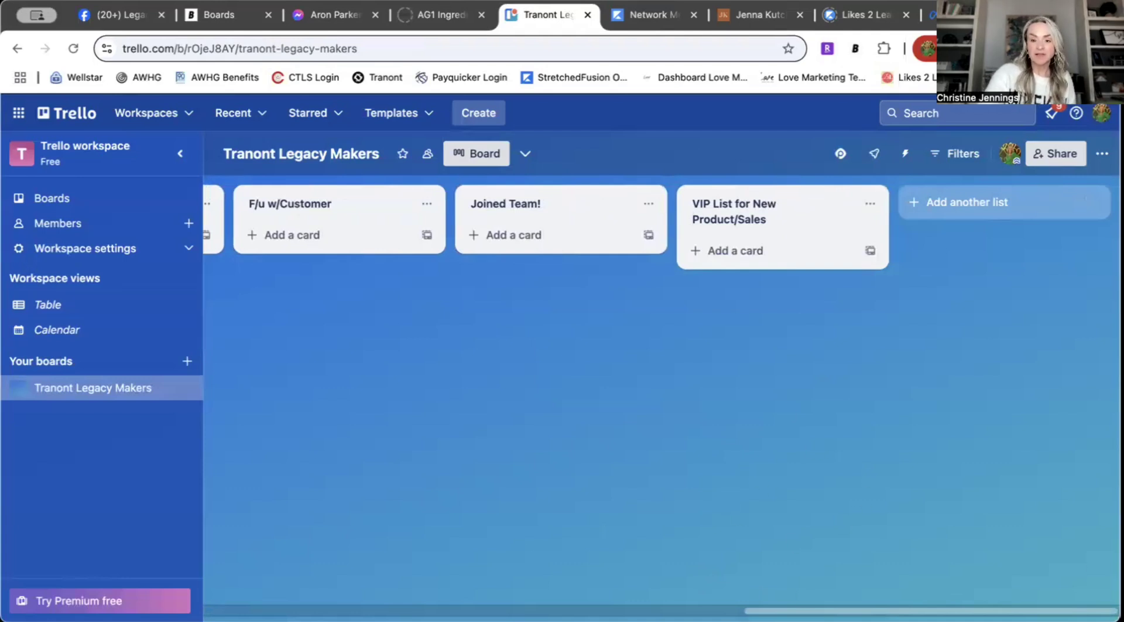
{"action": "scroll", "coordinate": [282, 560], "scroll_direction": "left", "scroll_amount": 10}
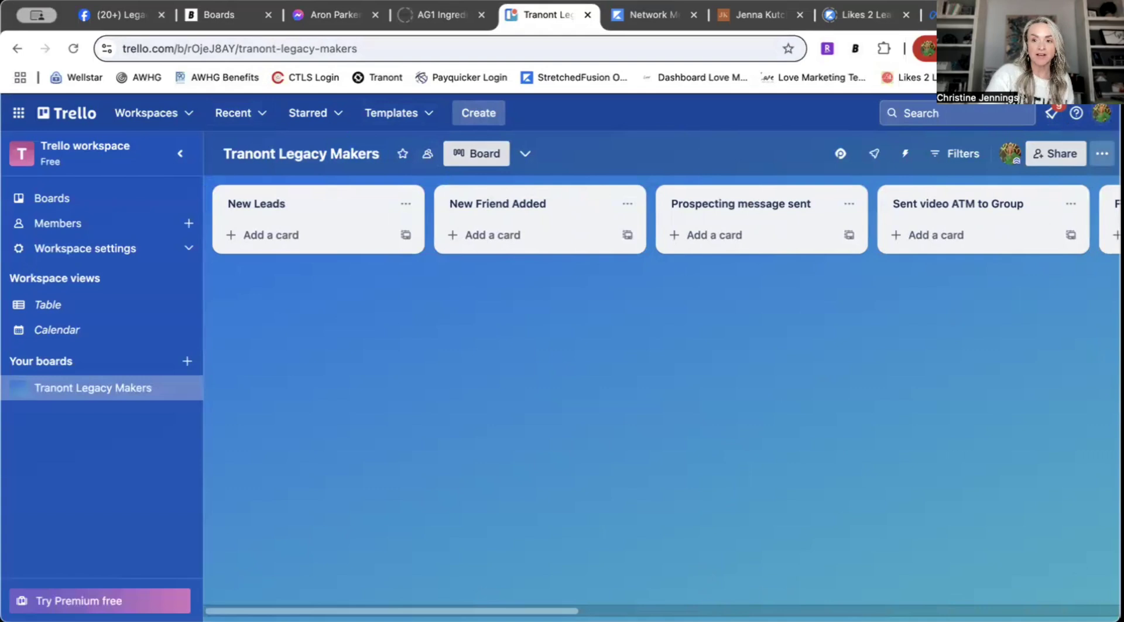
{"action": "left_click", "coordinate": [1102, 154]}
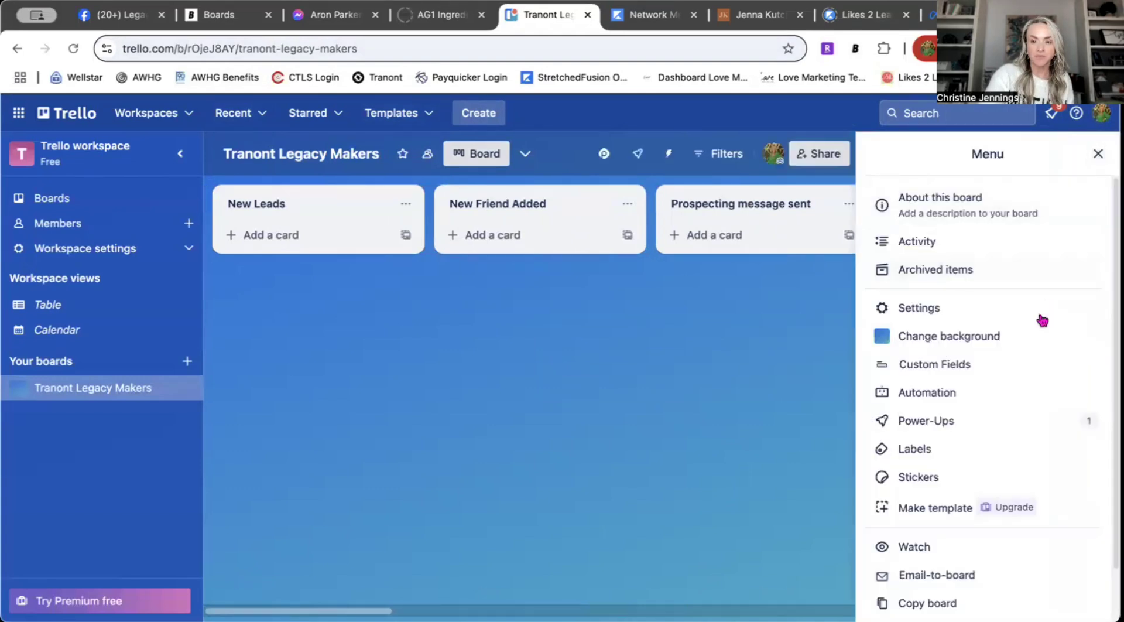
Step: Copy the board with the owner's first name prefixed to the Tranont Legacy Makers title
{"action": "scroll", "coordinate": [947, 452], "scroll_direction": "down", "scroll_amount": 1}
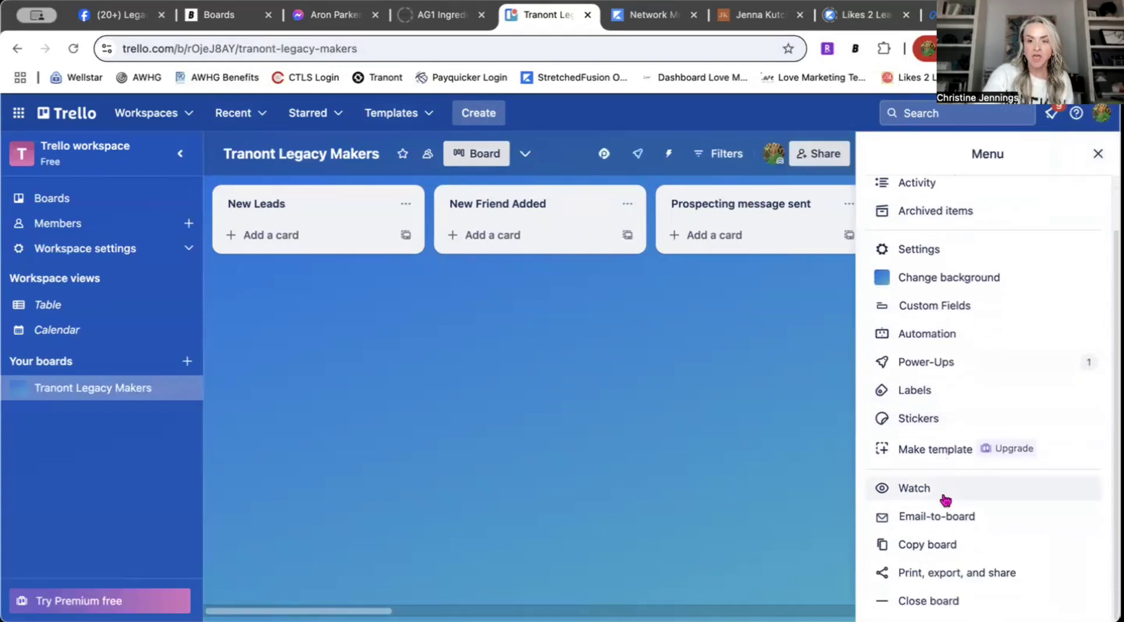
{"action": "left_click", "coordinate": [943, 545]}
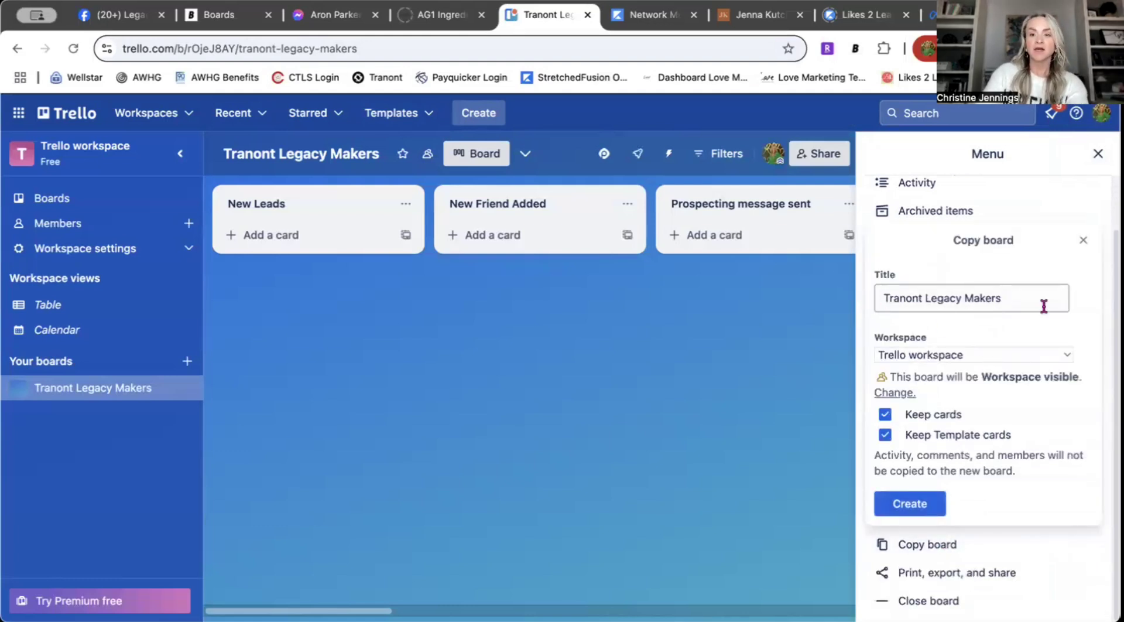
{"action": "left_click", "coordinate": [884, 297]}
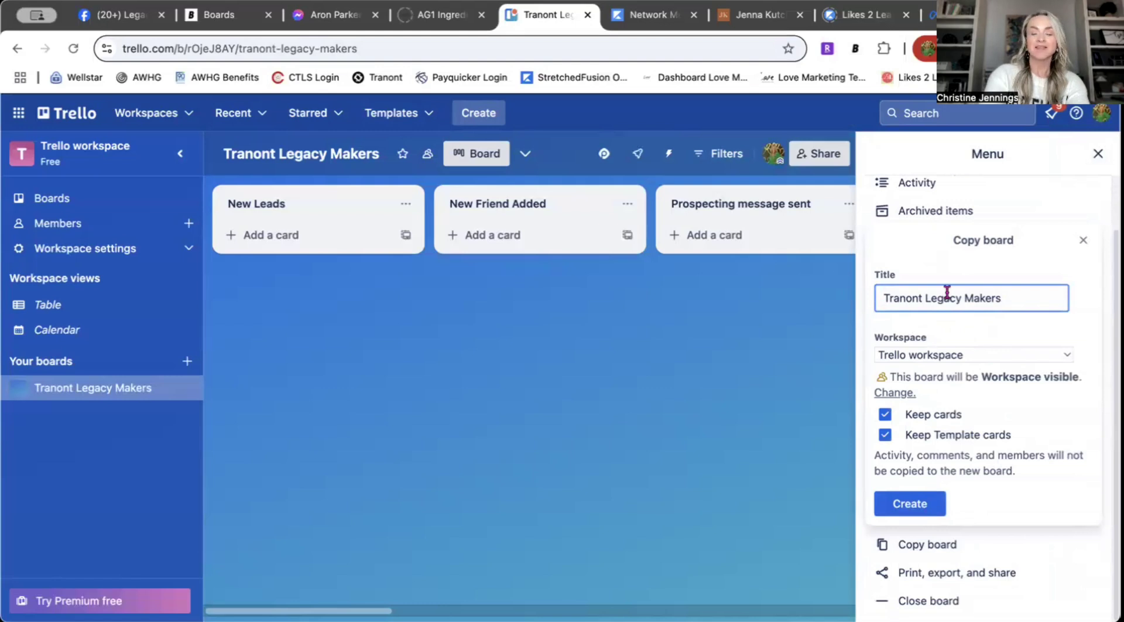
{"action": "type", "text": "Christin"}
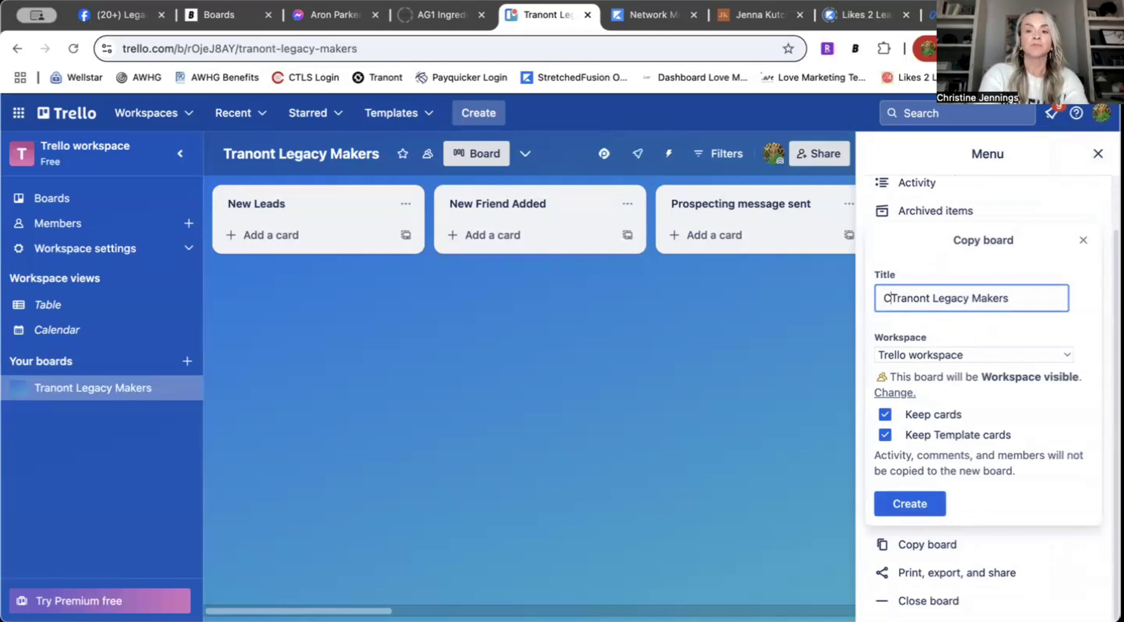
{"action": "type", "text": "e's"}
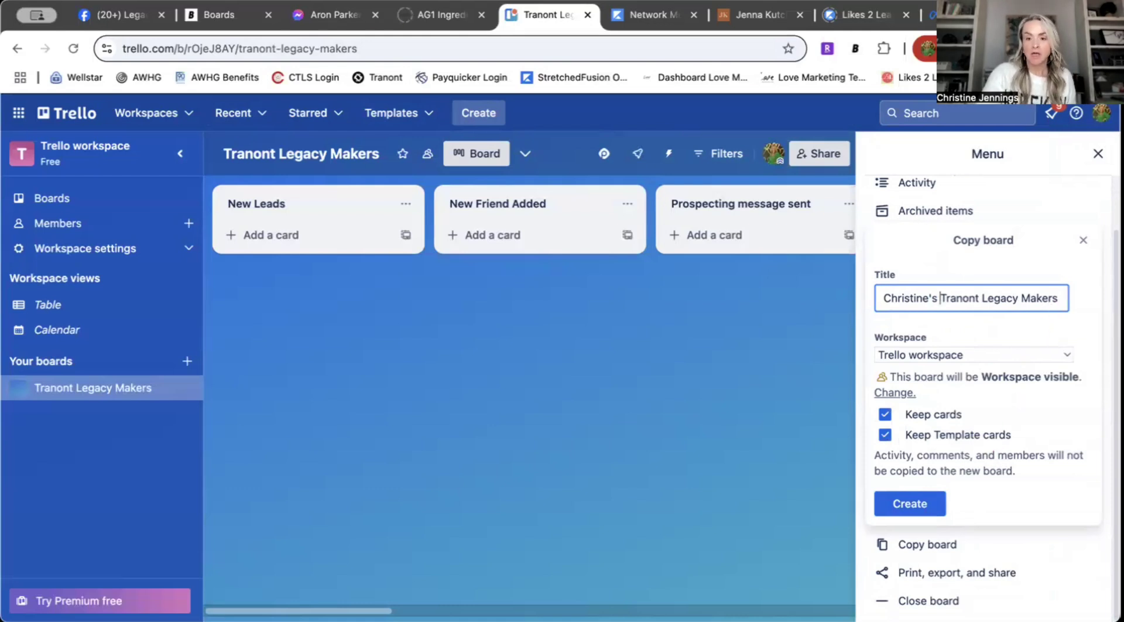
{"action": "left_click", "coordinate": [922, 510]}
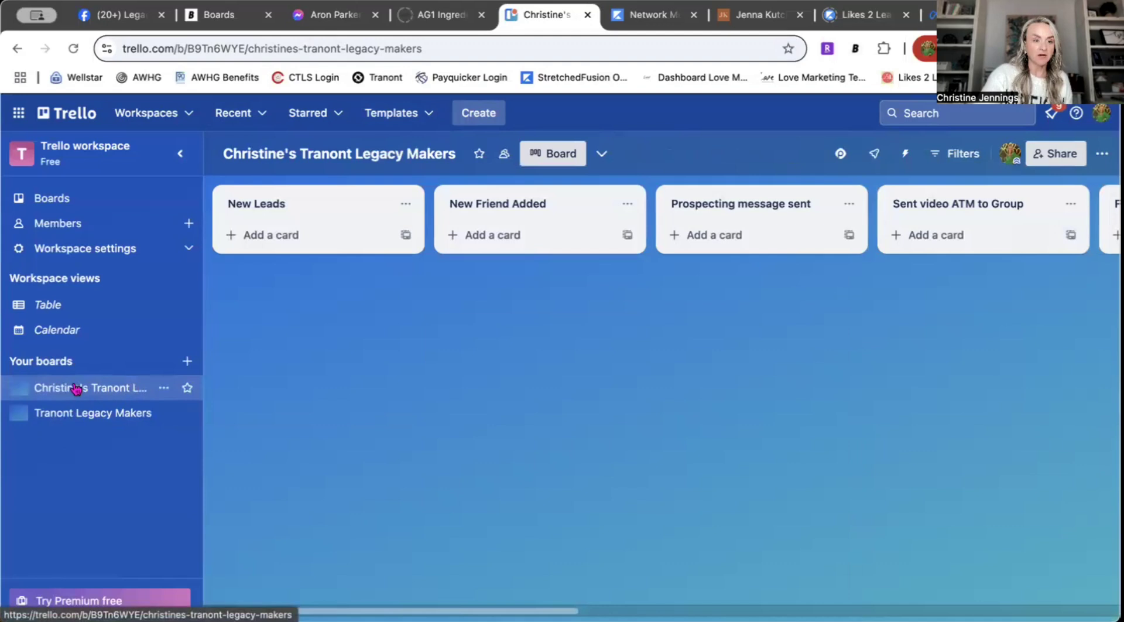
{"action": "left_click", "coordinate": [82, 414]}
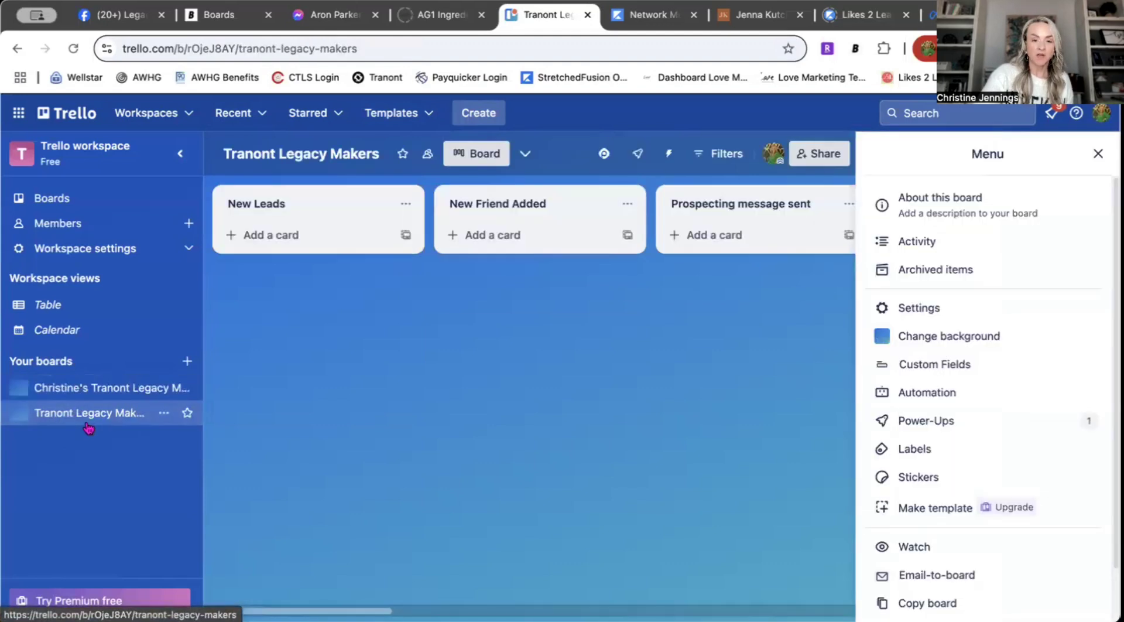
{"action": "left_click", "coordinate": [93, 387]}
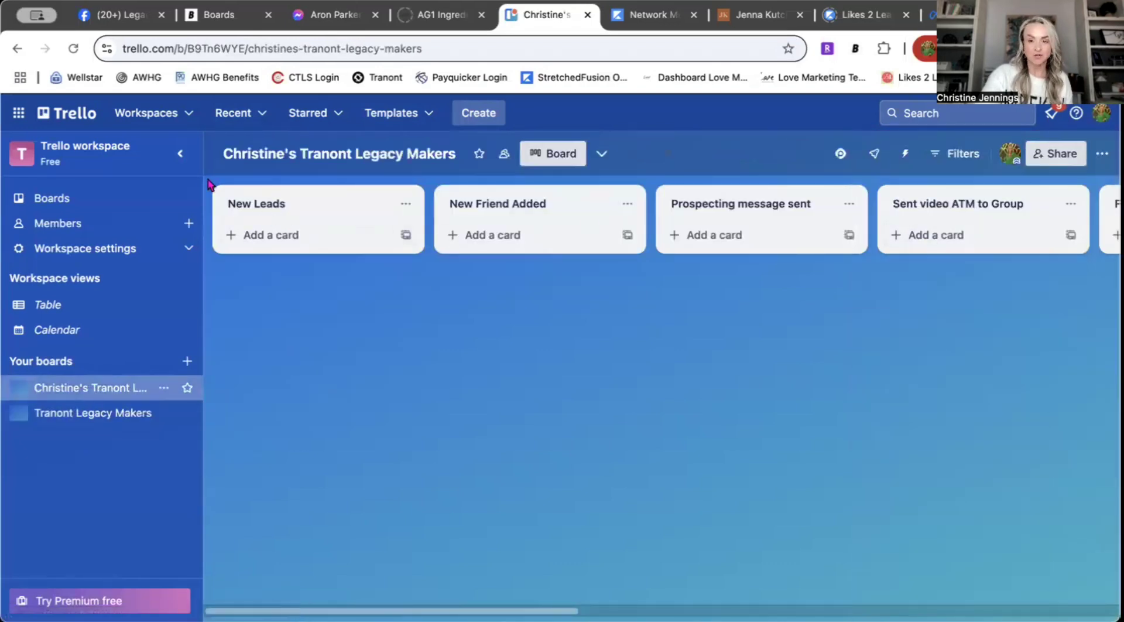
{"action": "left_click", "coordinate": [116, 414]}
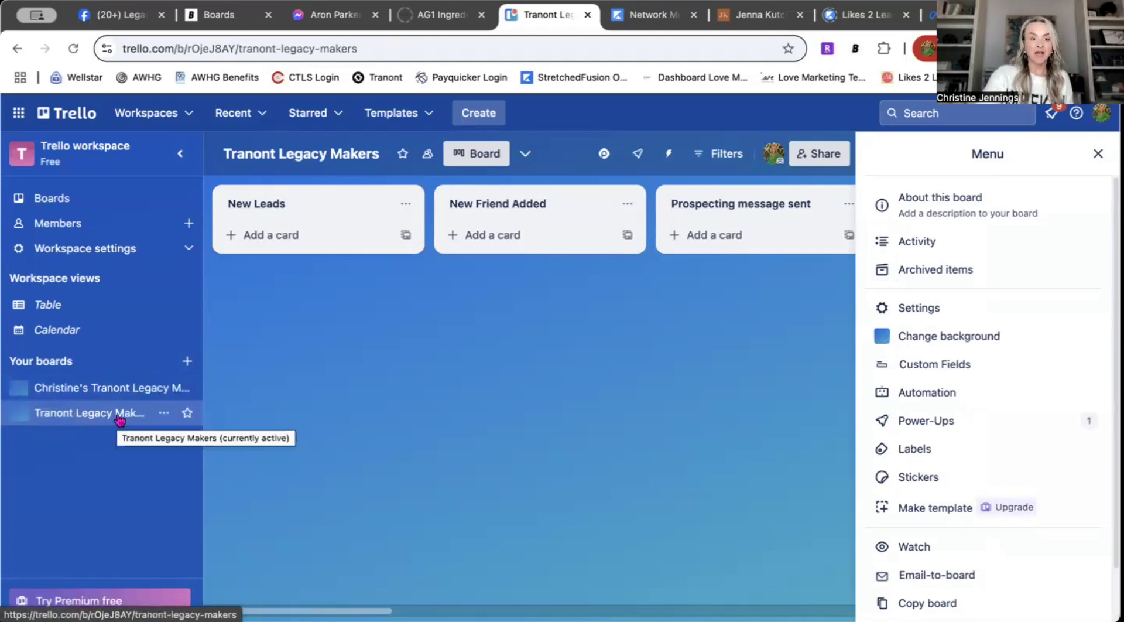
{"action": "left_click", "coordinate": [1098, 153]}
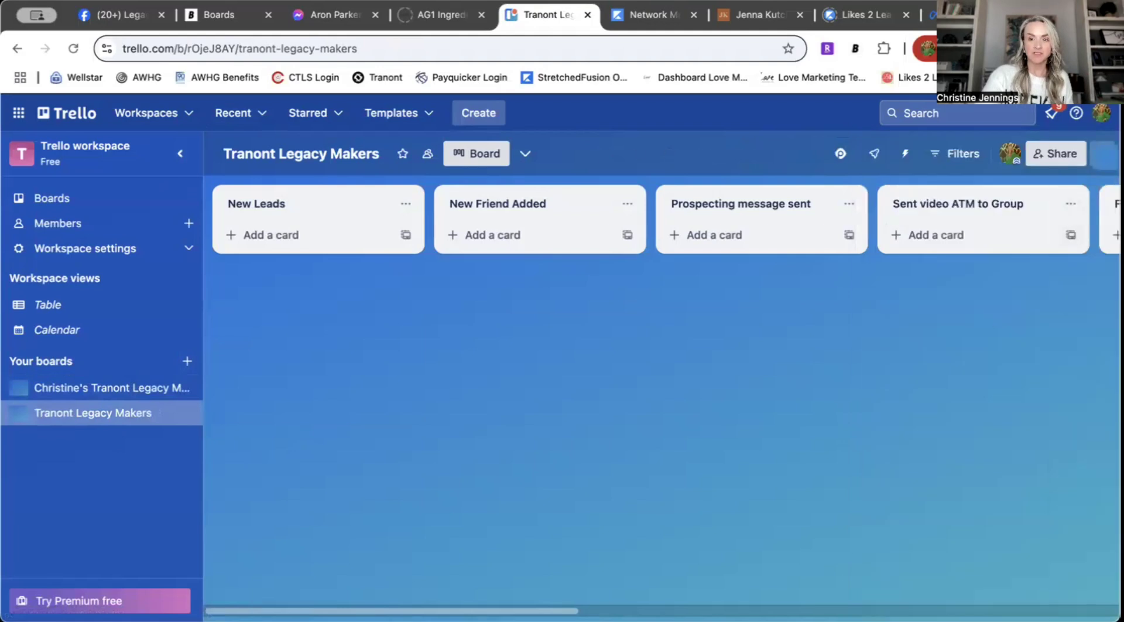
{"action": "left_click", "coordinate": [1104, 153]}
{"action": "left_click", "coordinate": [913, 603]}
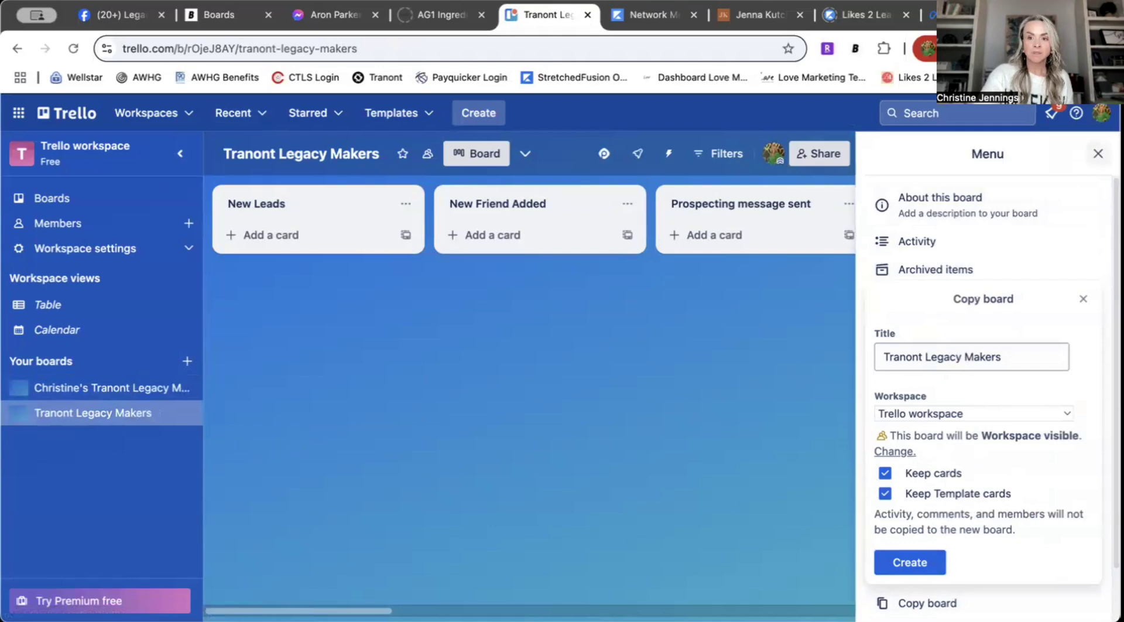
{"action": "left_click", "coordinate": [1098, 153]}
{"action": "left_click", "coordinate": [100, 388]}
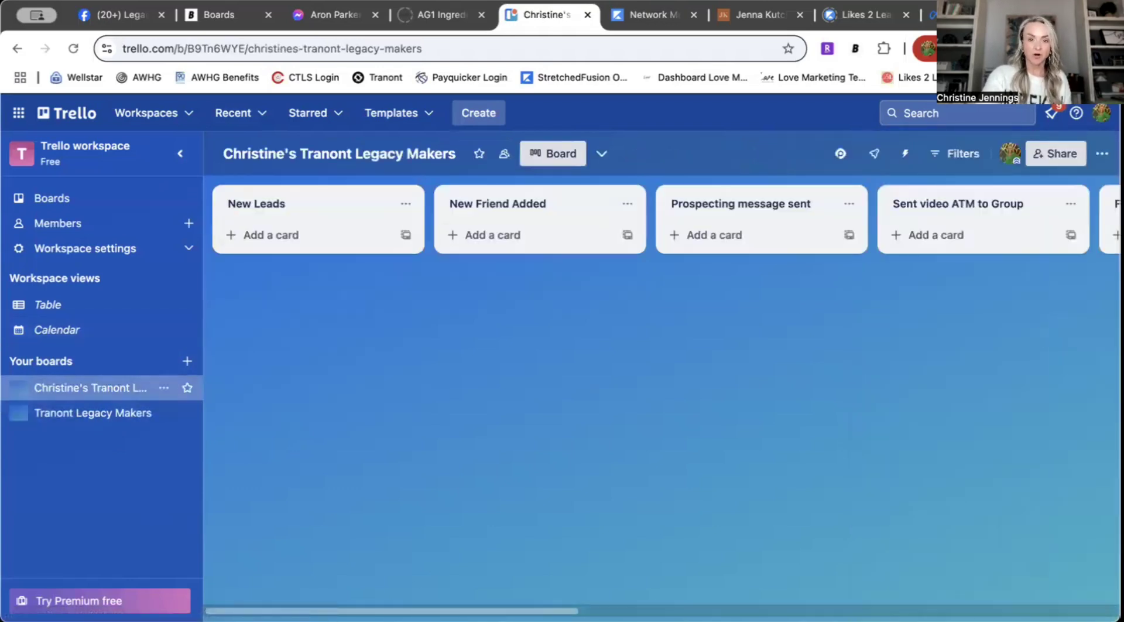
{"action": "left_click", "coordinate": [1101, 154]}
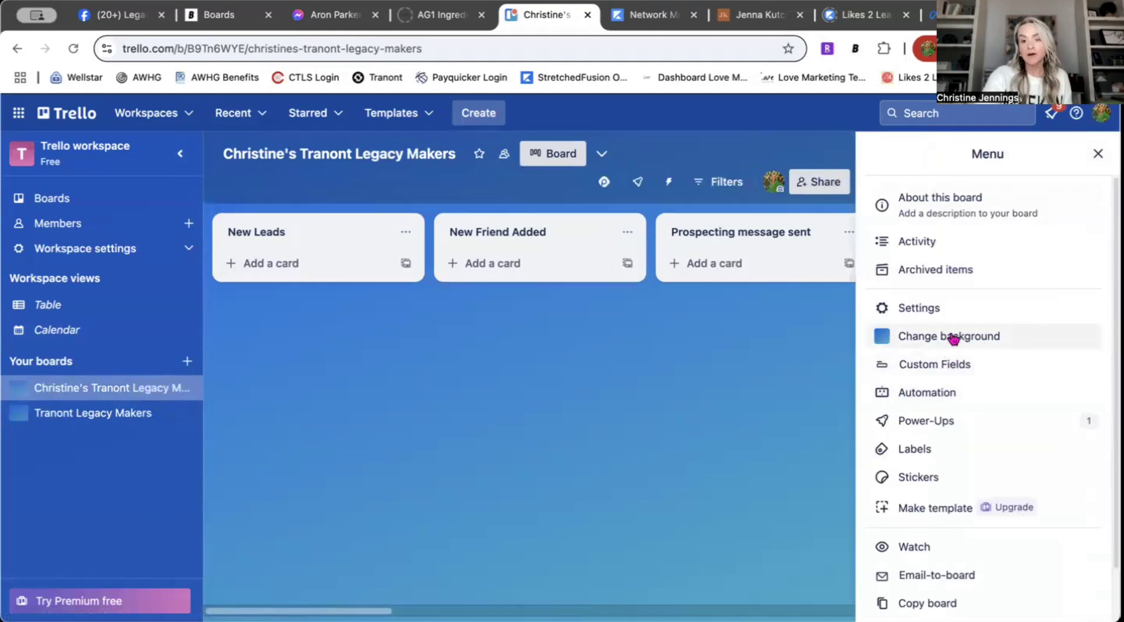
{"action": "scroll", "coordinate": [929, 468], "scroll_direction": "down", "scroll_amount": 2}
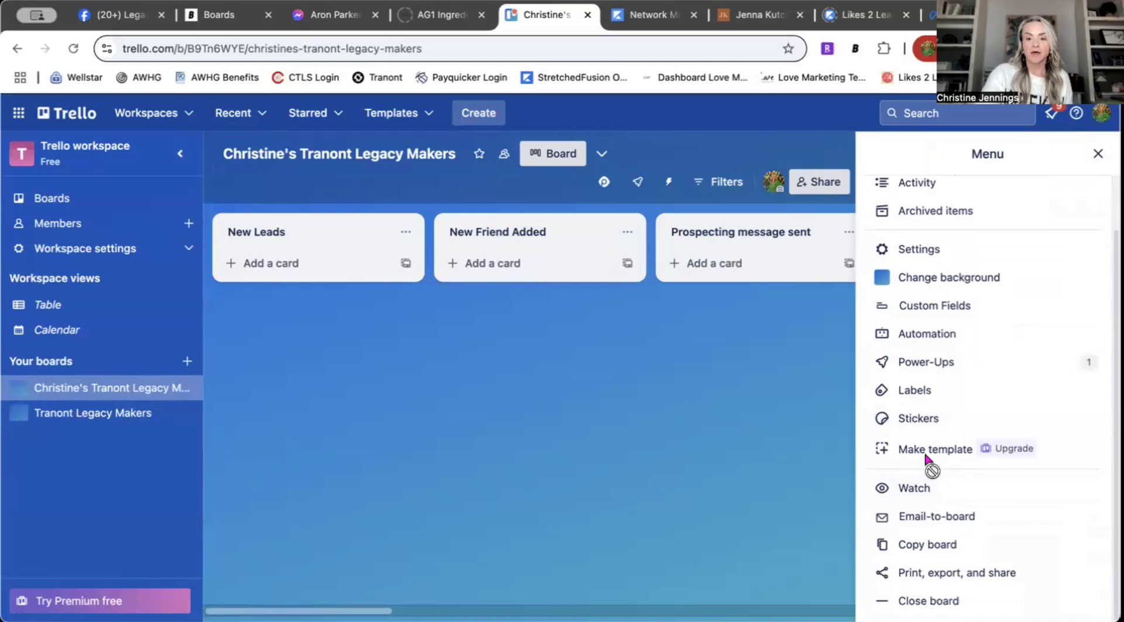
{"action": "scroll", "coordinate": [926, 459], "scroll_direction": "up", "scroll_amount": 2}
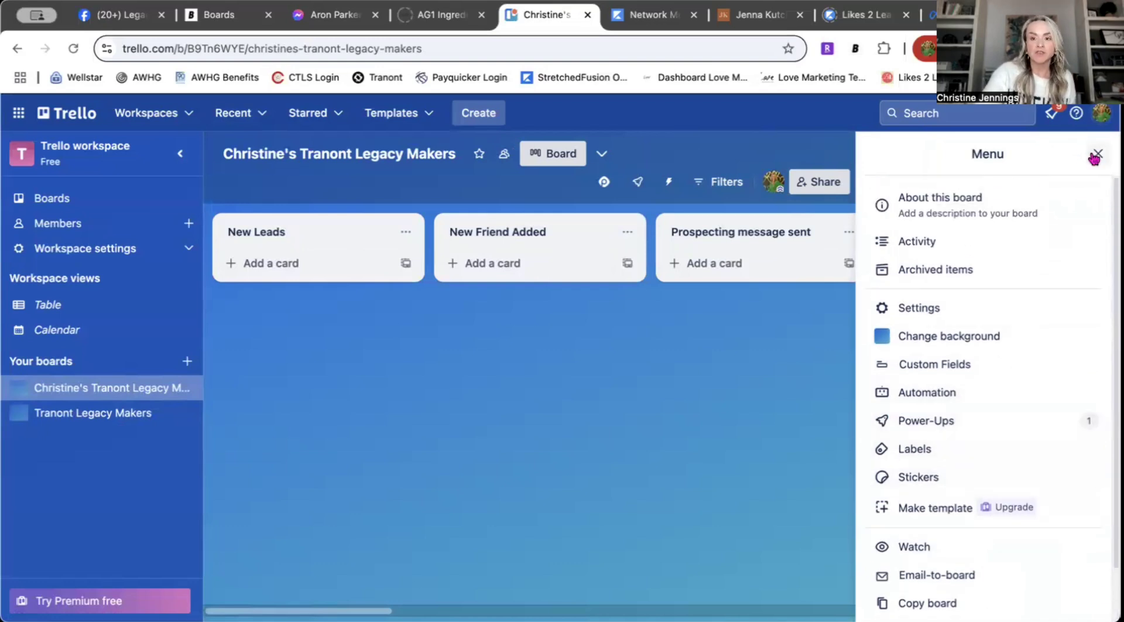
{"action": "left_click", "coordinate": [1096, 155]}
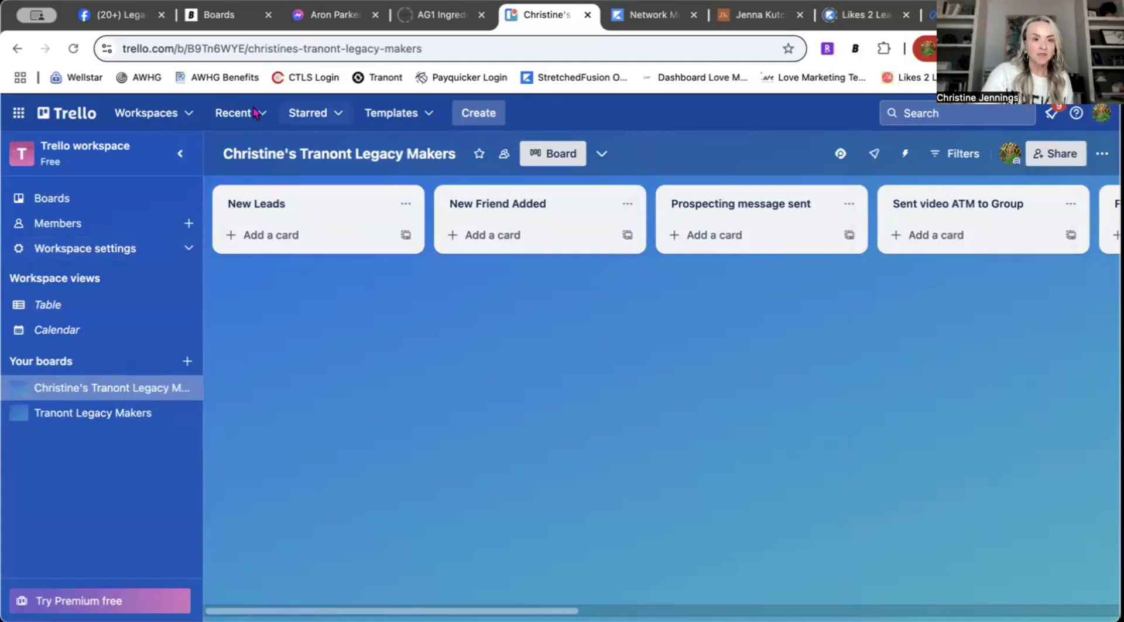
{"action": "left_click", "coordinate": [148, 114]}
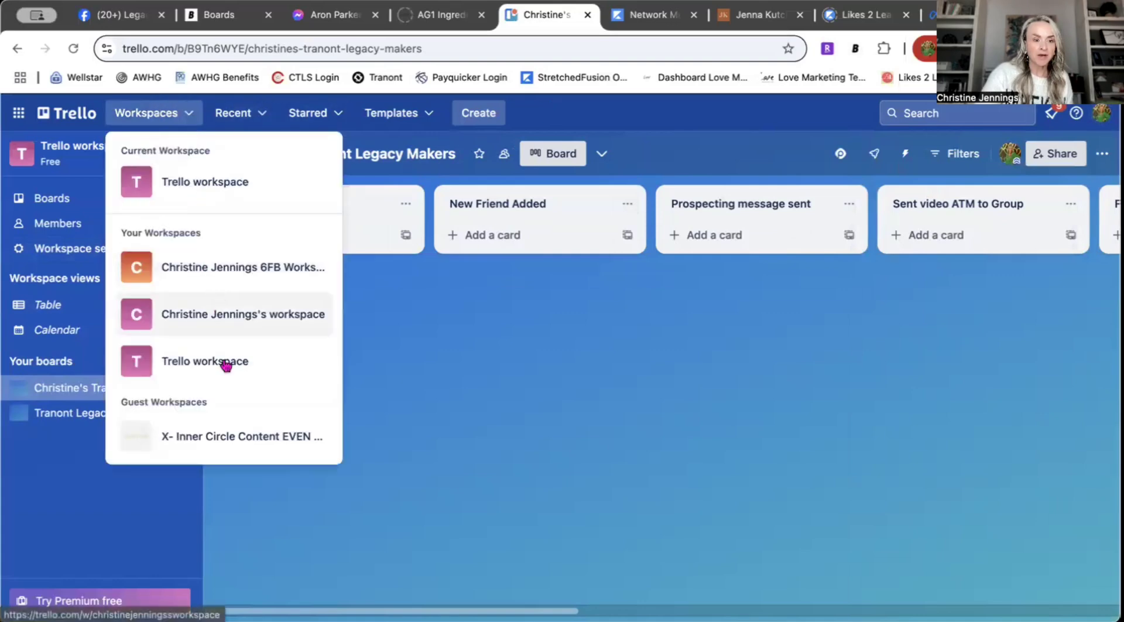
Step: Switch to the personal workspace and open the populated Tranont board
{"action": "left_click", "coordinate": [205, 270]}
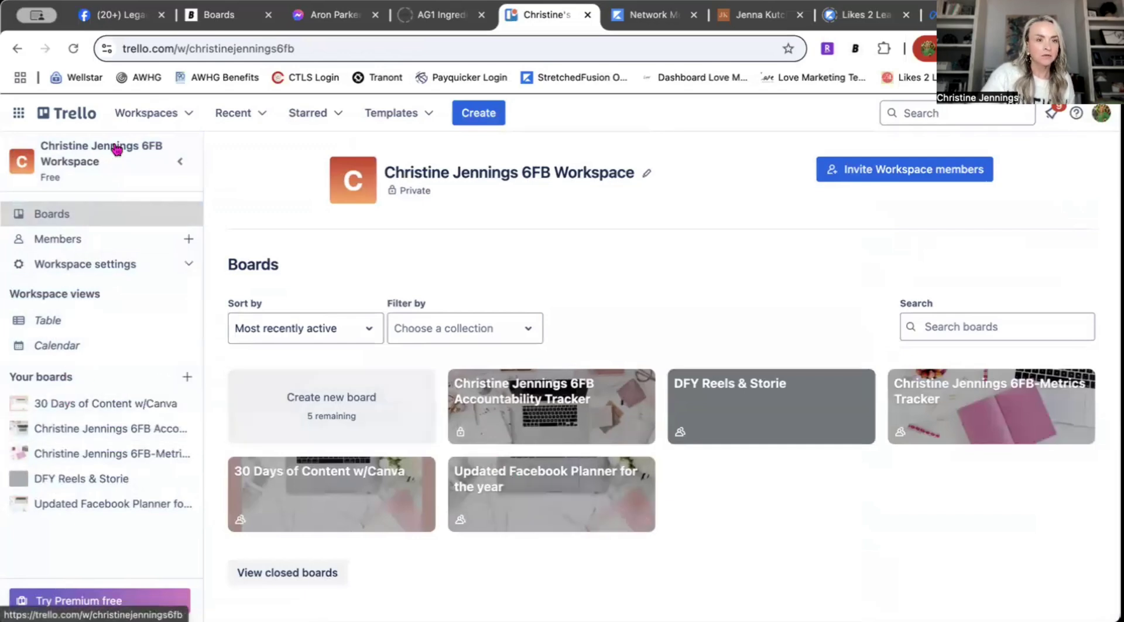
{"action": "left_click", "coordinate": [183, 117]}
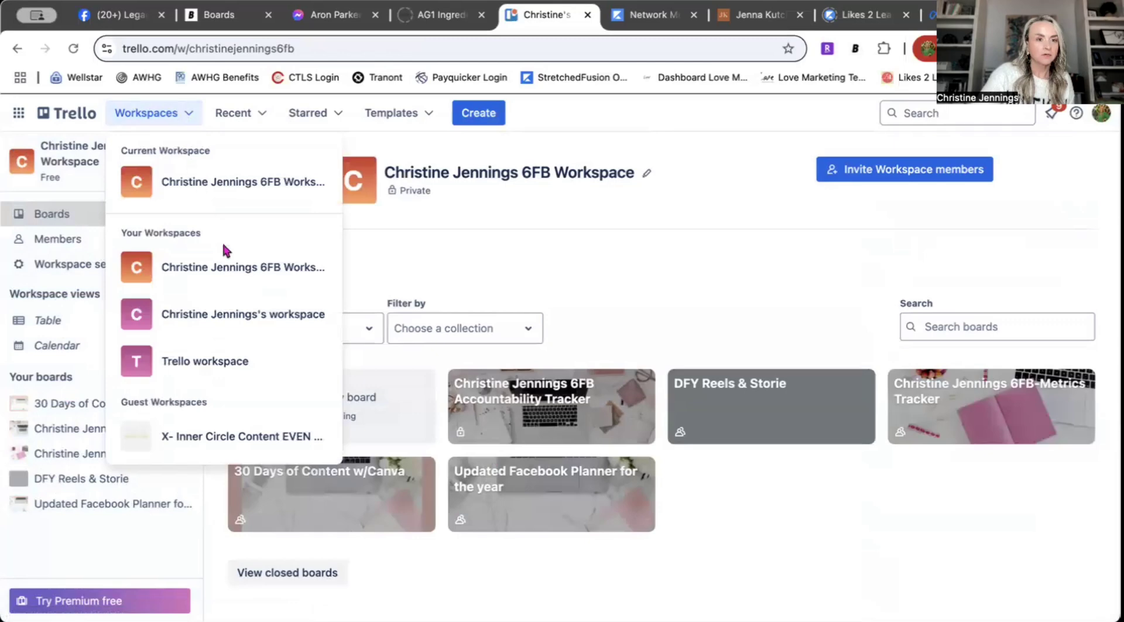
{"action": "left_click", "coordinate": [228, 315]}
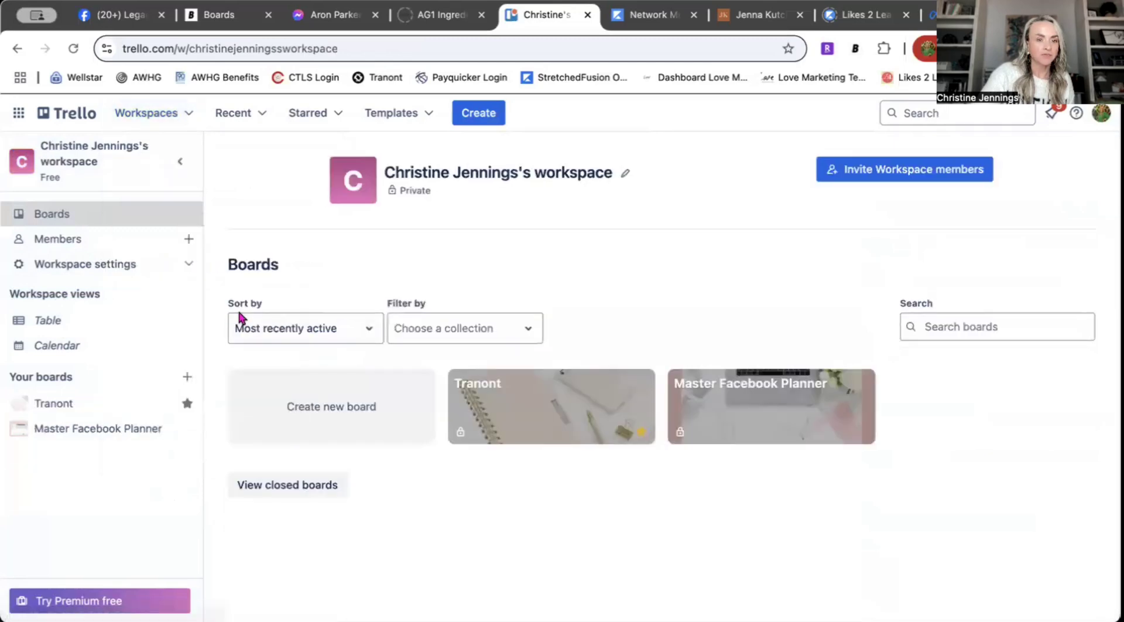
{"action": "left_click", "coordinate": [547, 416]}
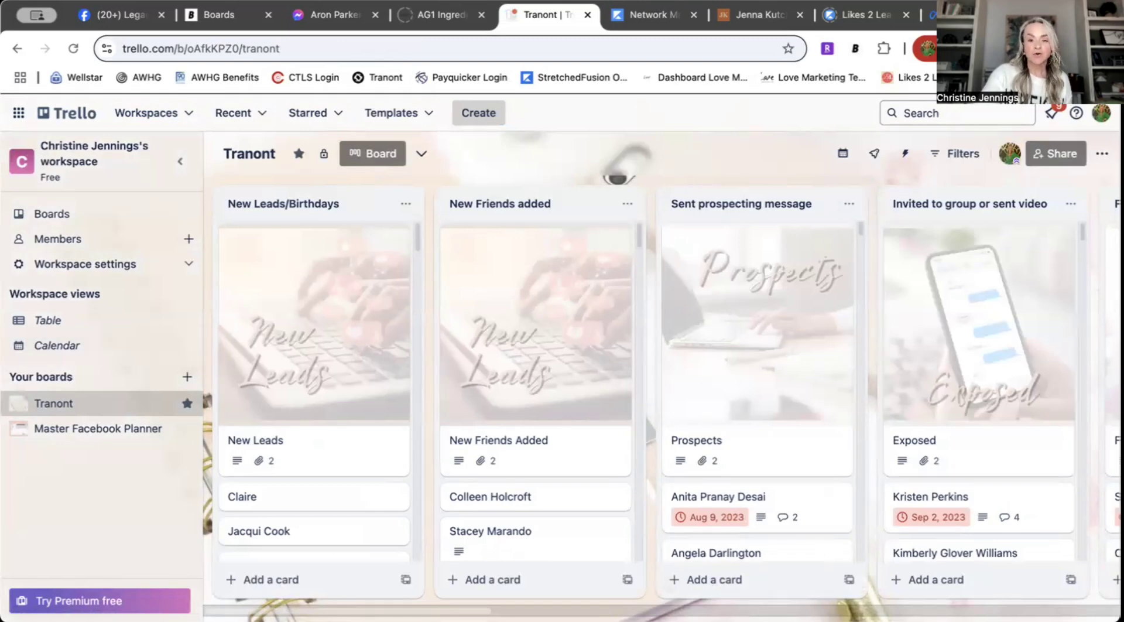
Step: Scroll through the Tranont board's lists, then reopen the empty copied board in the Trello workspace
{"action": "scroll", "coordinate": [661, 398], "scroll_direction": "right", "scroll_amount": 20}
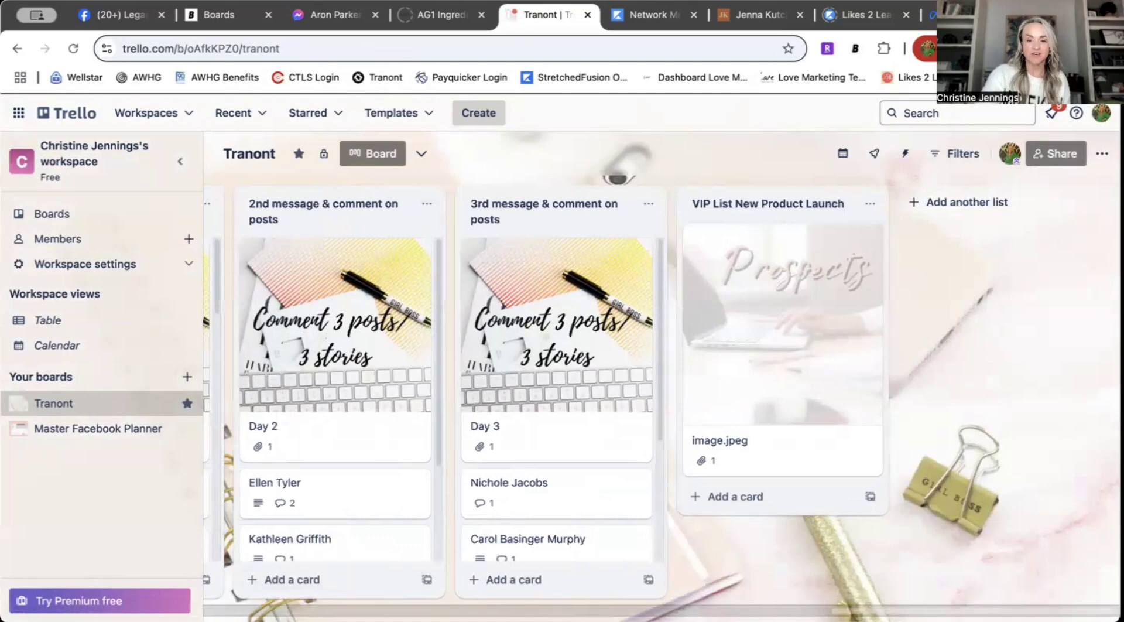
{"action": "scroll", "coordinate": [326, 570], "scroll_direction": "left", "scroll_amount": 20}
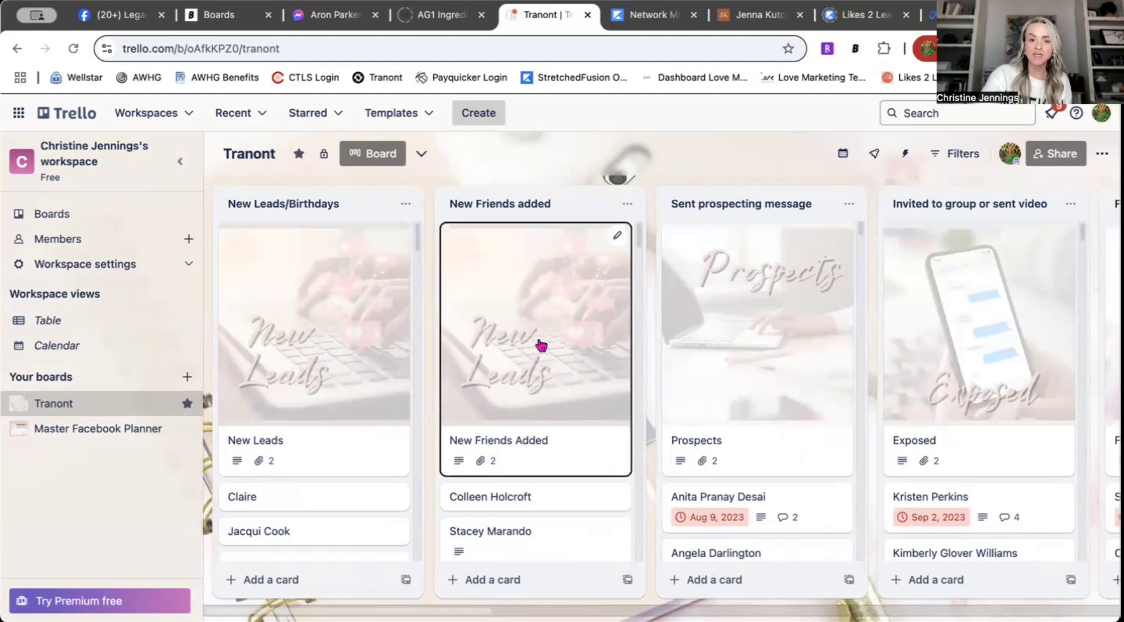
{"action": "scroll", "coordinate": [556, 334], "scroll_direction": "right", "scroll_amount": 15}
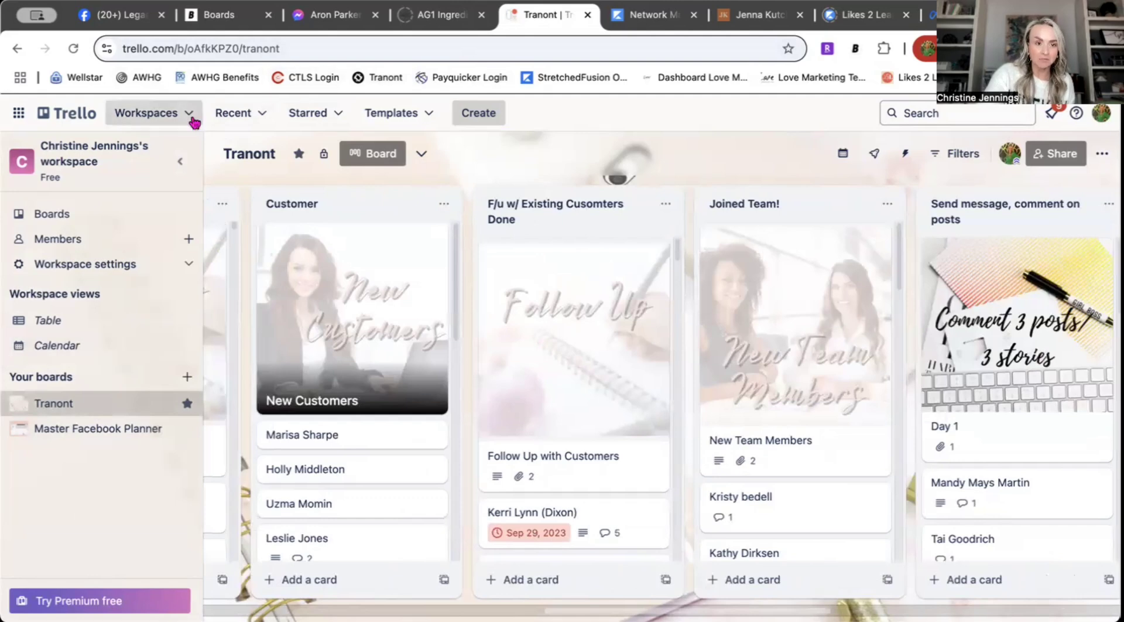
{"action": "left_click", "coordinate": [149, 116]}
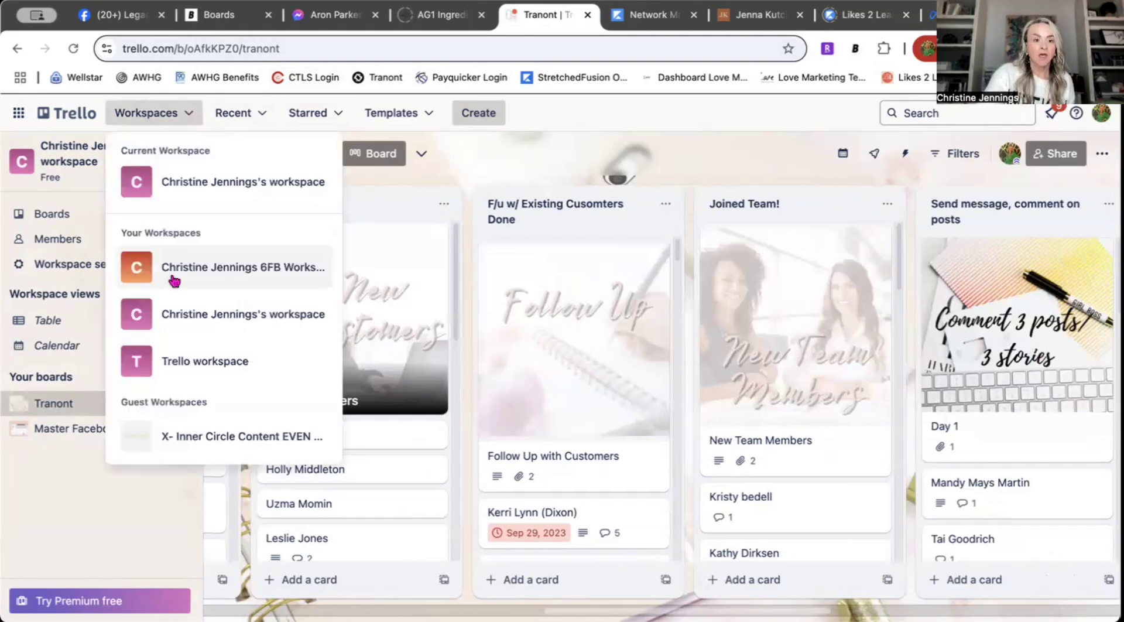
{"action": "left_click", "coordinate": [209, 366]}
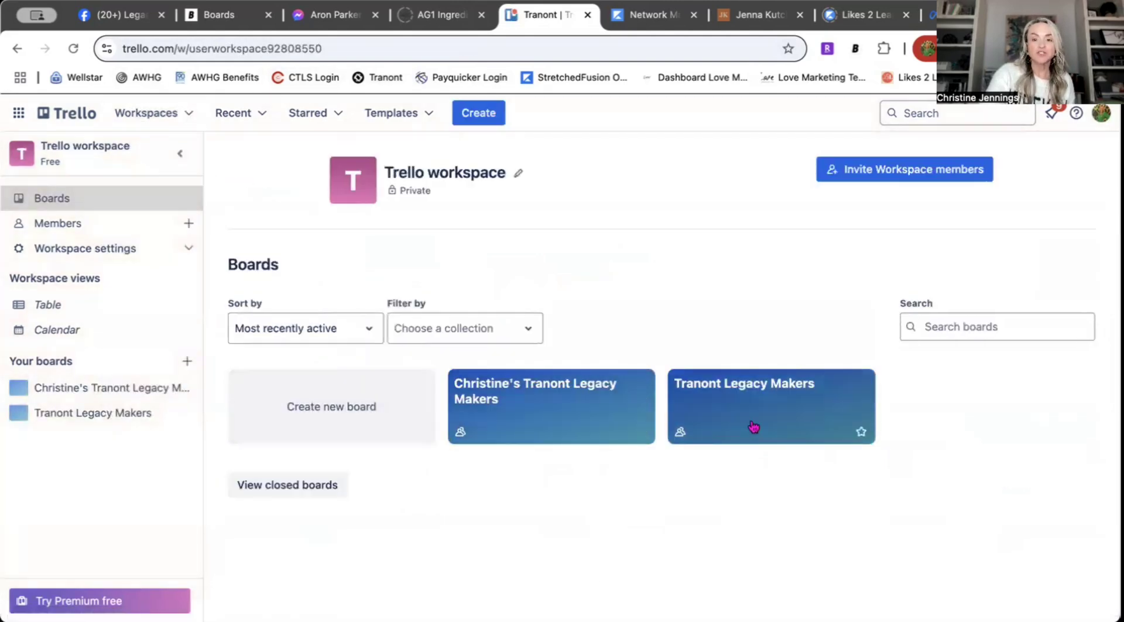
{"action": "left_click", "coordinate": [588, 423]}
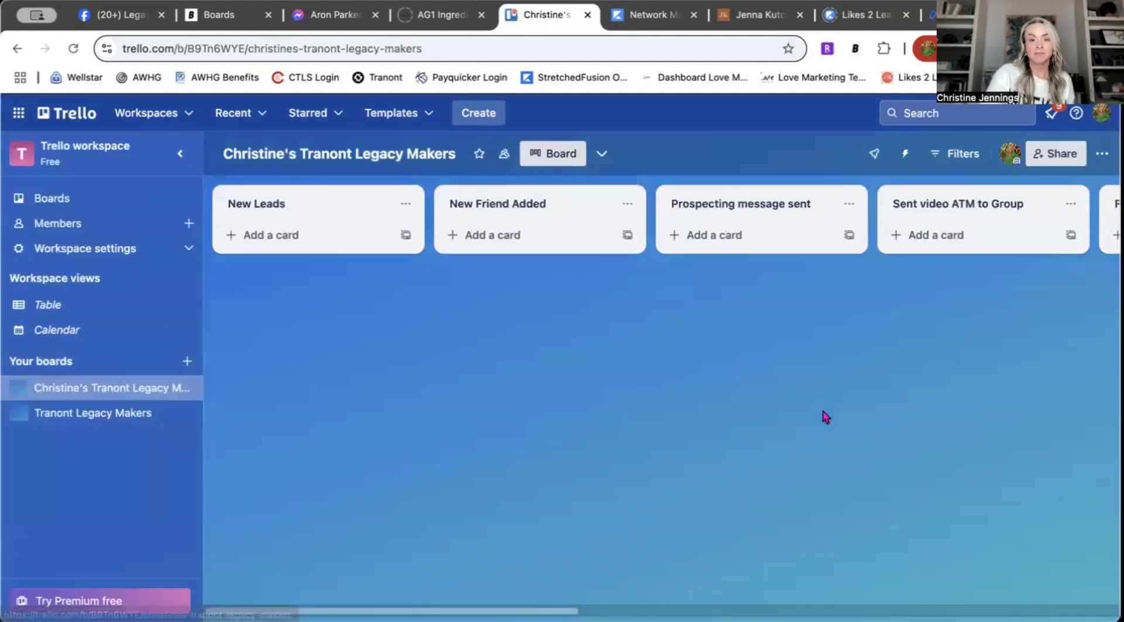